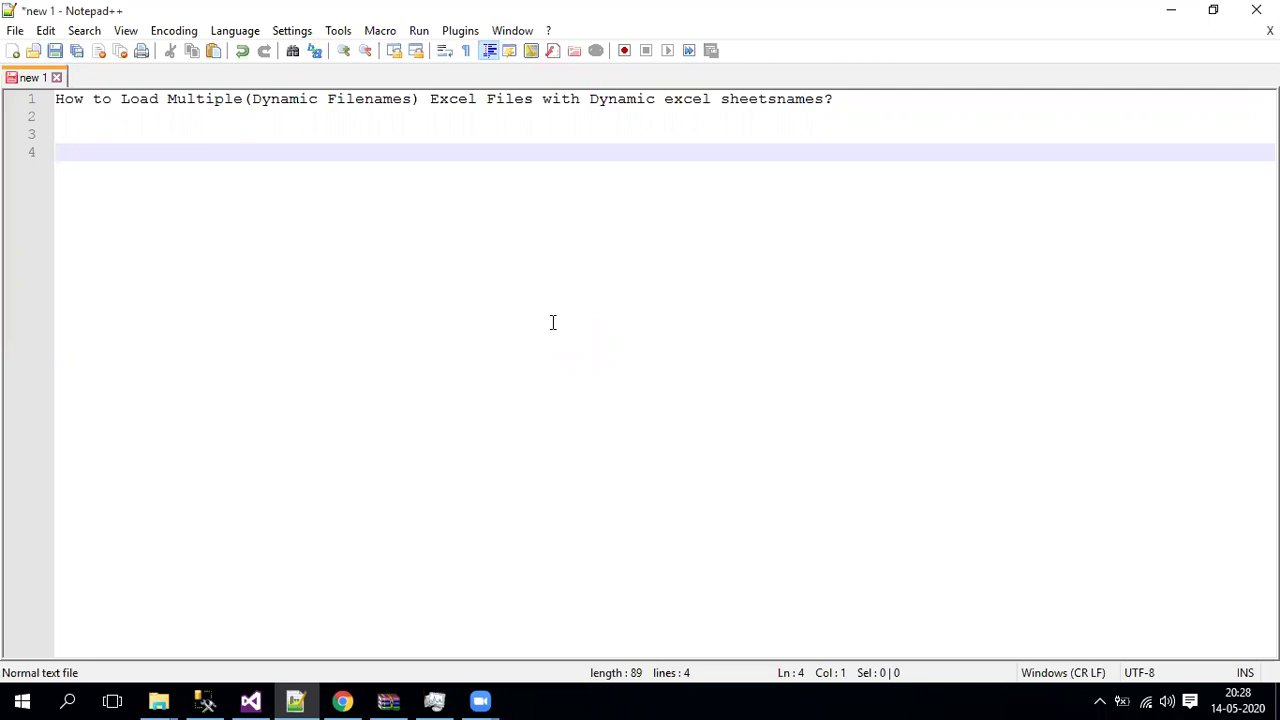
- Write the example file and sheet names "F1-Sheet1 F2-Employee-2 -F3 Employee-India-3" on line 4
text(F1- F2 -F3)
click(83, 148)
text(S)
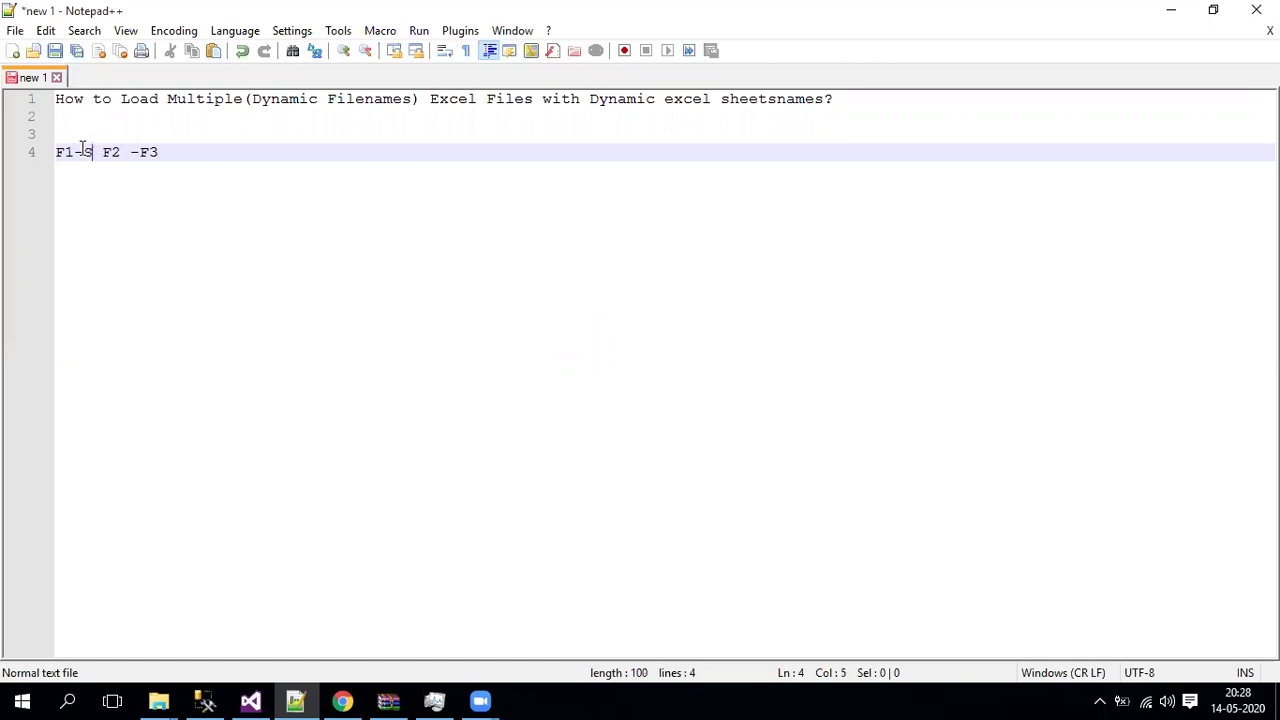
text(heet1)
key(Right)
key(Right)
key(Right)
text(-)
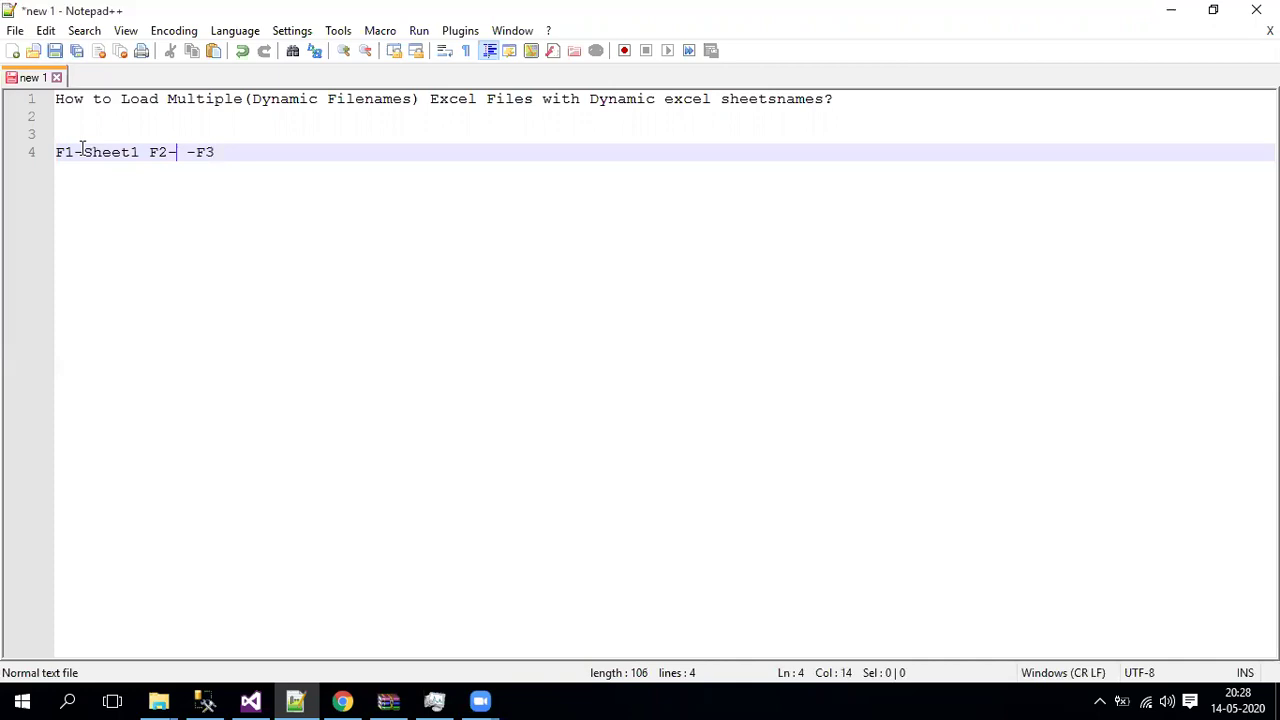
text(Employee-2)
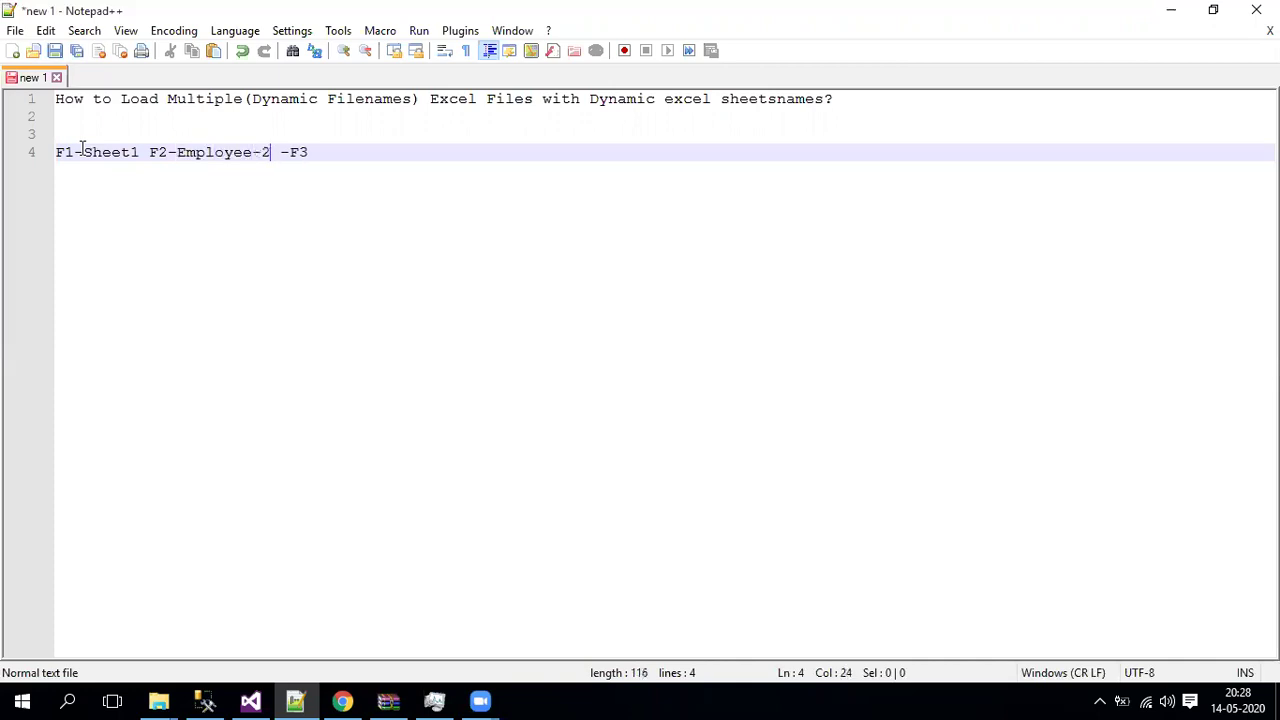
click(339, 151)
text(Employee-India-3)
click(309, 152)
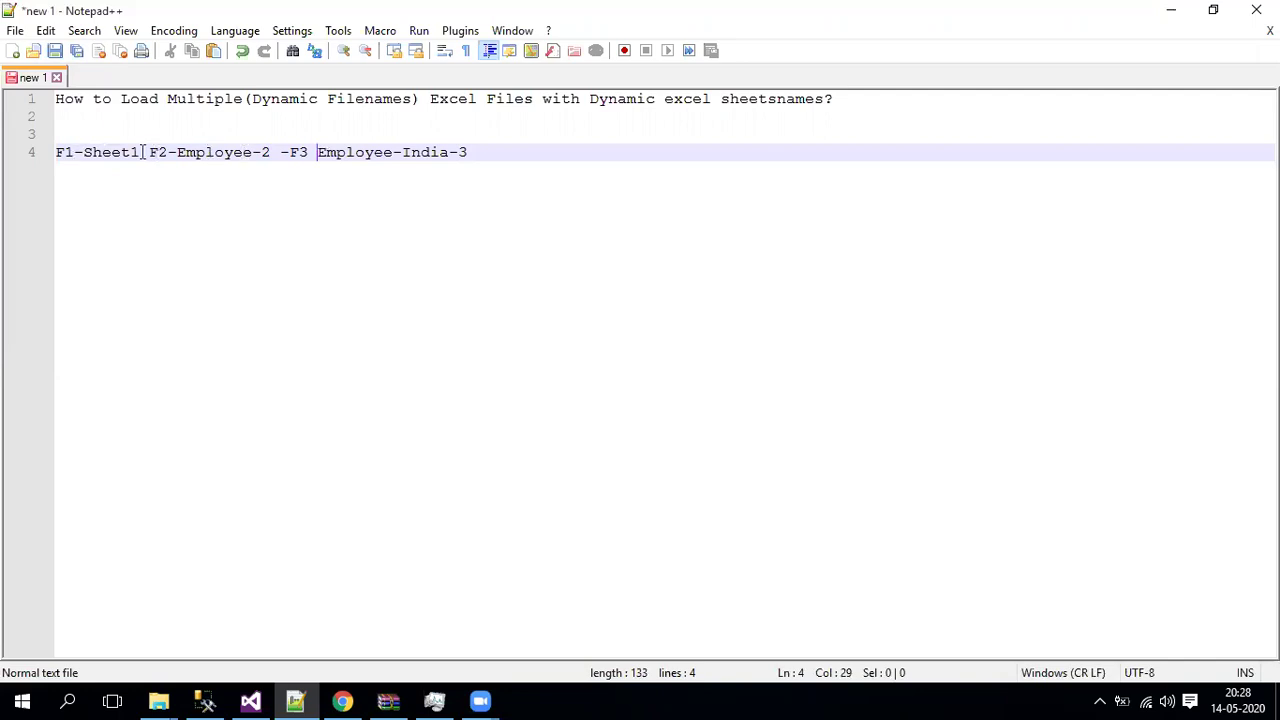
- Renumber the three example file labels on line 4 as F4, F5 and F6
click(64, 152)
key(Delete)
text(4)
click(170, 152)
key(BackSpace)
text(5)
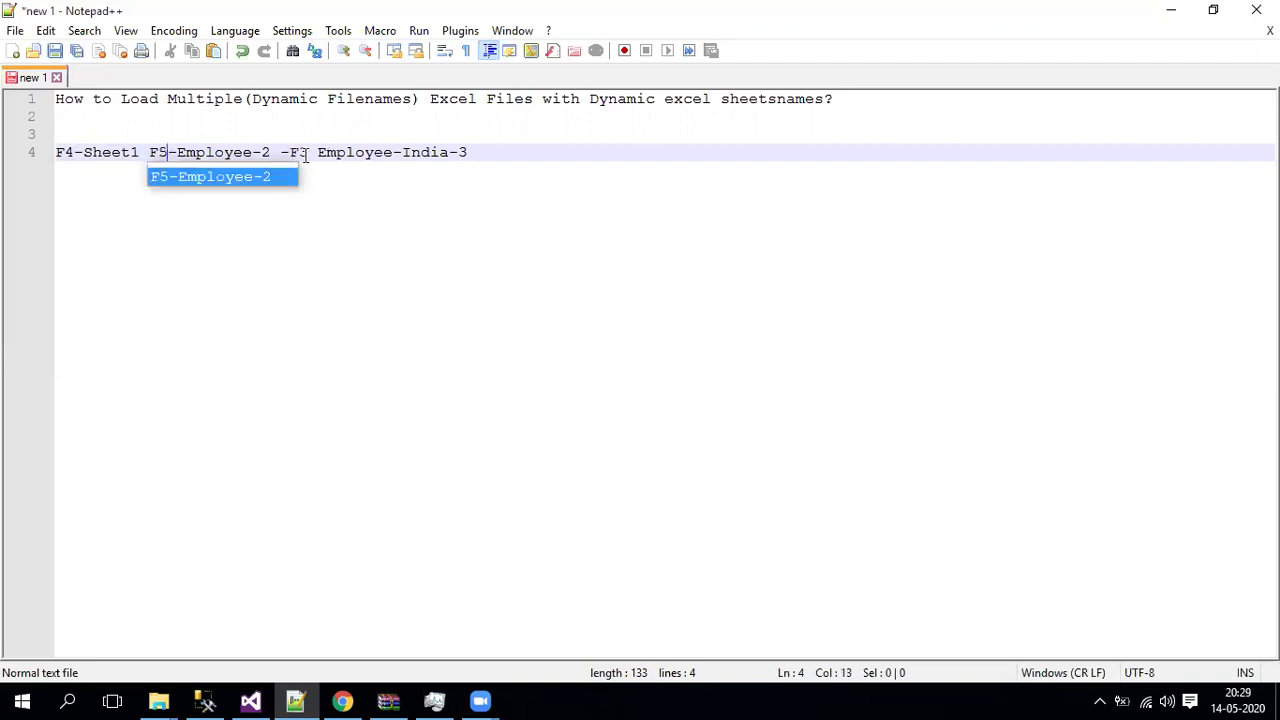
click(306, 155)
key(BackSpace)
text(6)
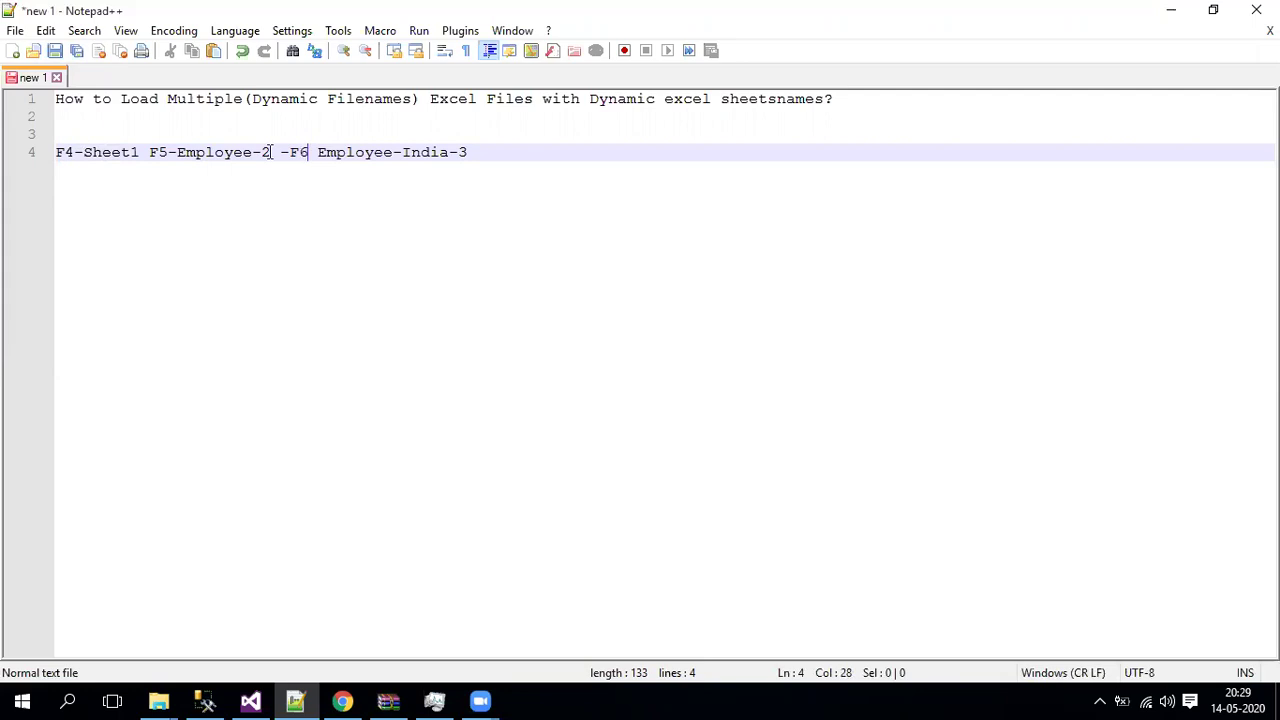
- Change the example sheet names of F5 and F6 to Employee-3 and Employee-Italy-3
click(269, 152)
key(BackSpace)
text(3)
drag(469, 154, 407, 155)
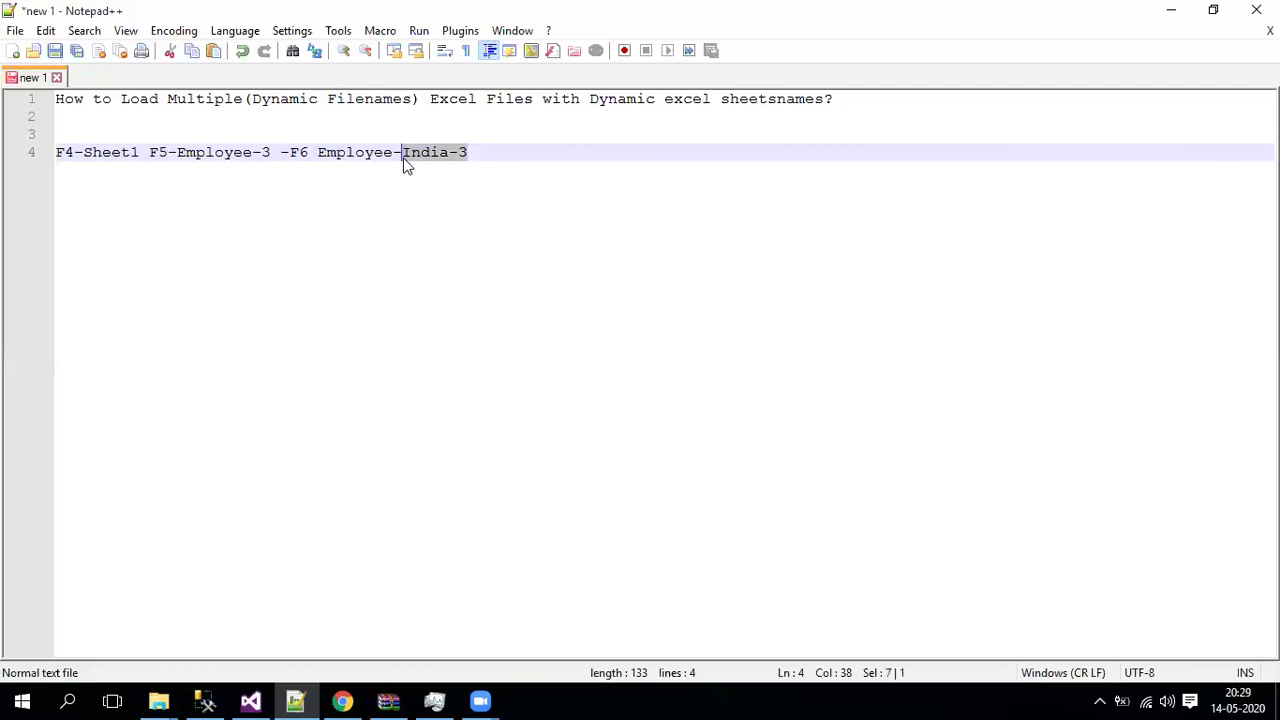
text(Italy)
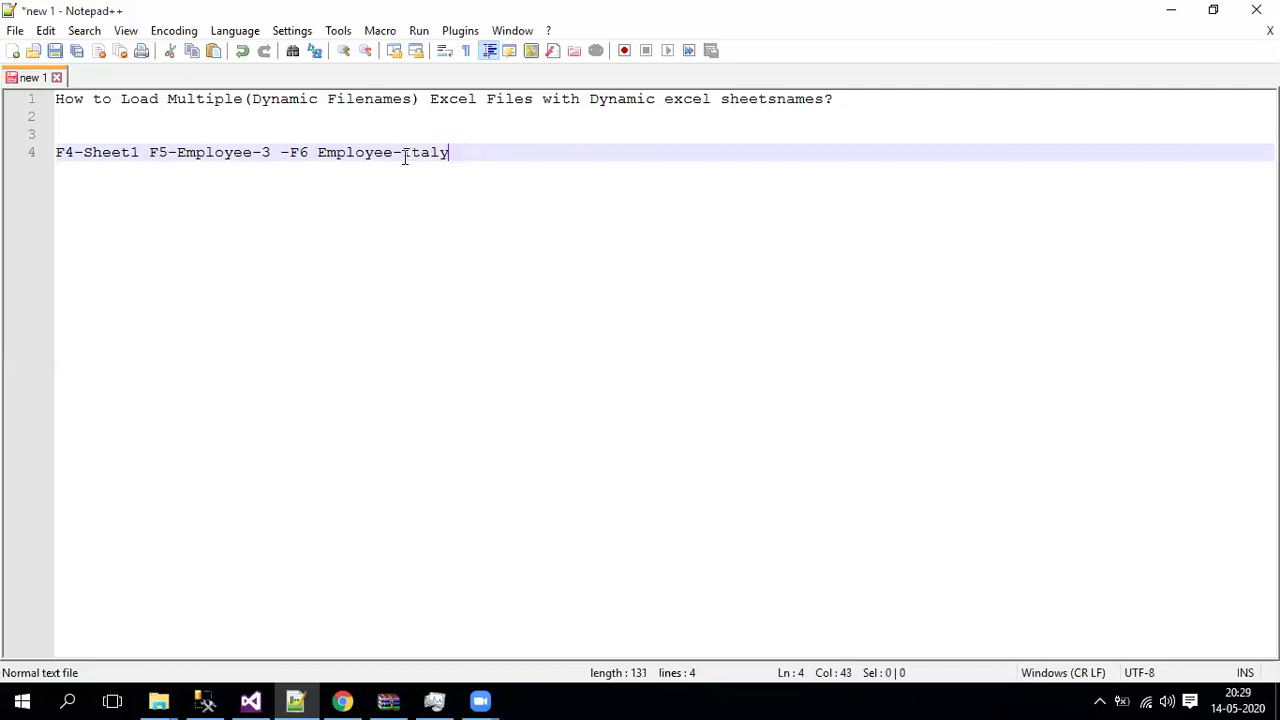
text(-3)
- Delete the whole example line of file and sheet names below the title question
double_click(491, 150)
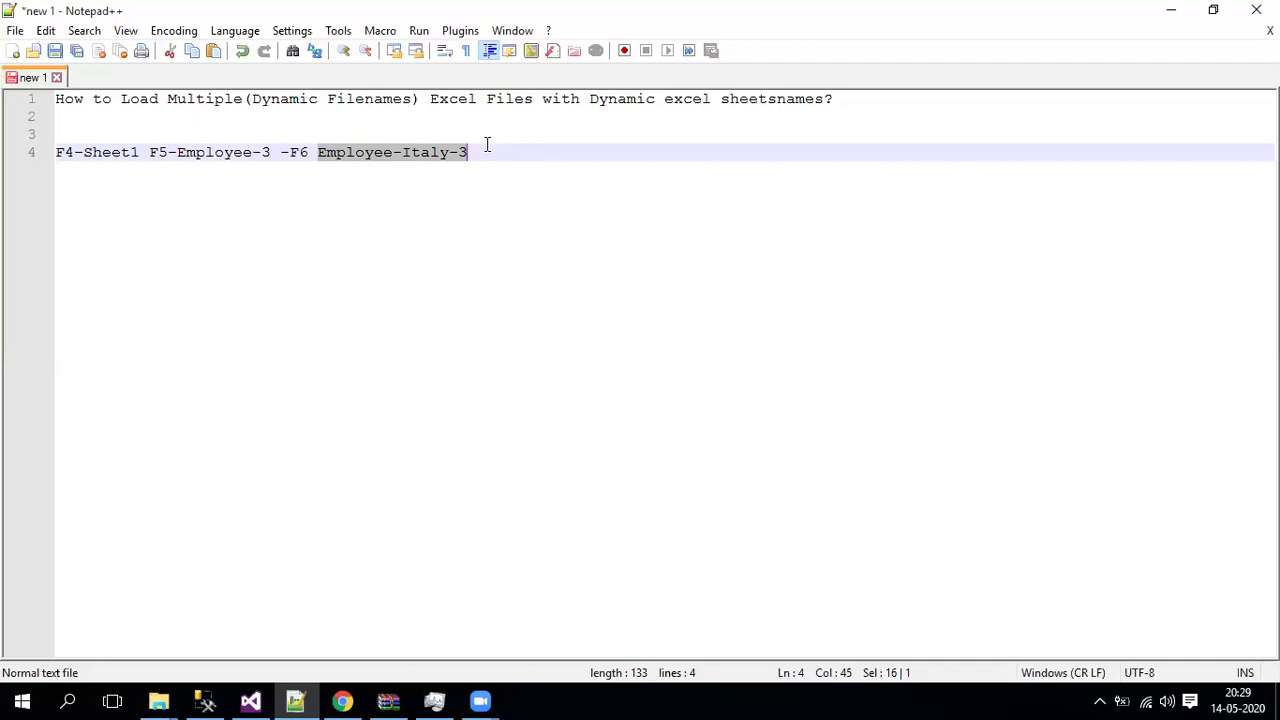
drag(486, 146, 452, 130)
key(Delete)
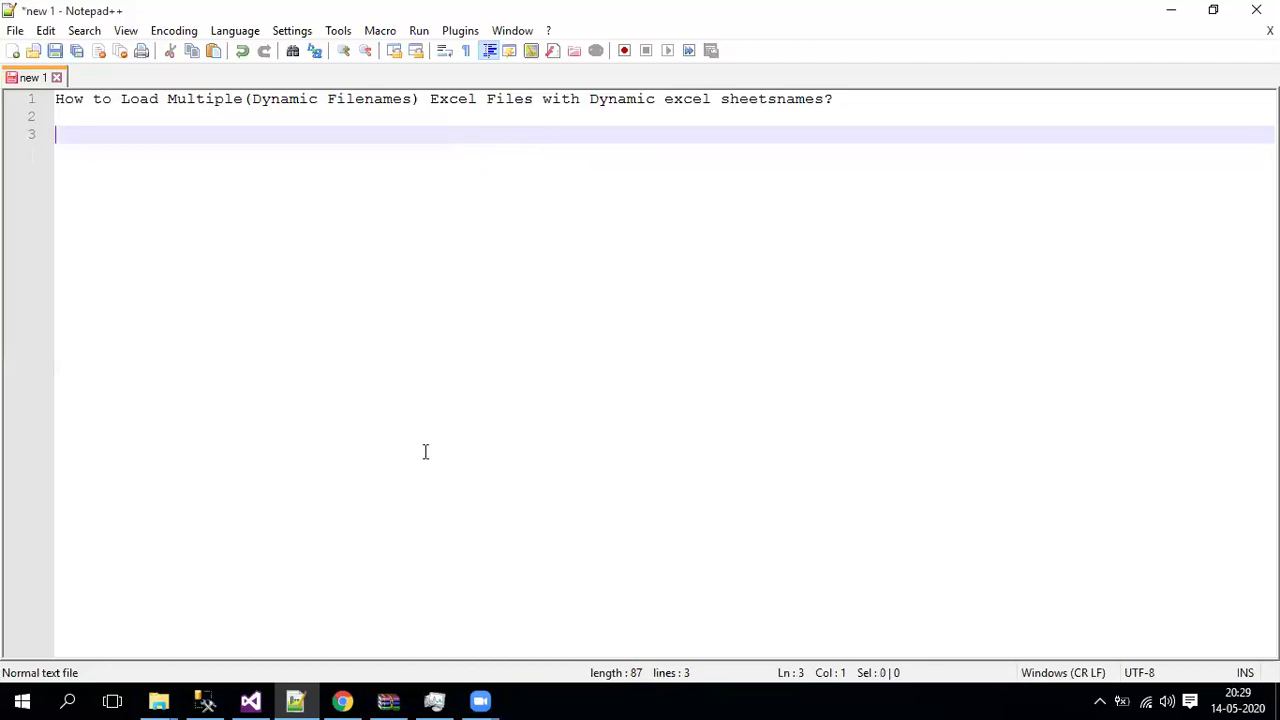
- Switch to File Explorer, open the Employee Details_1 workbook from the Multiple excel FIles folder, and dismiss the Office activation notice
click(251, 700)
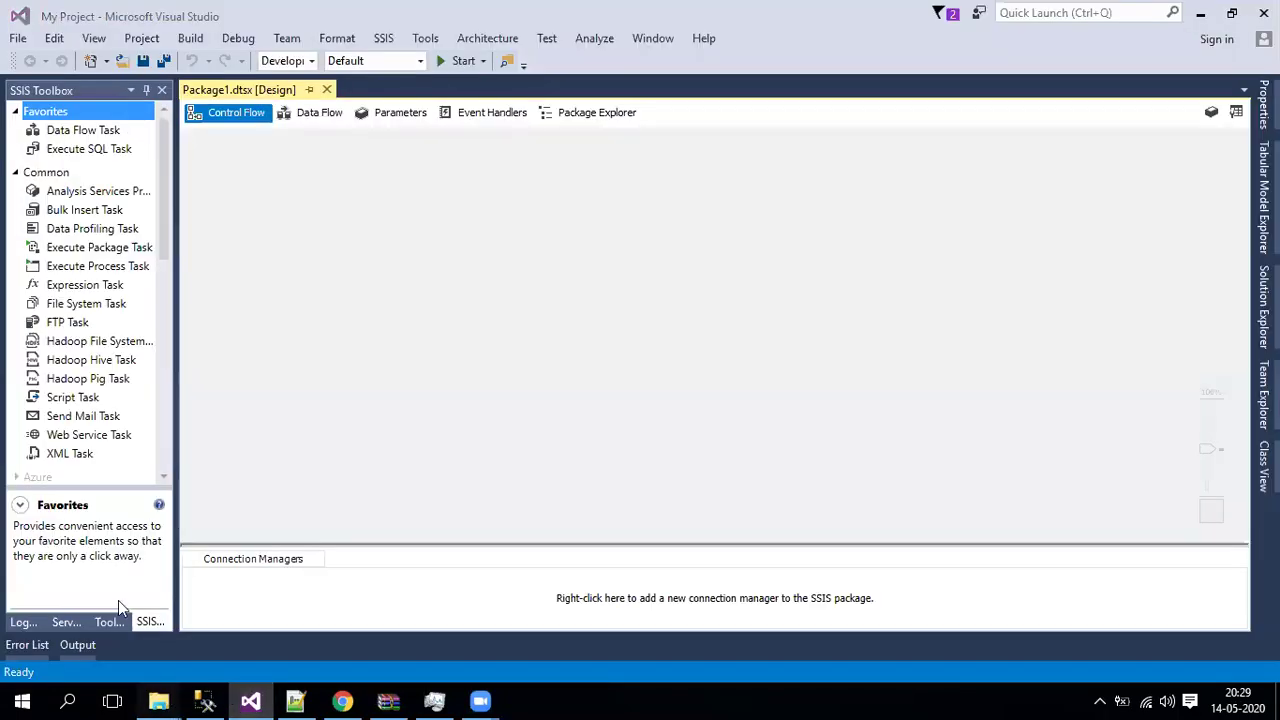
click(158, 701)
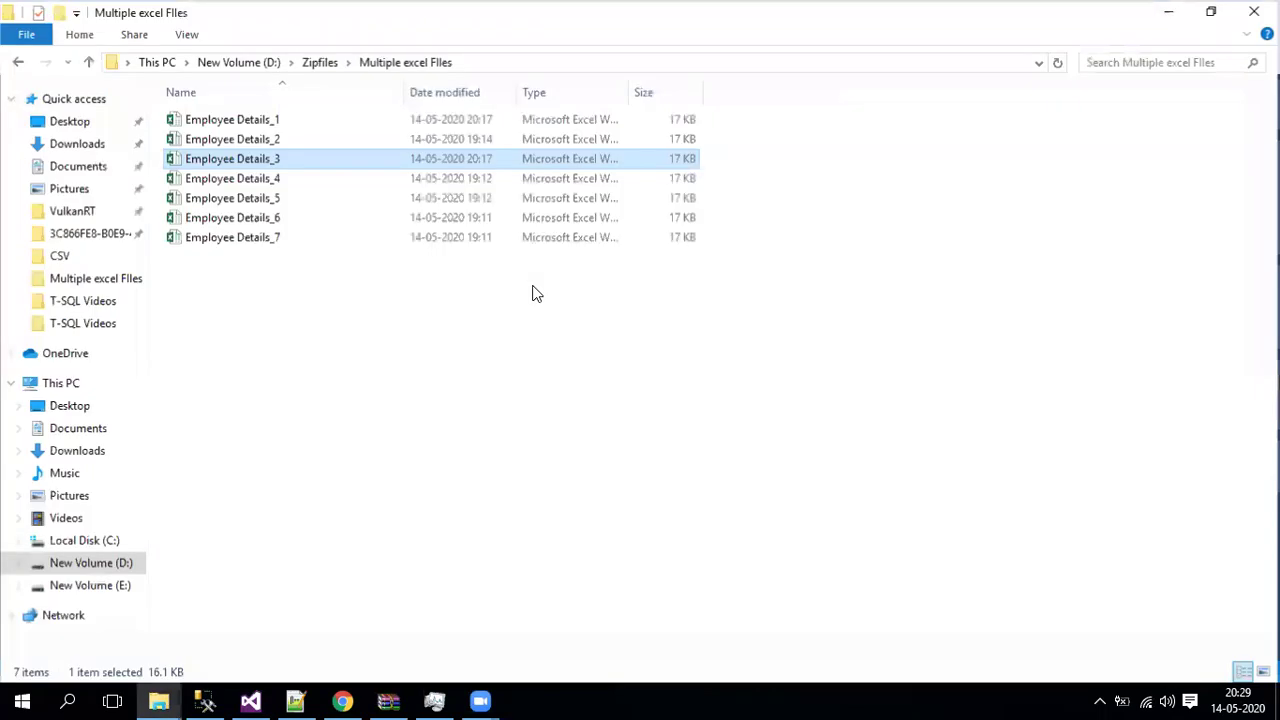
click(311, 104)
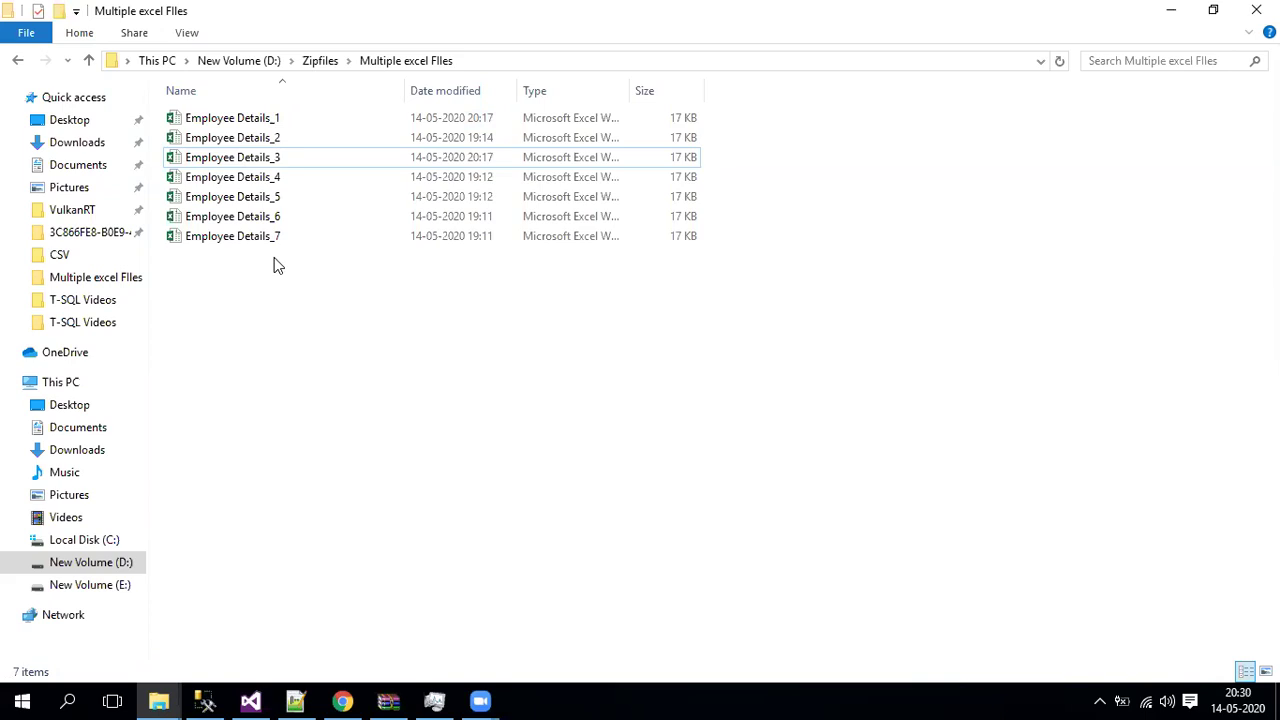
click(229, 120)
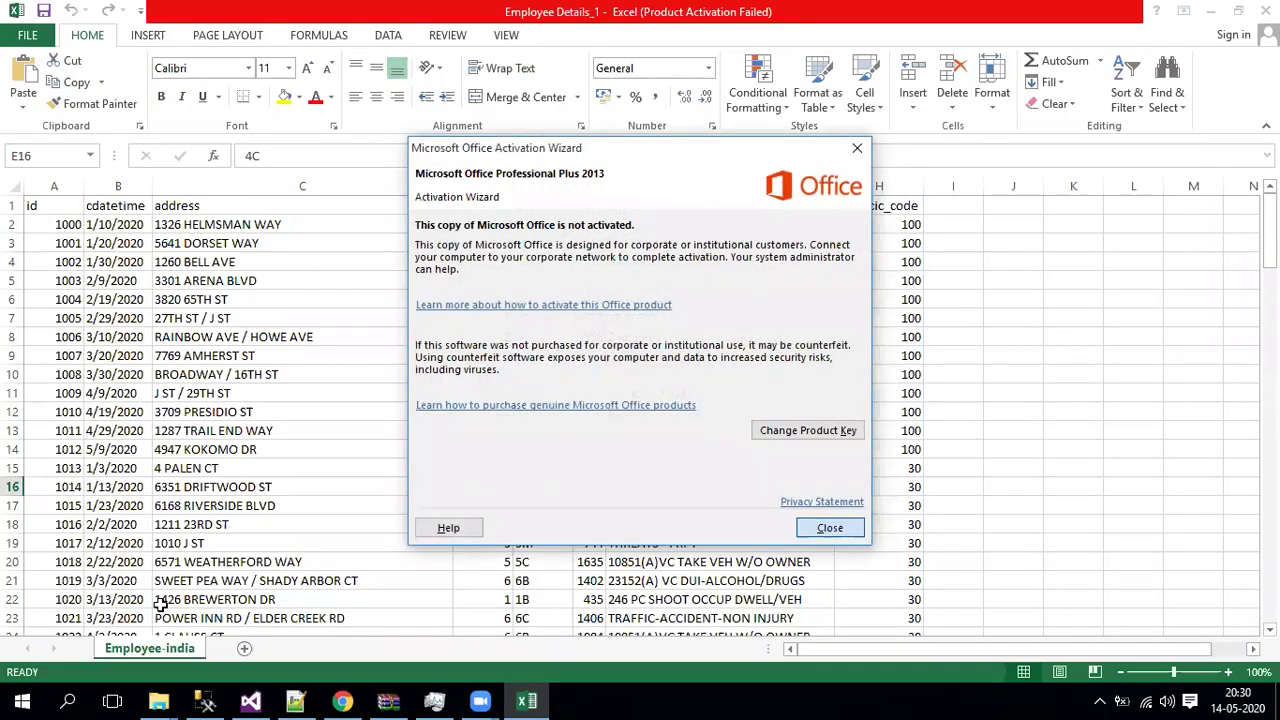
key(Escape)
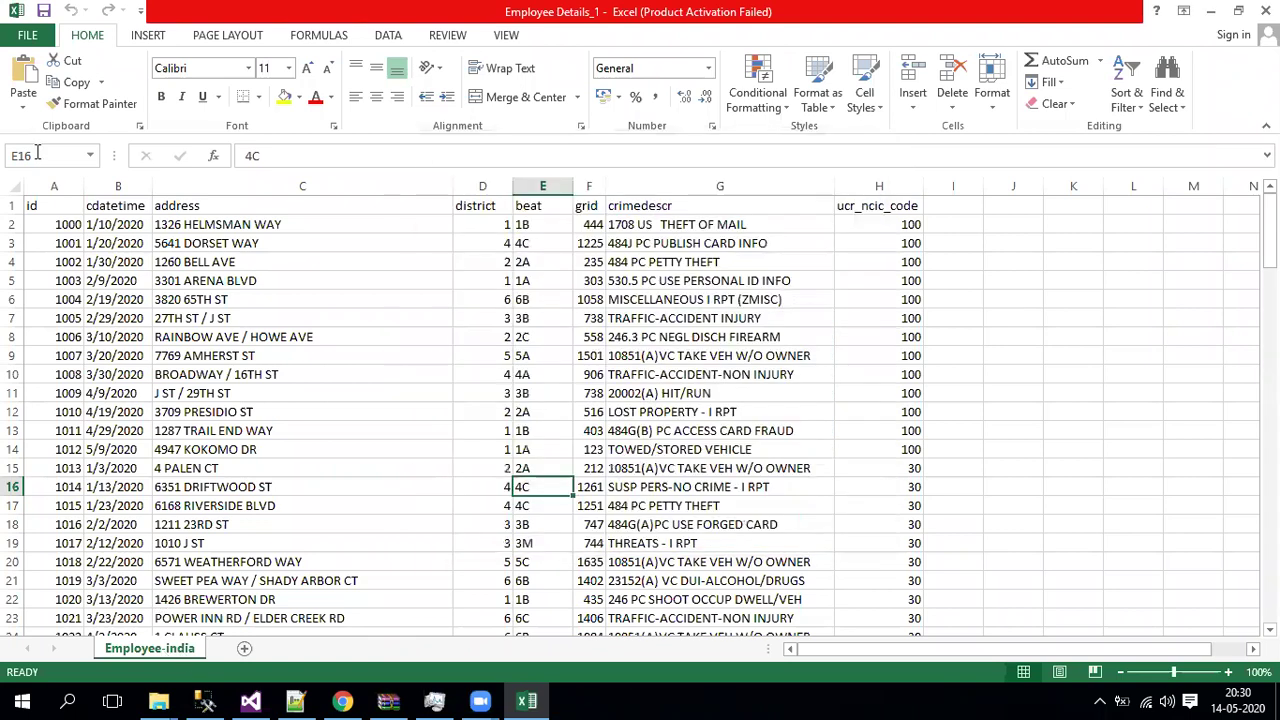
- Examine the column headers, id values and data rows of the Employee Details_1 workbook, and close it
drag(83, 206, 343, 205)
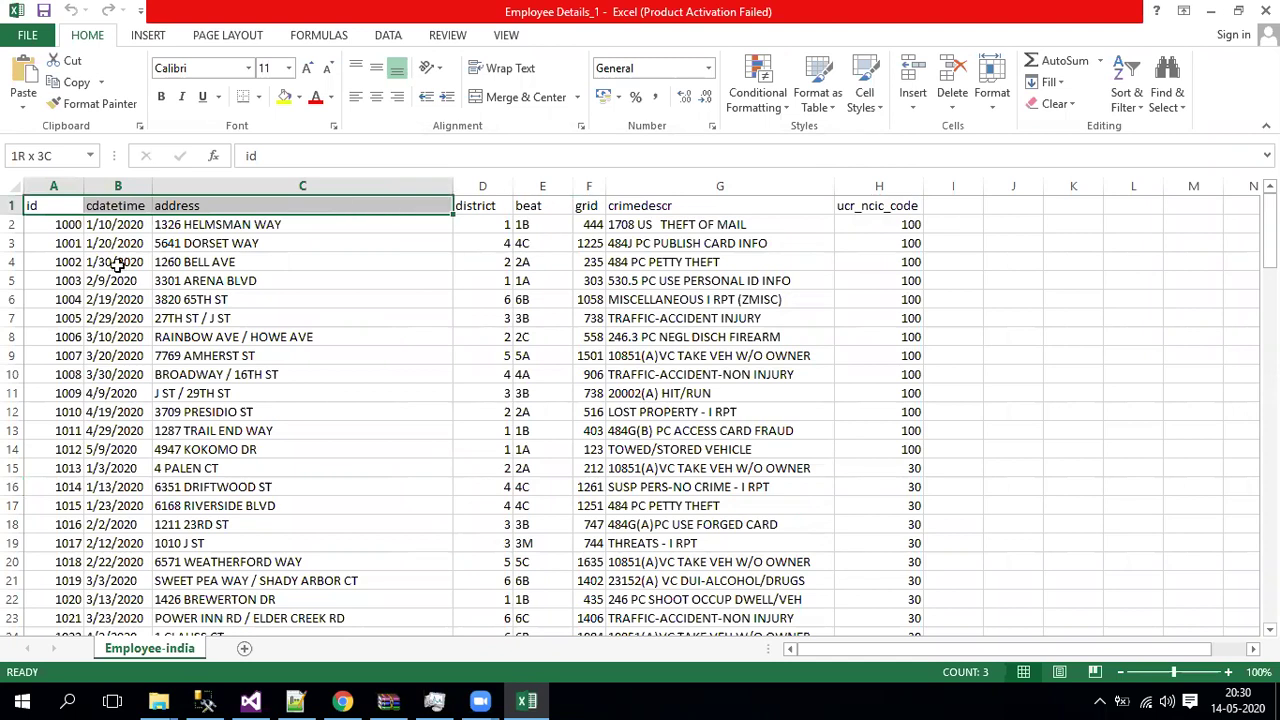
drag(118, 262, 543, 465)
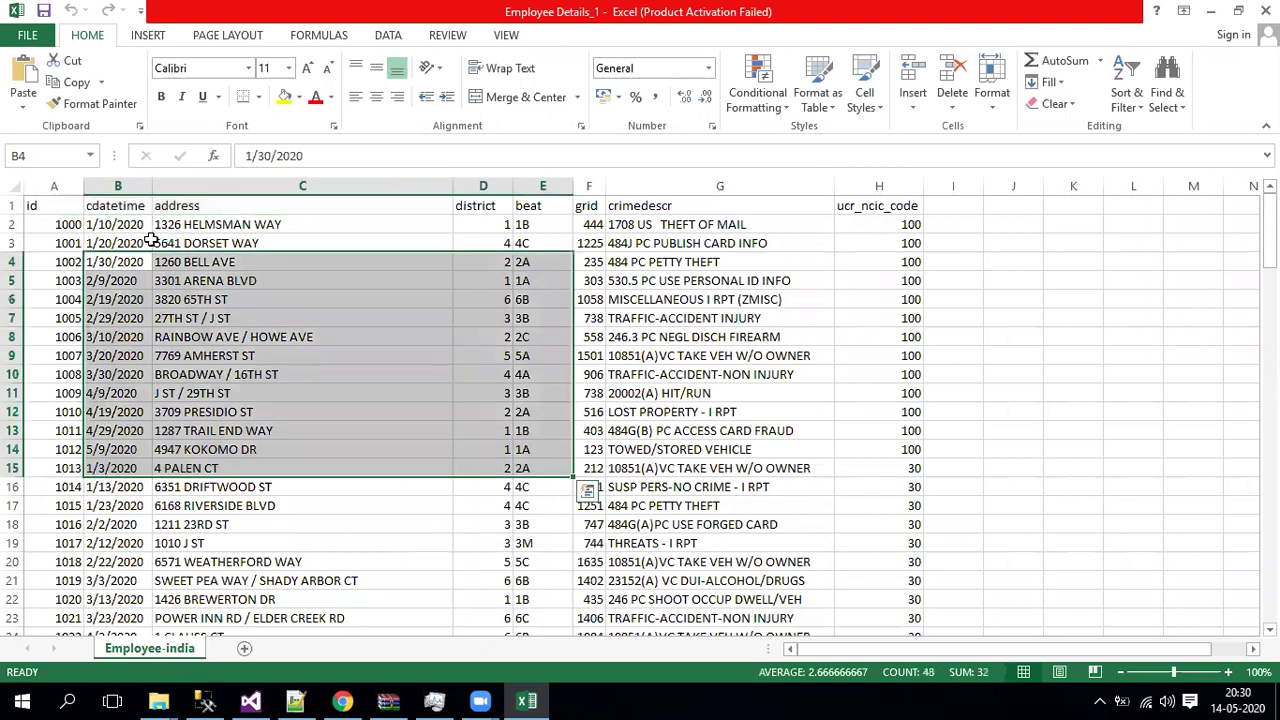
key(Up)
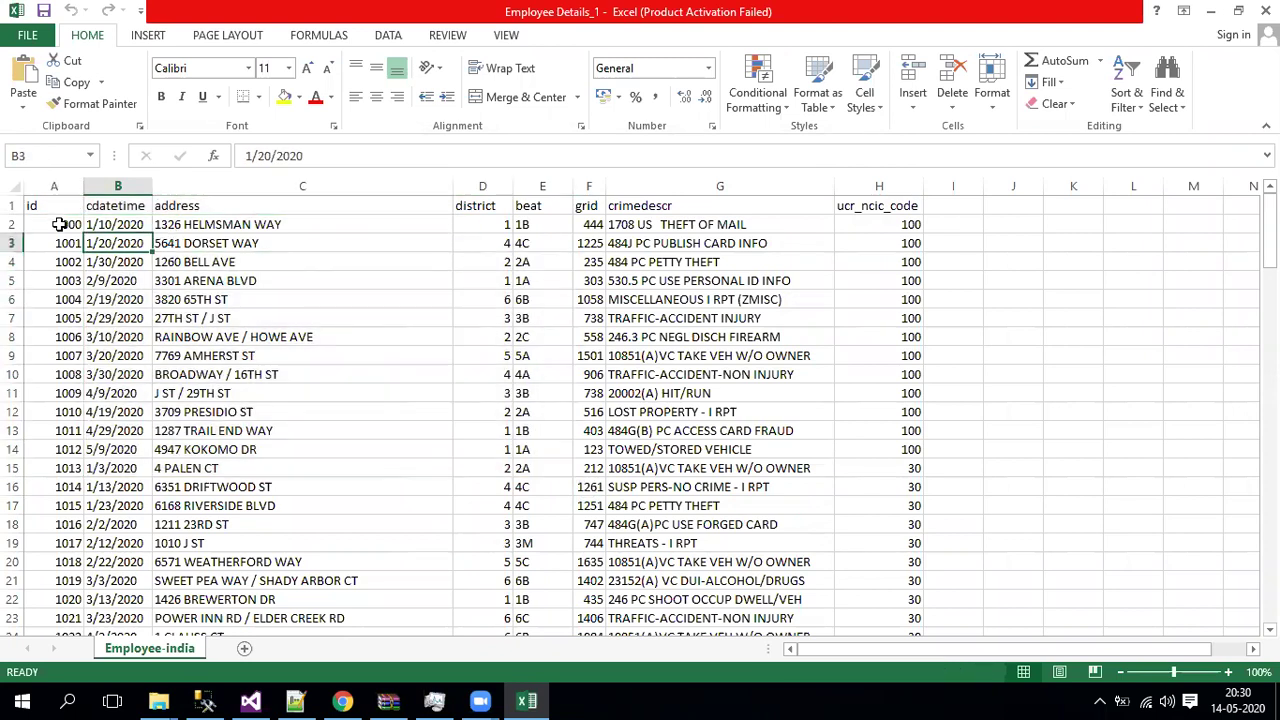
click(59, 224)
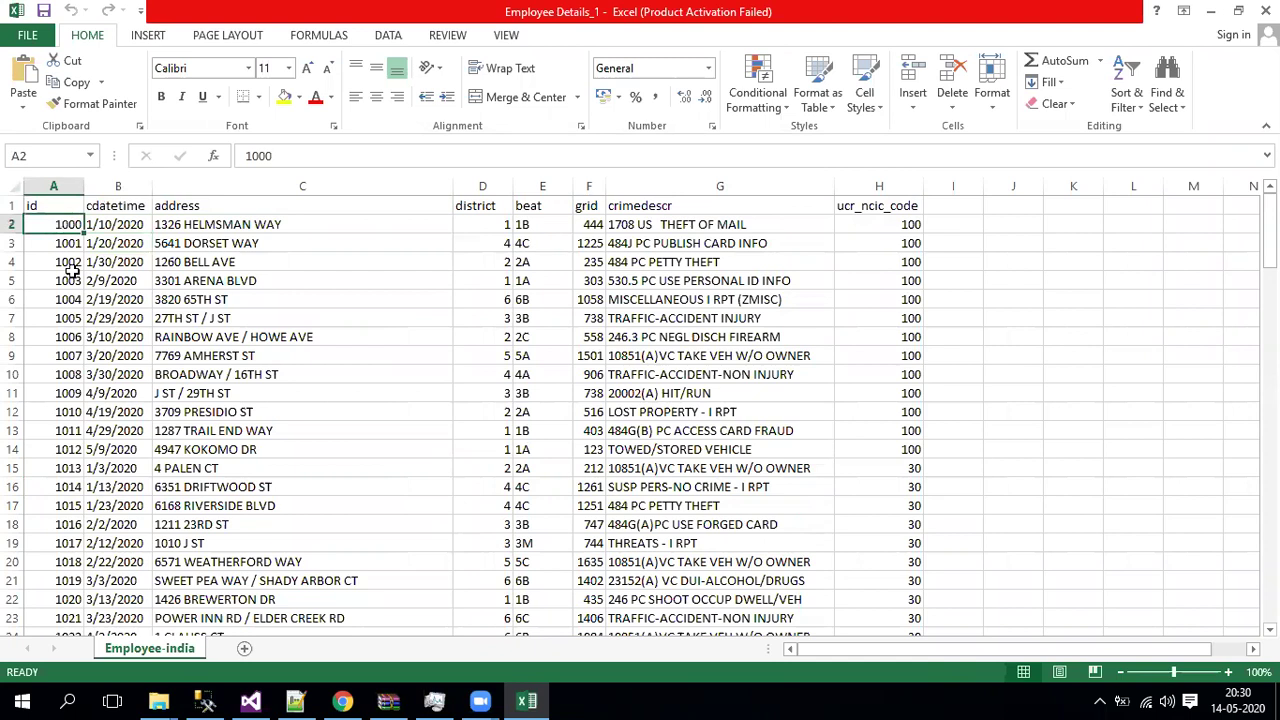
click(67, 262)
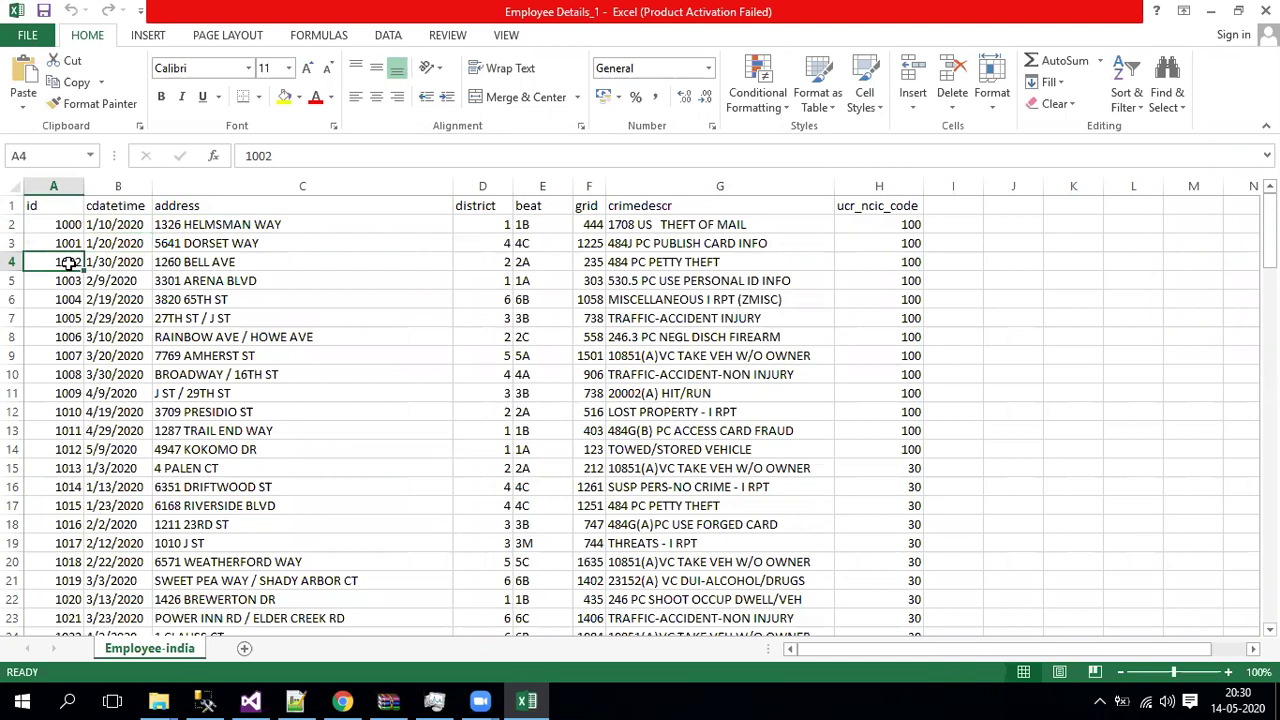
drag(147, 230, 709, 427)
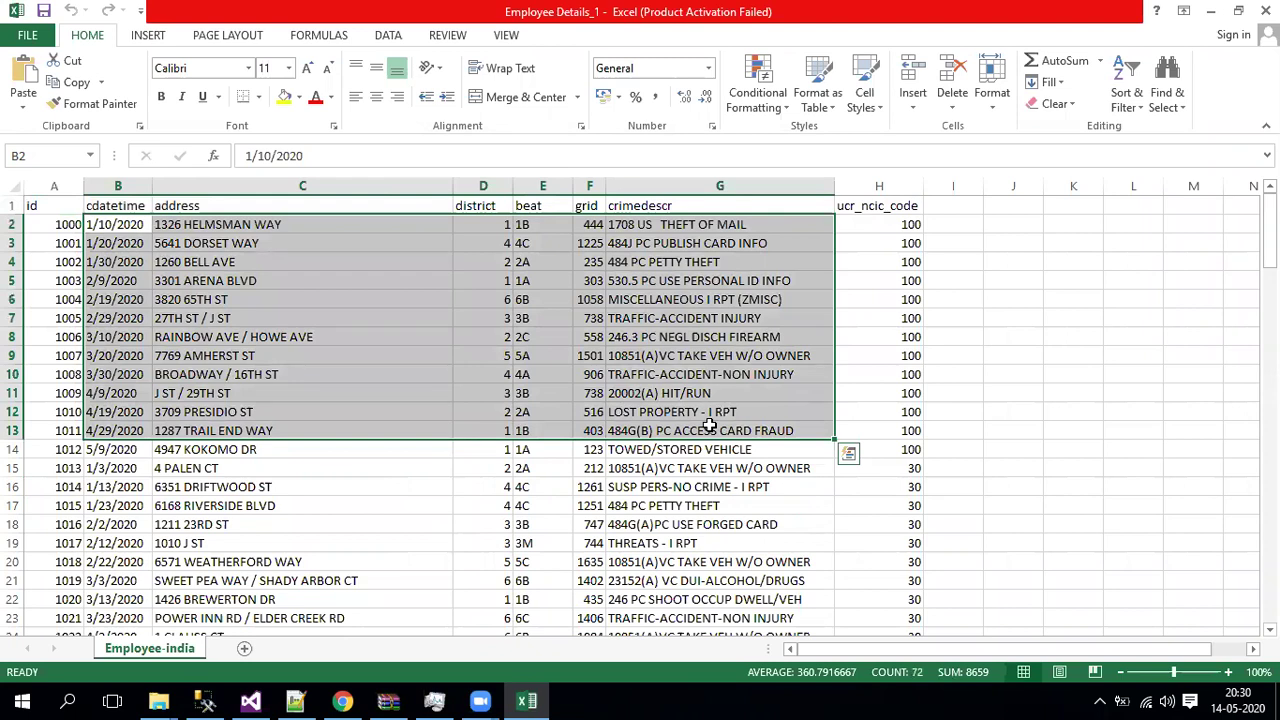
click(67, 220)
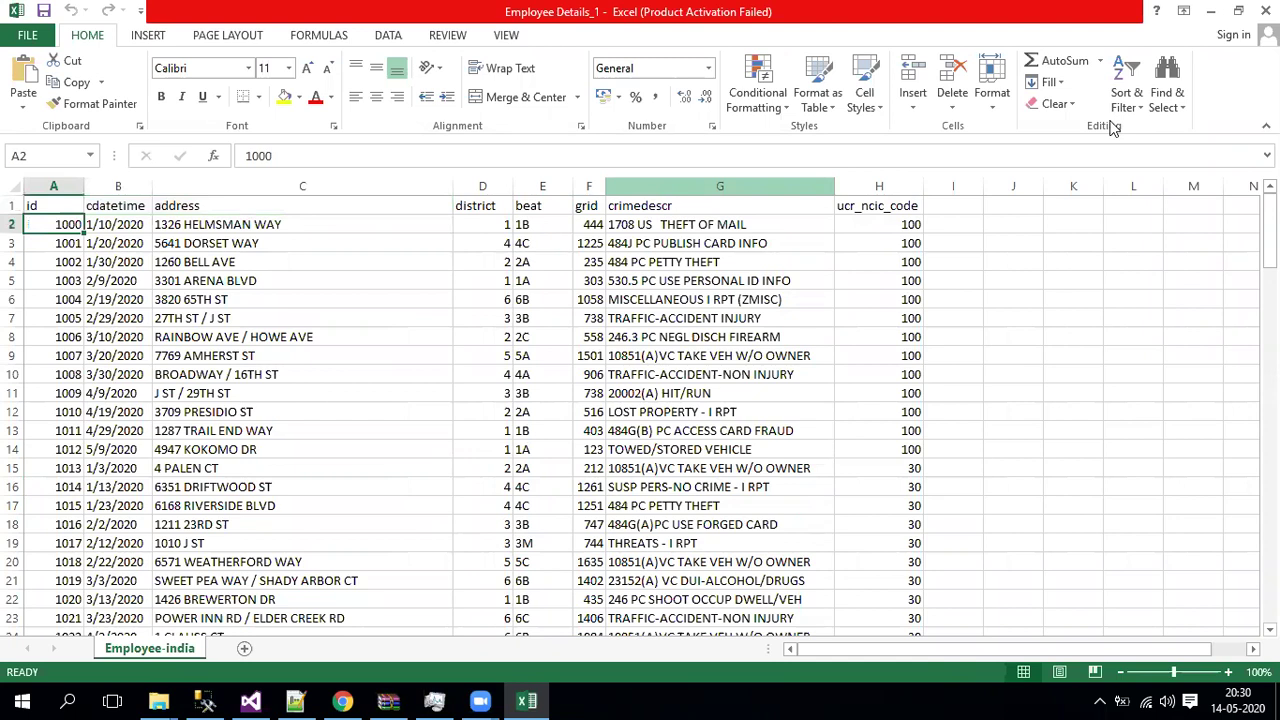
click(1265, 10)
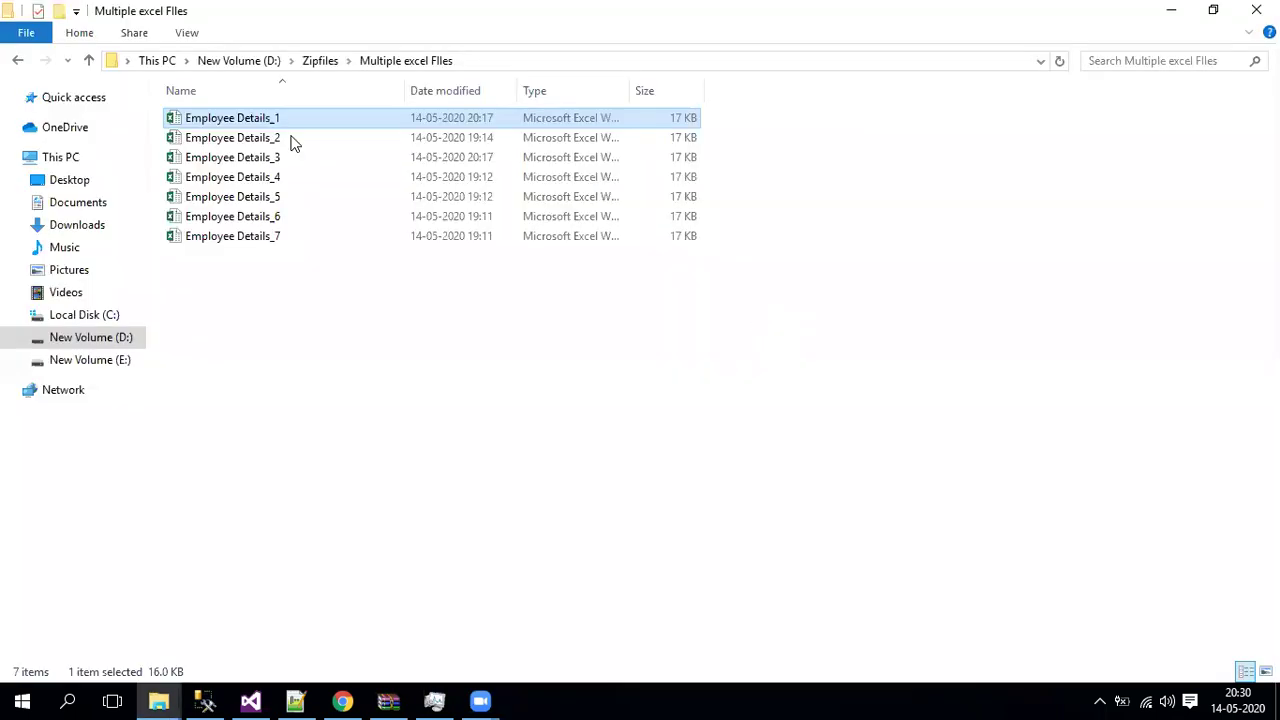
- Open the Employee Details_2 workbook, review its sheet name and data rows, and close it
double_click(250, 141)
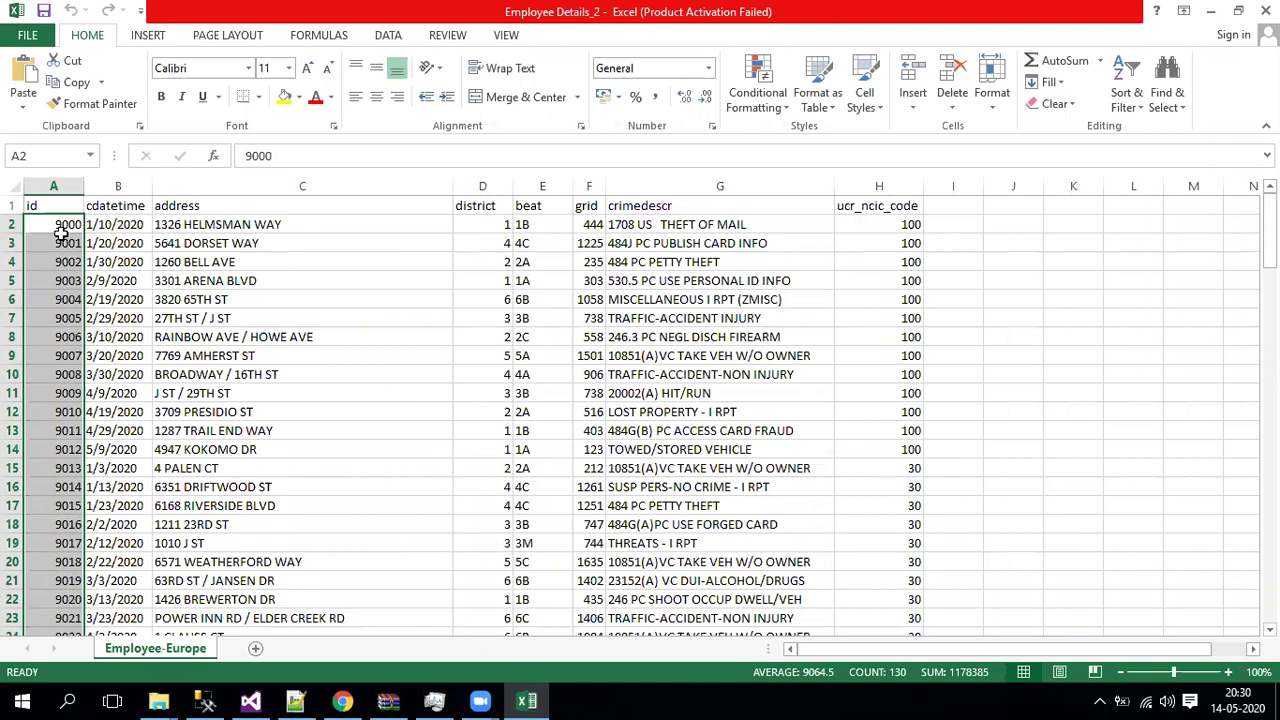
drag(140, 222, 608, 372)
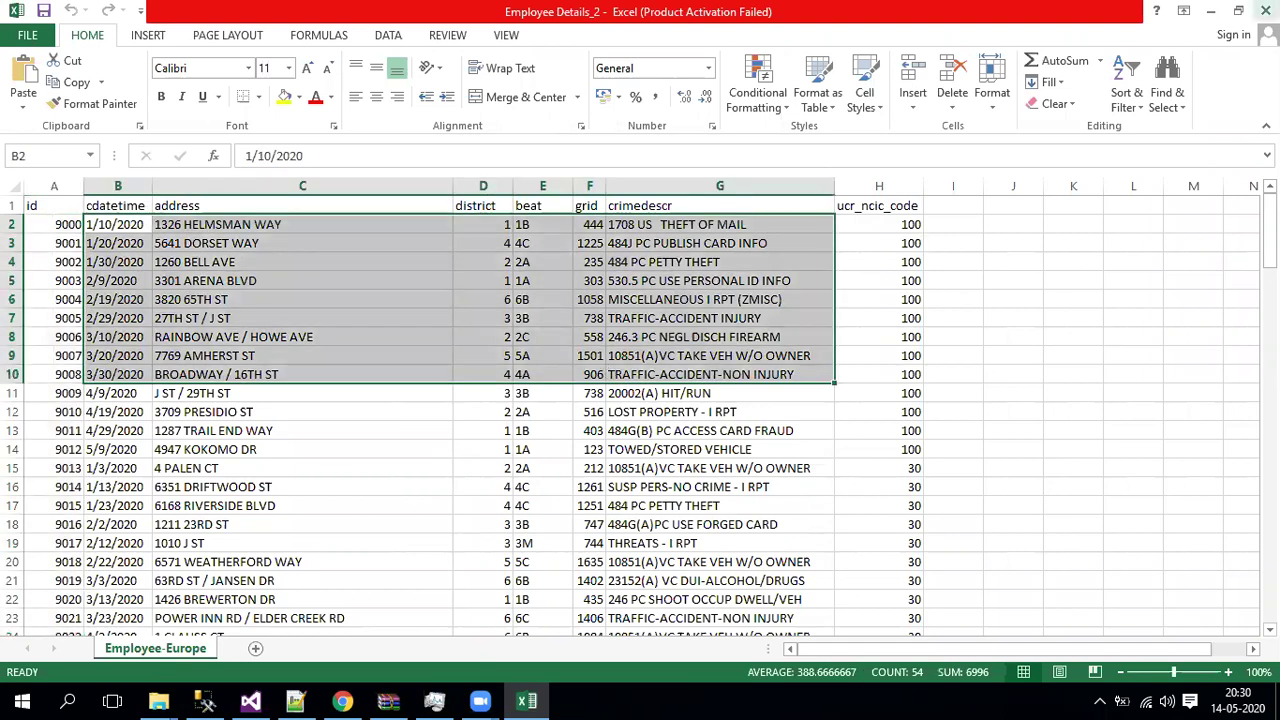
click(1266, 11)
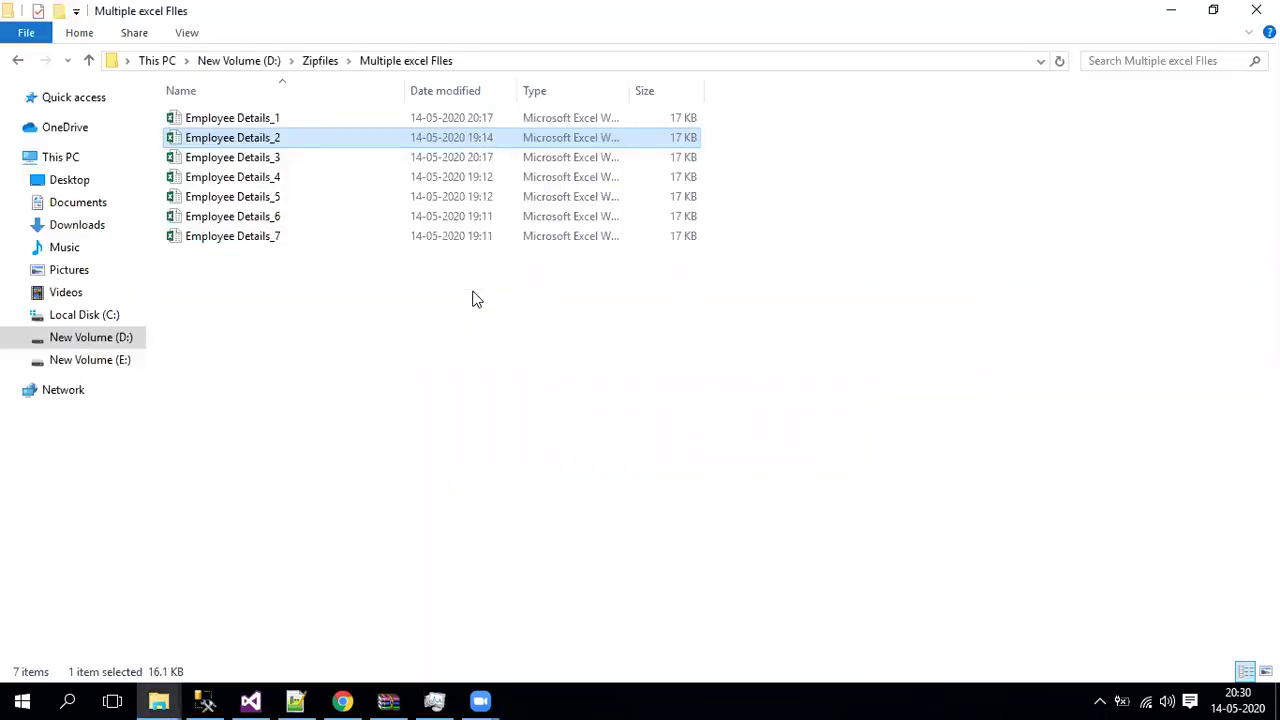
- Open the Employee Details_3 workbook, review its sheet name and id column, and close it
click(250, 158)
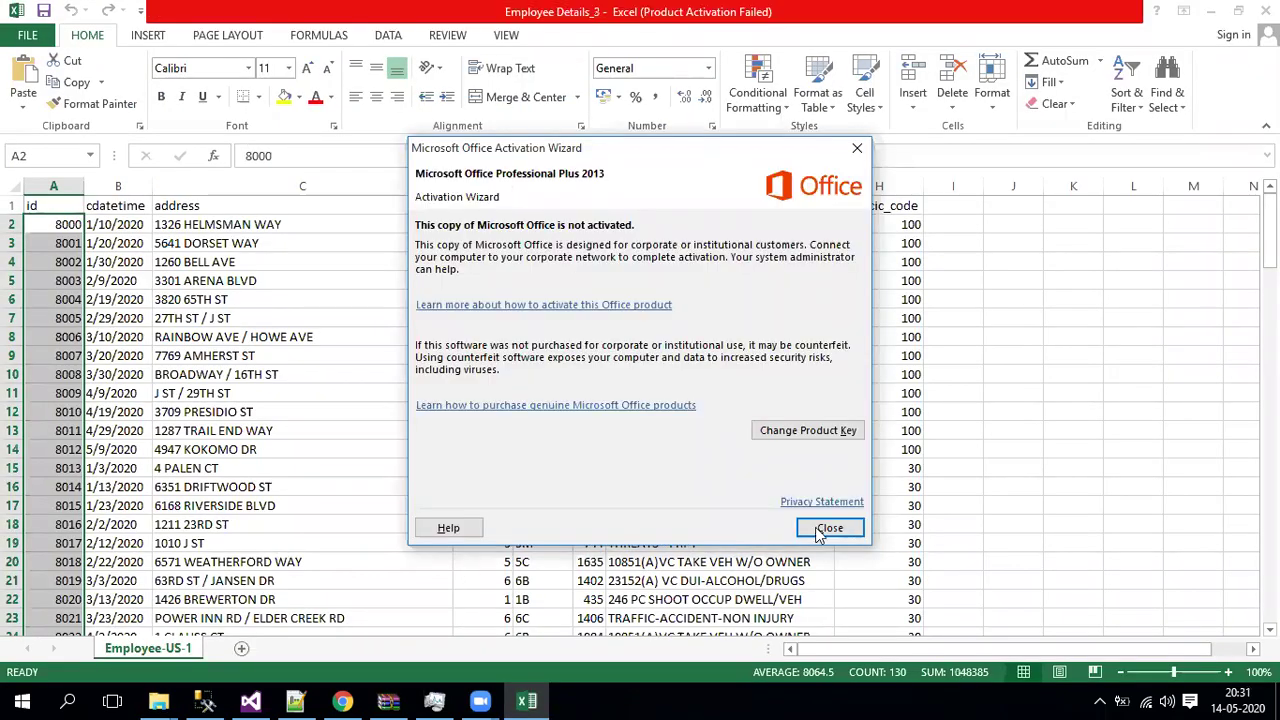
mouse_move(159, 700)
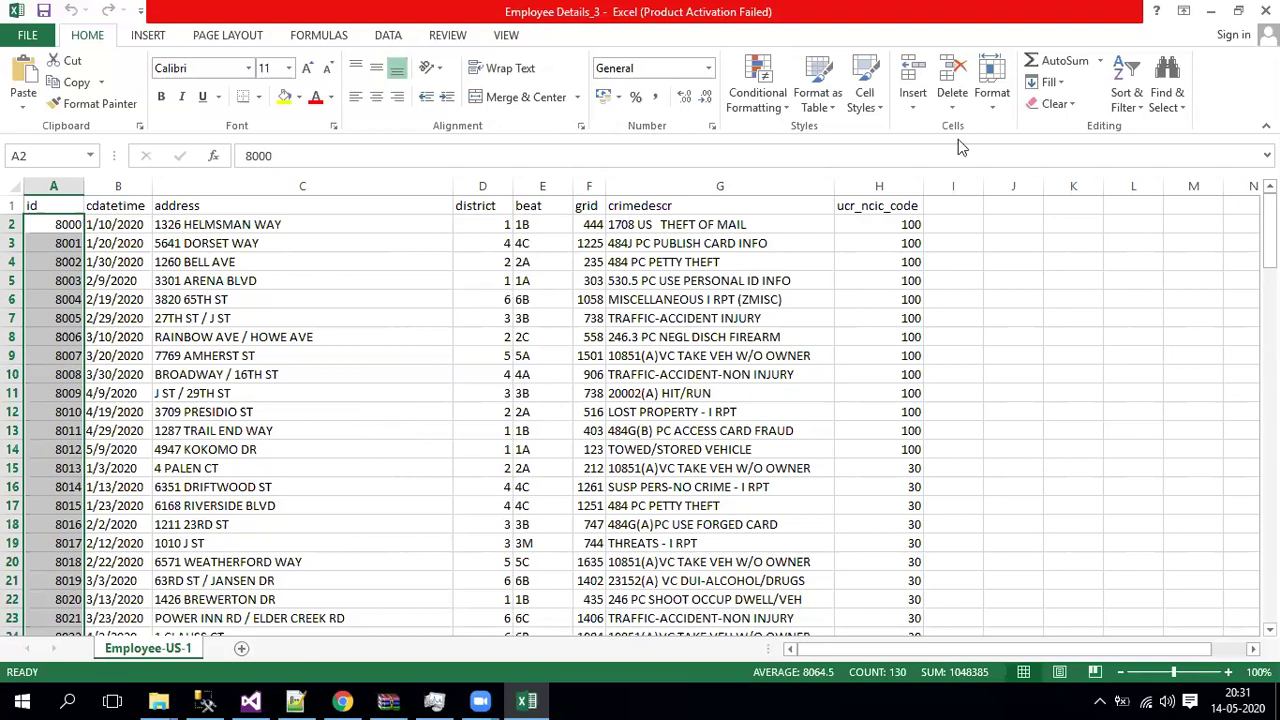
click(1262, 11)
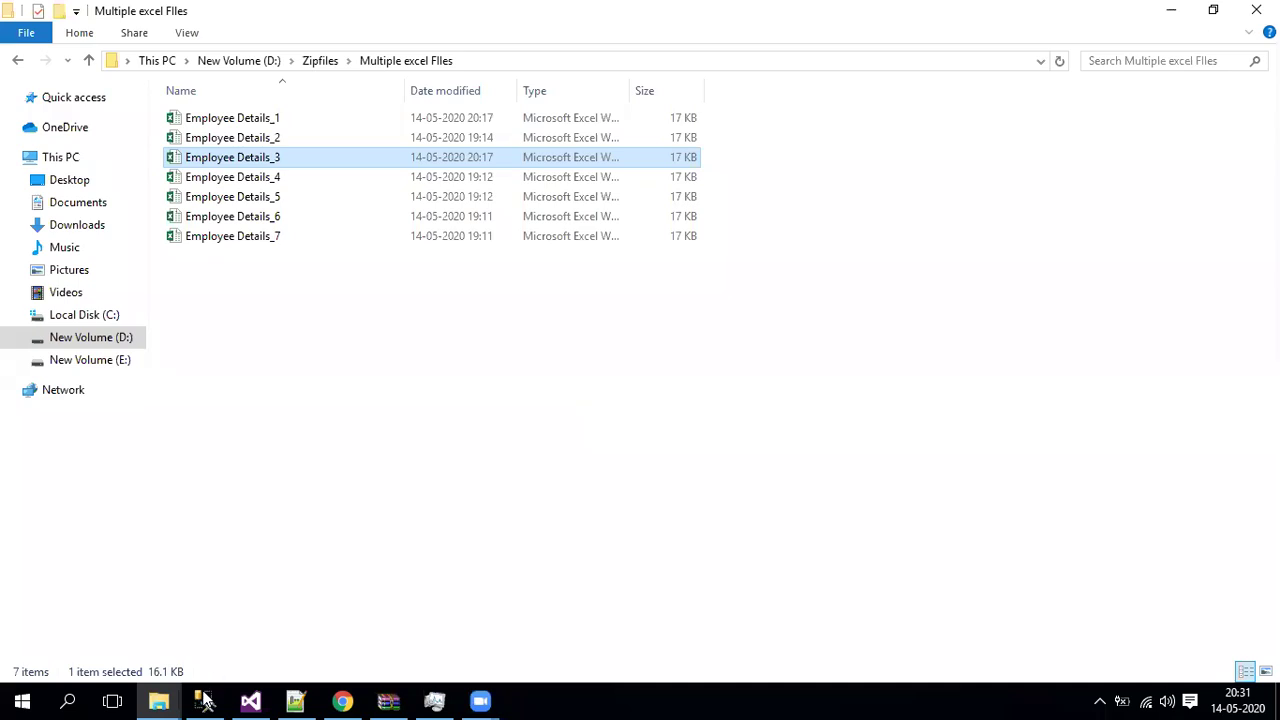
- Look at the query window in SQL Server Management Studio and return to the Multiple excel FIles folder
mouse_move(207, 699)
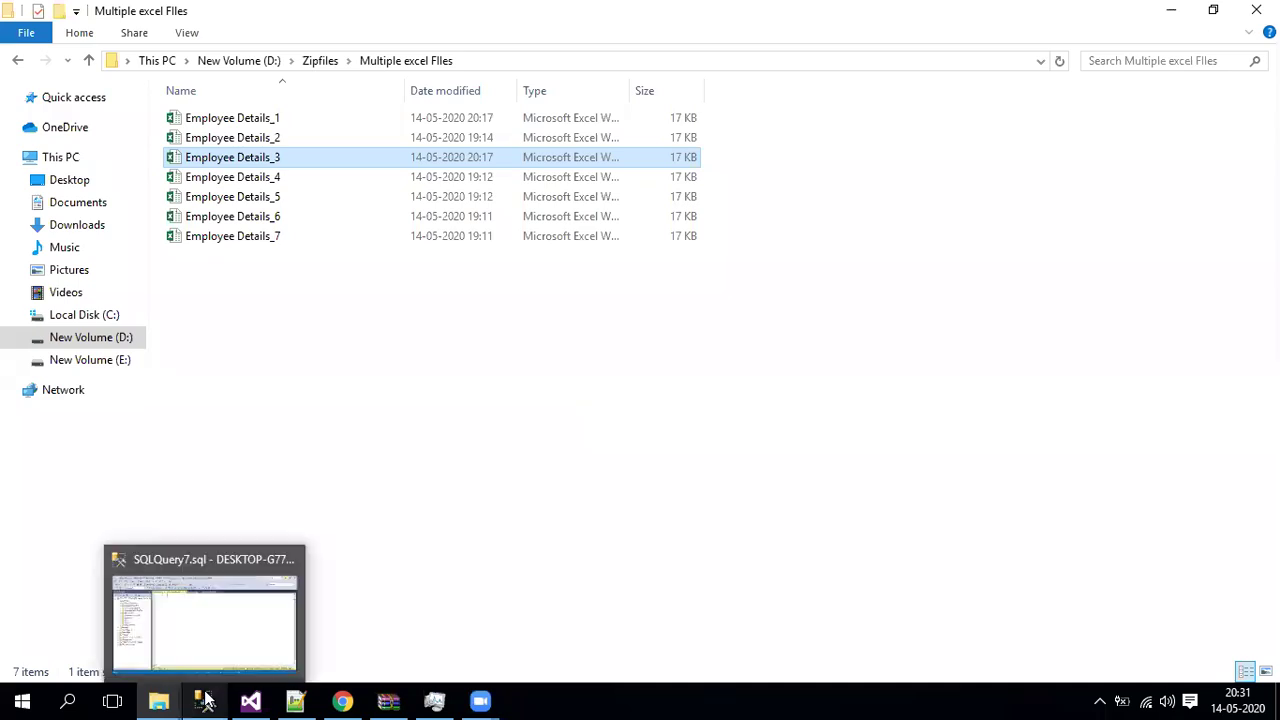
click(205, 700)
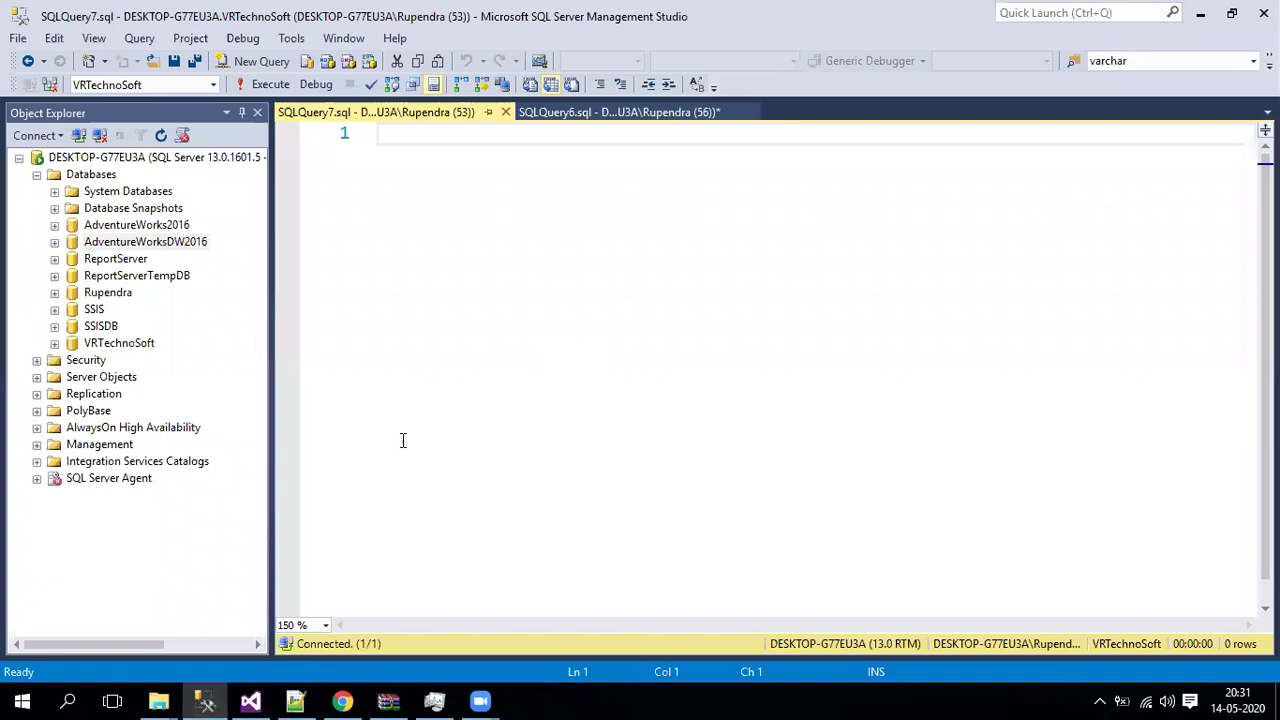
click(205, 700)
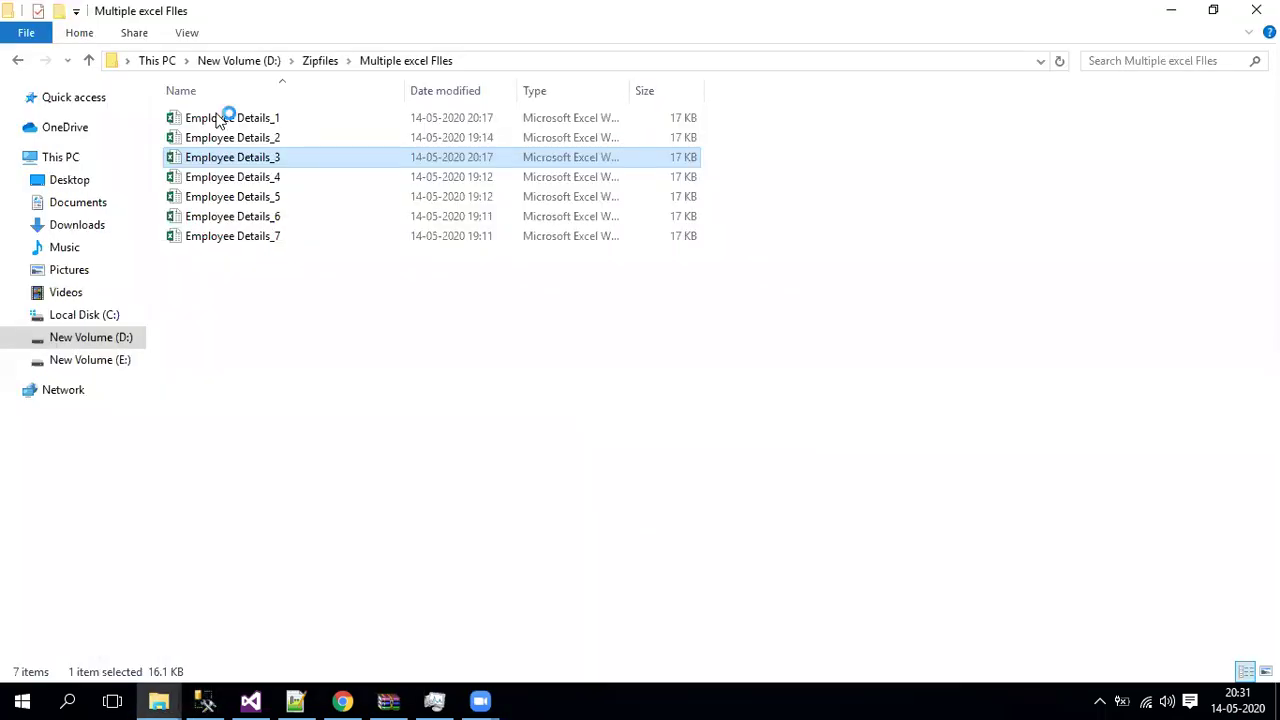
- Reopen the Employee Details_1 workbook, check its columns and sheet name, and close it
double_click(220, 118)
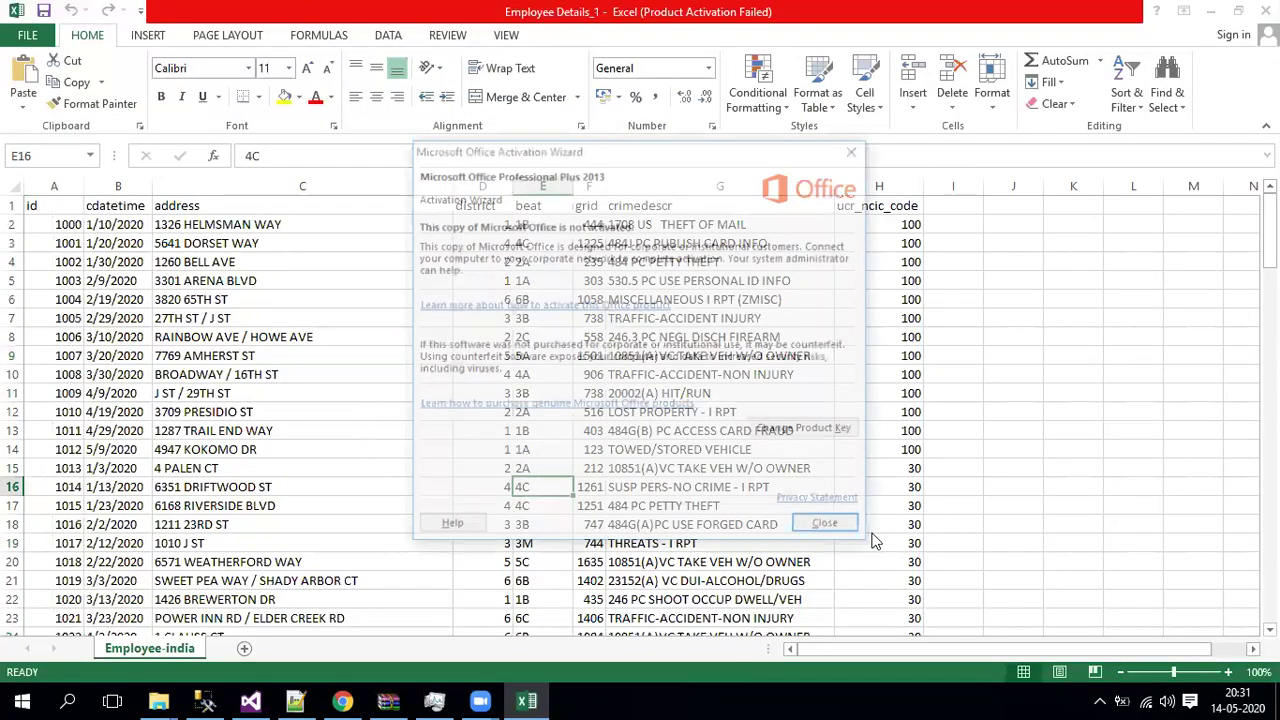
click(829, 528)
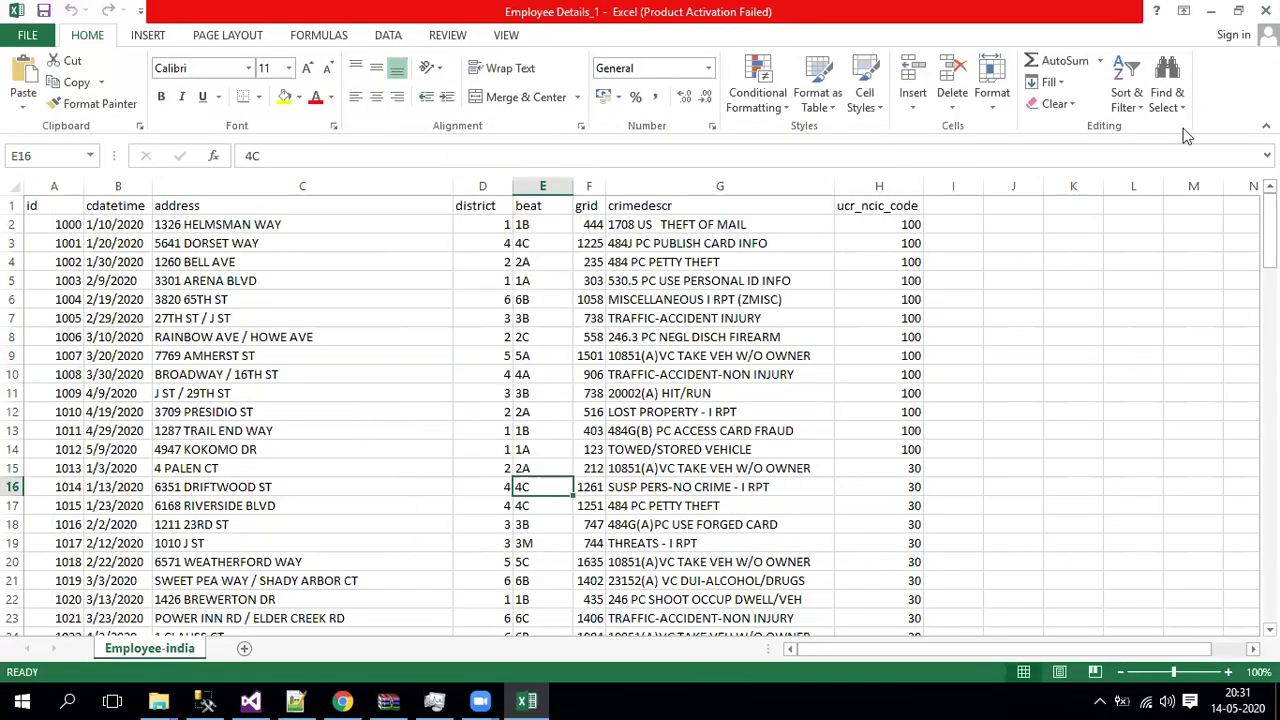
click(1265, 11)
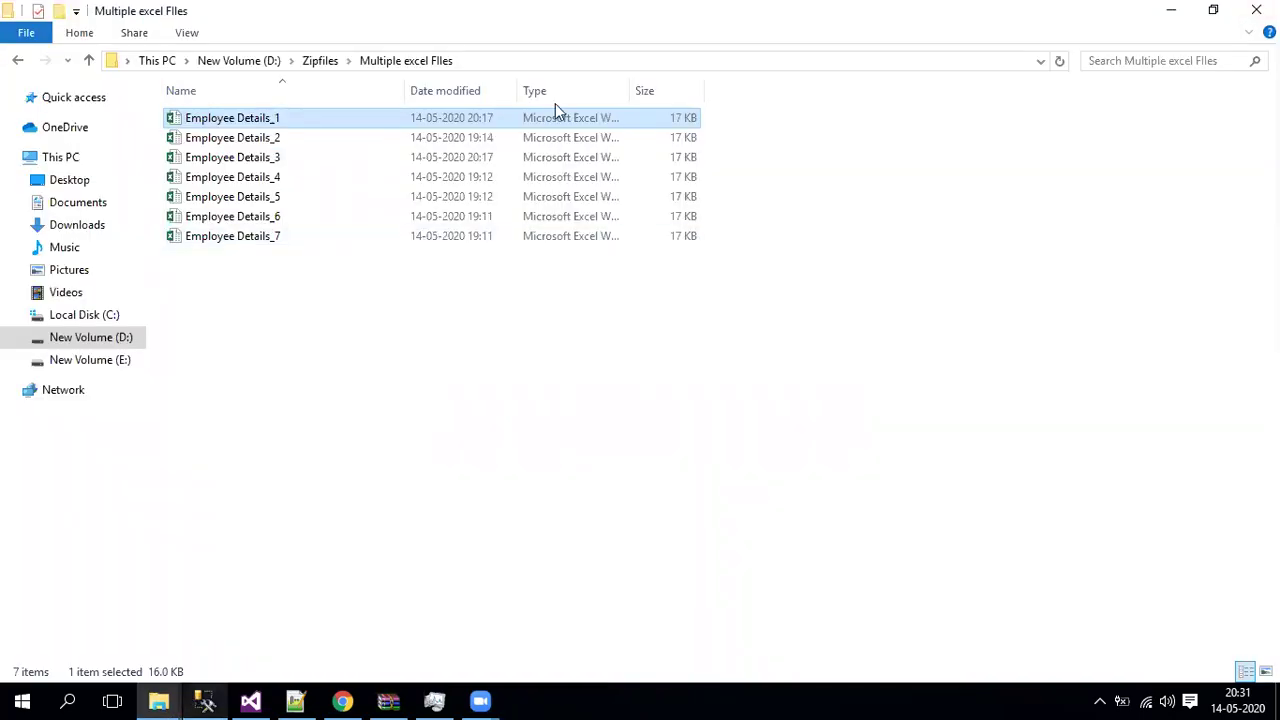
- In SQL Server Management Studio, create table EmployeeInfo in VRTechnoSoft with varchar(256) columns id, cdatetime, address, district, beat, grid, crimedescr and ucr_ncic_code
key(alt+Tab)
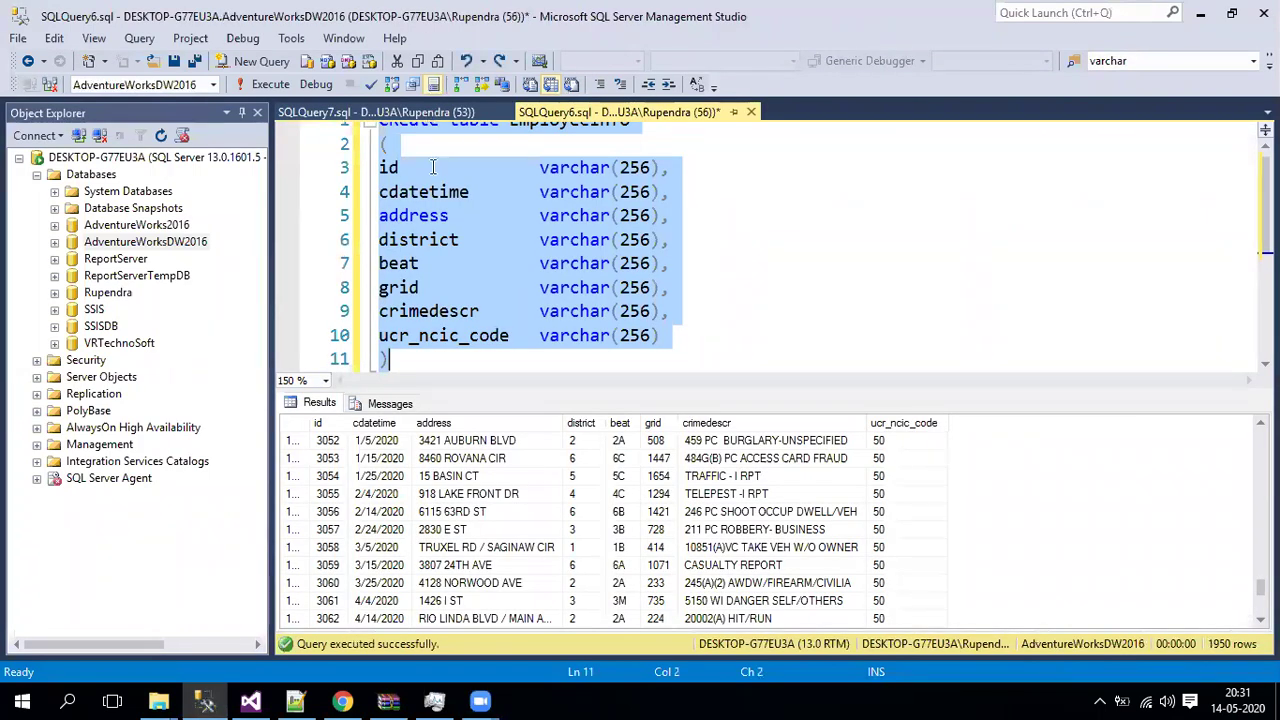
key(ctrl+Tab)
text(CReate table EmployeeInfo ( id              varchar(256), cdatetime       varchar(256), address         varchar(256), district        varchar(256), beat            varchar(256), grid            varchar(256), crimedescr      varchar(256), ucr_ncic_code   varchar(256) ))
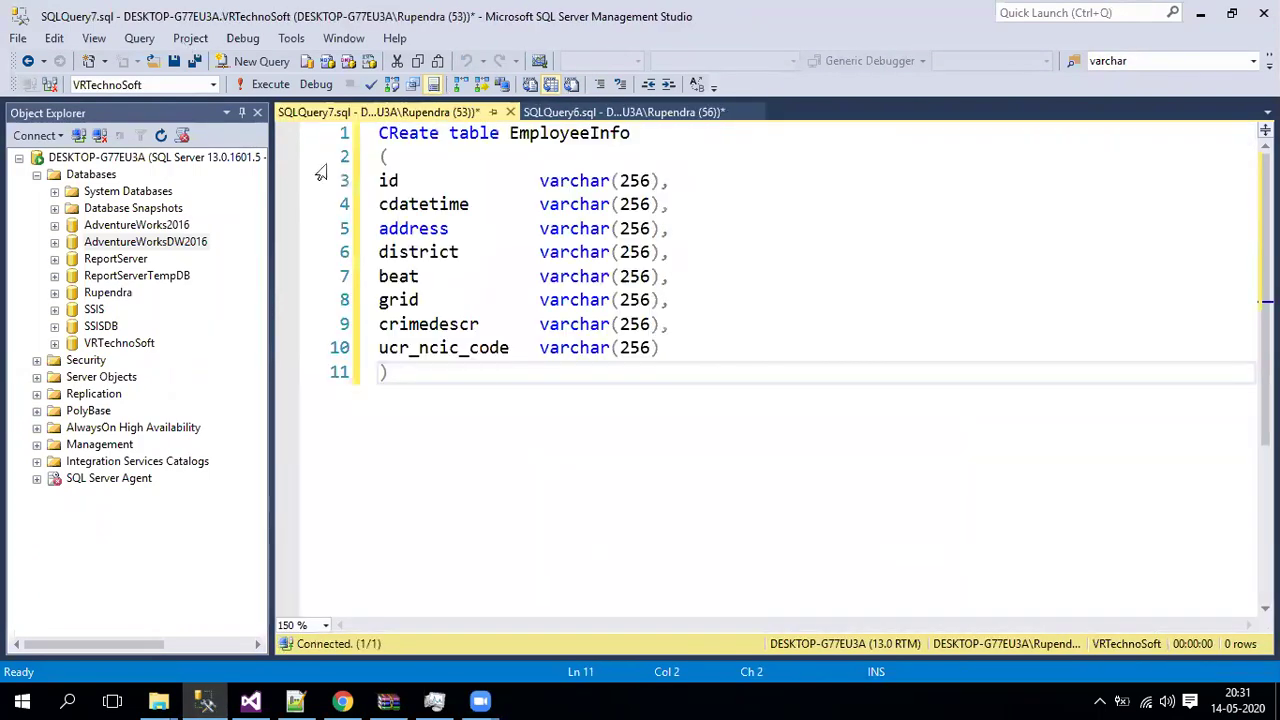
click(540, 183)
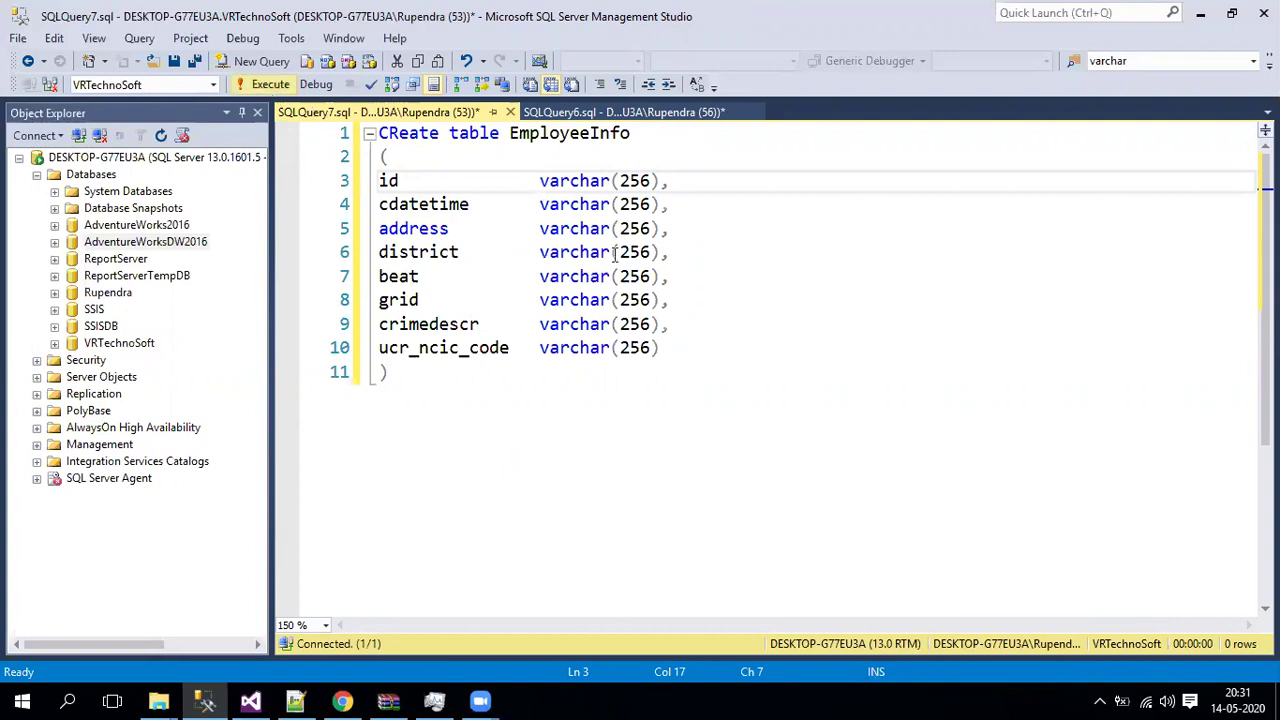
click(266, 86)
click(566, 133)
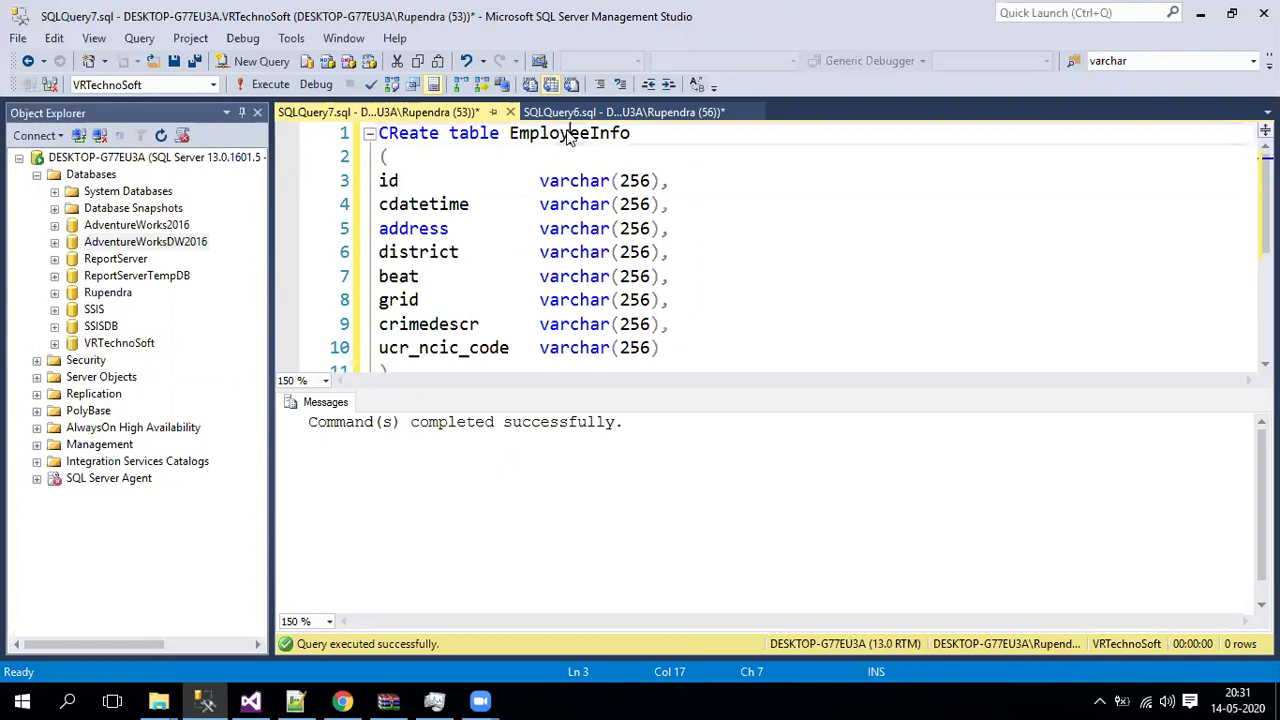
double_click(566, 133)
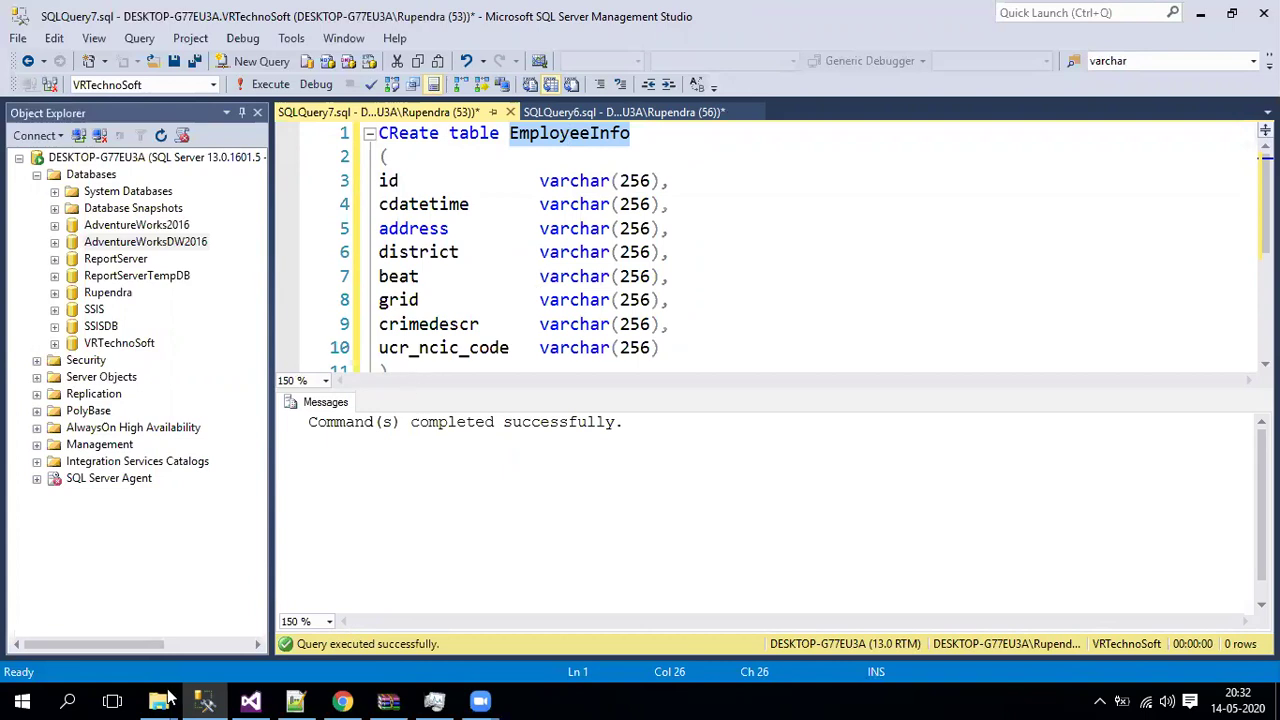
- Switch to Visual Studio and rename the Package1.dtsx package as Loading Dynamic Excel files with dynamic sheetnames
key(alt+Tab)
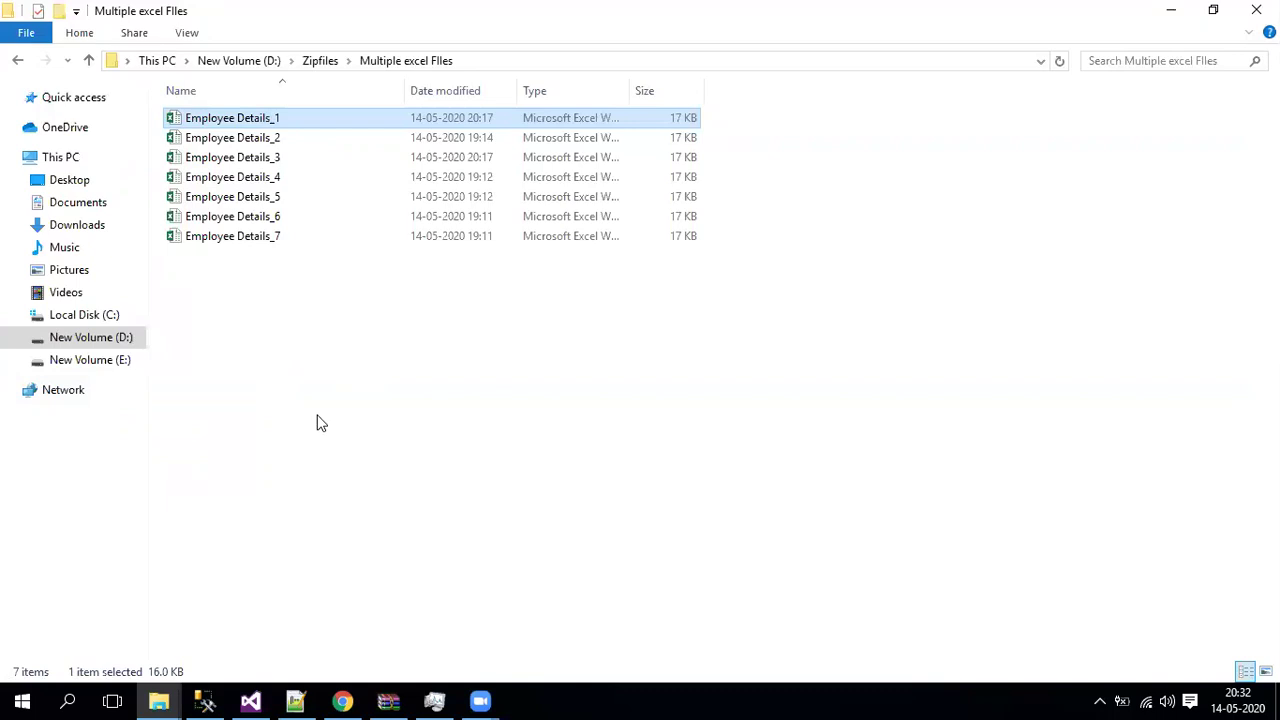
click(255, 700)
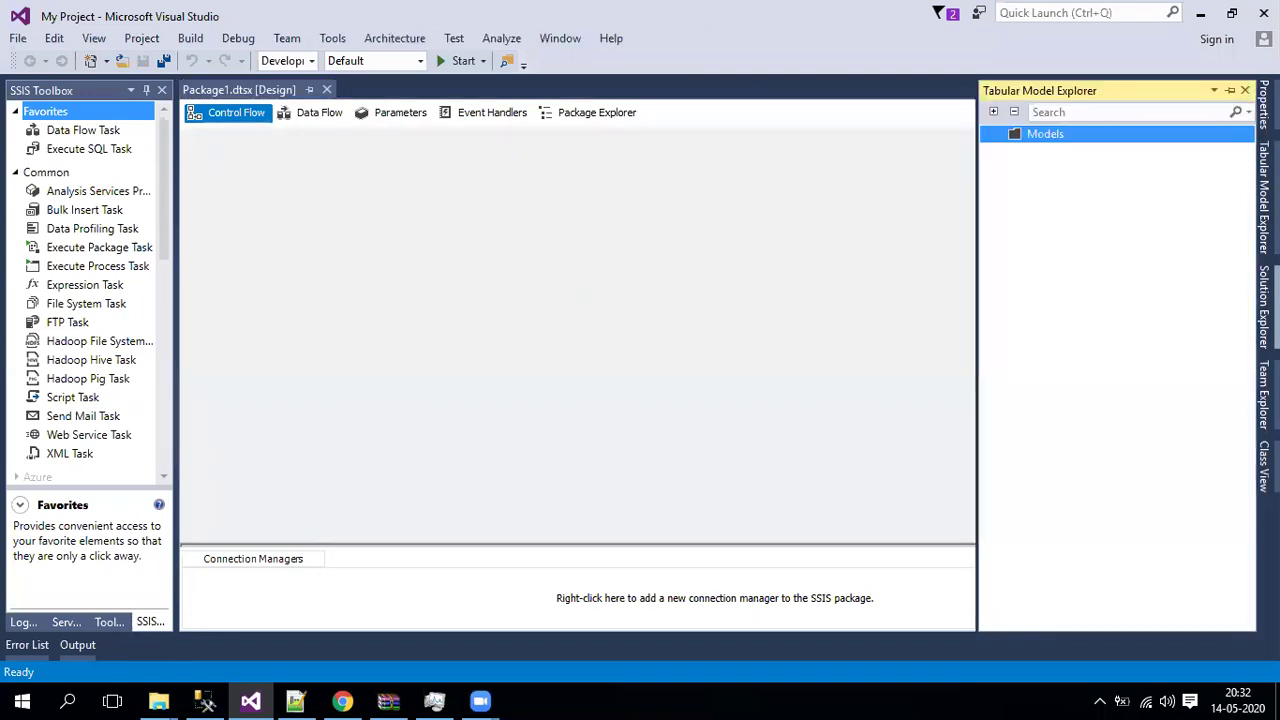
click(1265, 308)
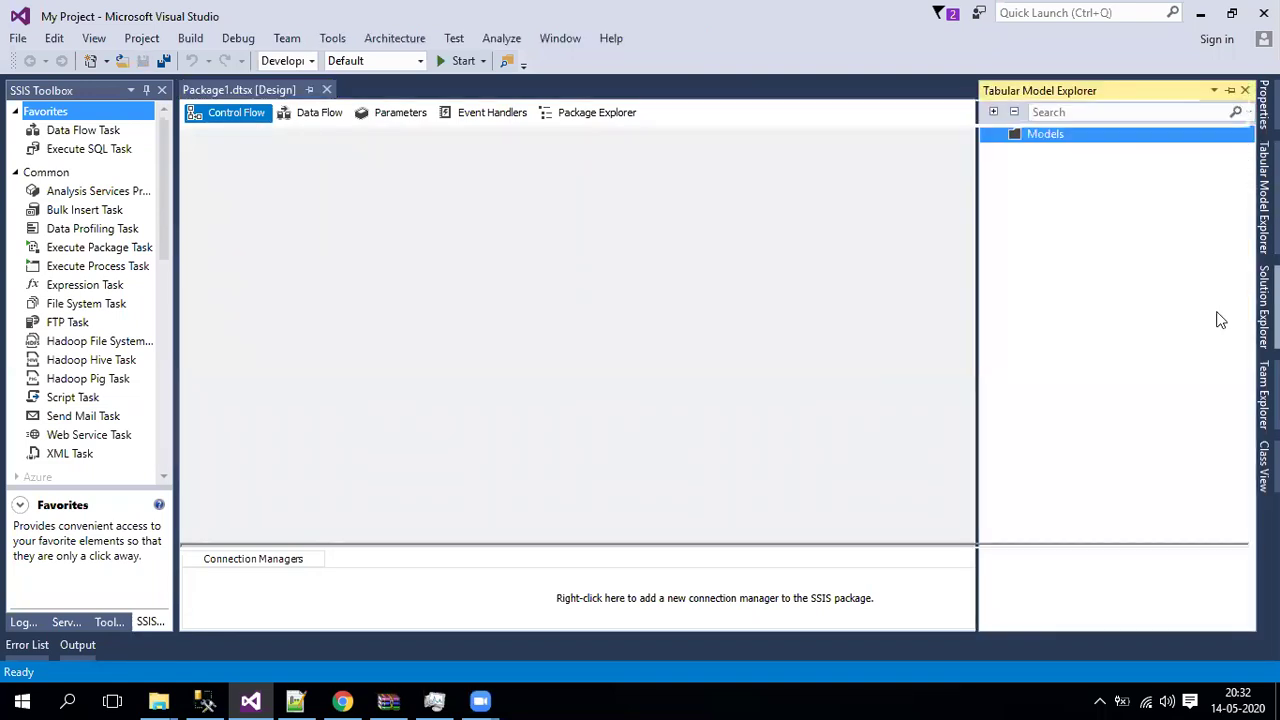
right_click(1073, 280)
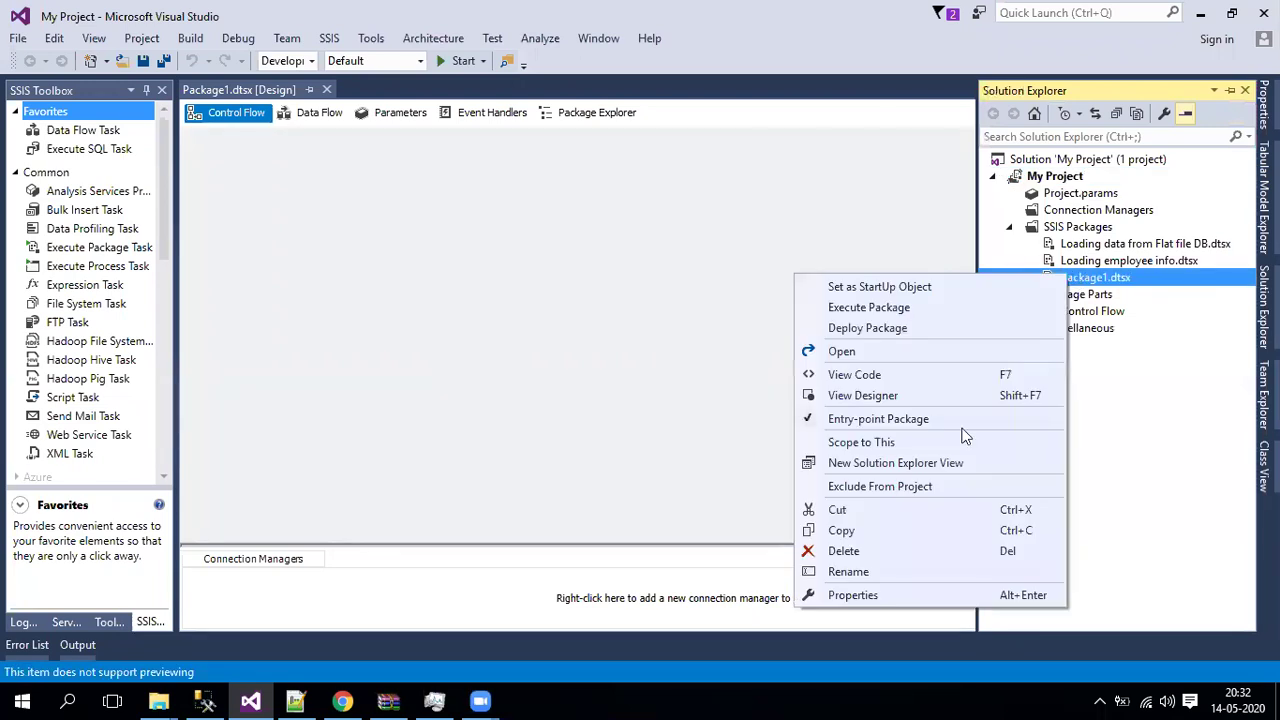
click(849, 572)
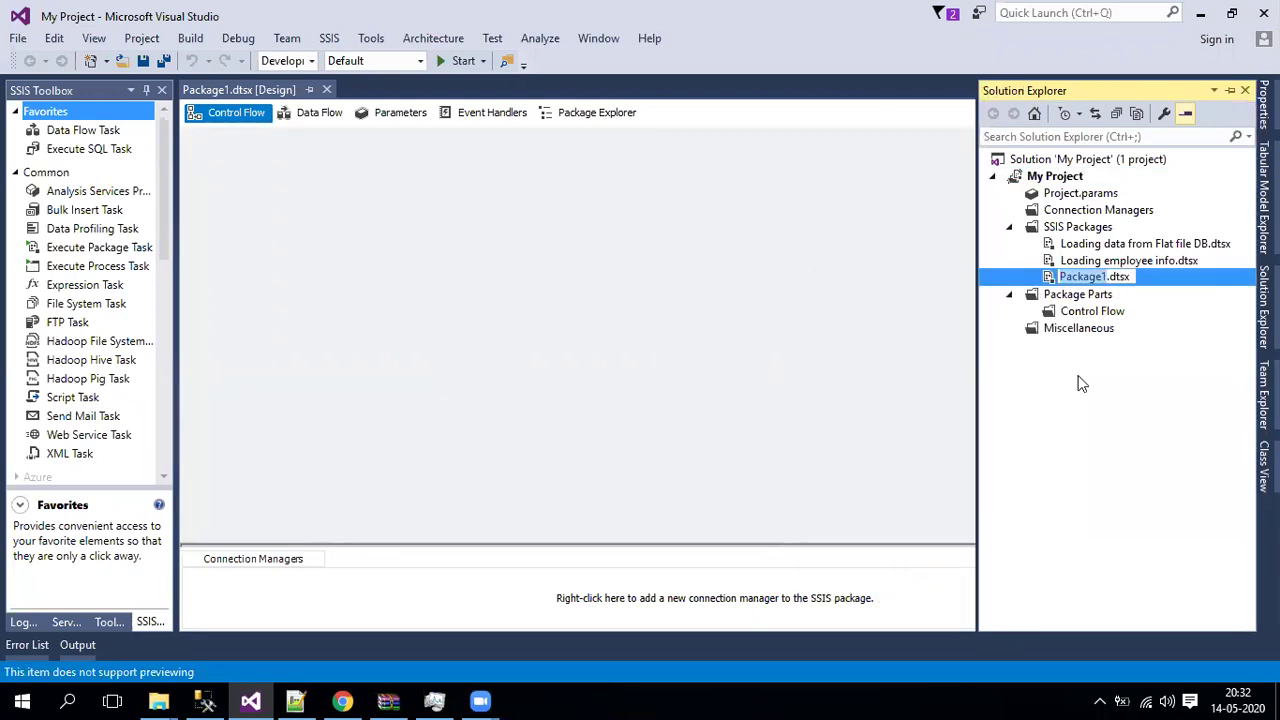
text(Loading)
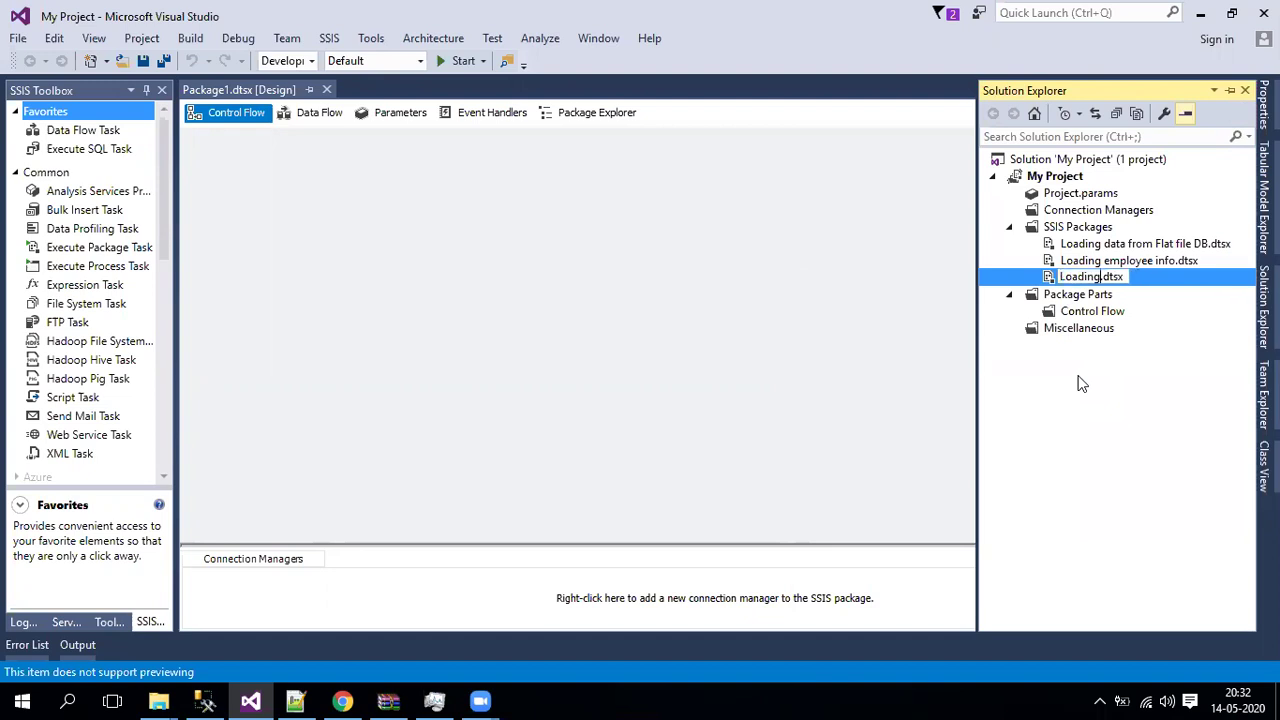
text( Dynamic )
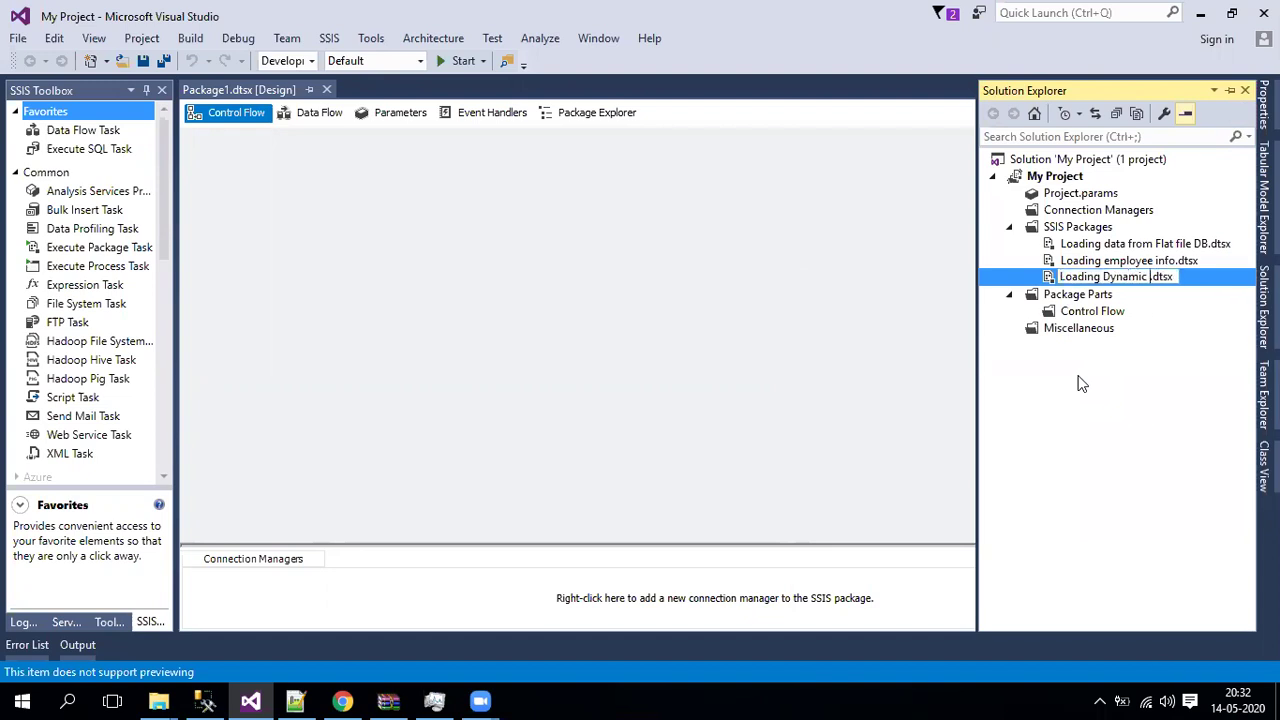
text(Excel files with dynamic sheetnames)
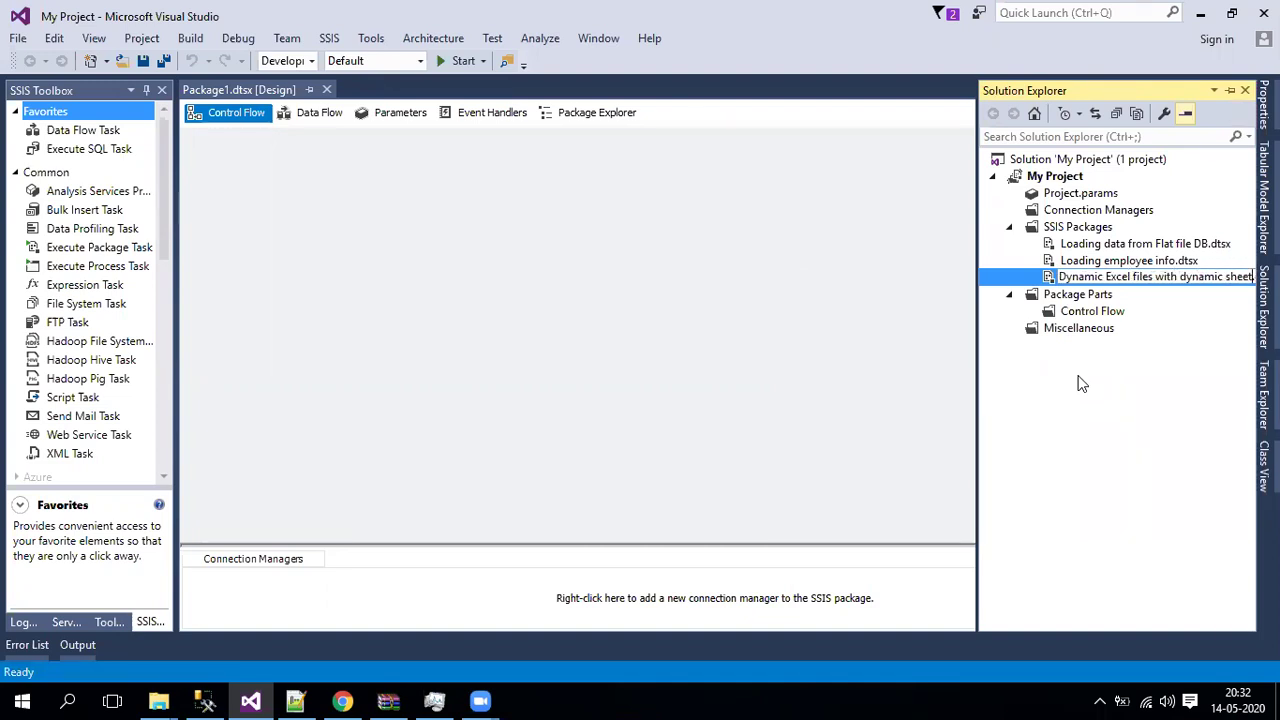
key(Return)
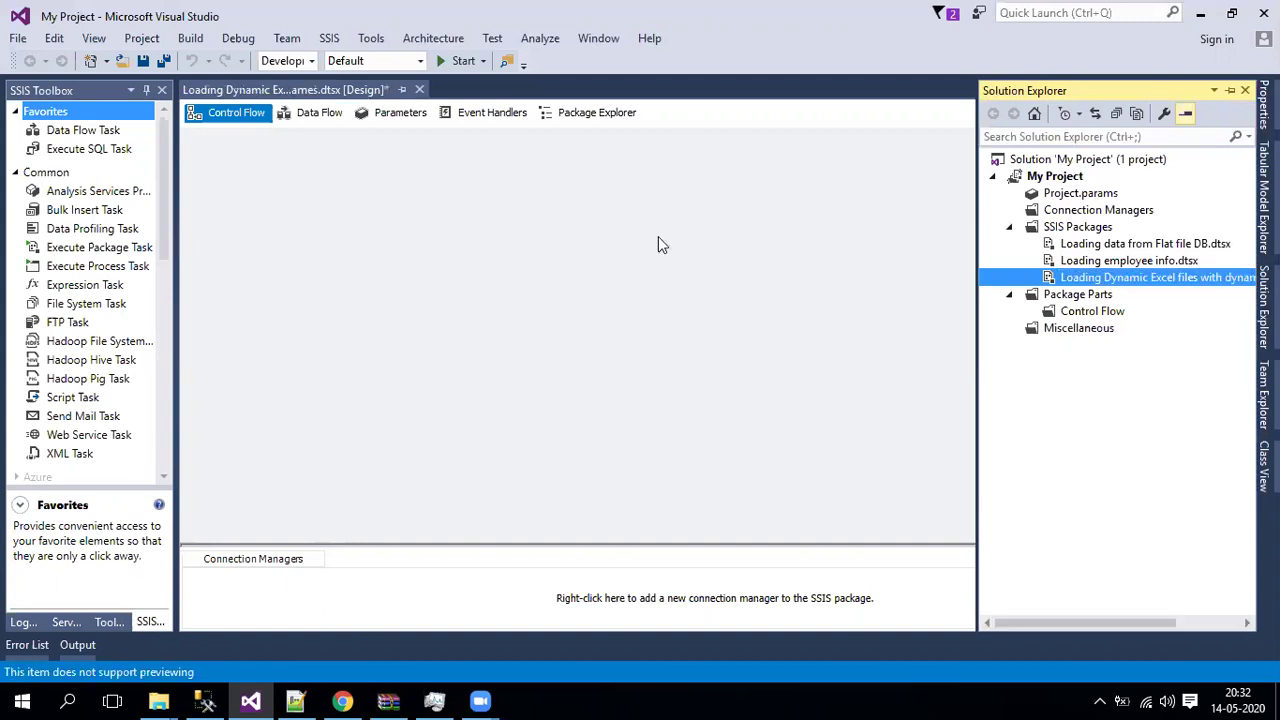
click(658, 238)
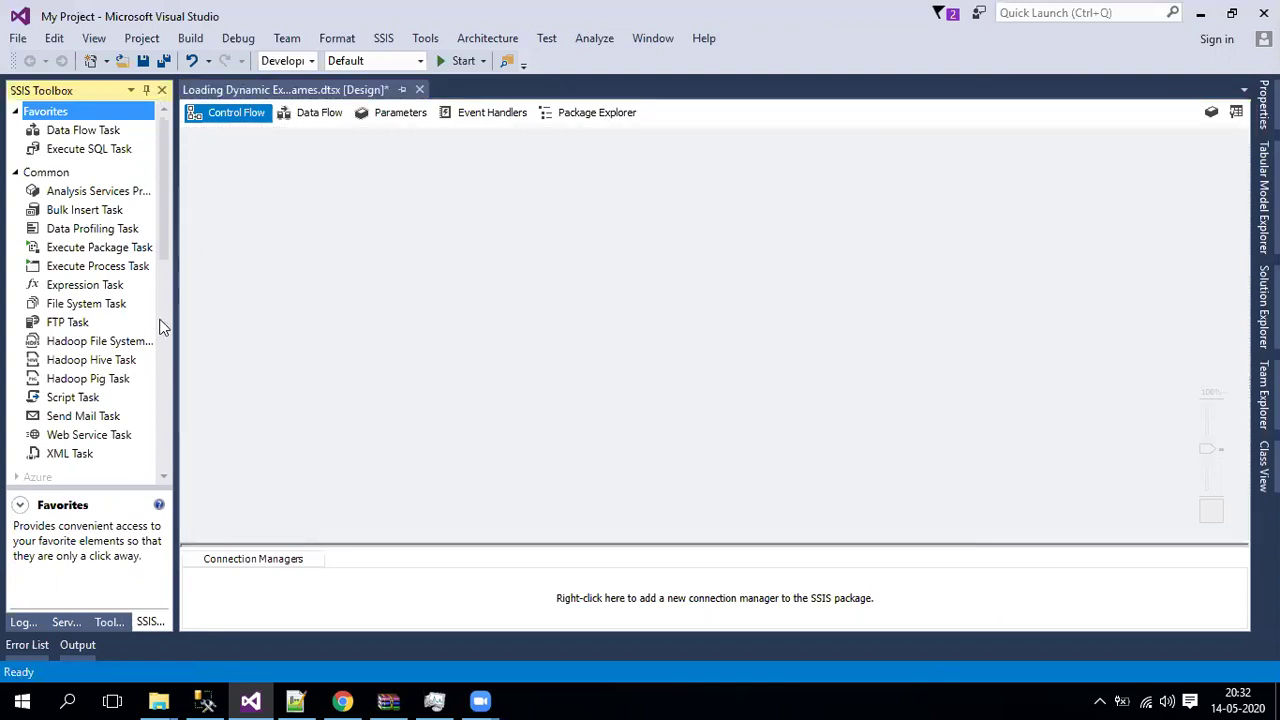
- Add a For Loop Container to the package's control flow and enlarge it
scroll(166, 329, down, 7)
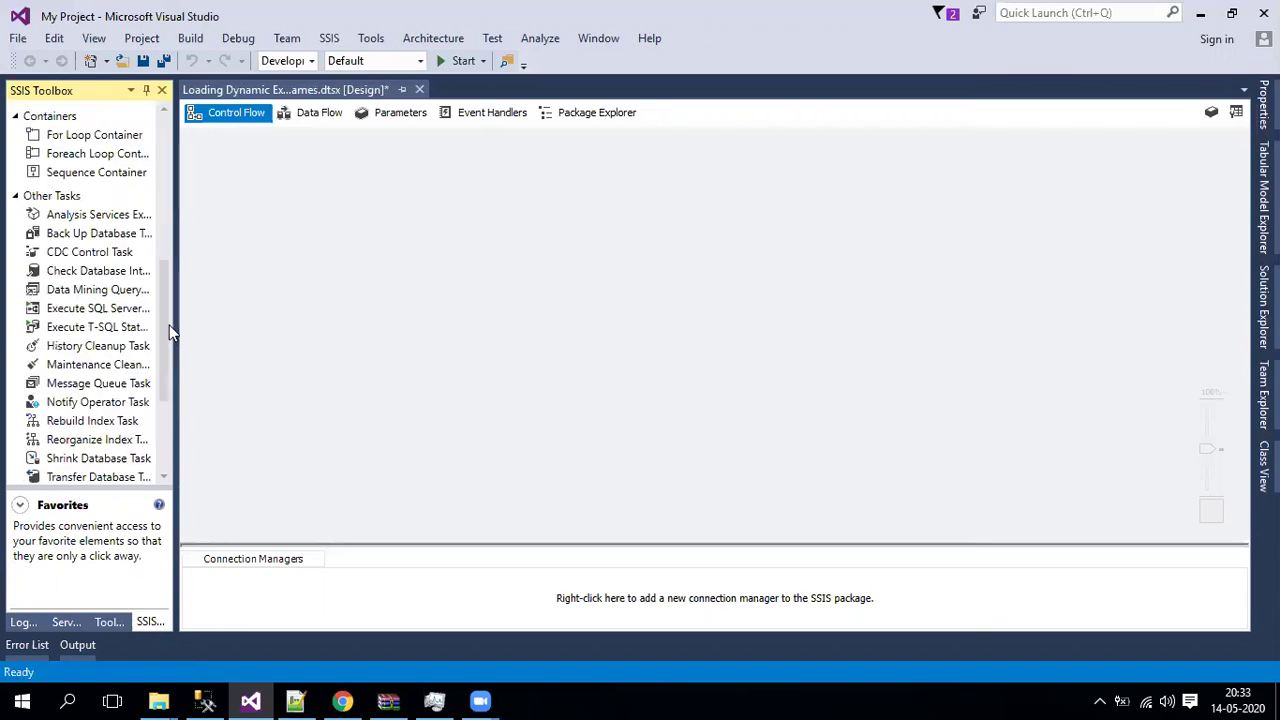
drag(114, 244, 521, 207)
click(521, 207)
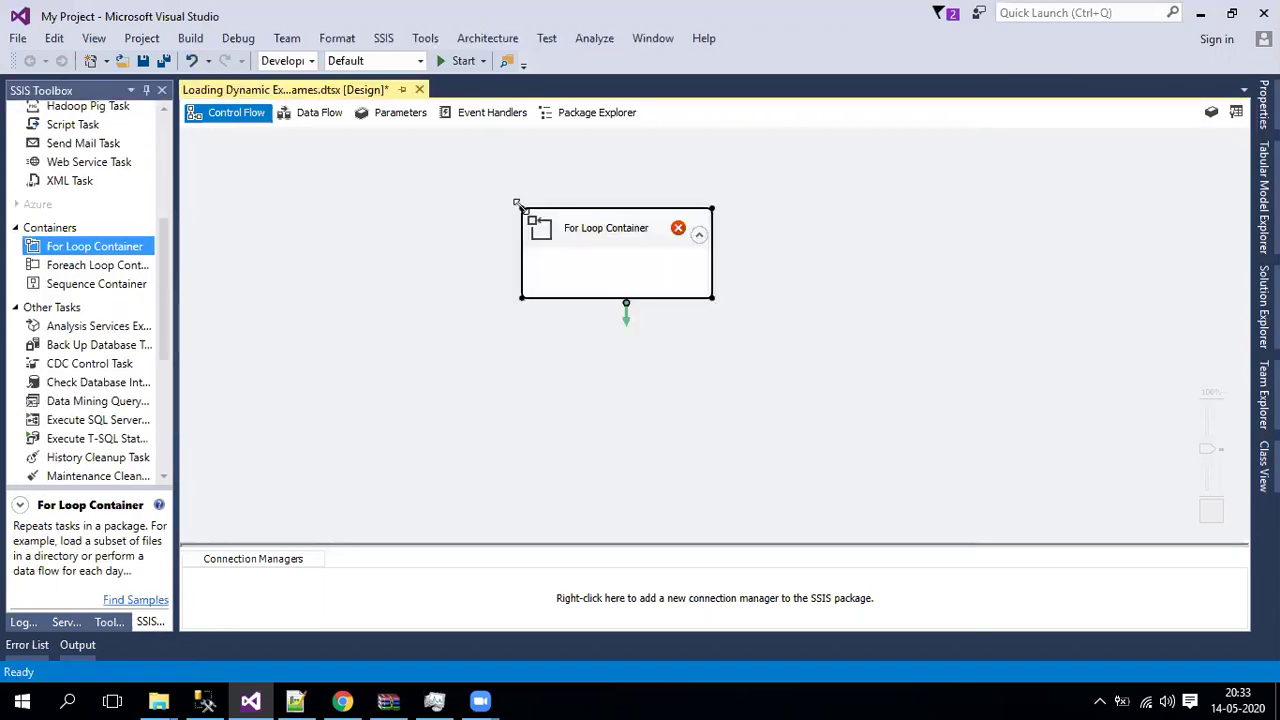
drag(709, 295, 790, 398)
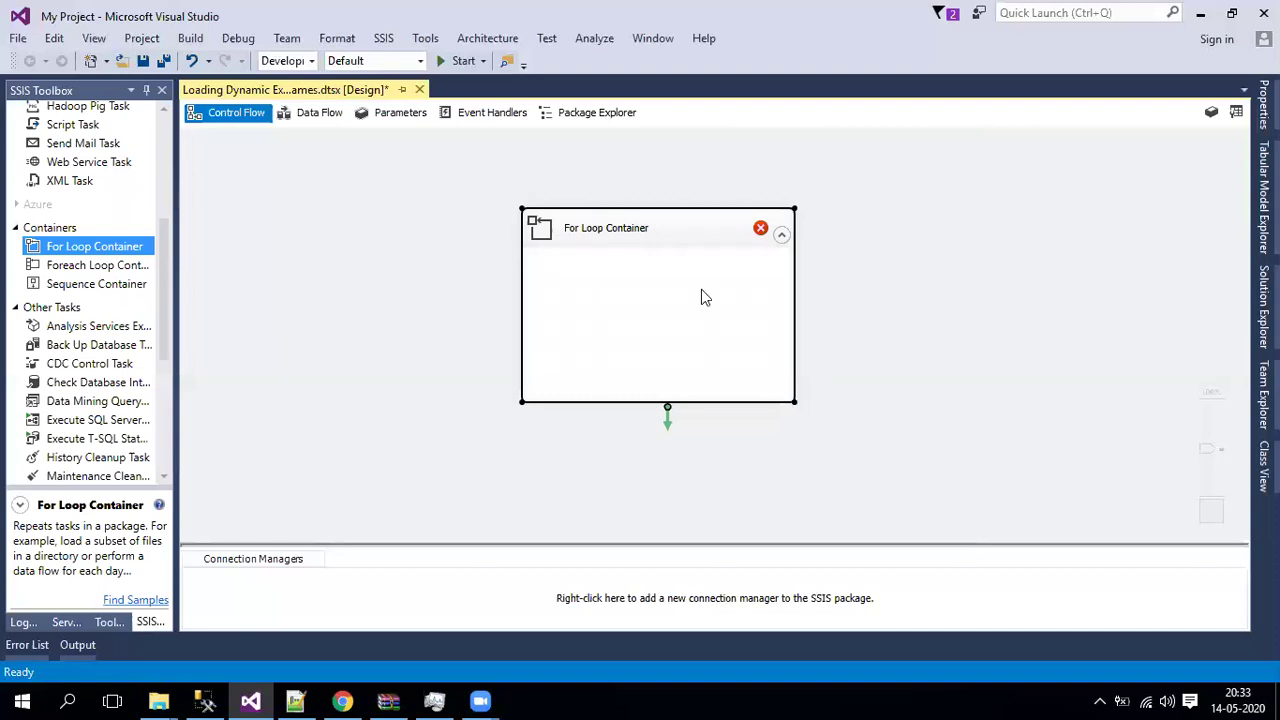
- Rename the For Loop Container as Reading Source FIles Dynamically
click(628, 227)
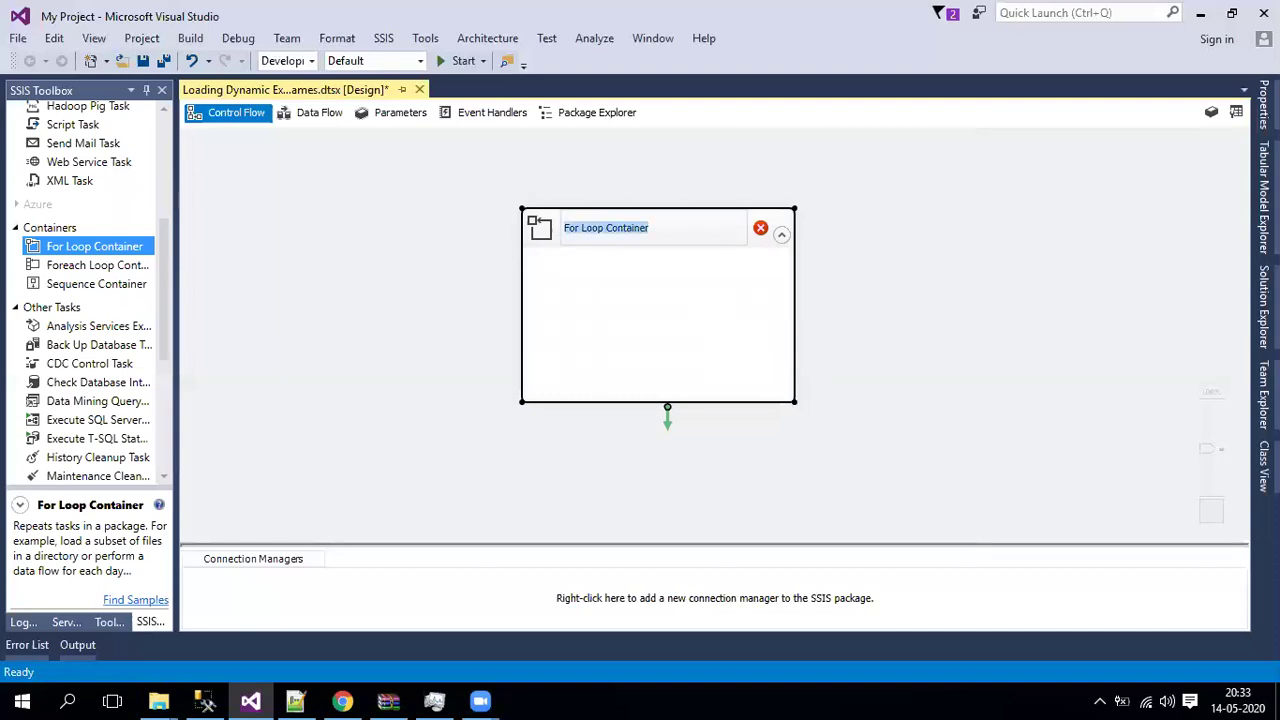
text(Load)
key(BackSpace)
key(BackSpace)
key(BackSpace)
key(BackSpace)
text(Reading )
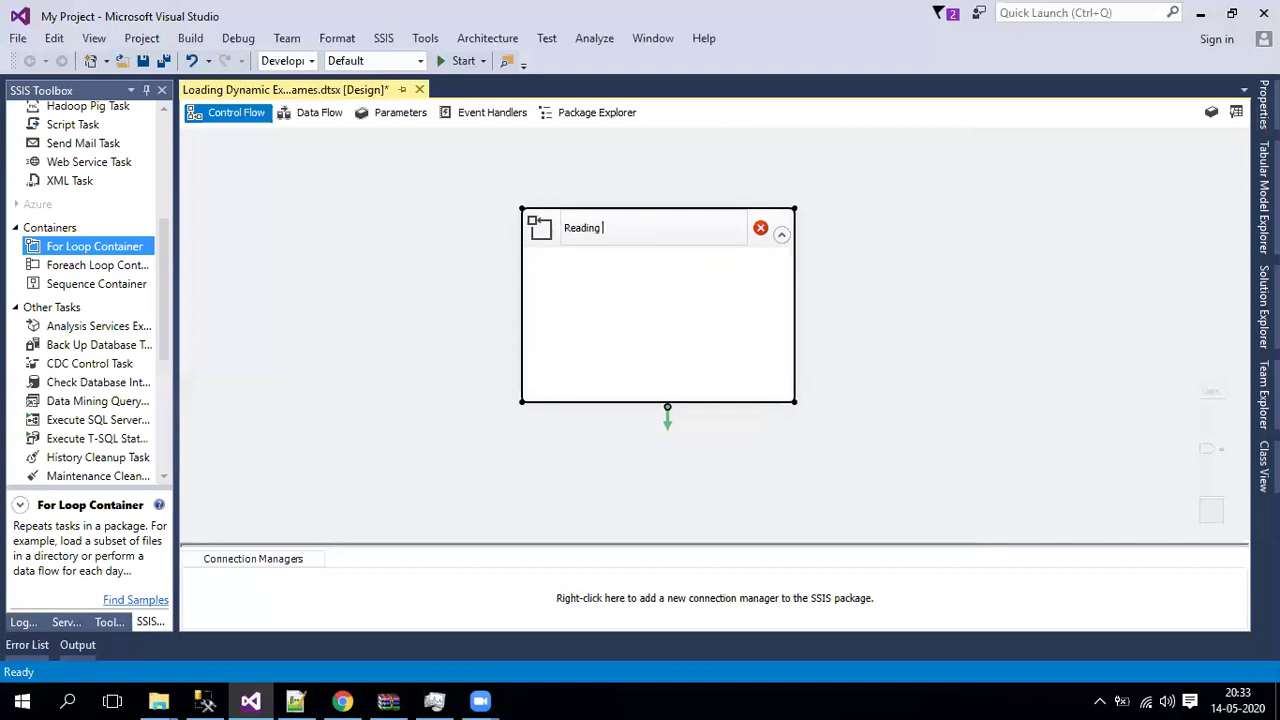
text(Source Files Dynamically)
key(Return)
- Review the For Loop container's properties in its editor and leave without changing them
click(562, 229)
double_click(617, 226)
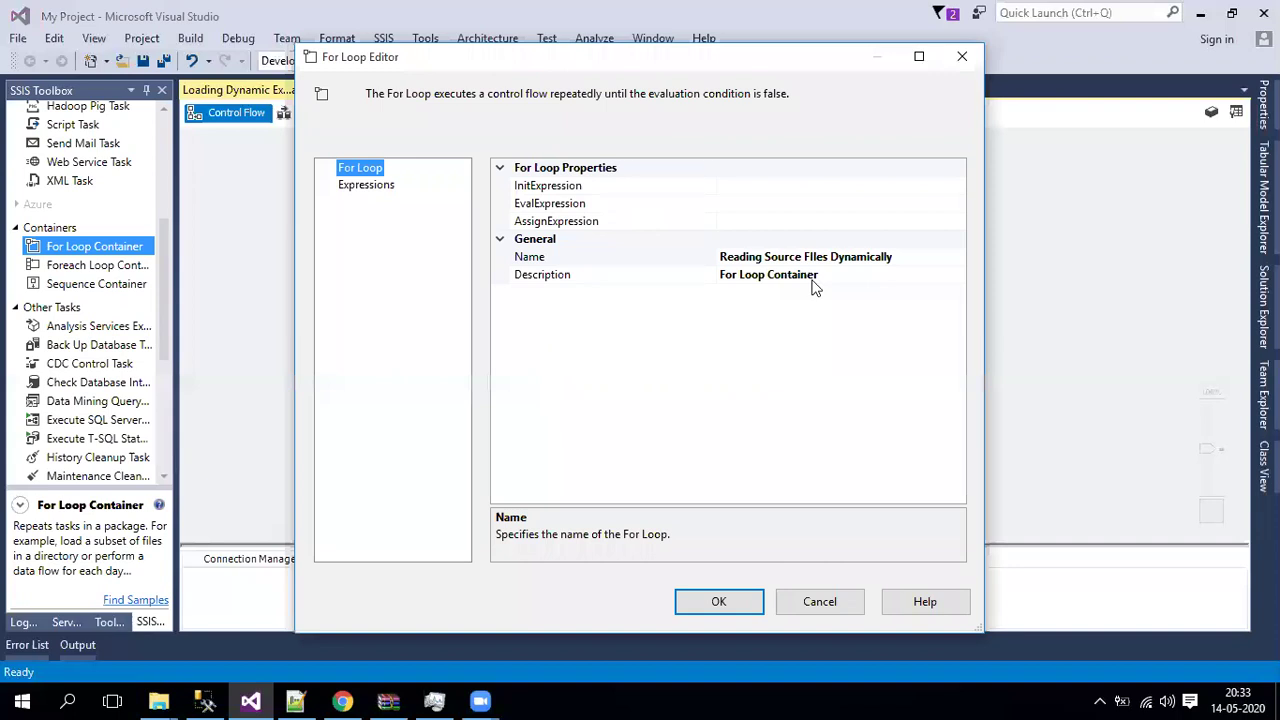
click(815, 601)
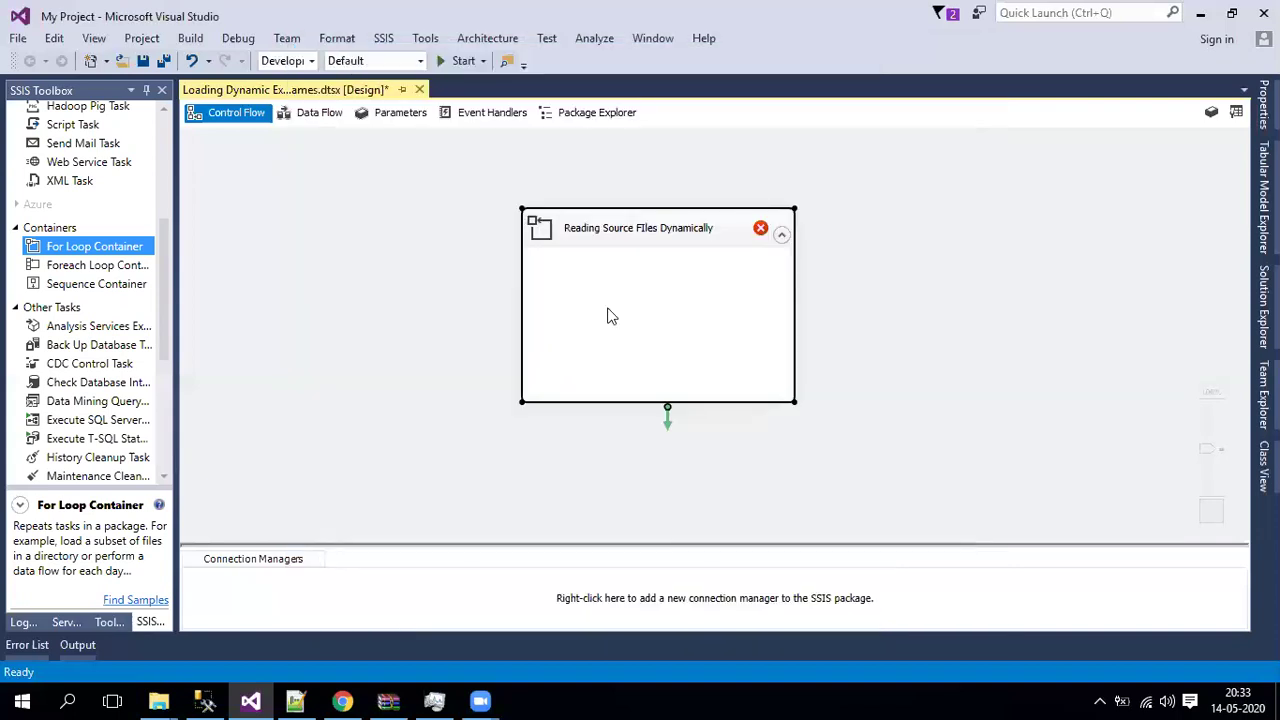
- Copy the For Loop container's name and delete the container from the control flow
click(596, 230)
key(ctrl+c)
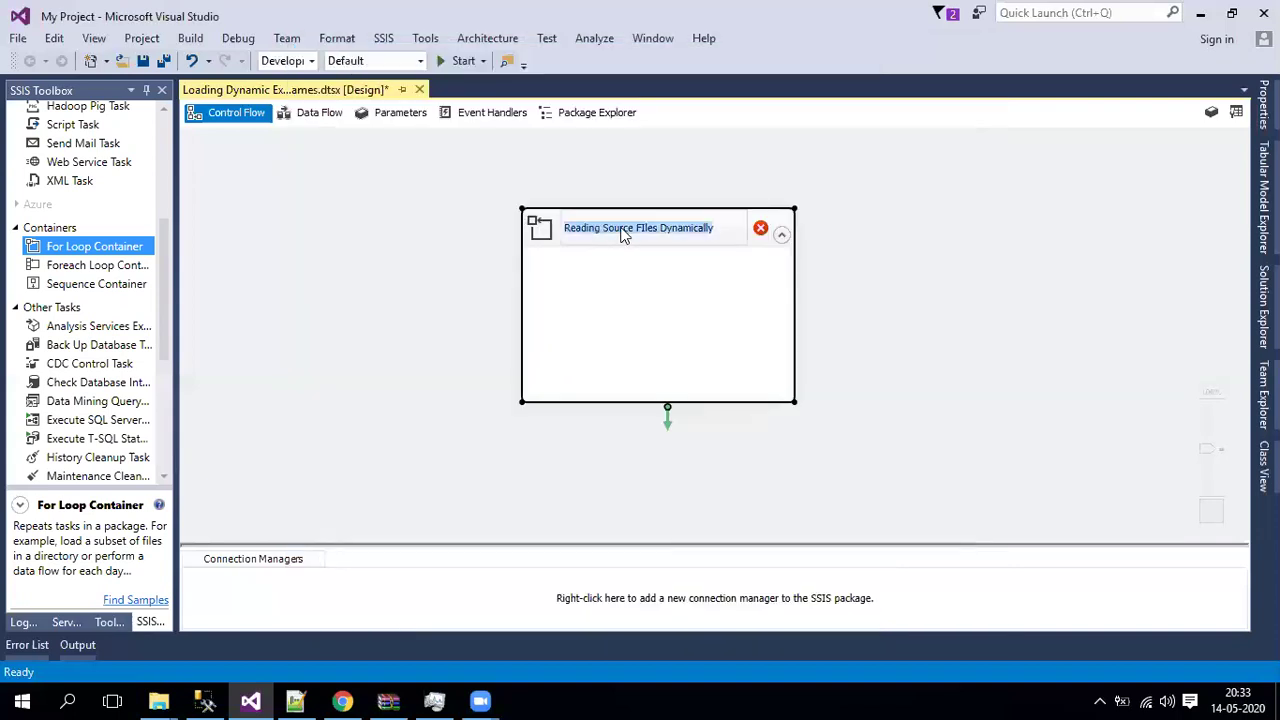
click(463, 223)
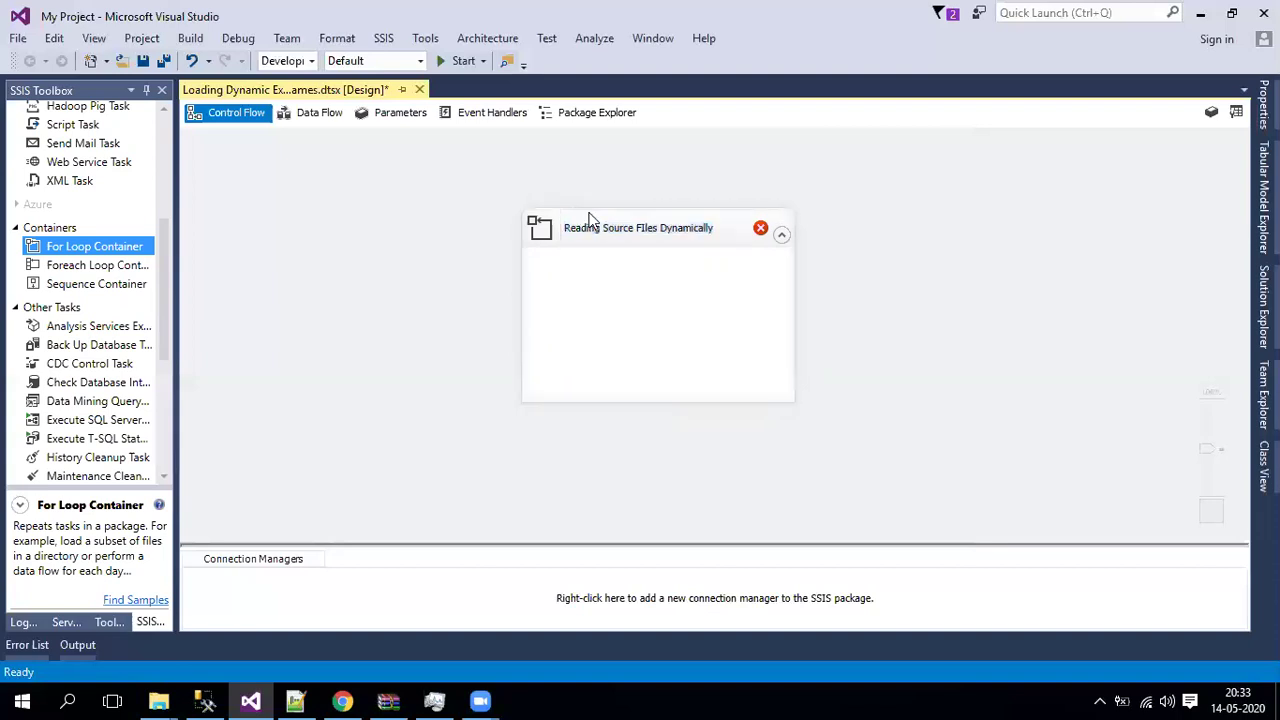
click(589, 213)
key(Delete)
- Add a Foreach Loop Container to the control flow, enlarged, and name it with the copied text Reading Source FIles Dynamically
drag(63, 266, 521, 235)
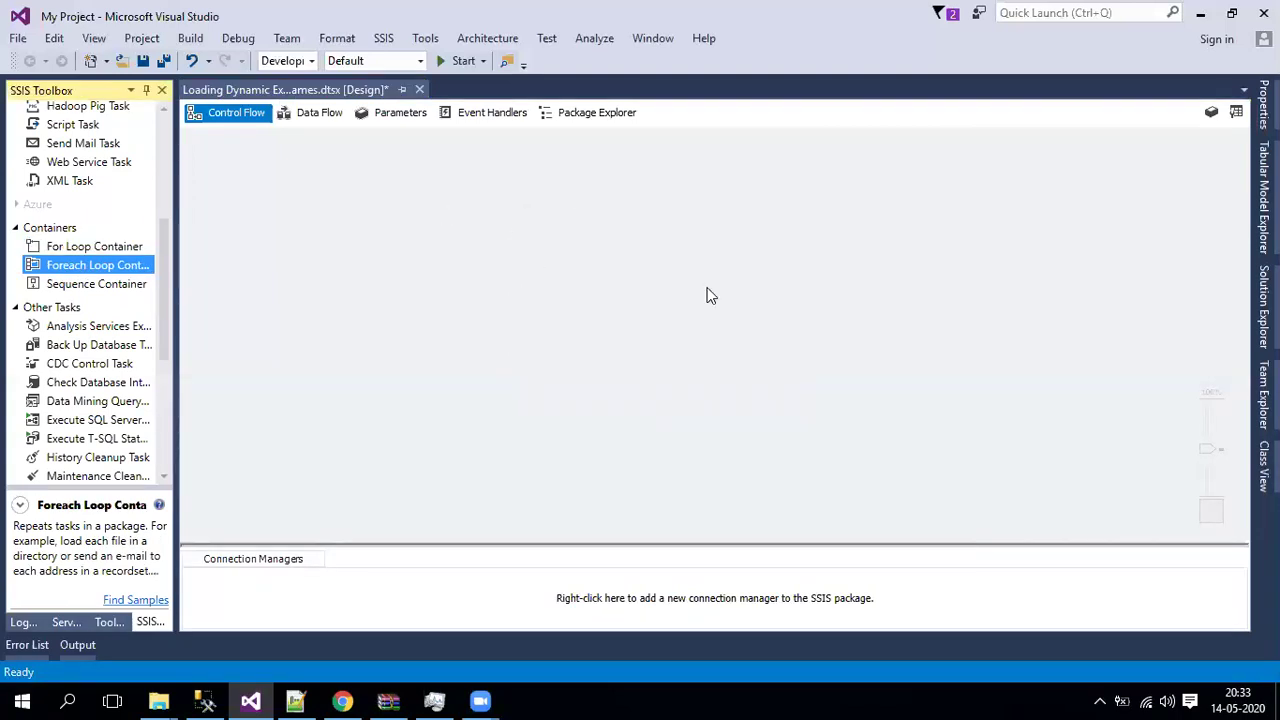
drag(715, 327, 815, 389)
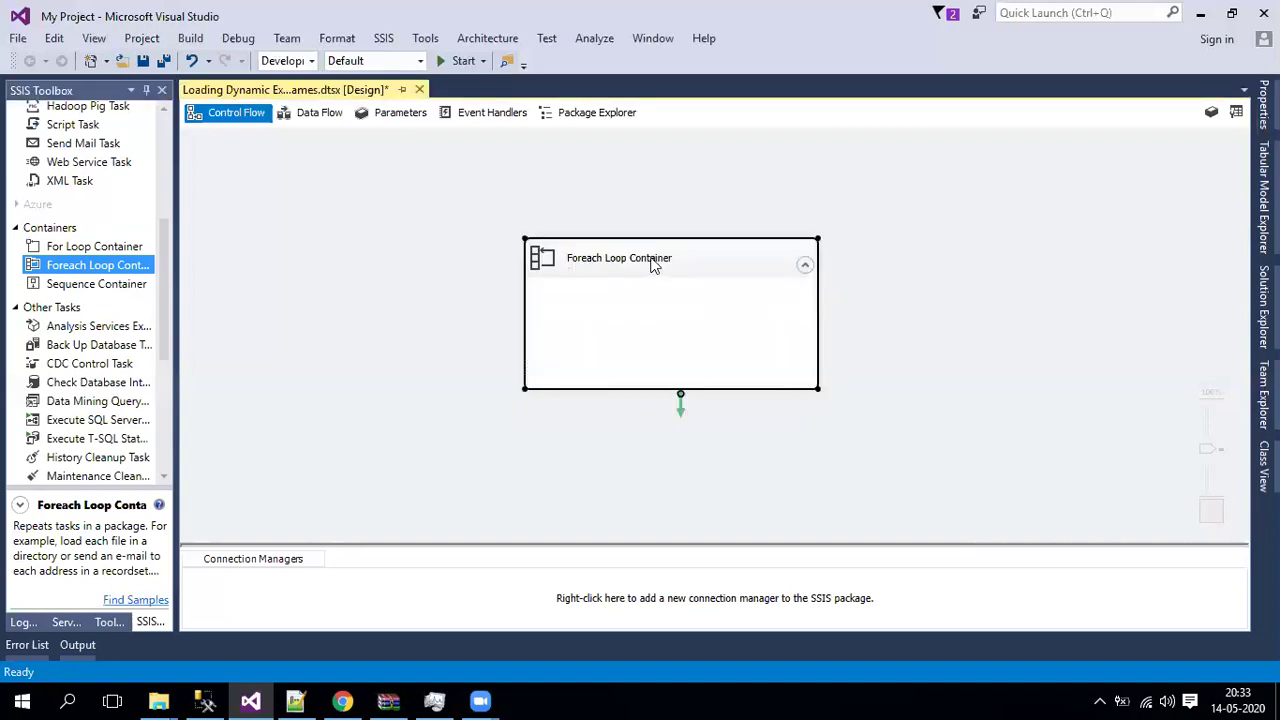
click(680, 260)
key(ctrl+v)
key(Return)
click(608, 262)
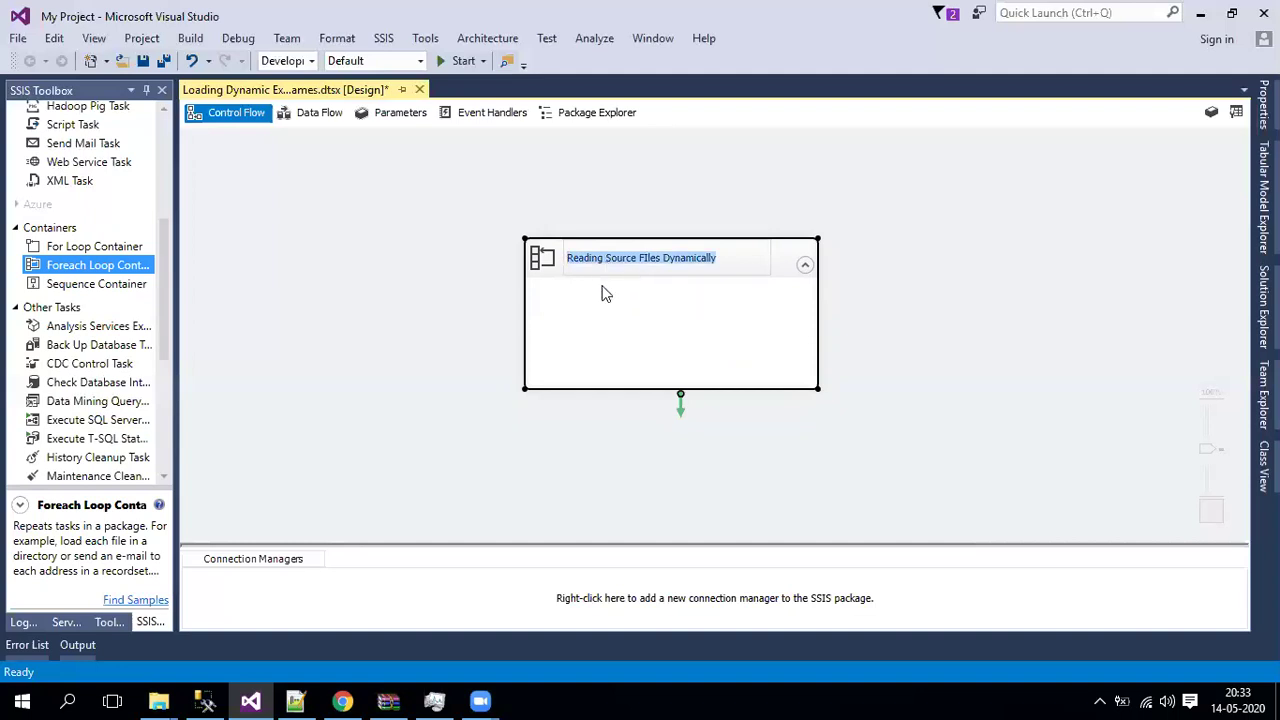
key(Return)
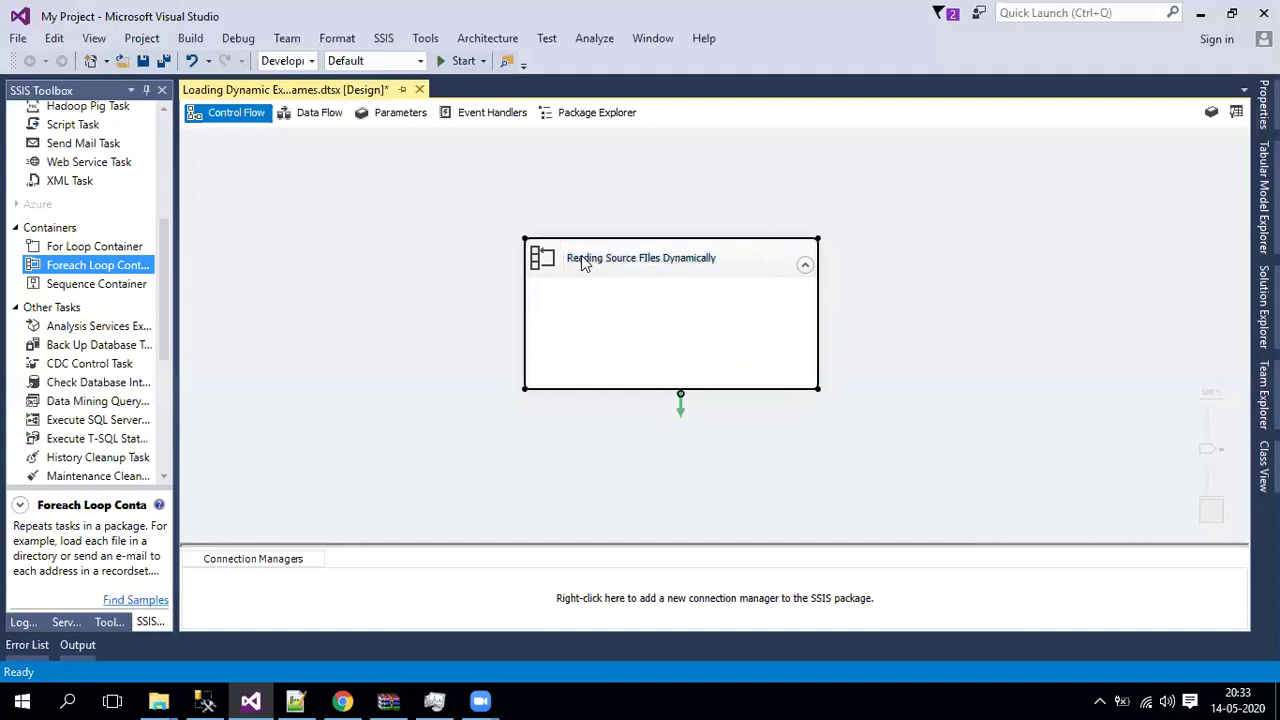
- Open the Foreach Loop container's collection settings and choose Foreach File Enumerator as the enumerator
double_click(581, 255)
click(893, 206)
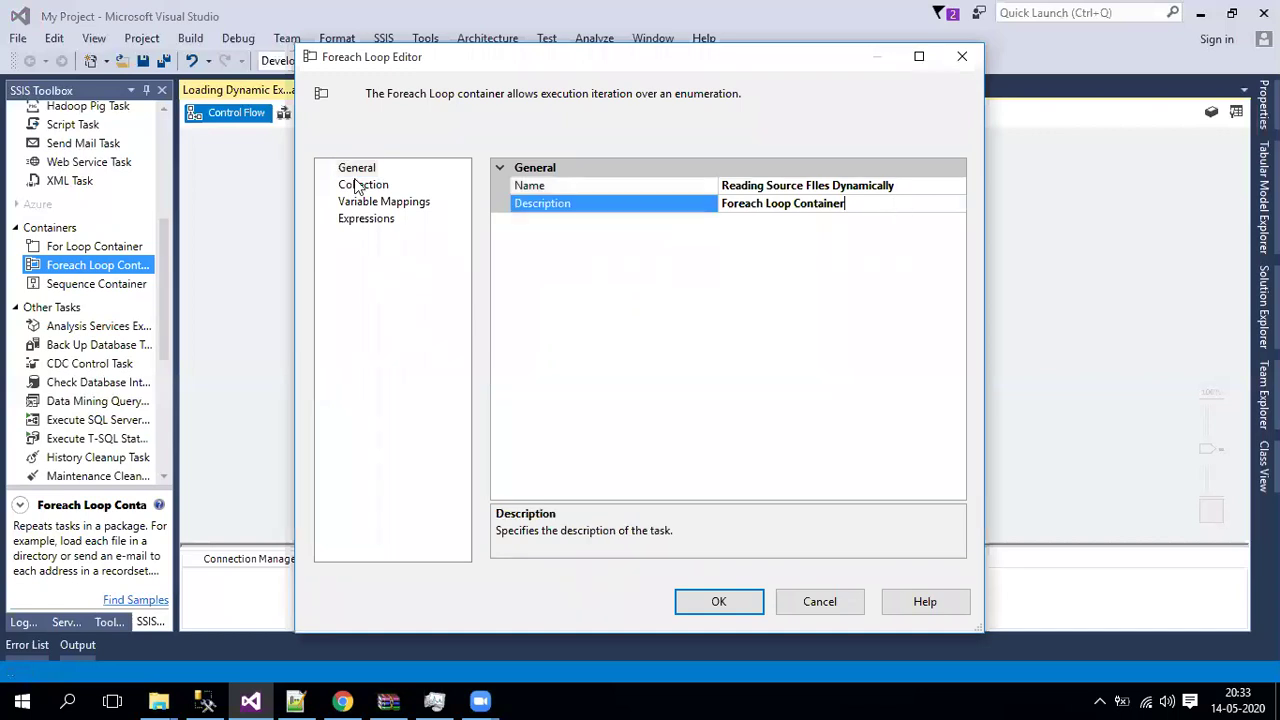
click(360, 186)
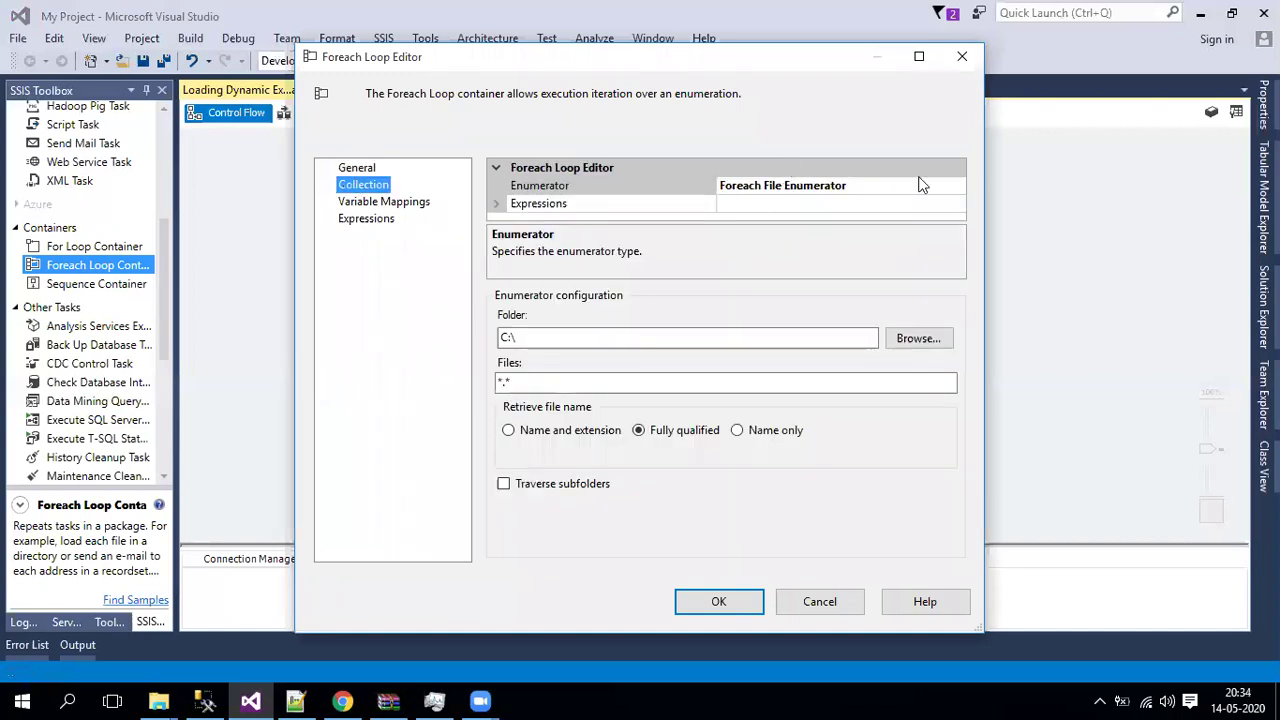
click(957, 192)
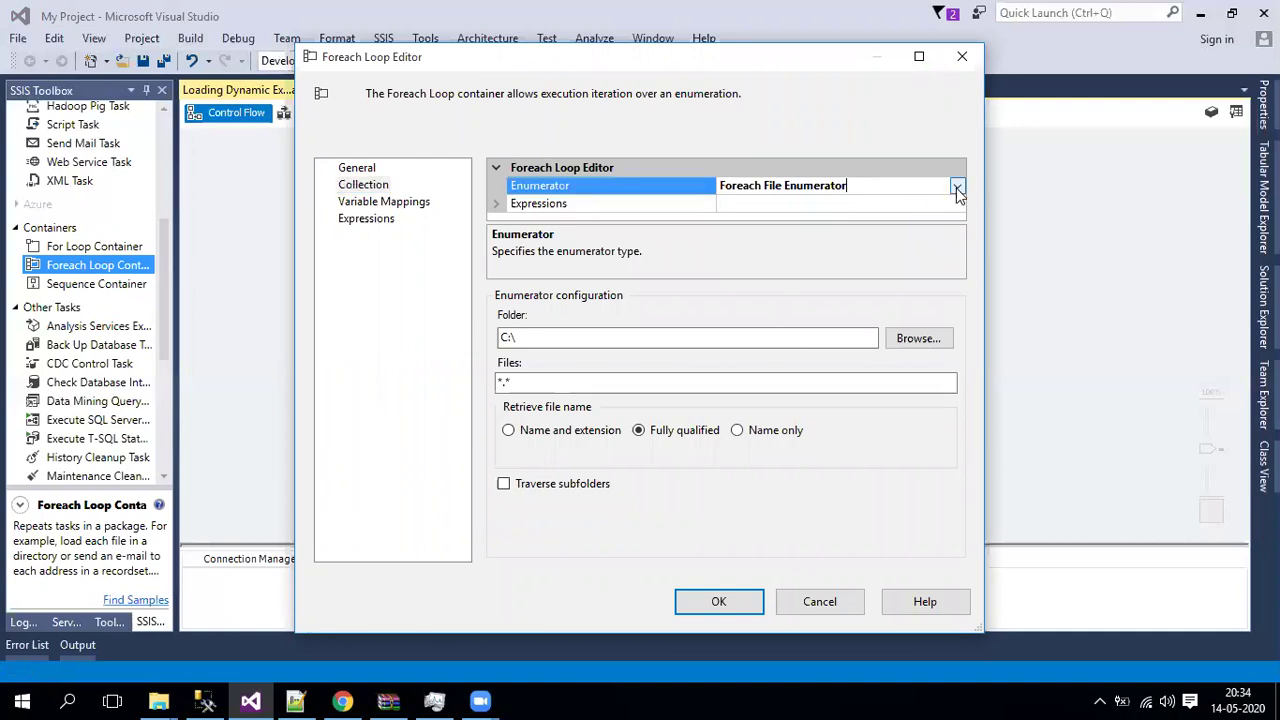
click(957, 188)
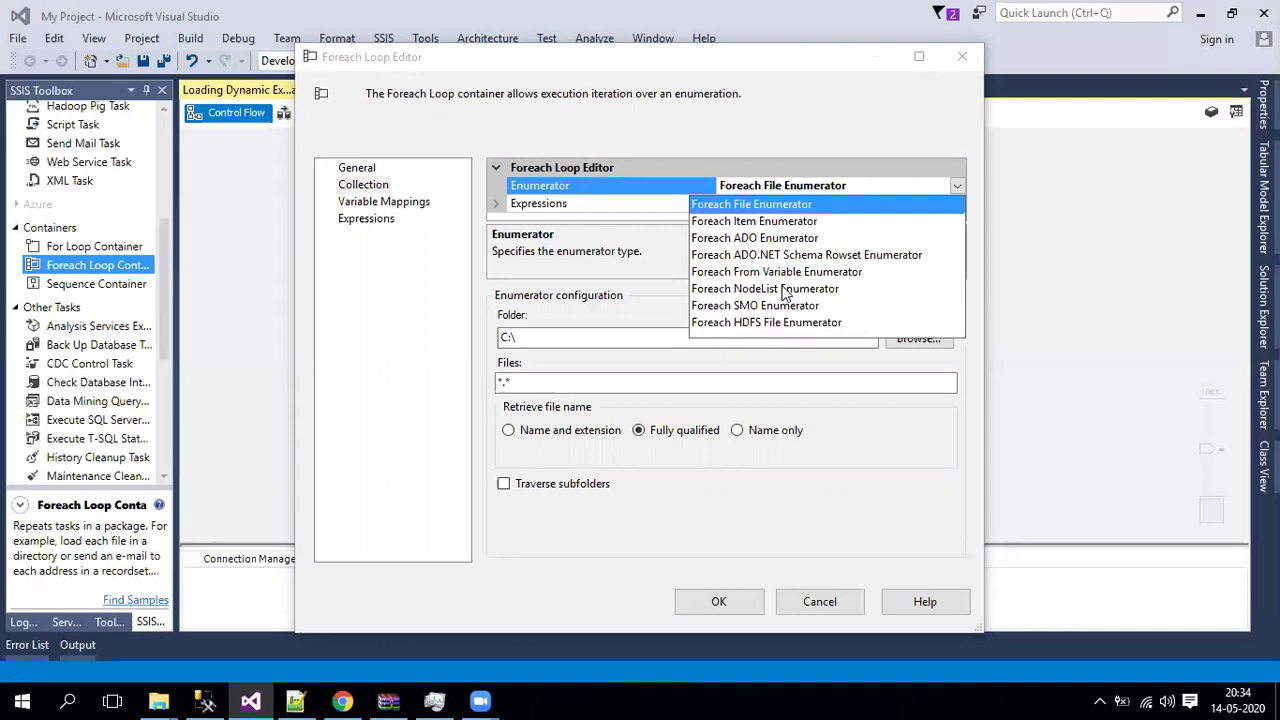
click(737, 206)
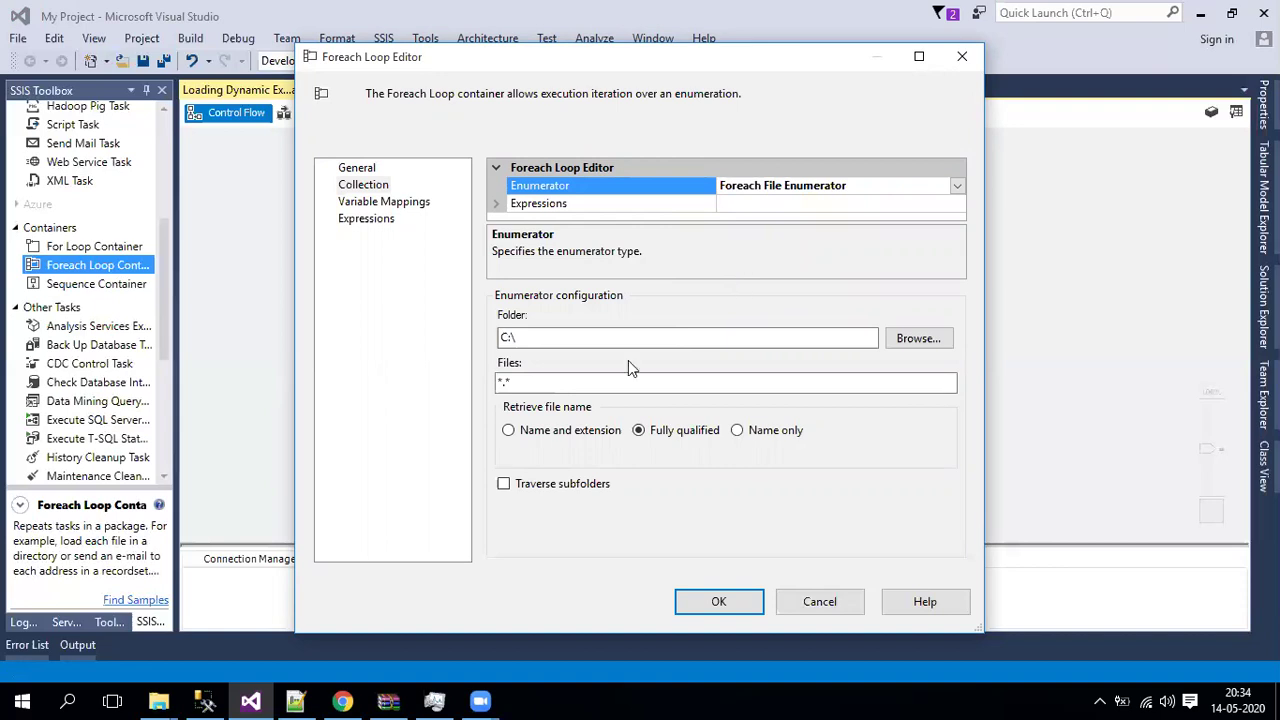
- Set the enumerator's folder to D:\Zipfiles\Multiple excel FIles\, copying the path from the source folder in File Explorer
click(507, 338)
key(ctrl+a)
mouse_move(158, 700)
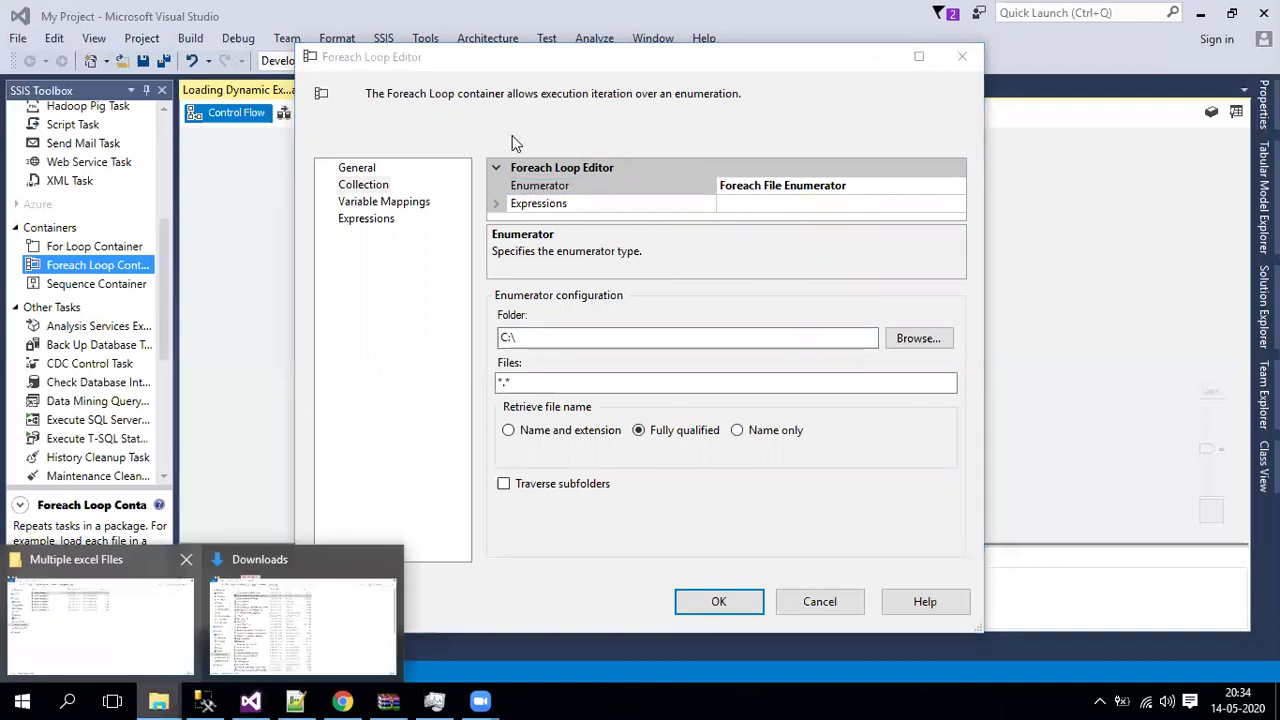
click(116, 628)
click(378, 63)
key(ctrl+c)
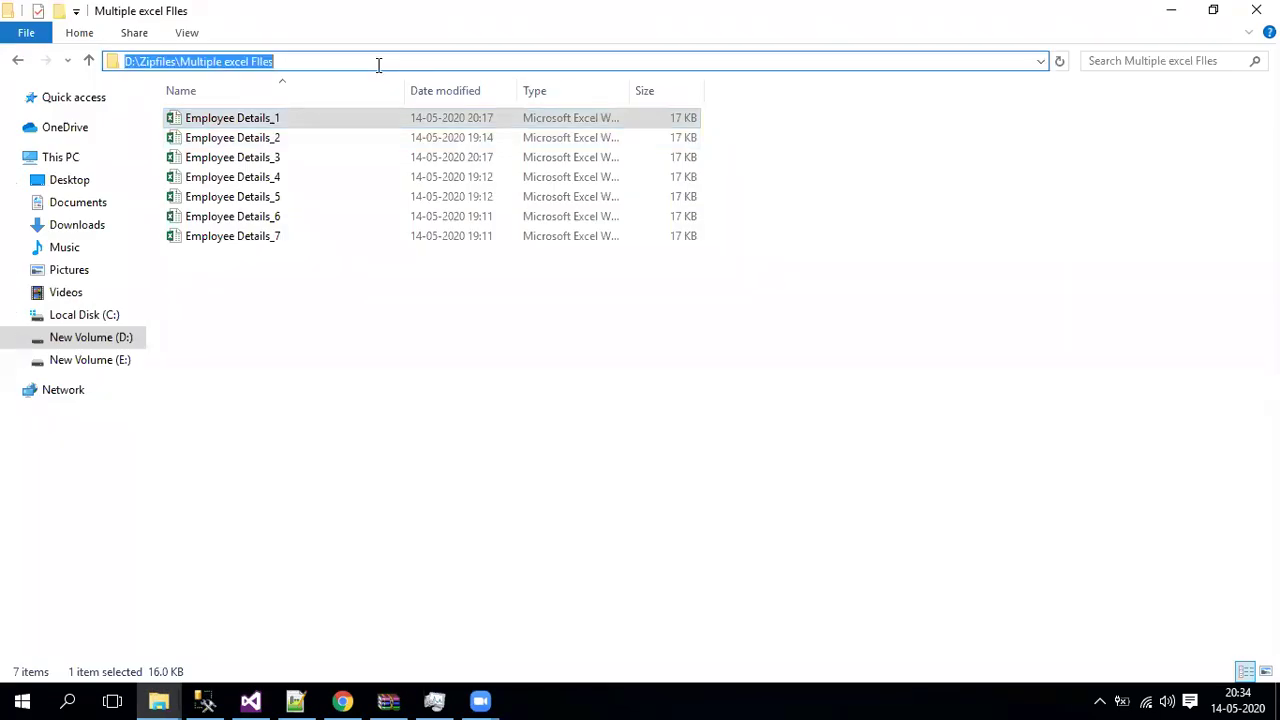
click(250, 700)
key(ctrl+v)
text(\)
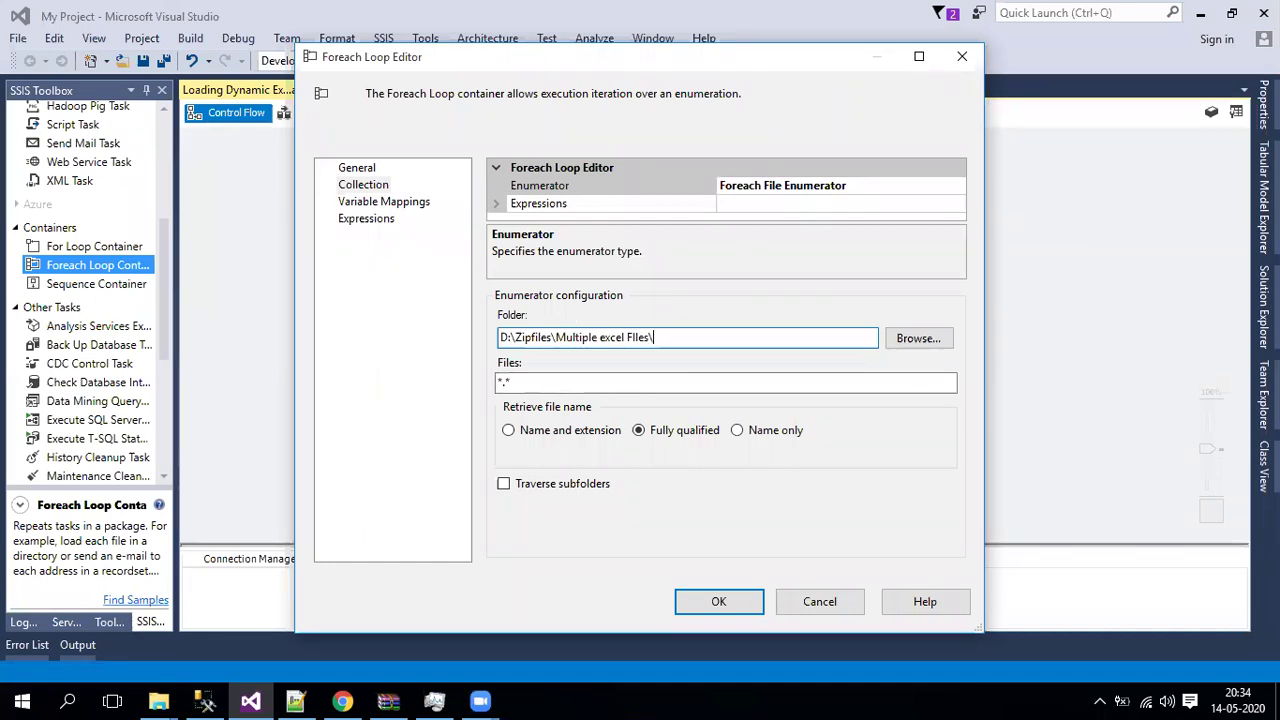
- Check the file type of Employee Details_1 in its properties and set the enumerator's file filter to *.xlsx
click(534, 384)
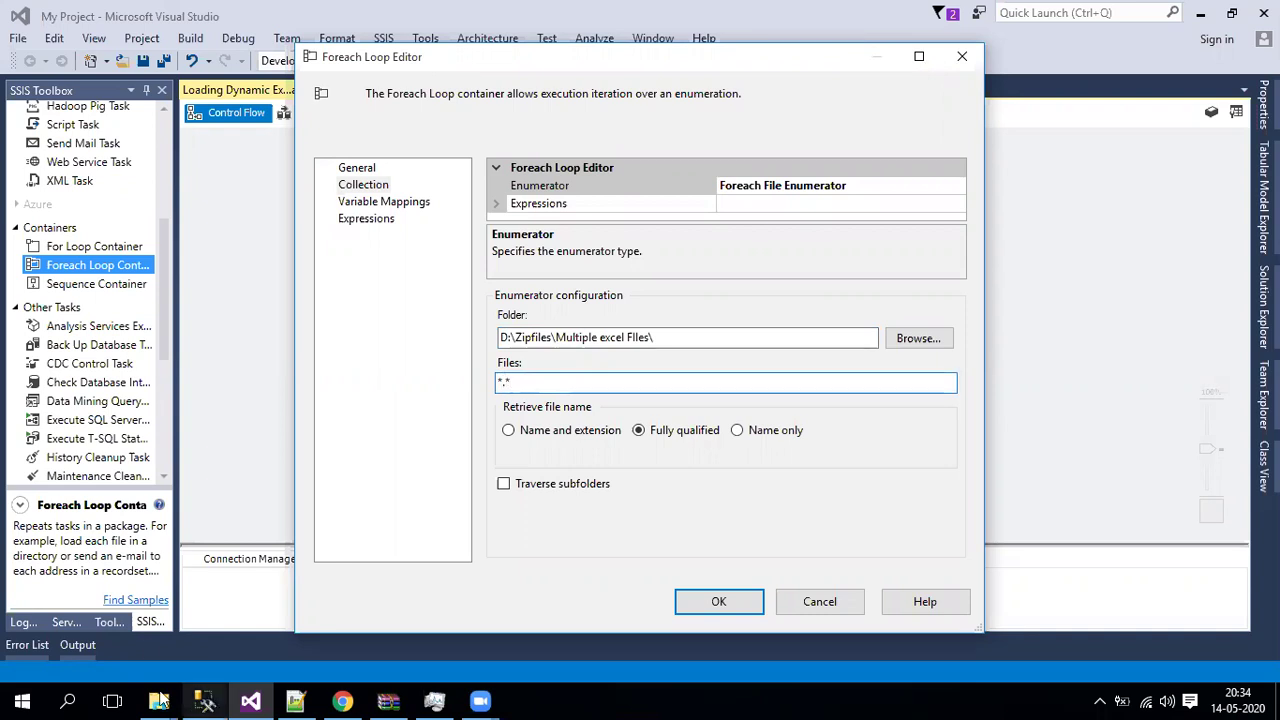
mouse_move(160, 700)
click(139, 618)
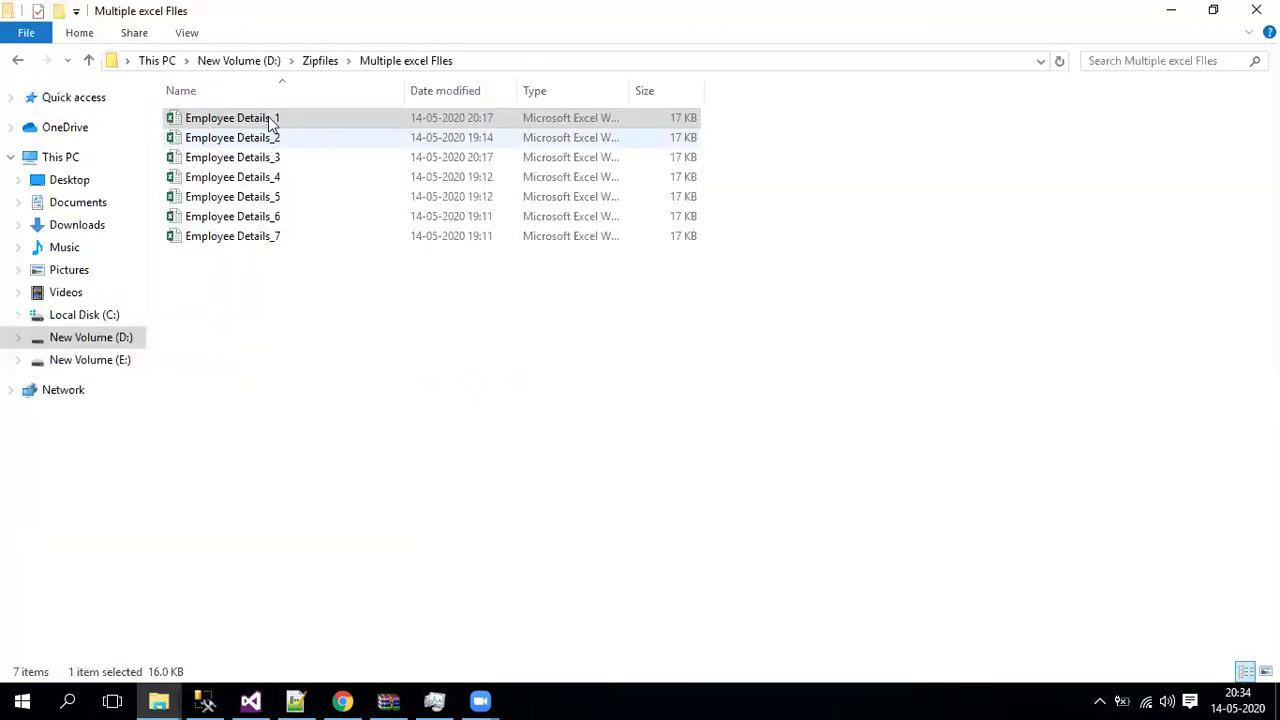
right_click(270, 122)
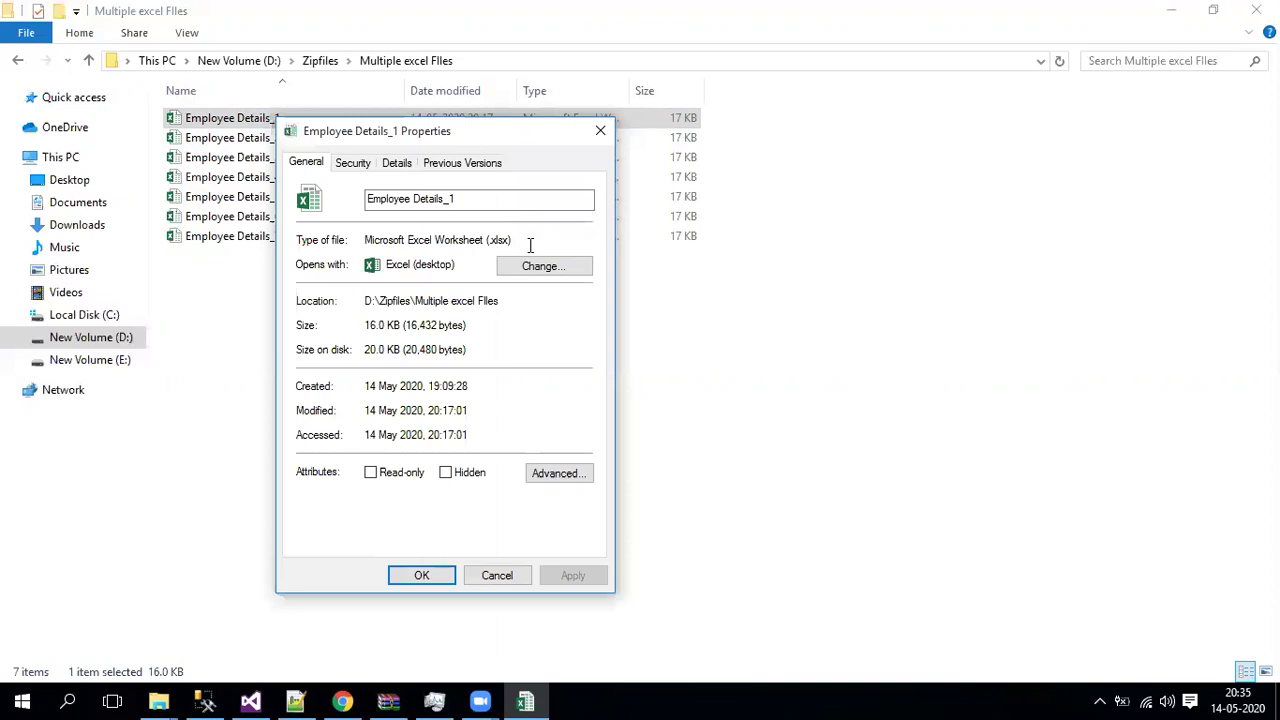
click(500, 576)
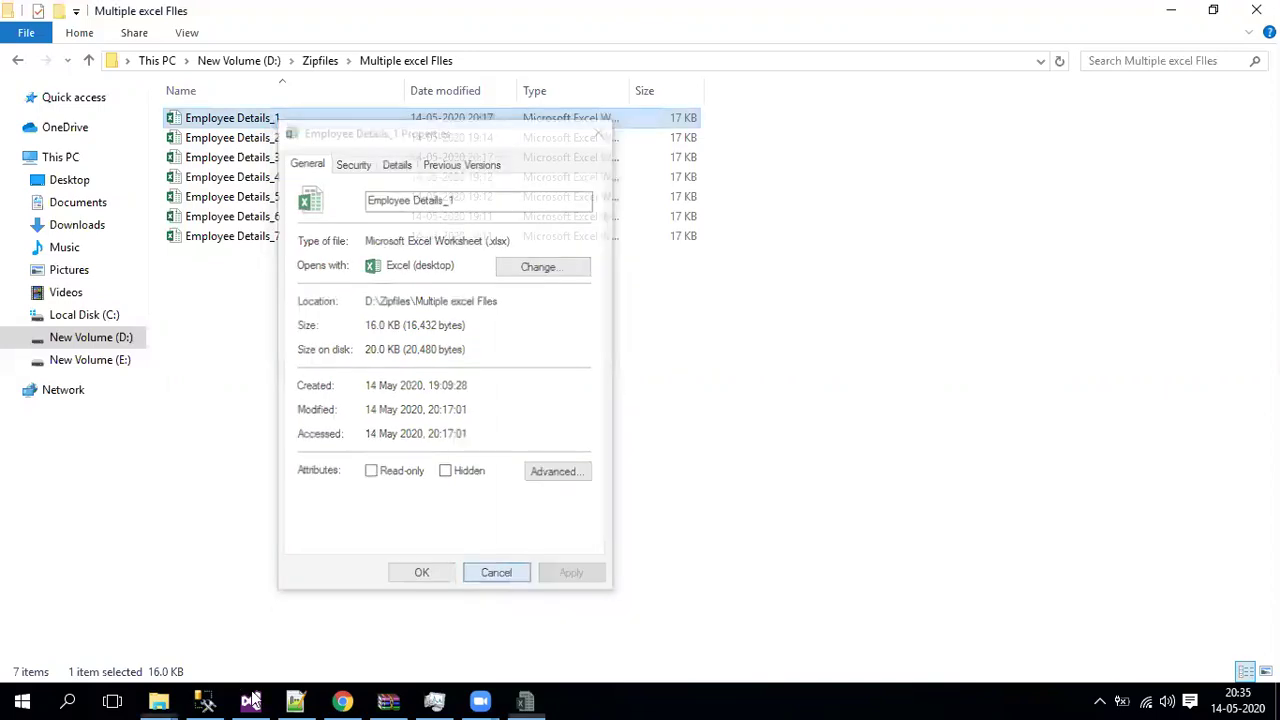
click(251, 702)
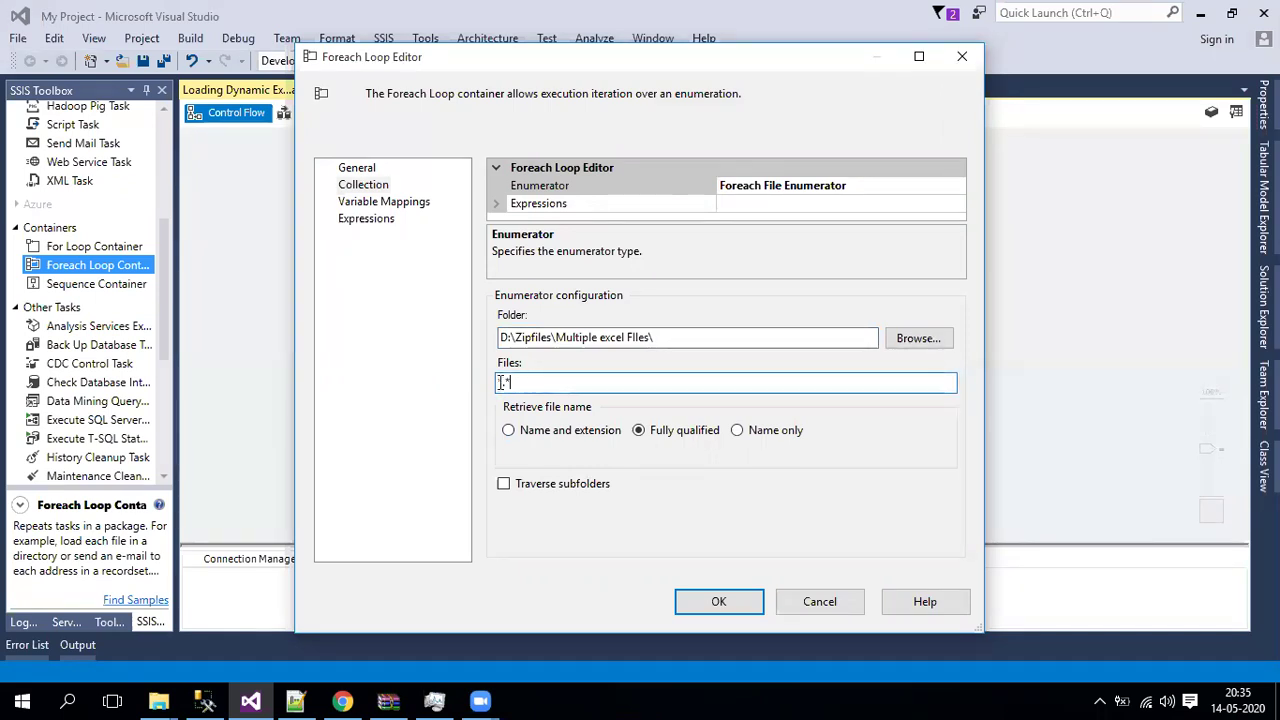
click(500, 382)
key(BackSpace)
text(xlsx)
drag(504, 382, 498, 382)
click(619, 340)
drag(550, 382, 497, 383)
- Map the loop's collection value to a new String variable Filename in the User namespace and apply the container settings
click(376, 204)
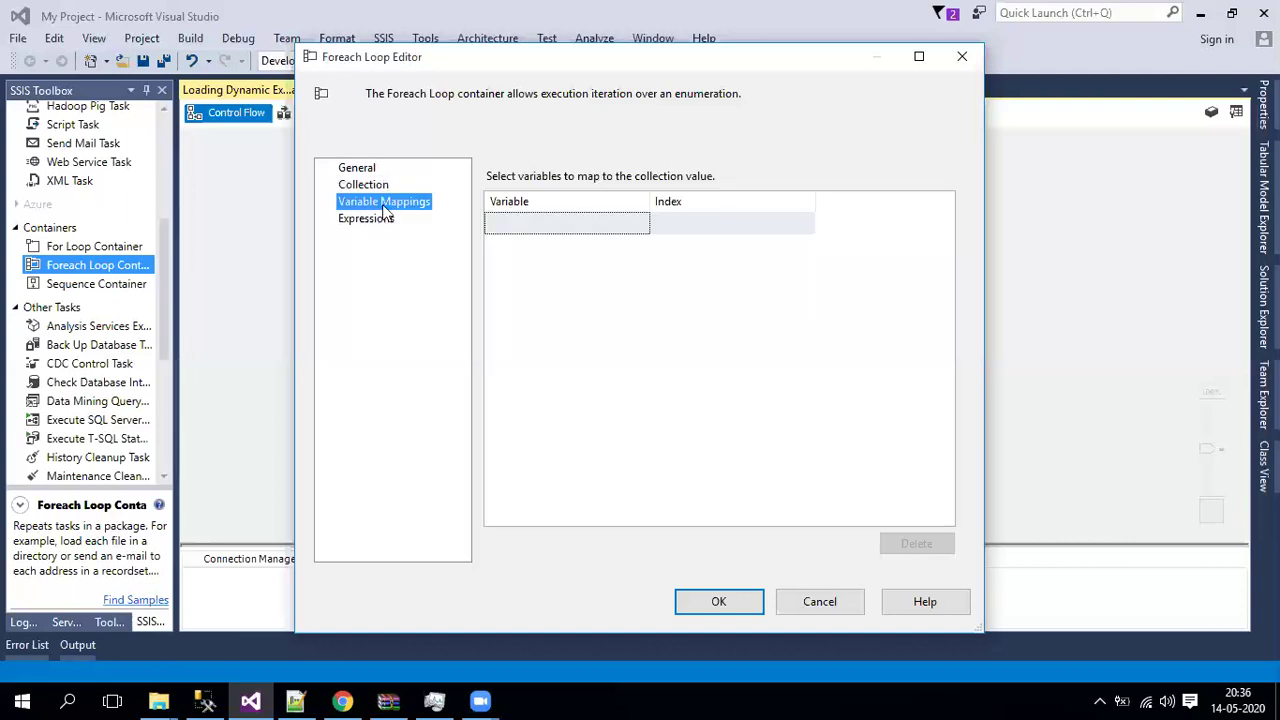
click(648, 226)
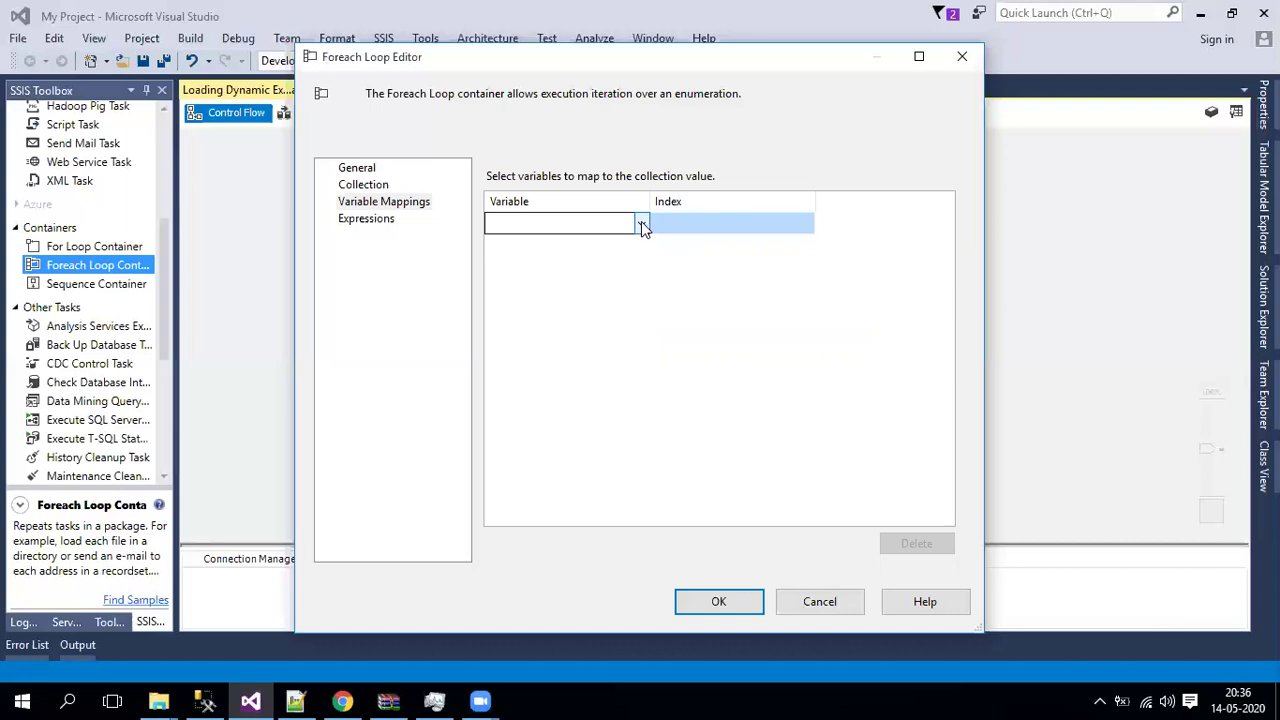
click(641, 224)
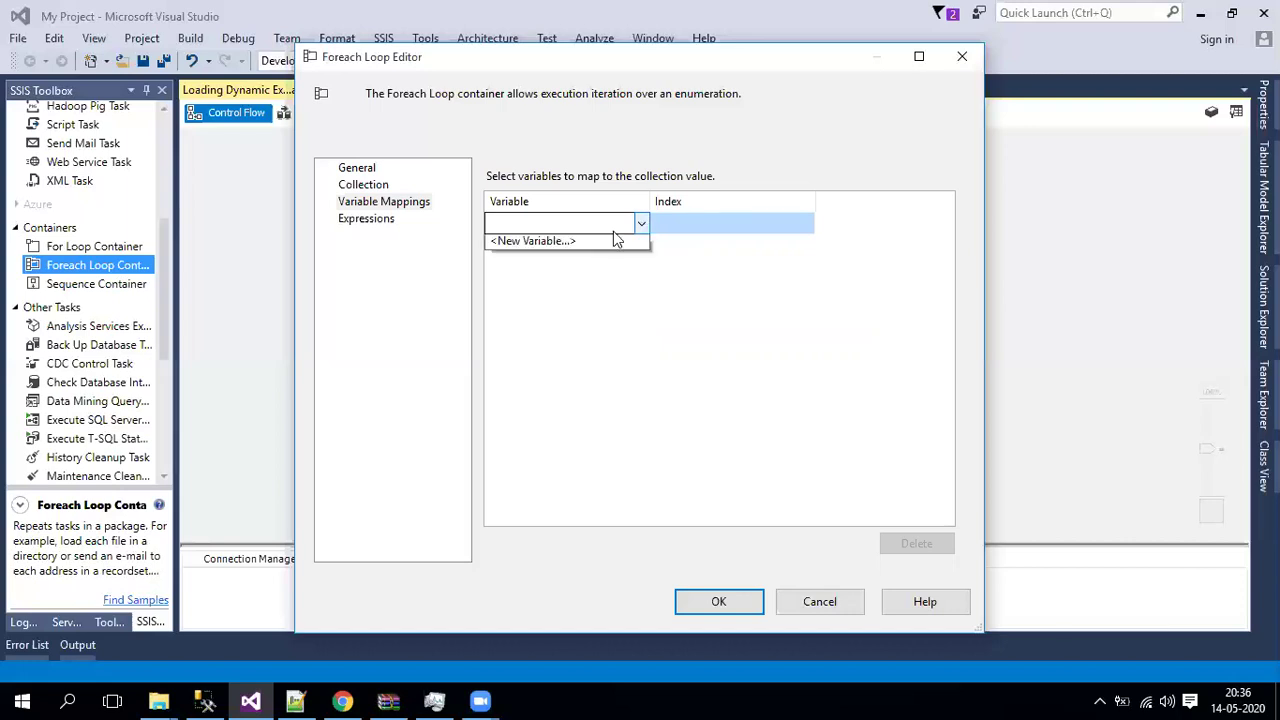
click(566, 245)
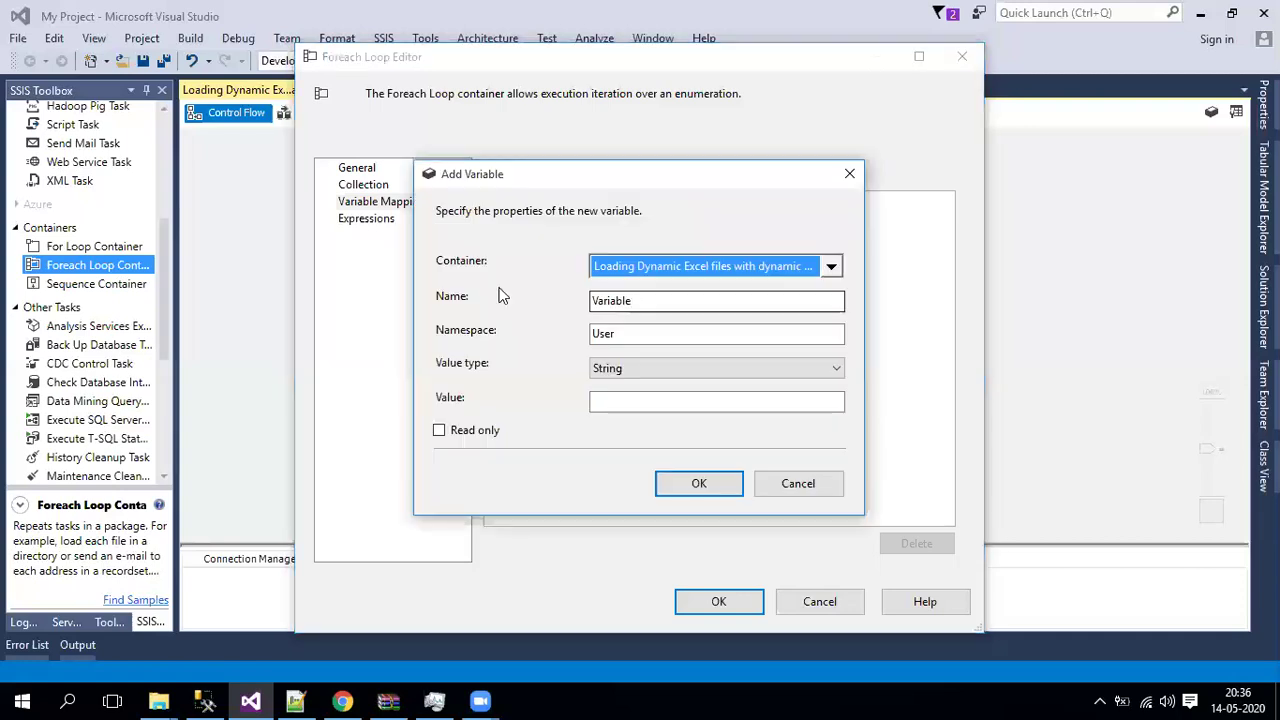
text(Filename)
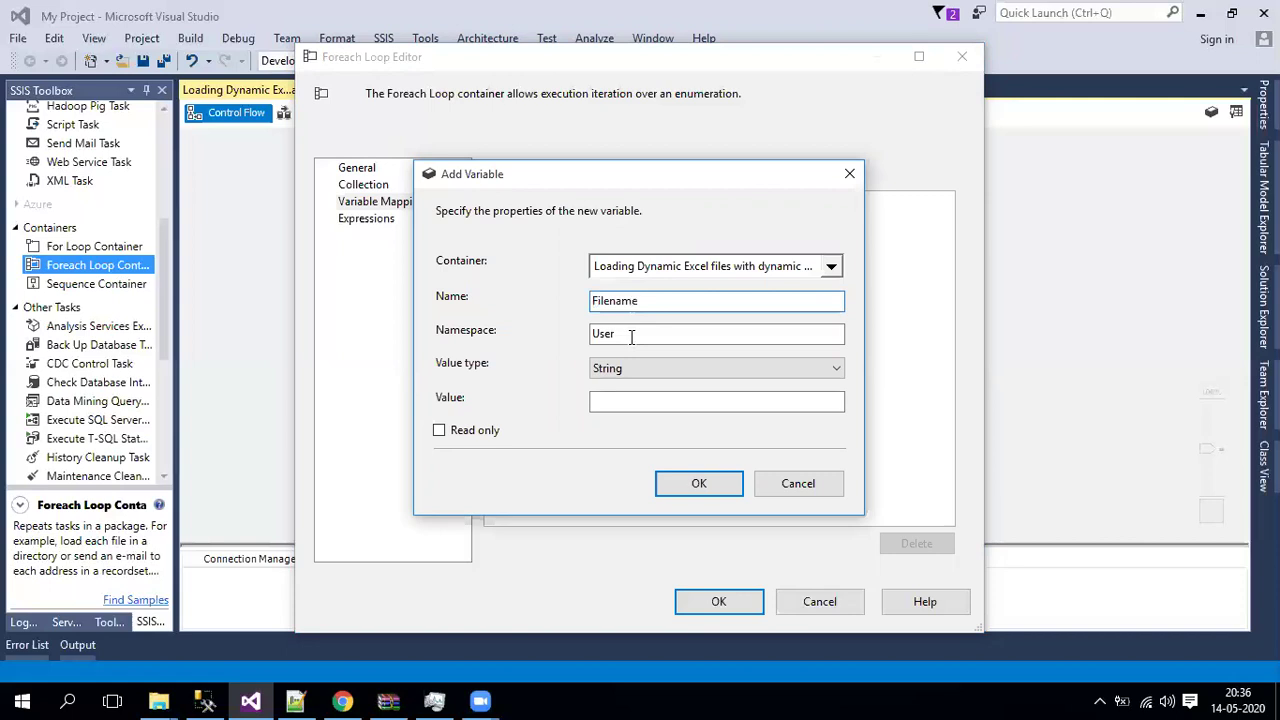
key(Tab)
drag(617, 334, 530, 334)
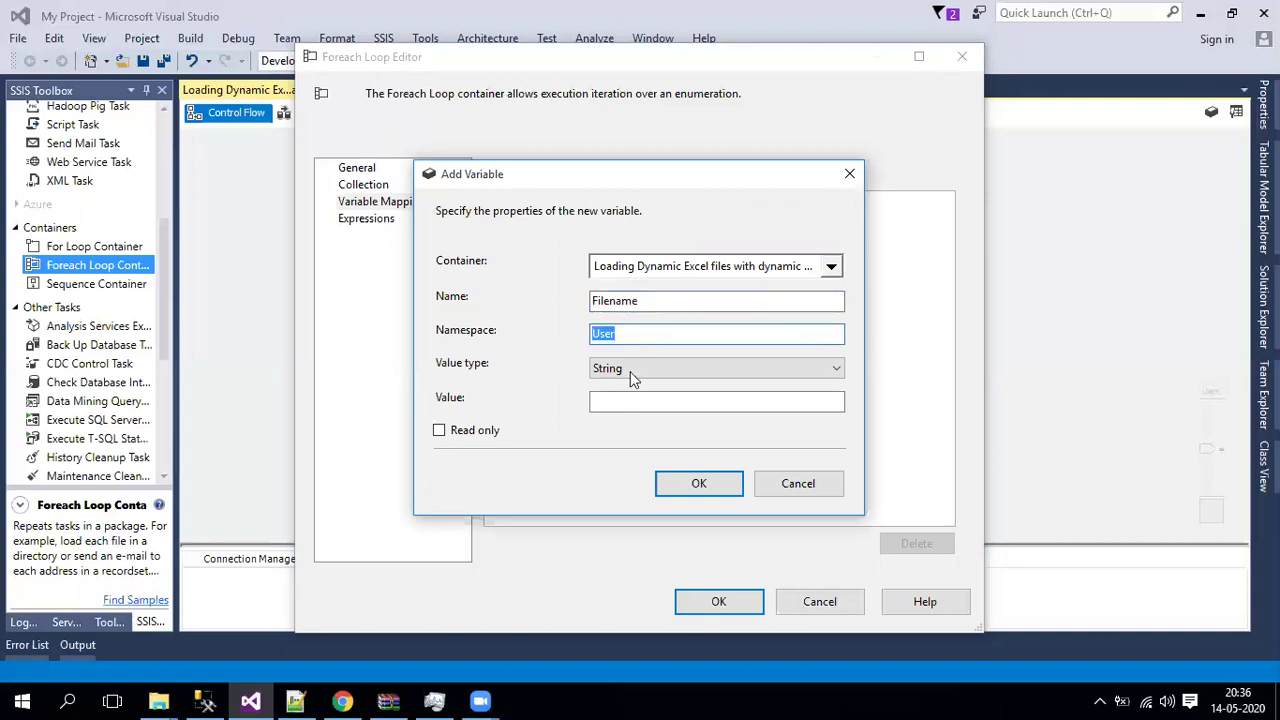
click(628, 402)
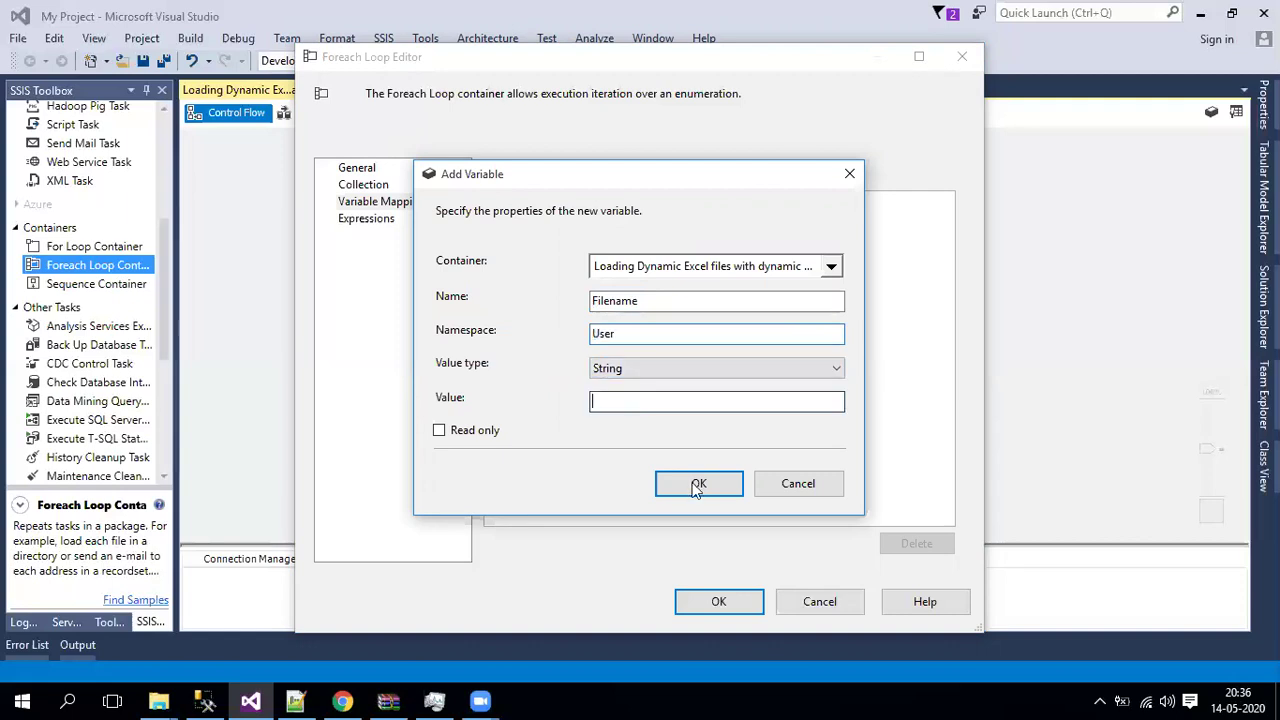
click(697, 485)
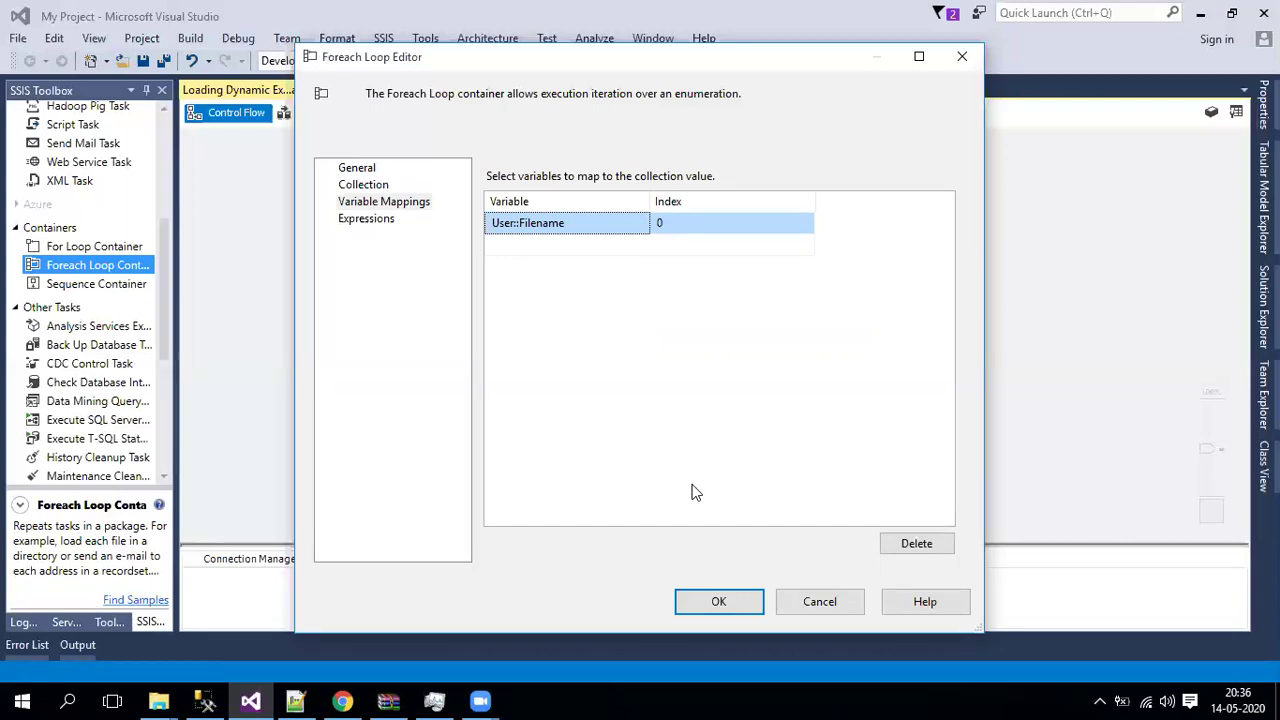
click(669, 223)
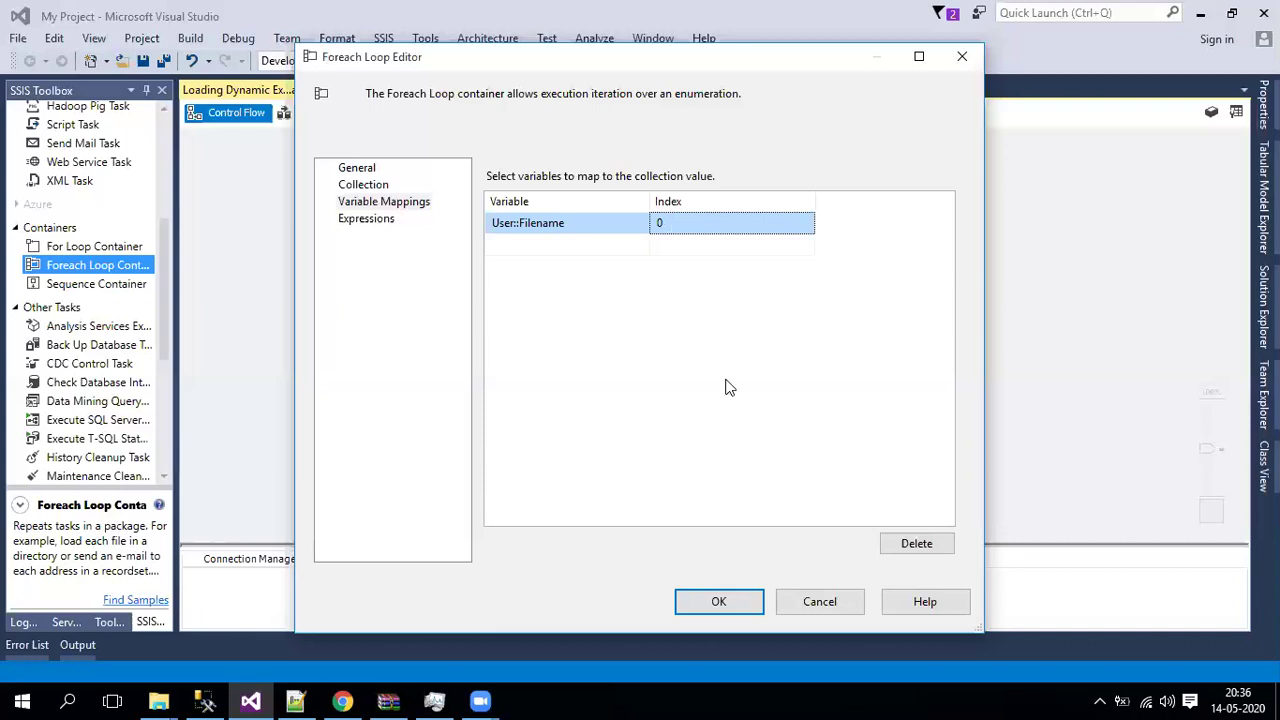
click(718, 600)
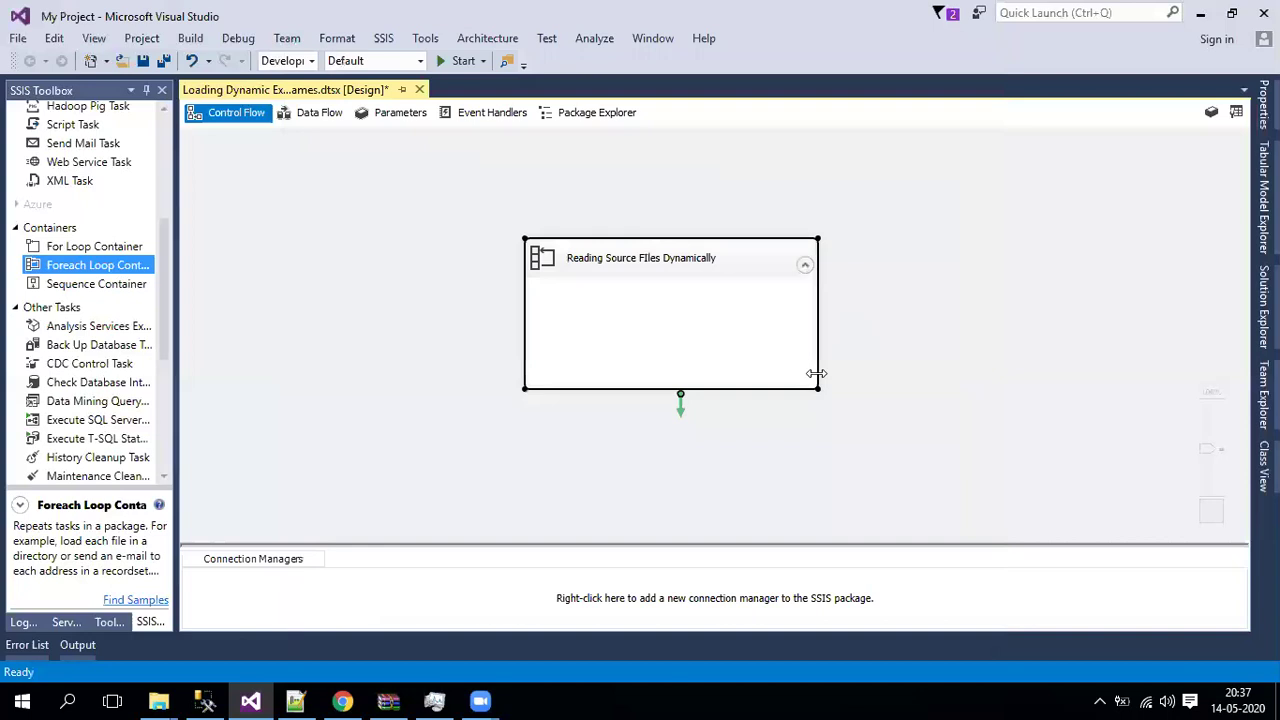
- Enlarge and reposition the Reading Source FIles Dynamically container, and place a second, enlarged Foreach Loop Container inside it
drag(818, 388, 891, 477)
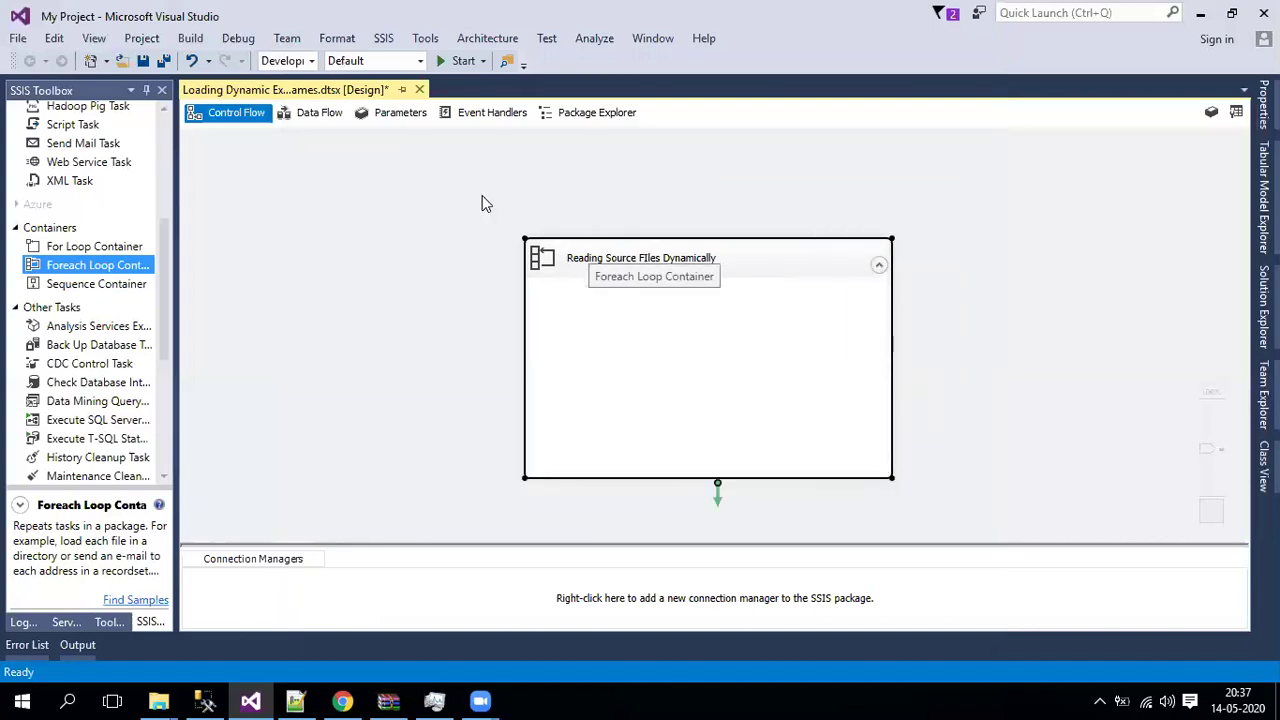
drag(587, 245, 482, 195)
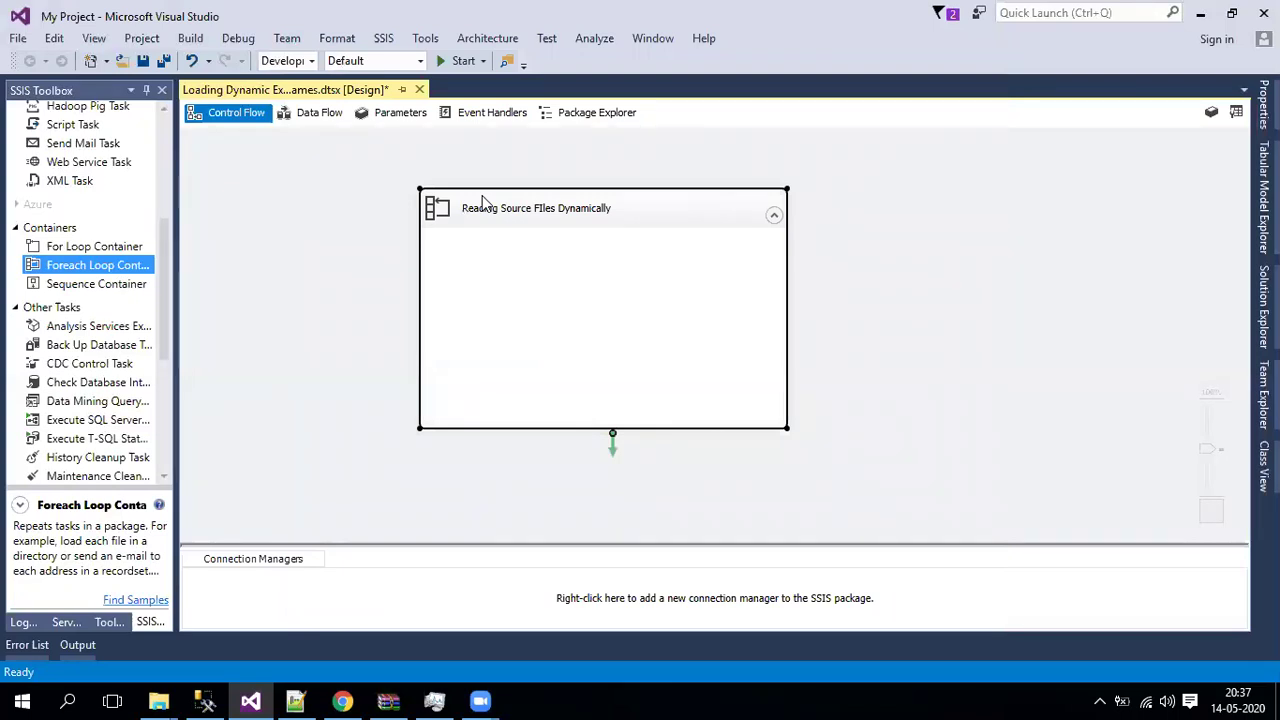
drag(97, 265, 462, 298)
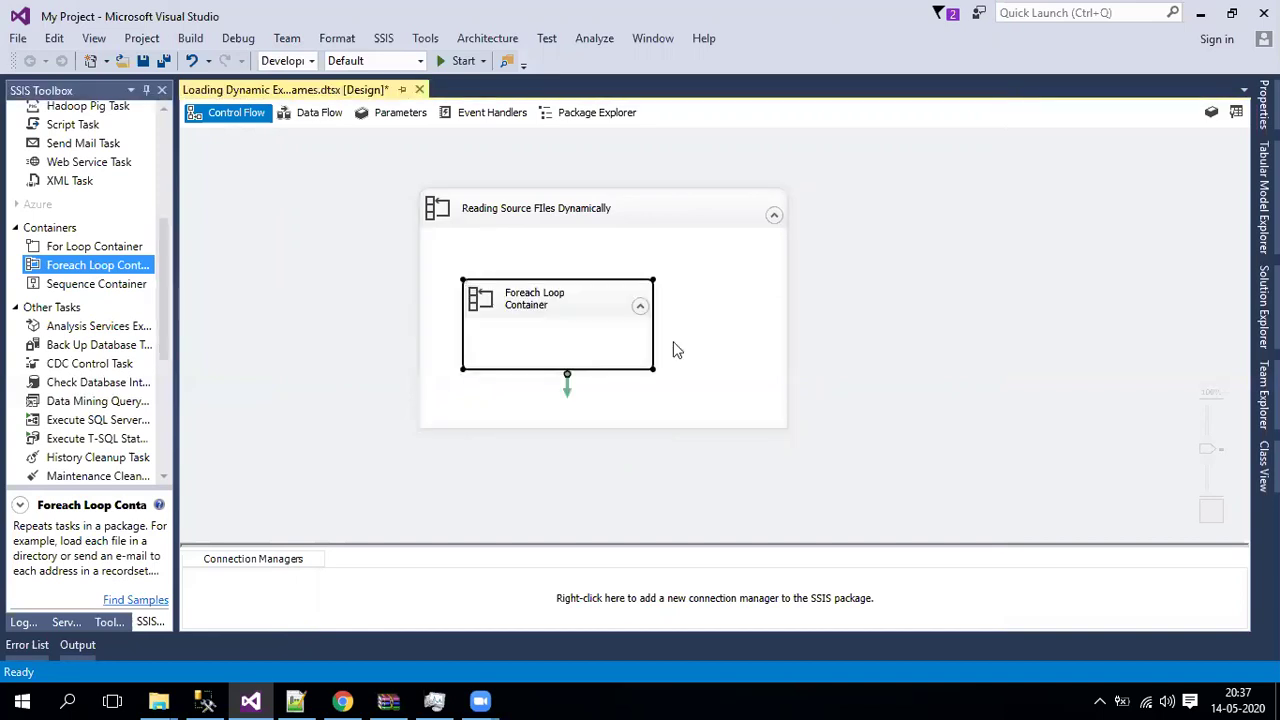
drag(654, 369, 742, 395)
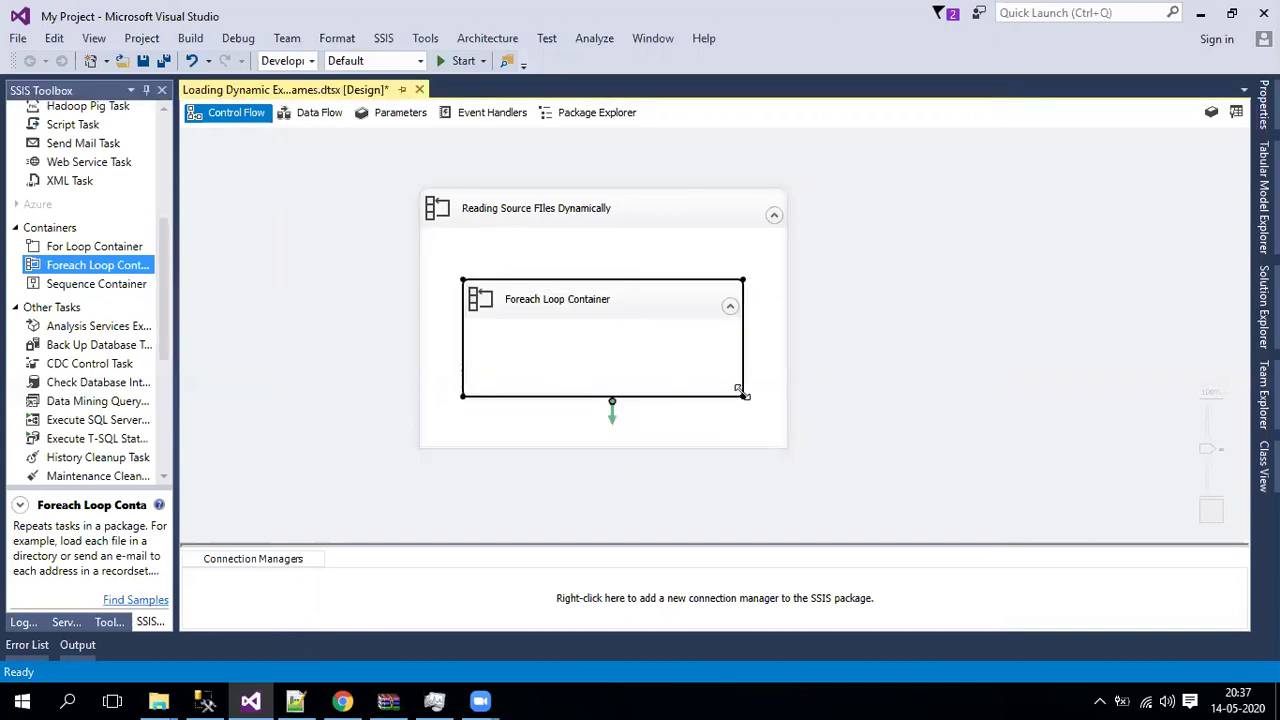
- Rename the inner Foreach Loop Container as Reading Sheets Dynamically
click(613, 210)
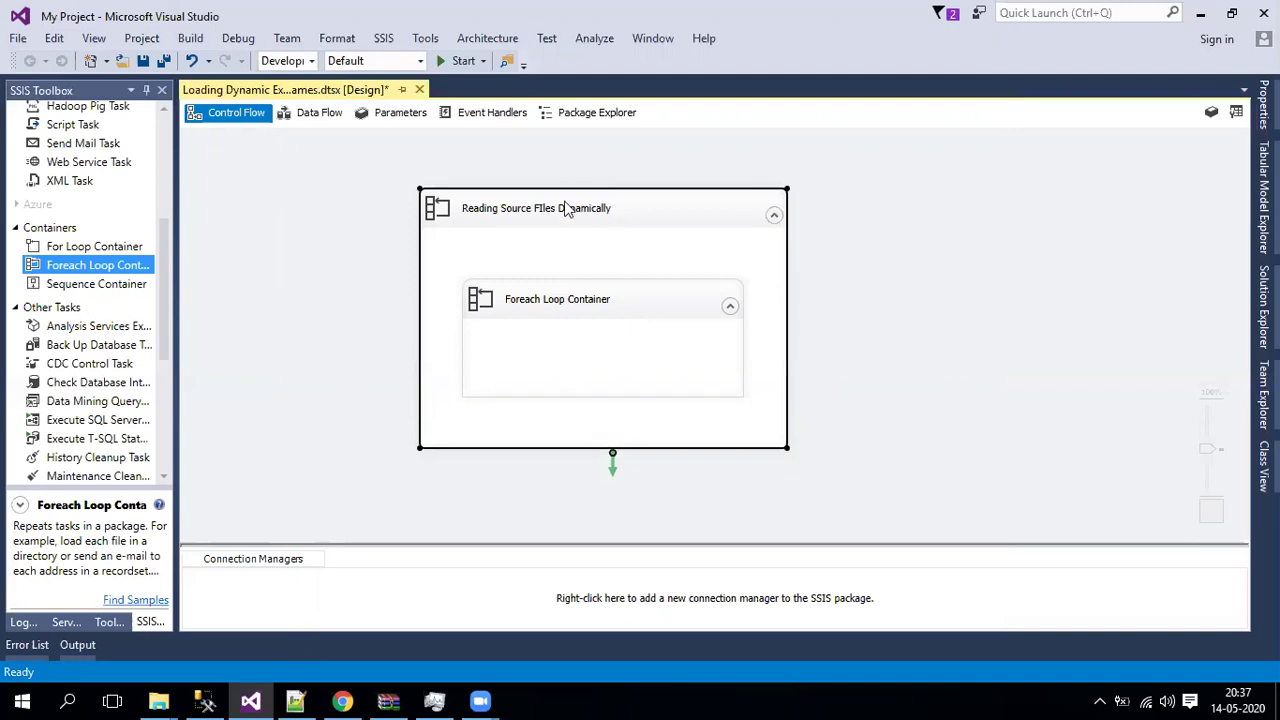
click(565, 208)
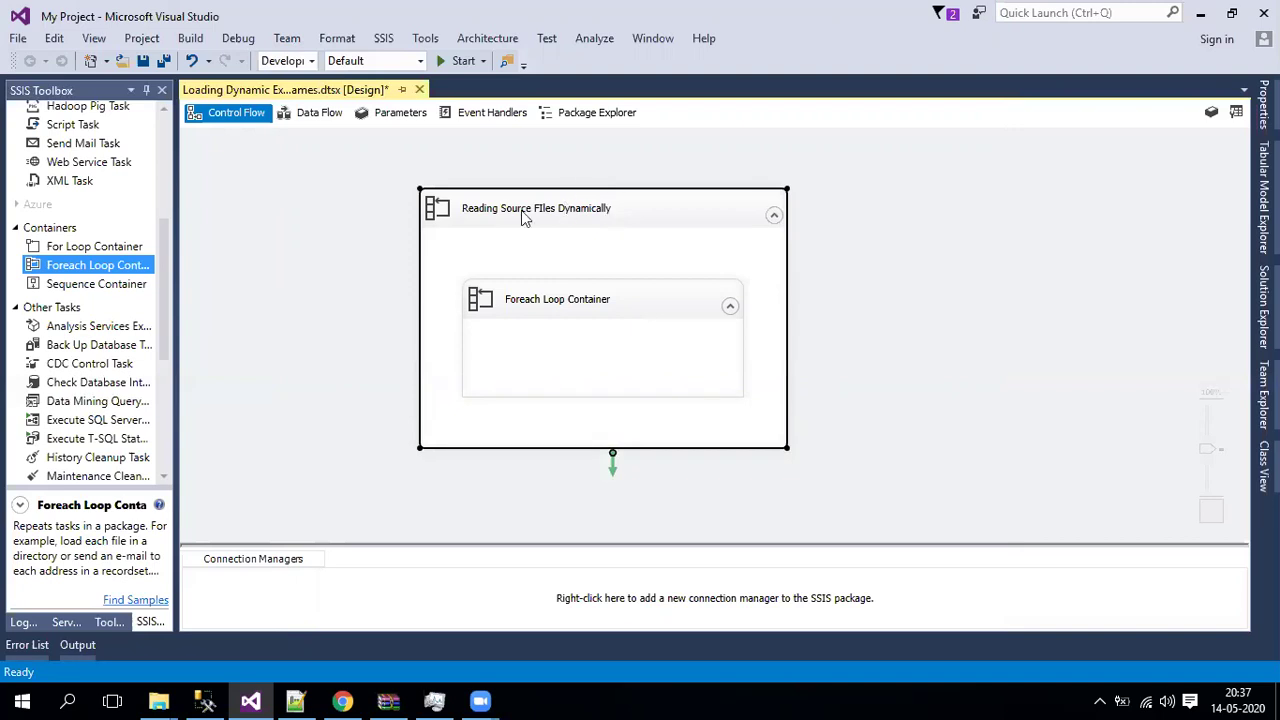
click(548, 305)
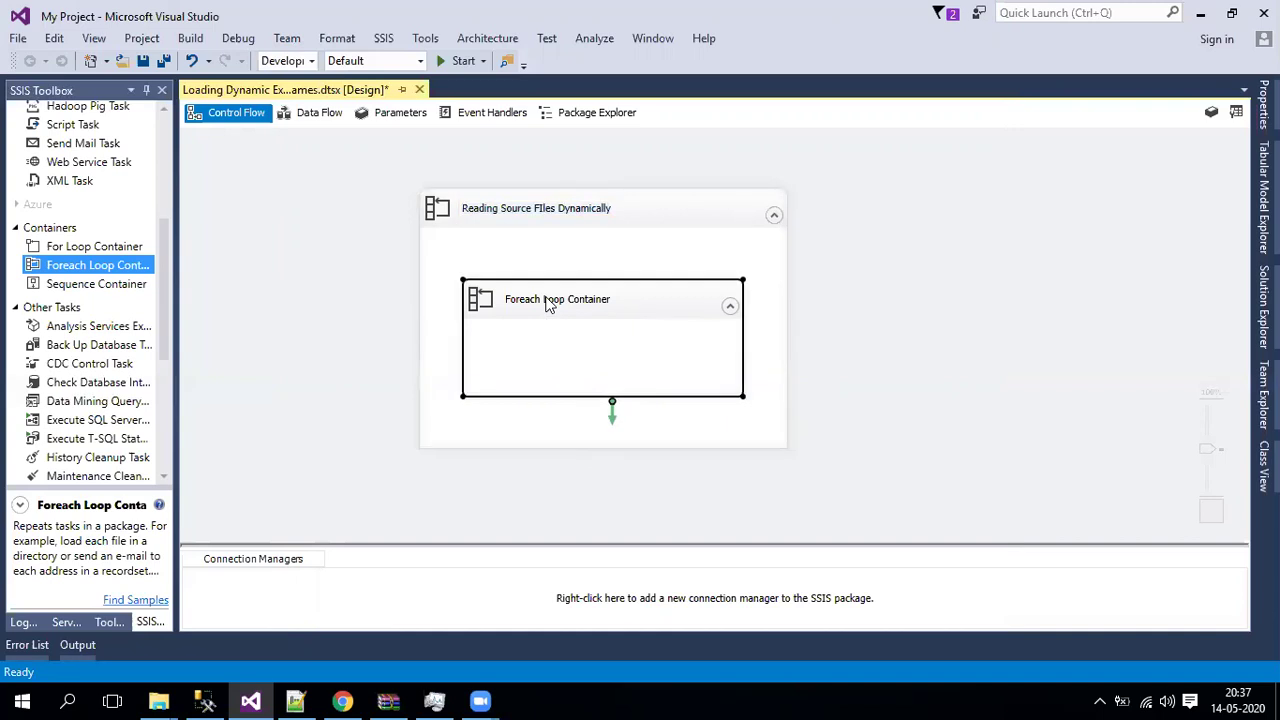
click(594, 306)
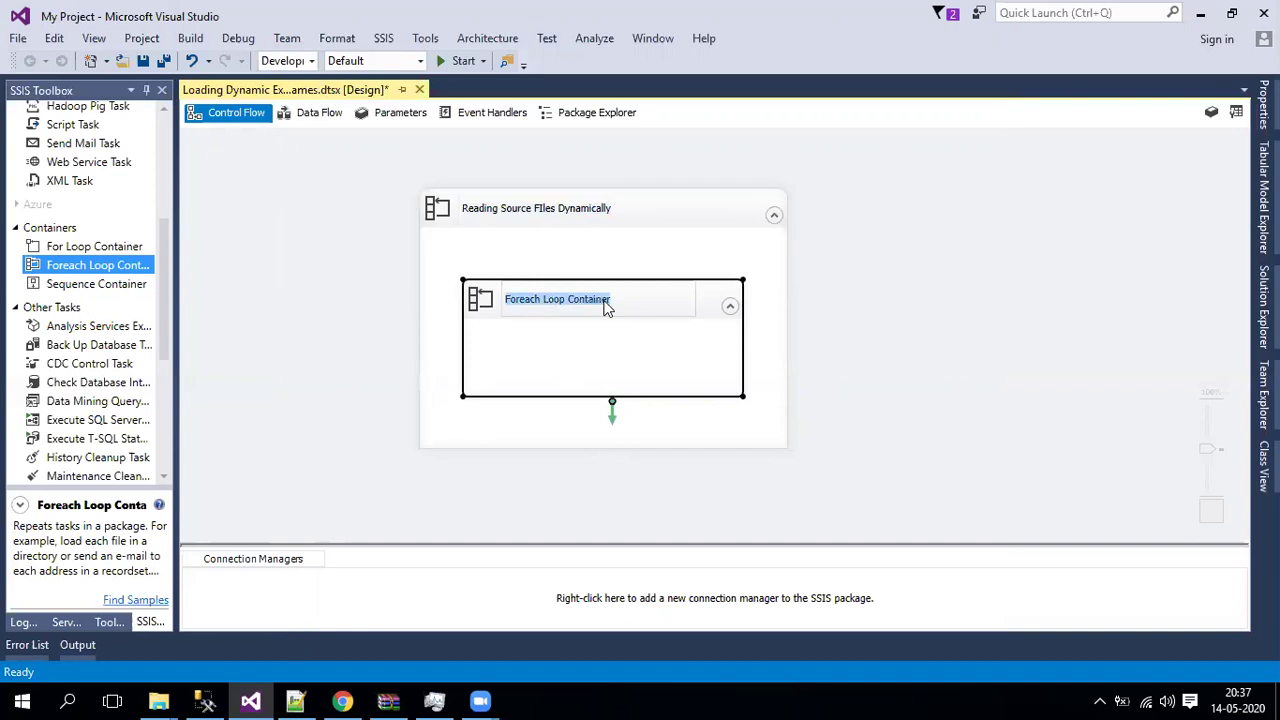
text(Reading Sheets Dynamically)
key(Return)
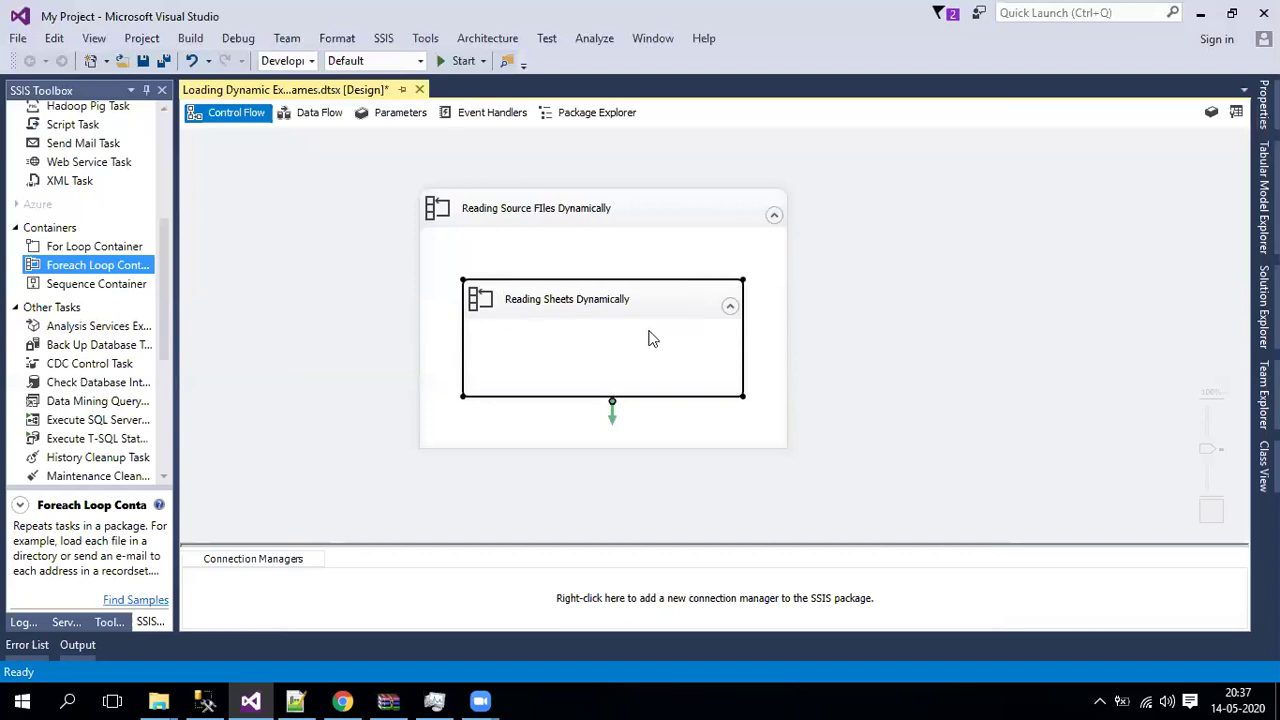
- Set the Reading Sheets Dynamically container's enumerator to Foreach ADO.NET Schema Rowset Enumerator
double_click(590, 308)
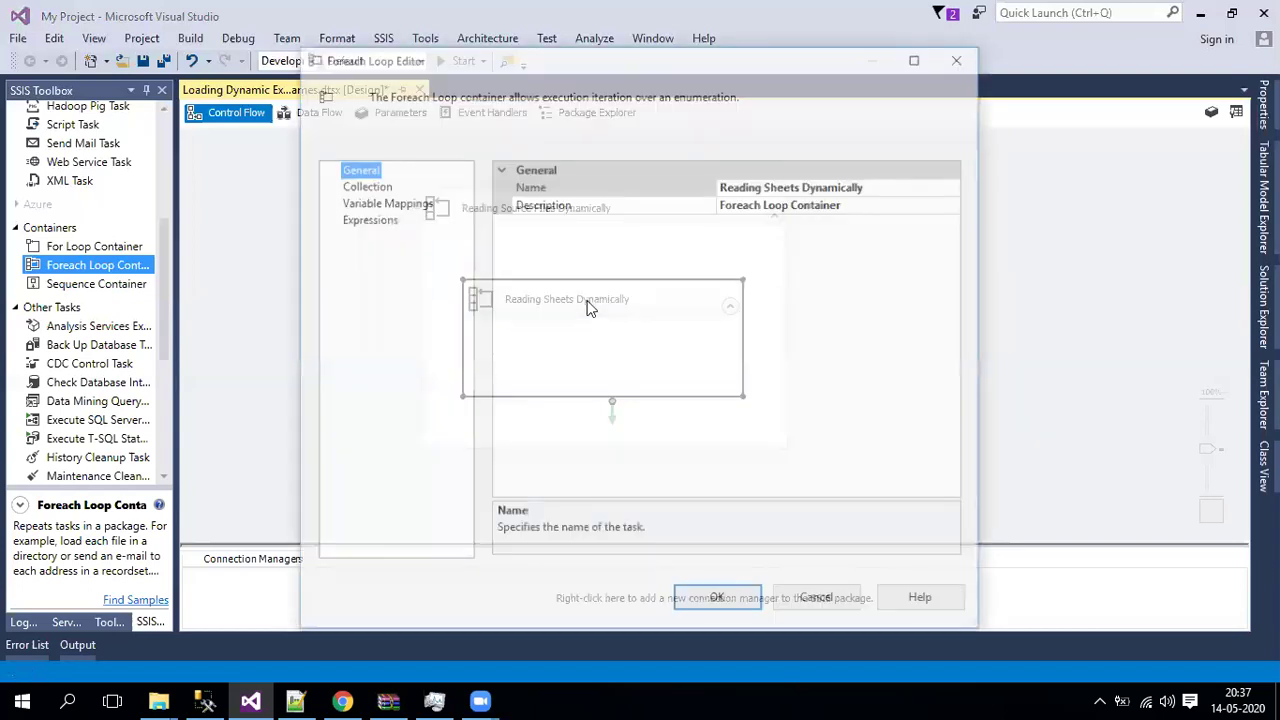
click(370, 186)
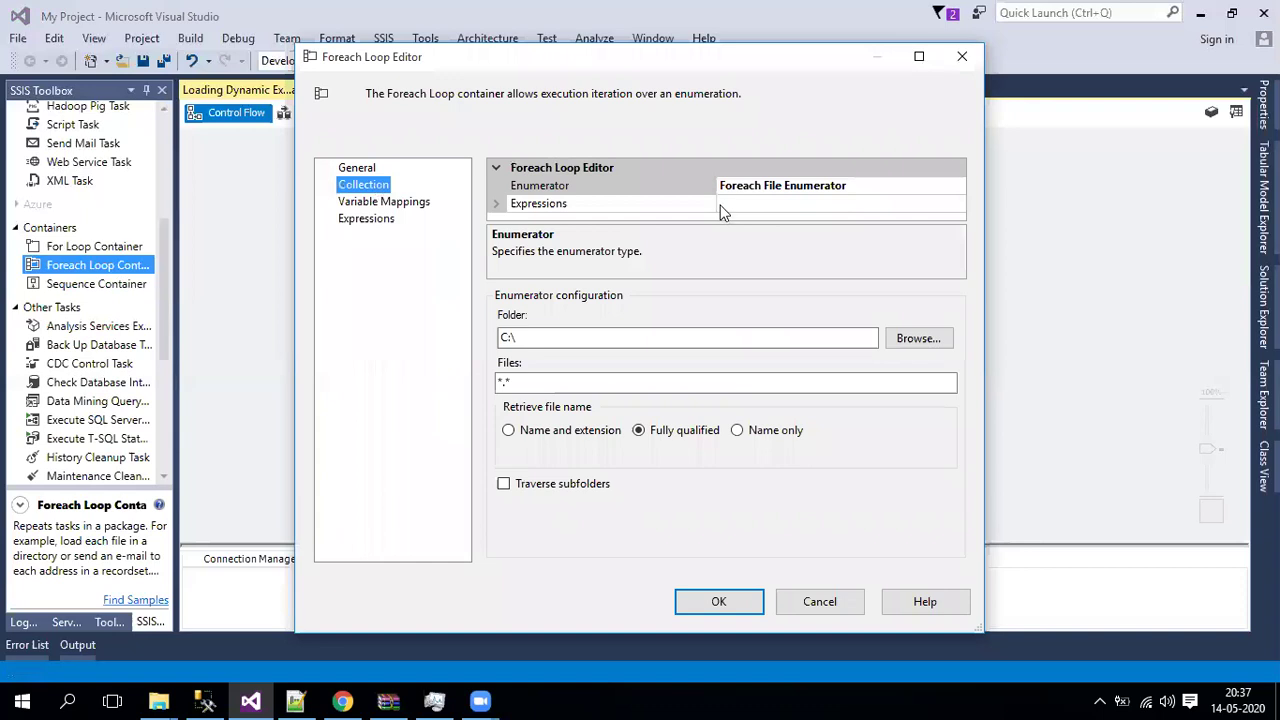
click(953, 188)
click(956, 188)
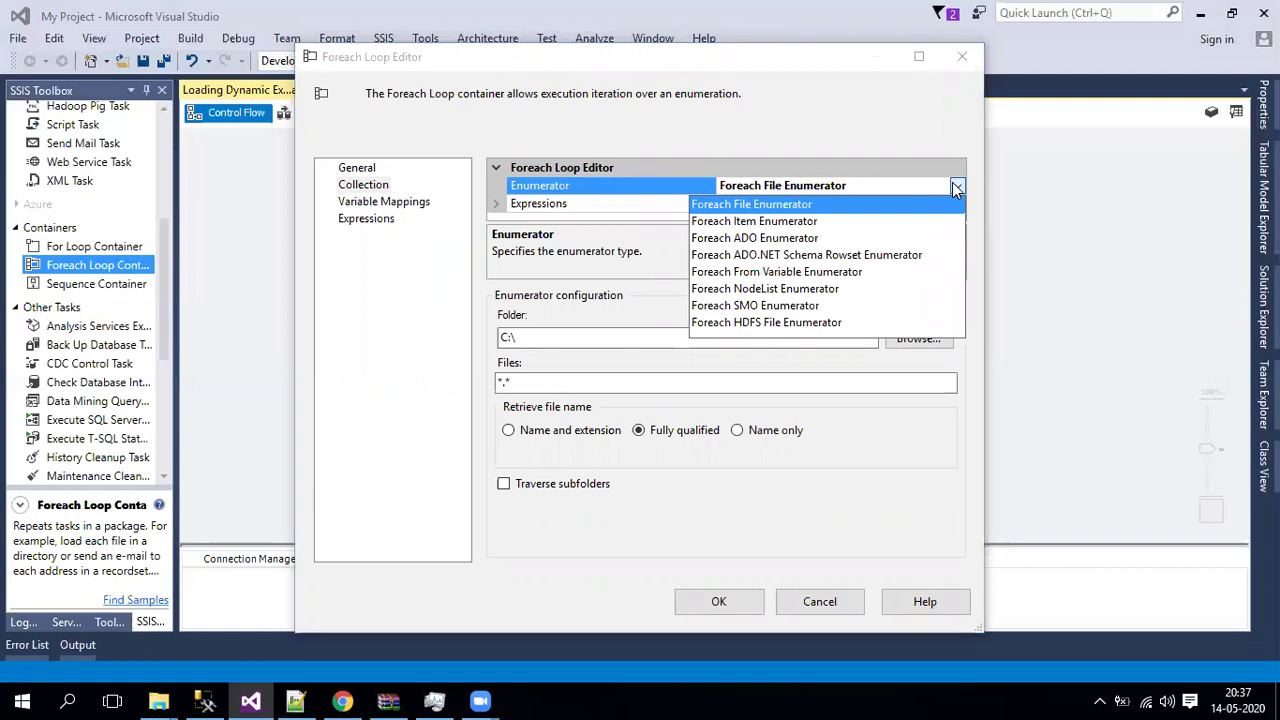
click(710, 256)
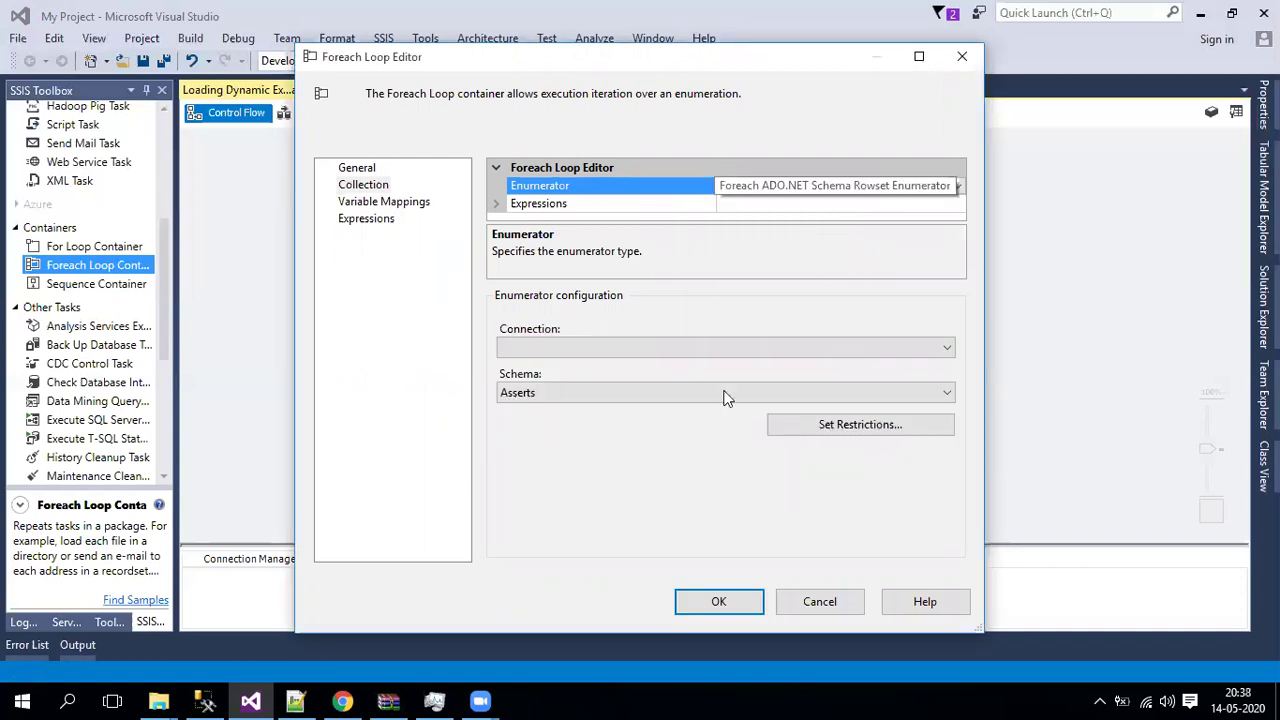
- Start a new connection for the Reading Sheets Dynamically enumerator and delete the previously saved Excel data connections
click(665, 349)
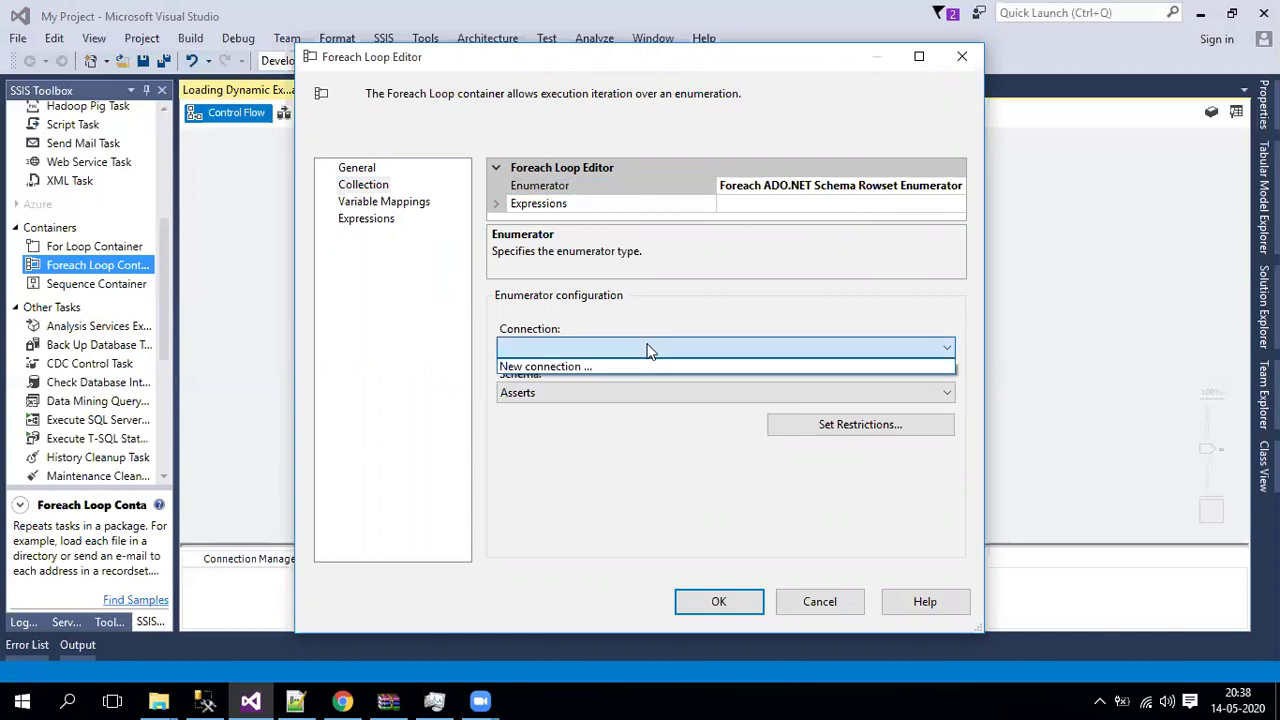
click(532, 366)
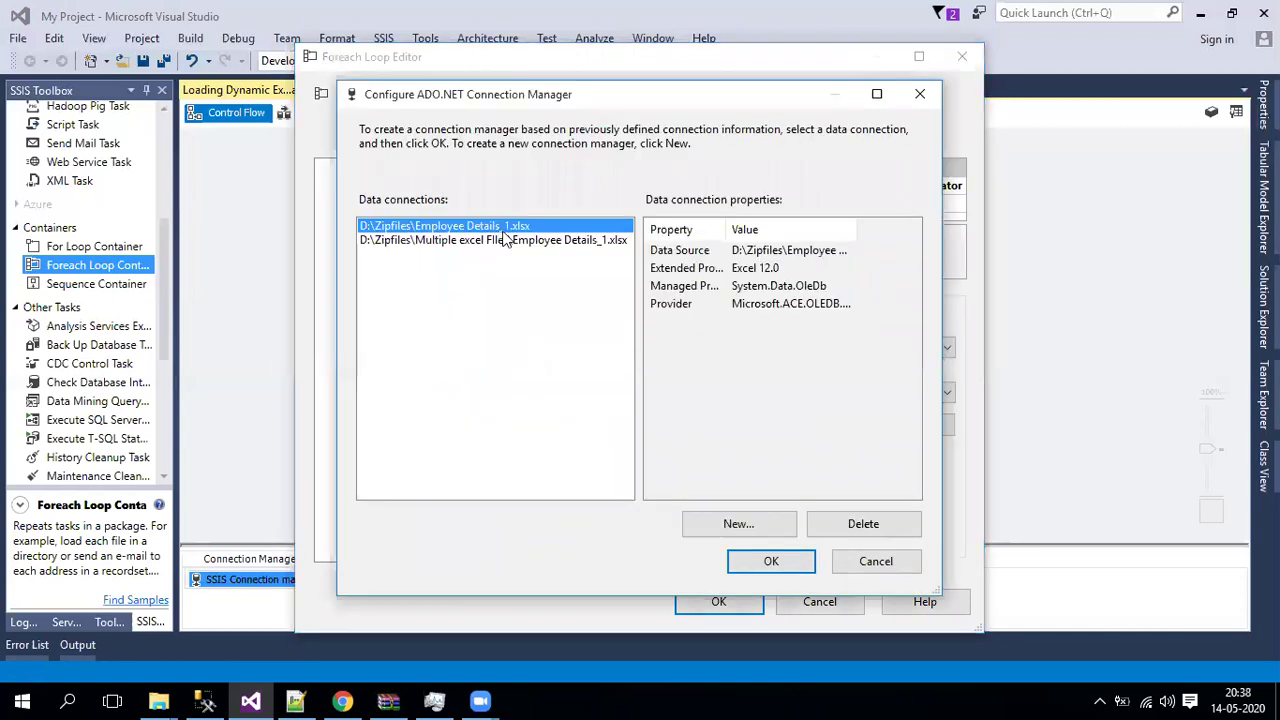
click(879, 525)
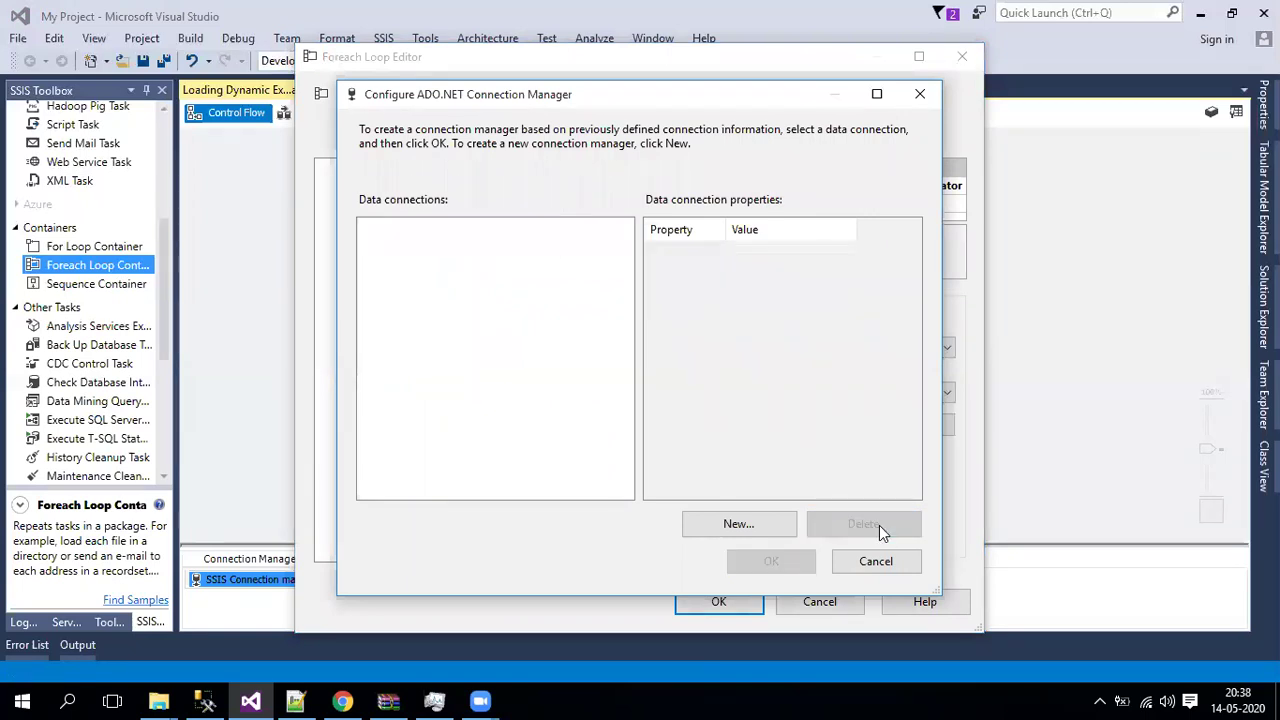
- Create a new data connection with the Microsoft Office 12.0 Access Database Engine OLE DB Provider from .Net Providers for OleDb
click(748, 524)
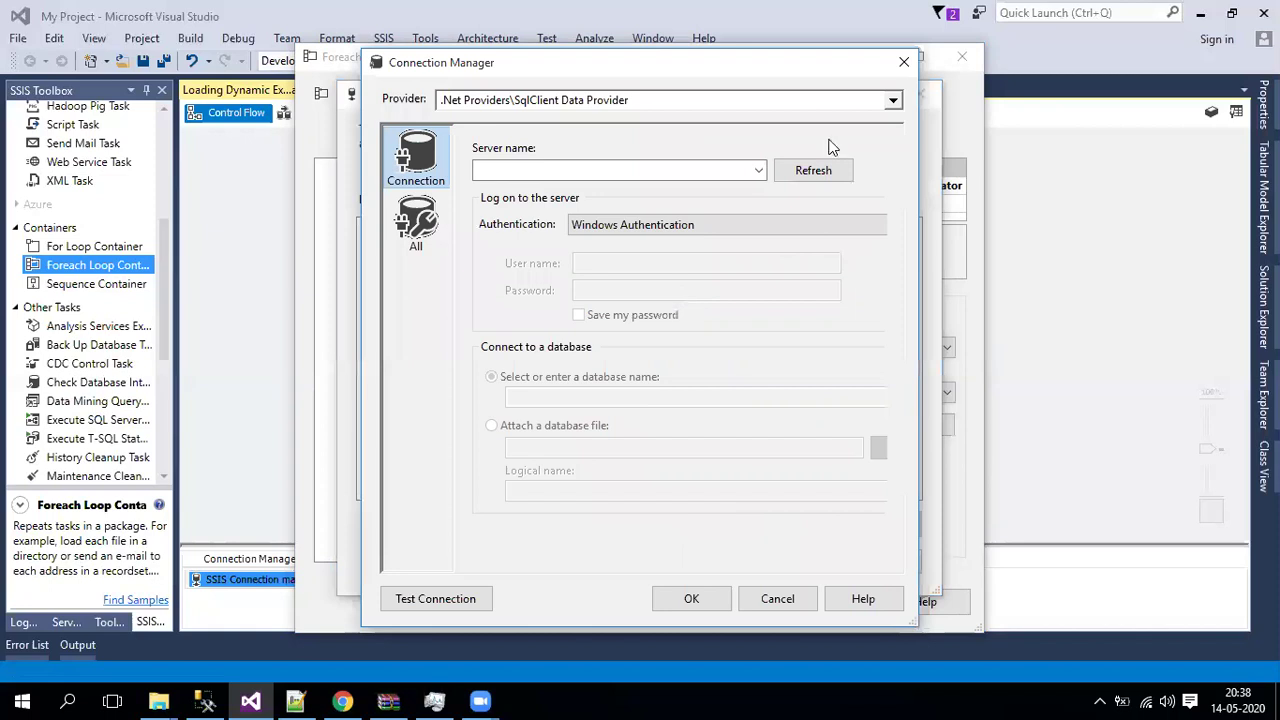
click(892, 101)
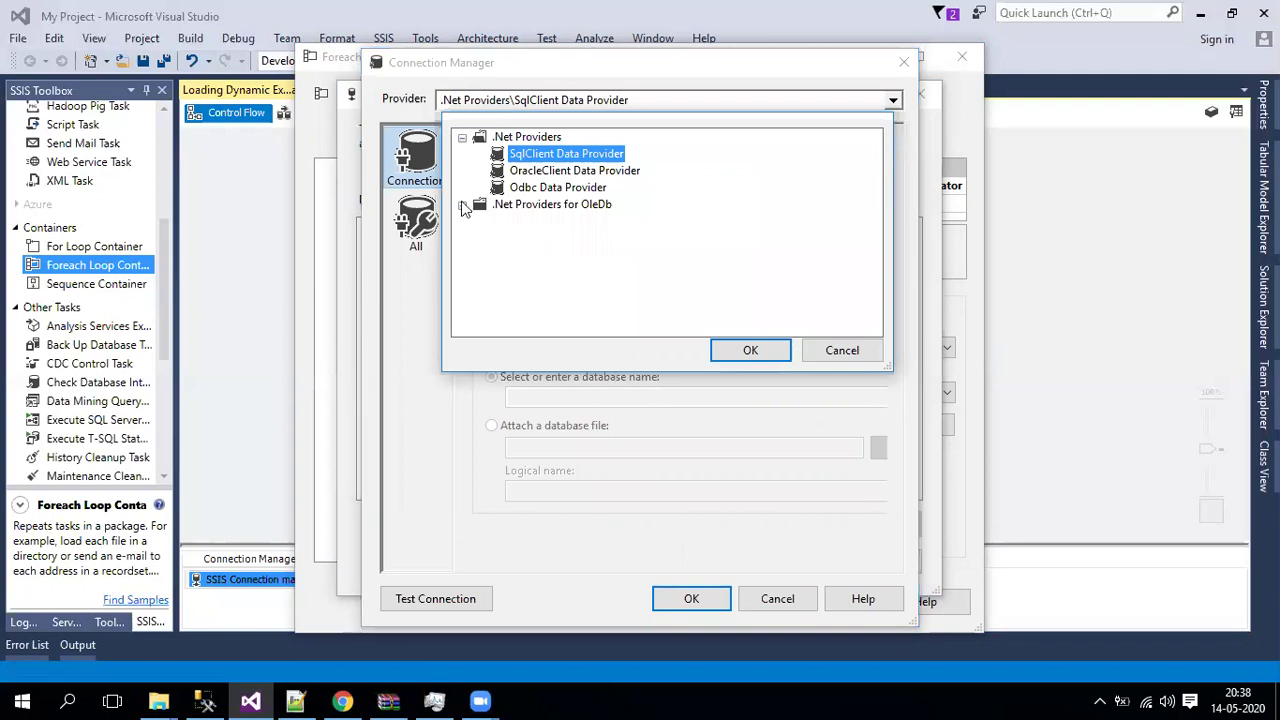
click(462, 205)
click(611, 172)
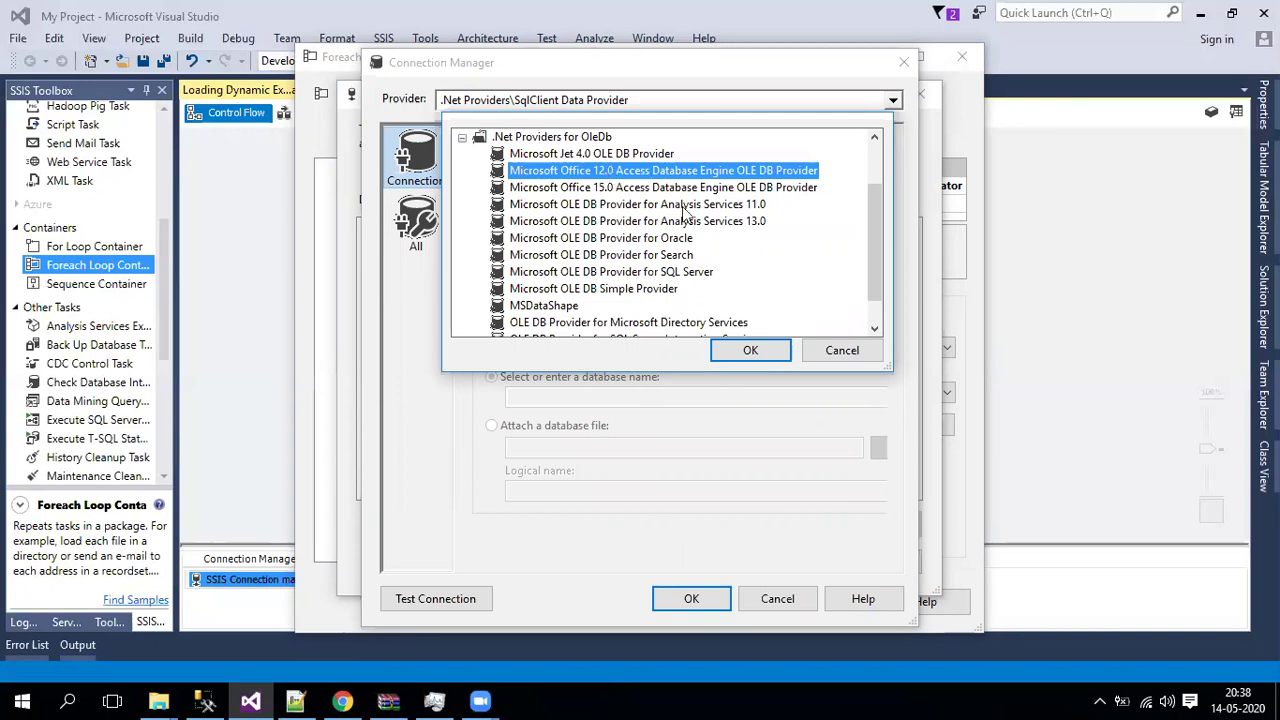
click(753, 348)
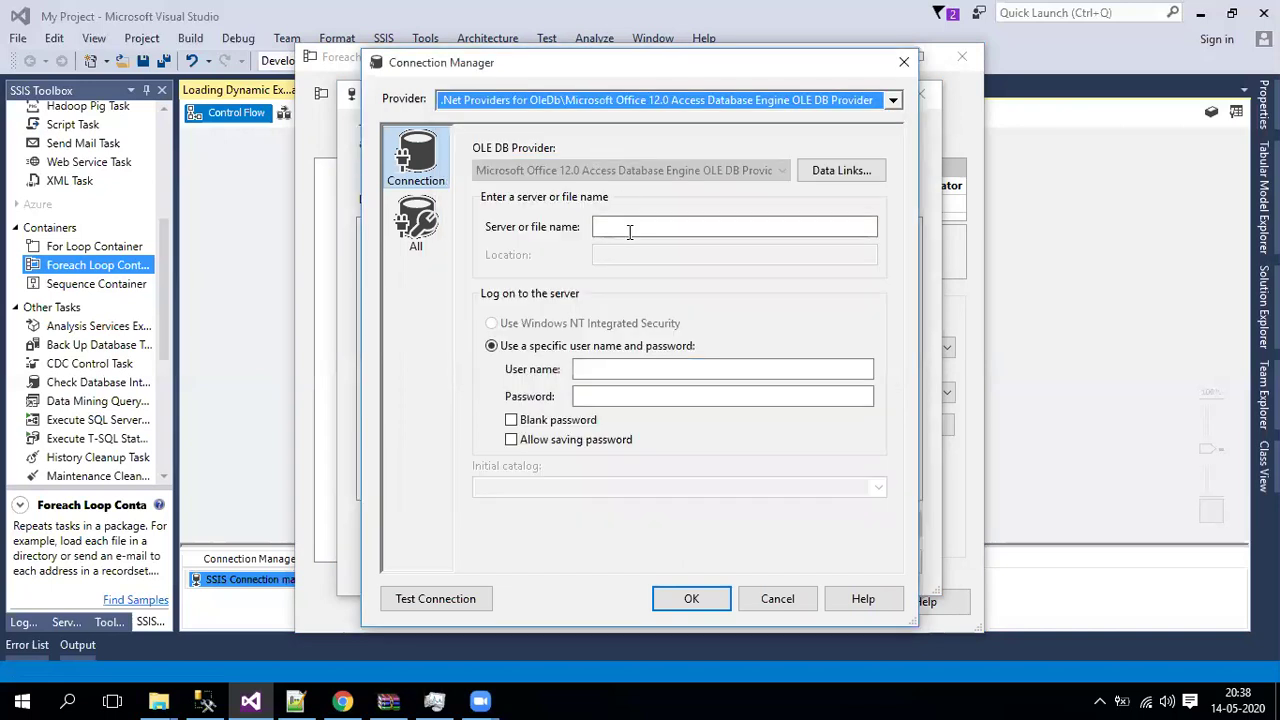
- Switch to File Explorer and copy the full path of Employee Details_1.xlsx in the Multiple excel FIles folder
click(629, 231)
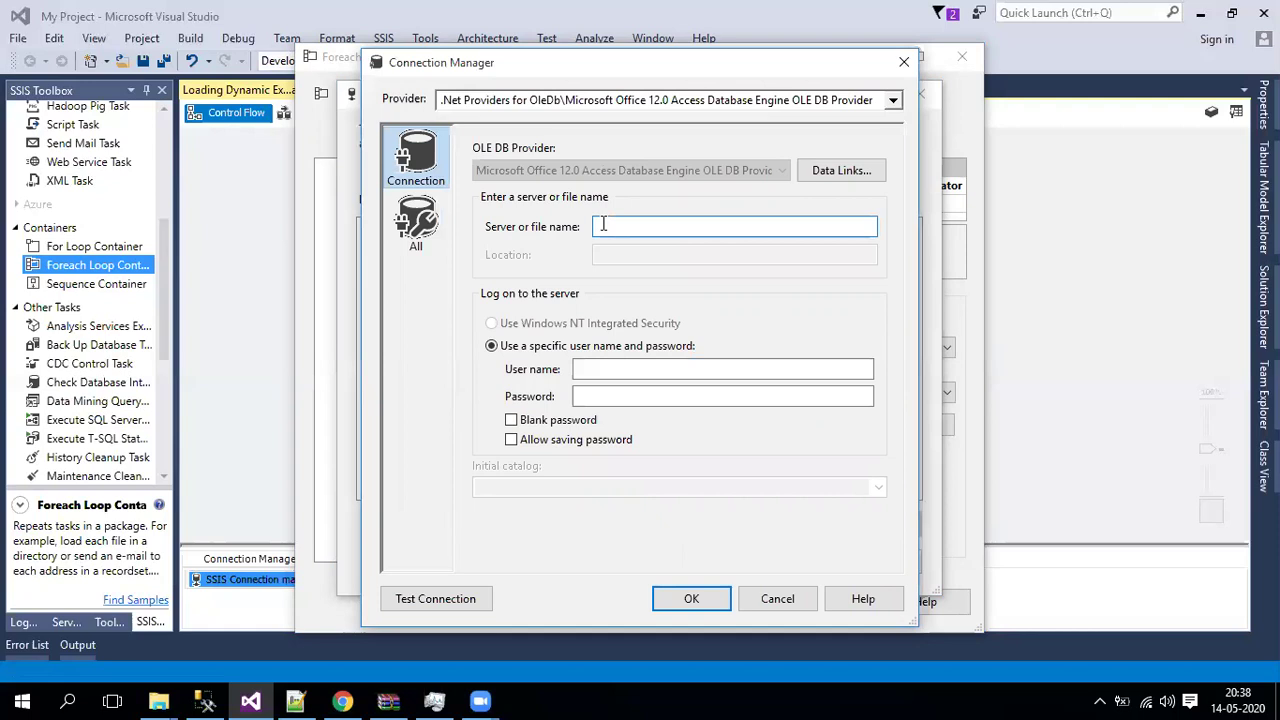
click(163, 699)
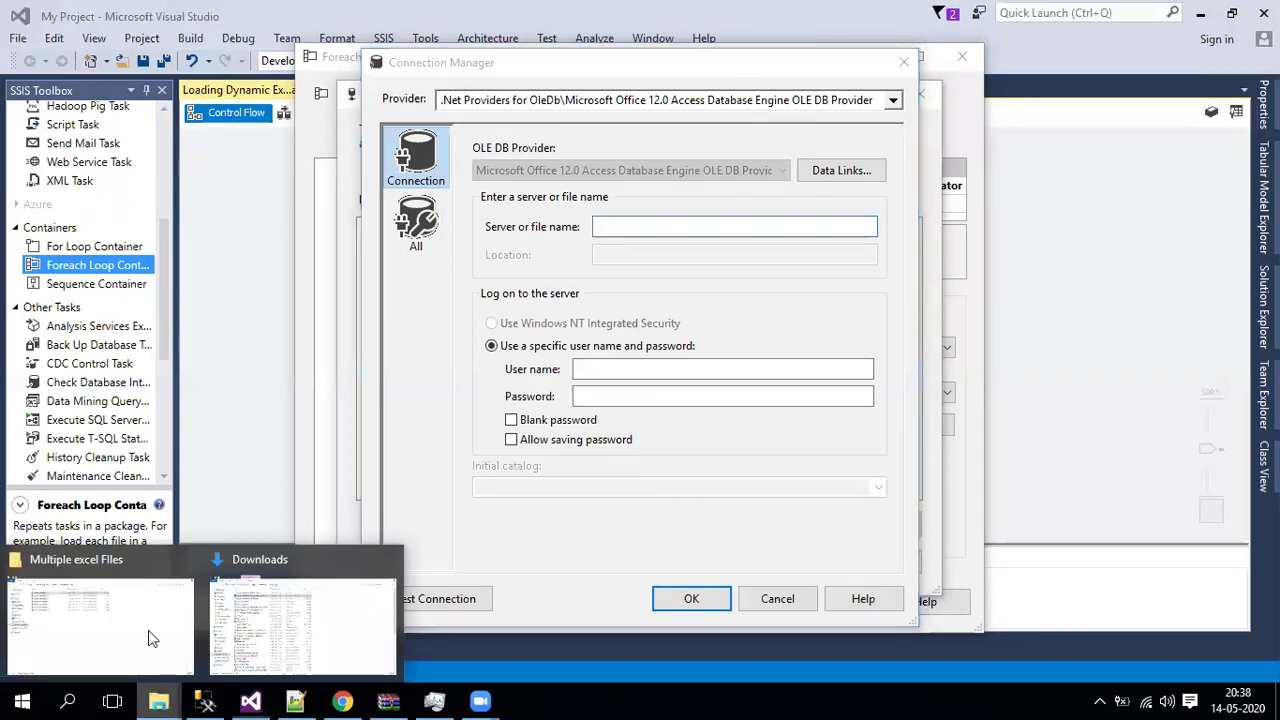
click(100, 624)
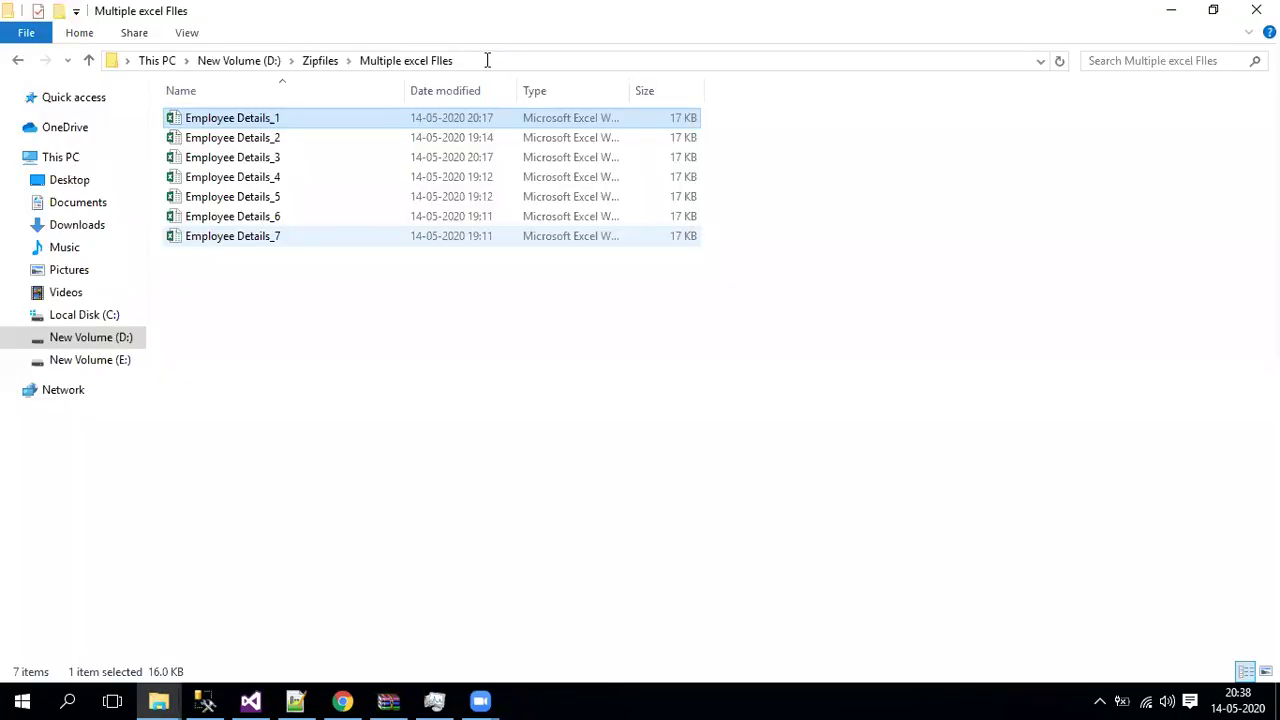
click(487, 61)
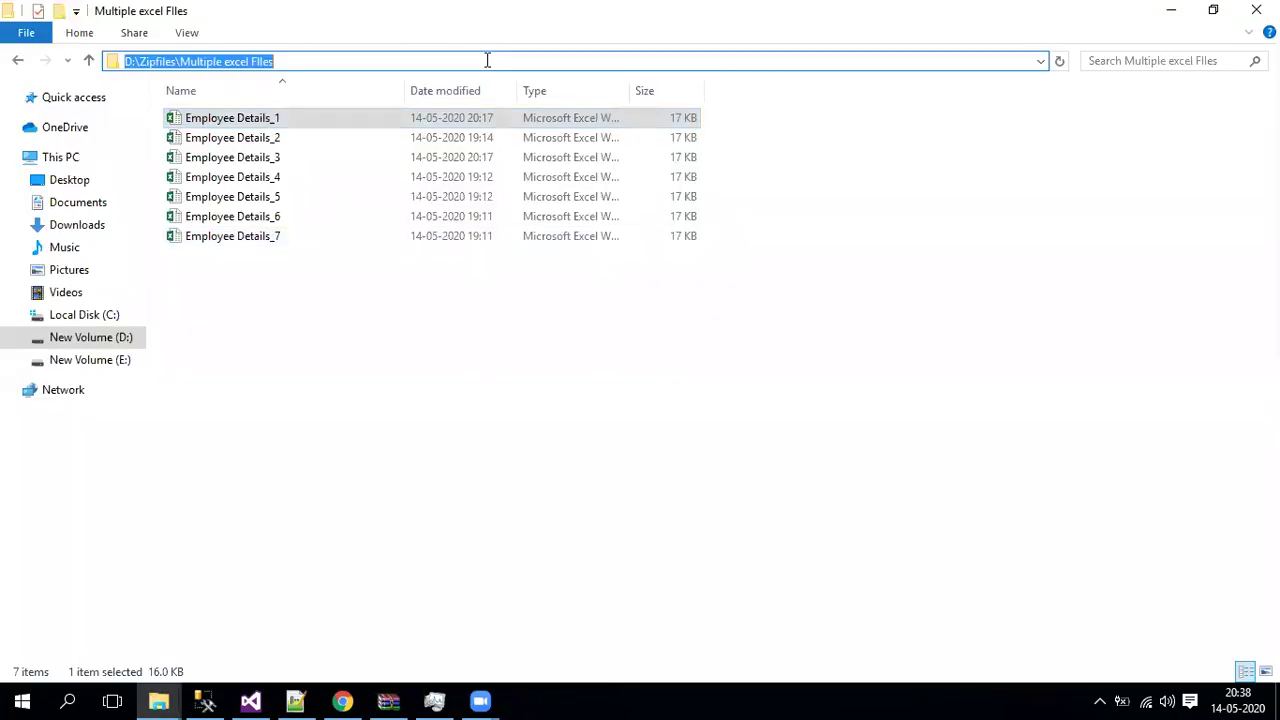
click(487, 61)
text(\)
key(Down)
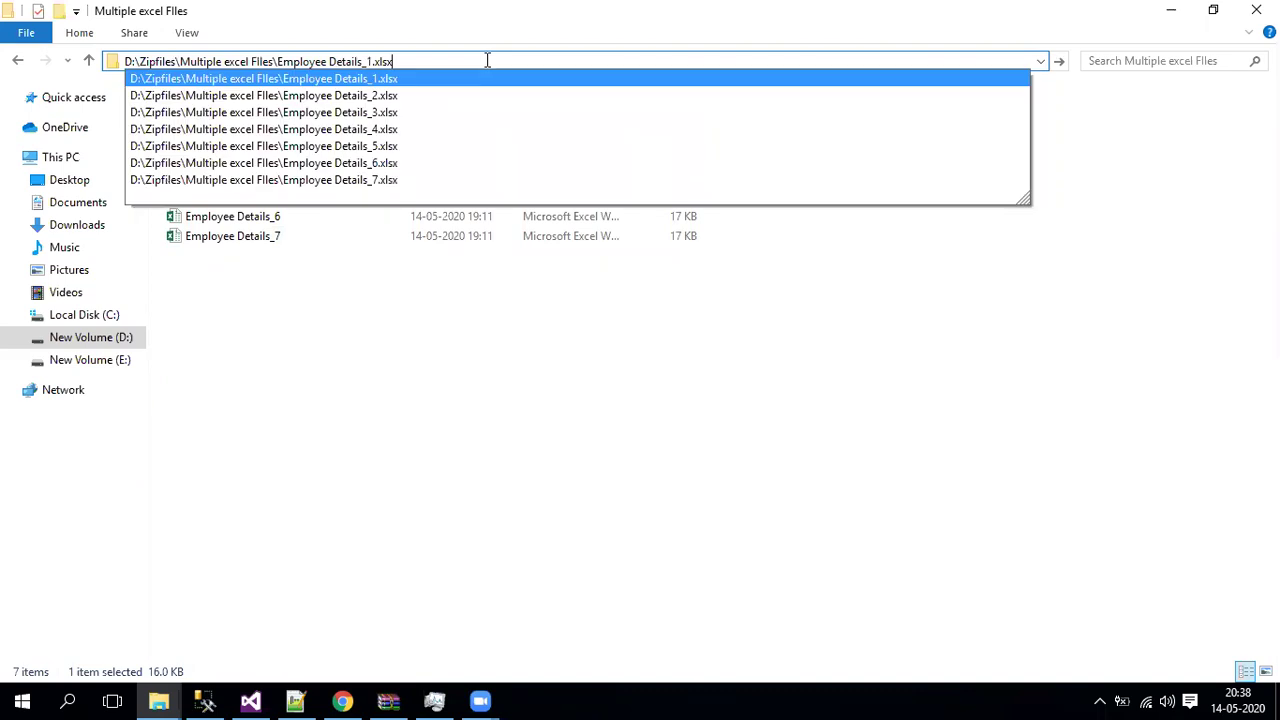
key(ctrl+a)
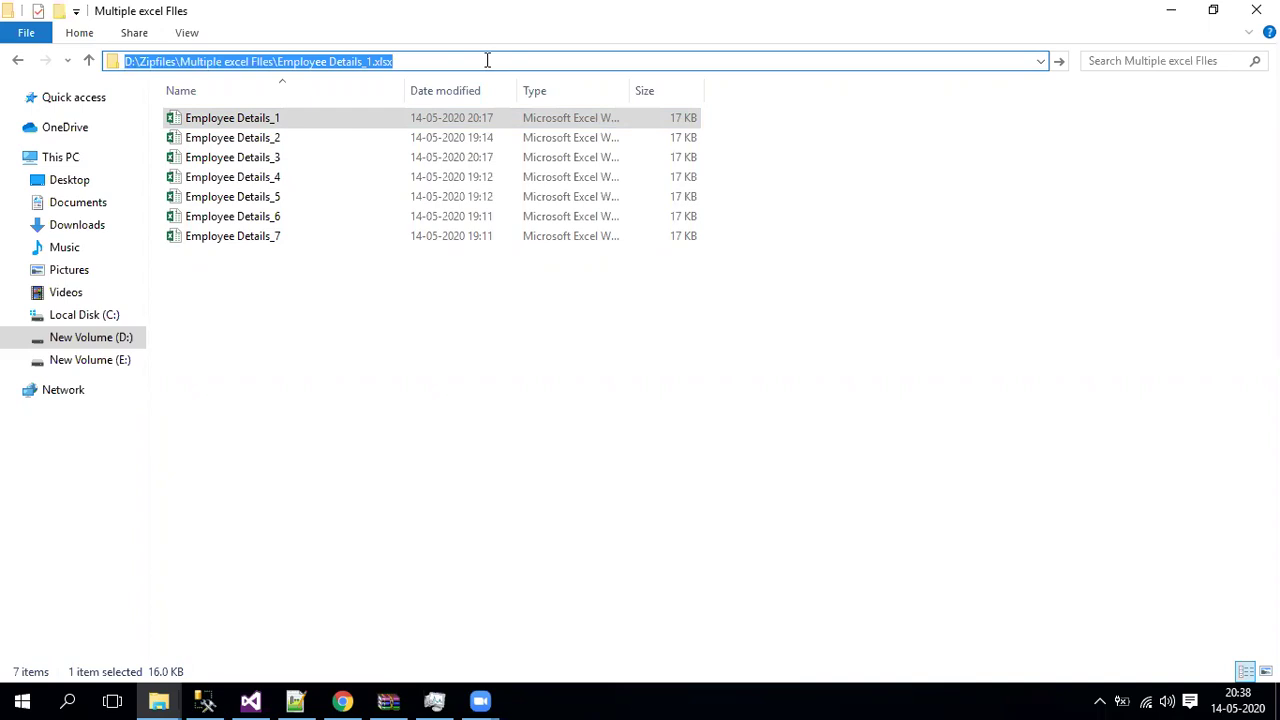
- Back in Visual Studio, set the connection's server or file name to D:\Zipfiles\Multiple excel FIles\Employee Details_1.xlsx
click(250, 700)
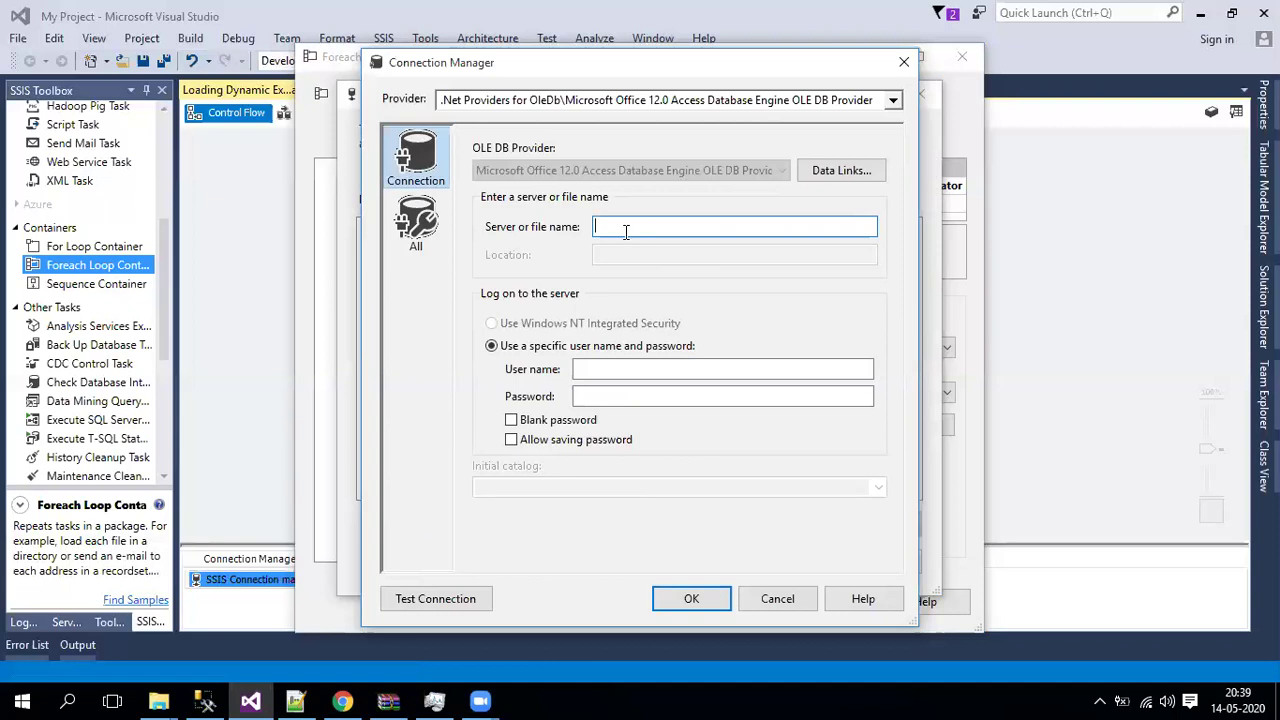
text(D:\Zipfiles\Multiple excel Files\Employee Details_1.xlsx)
drag(610, 227, 843, 226)
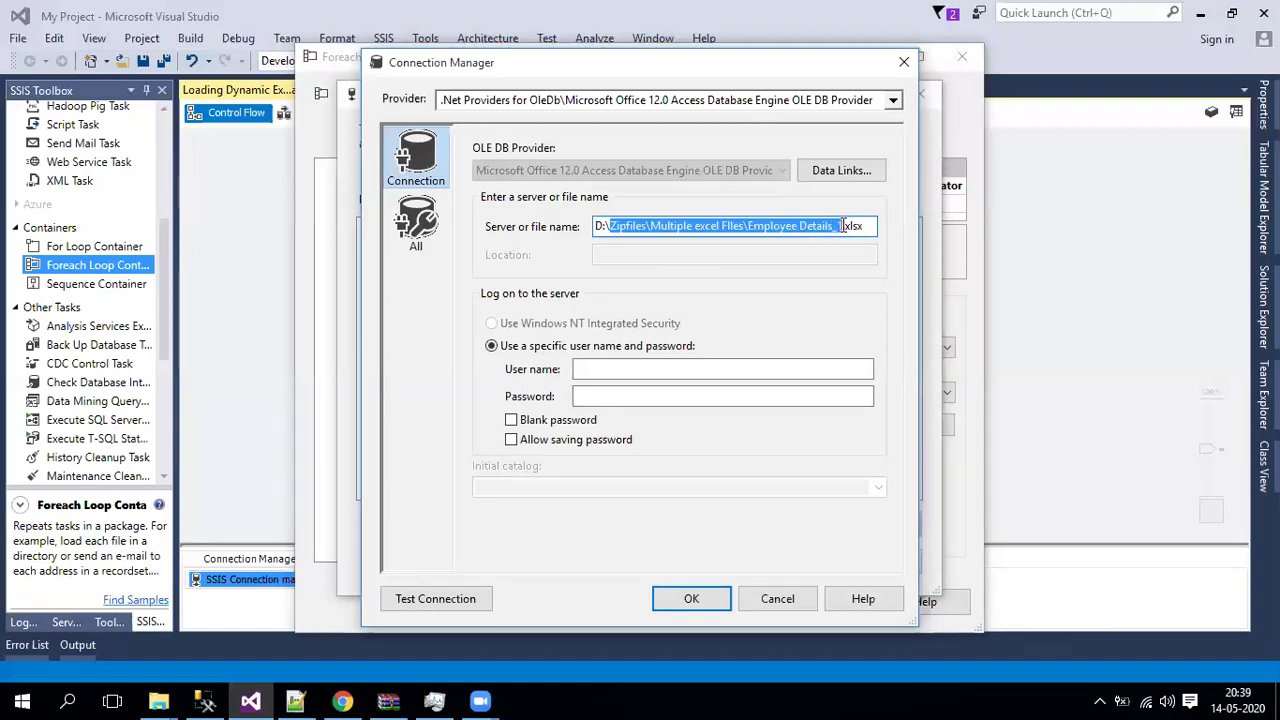
click(864, 226)
key(shift+Left)
key(shift+Left)
key(shift+Left)
key(shift+Left)
key(shift+Left)
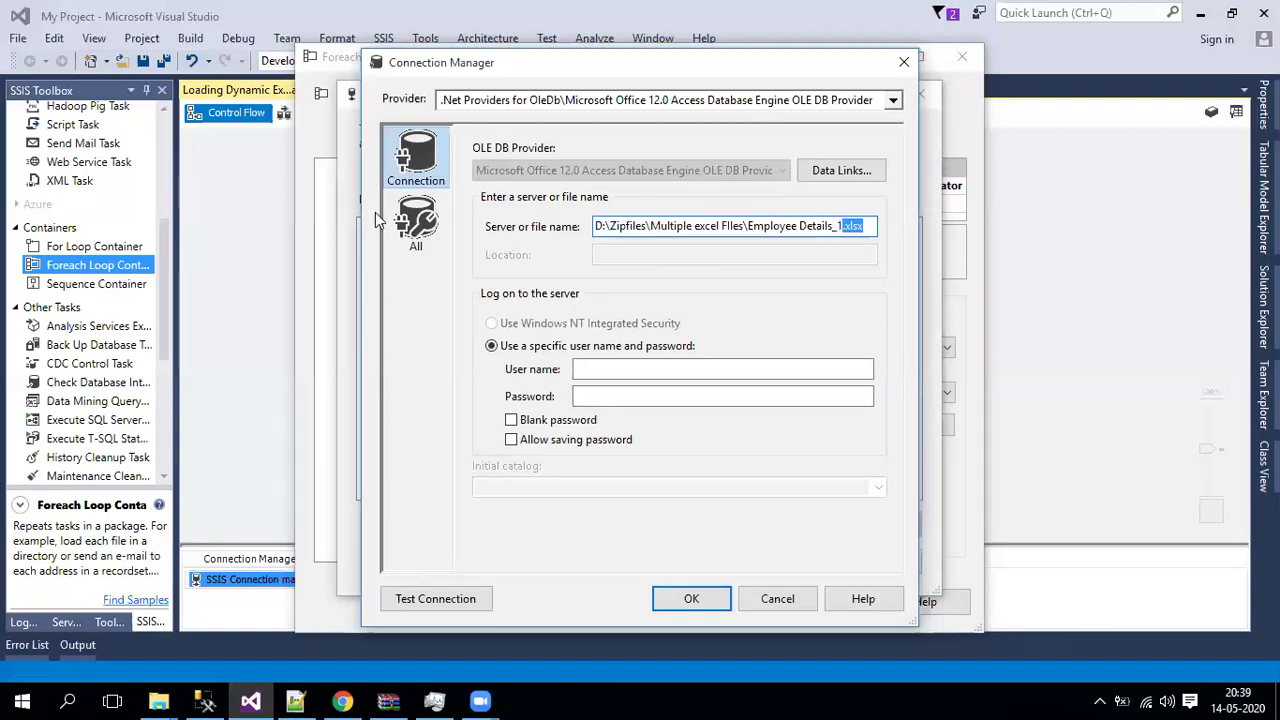
- Set the connection's Extended Properties to Excel 12.0
click(427, 218)
click(896, 229)
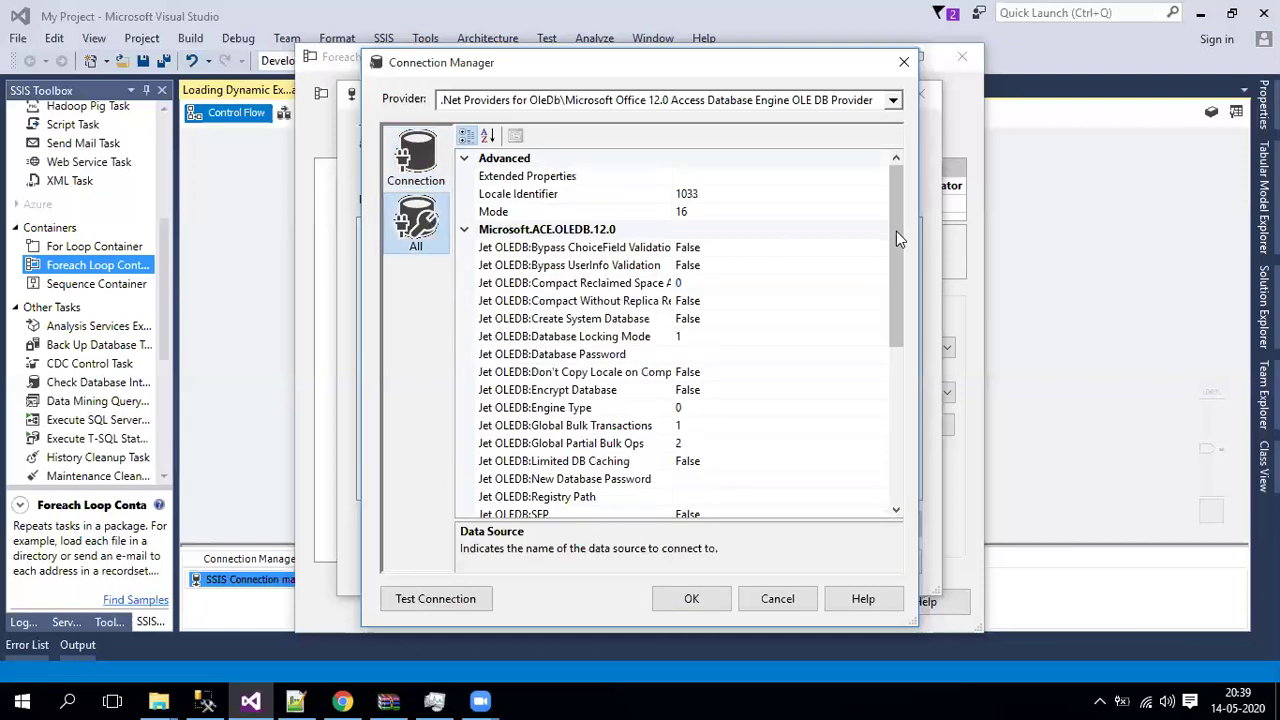
click(691, 175)
text(Excel 1)
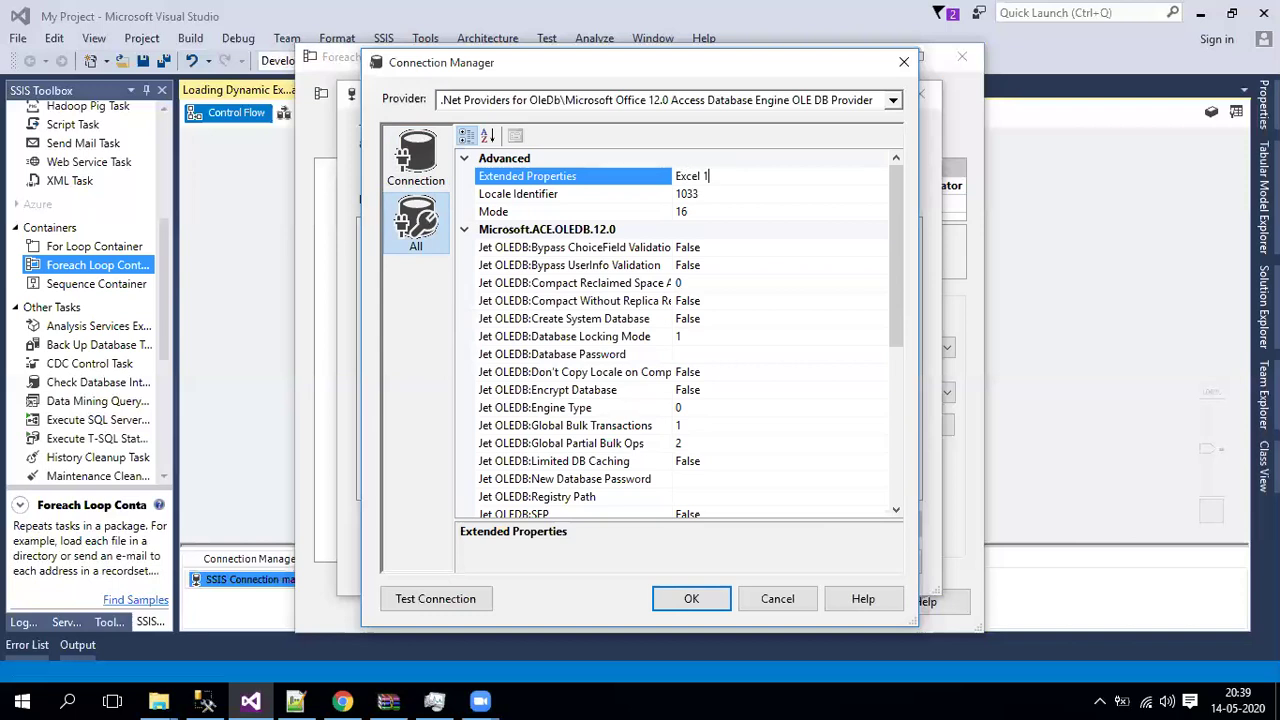
text(2.0)
- Test the Excel connection and assign it to the Foreach loop's enumerator
click(447, 598)
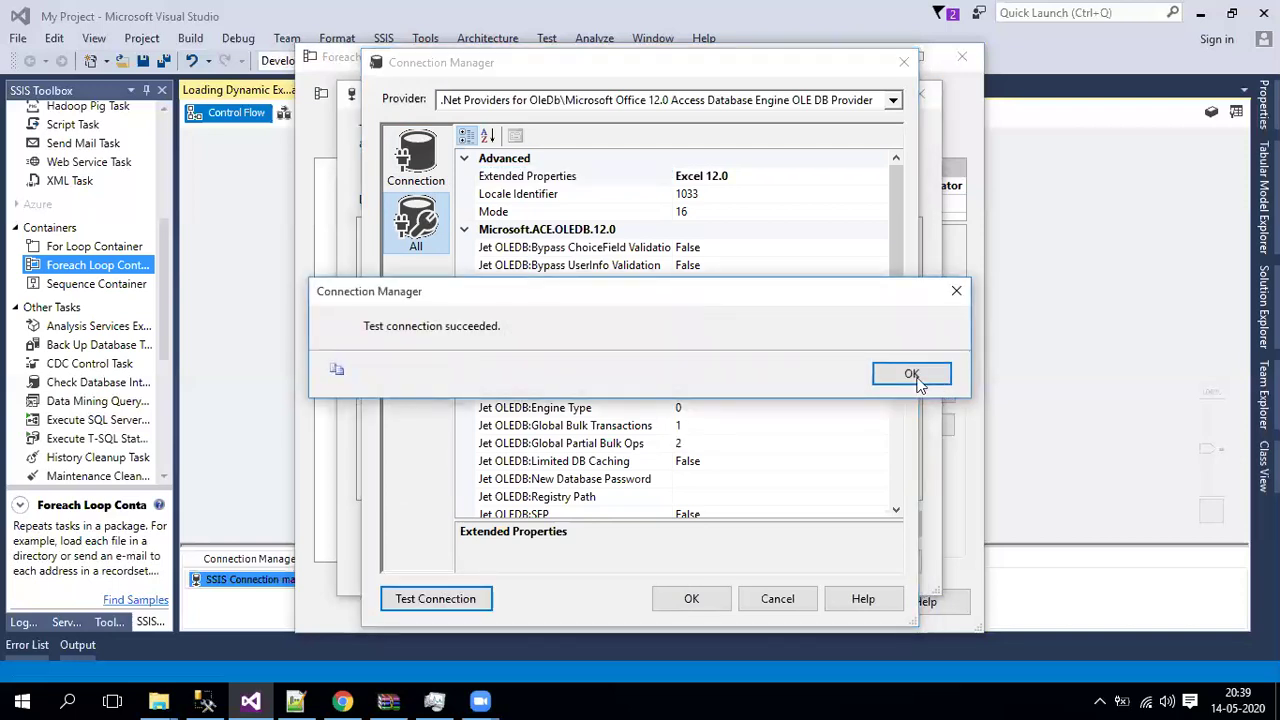
key(Return)
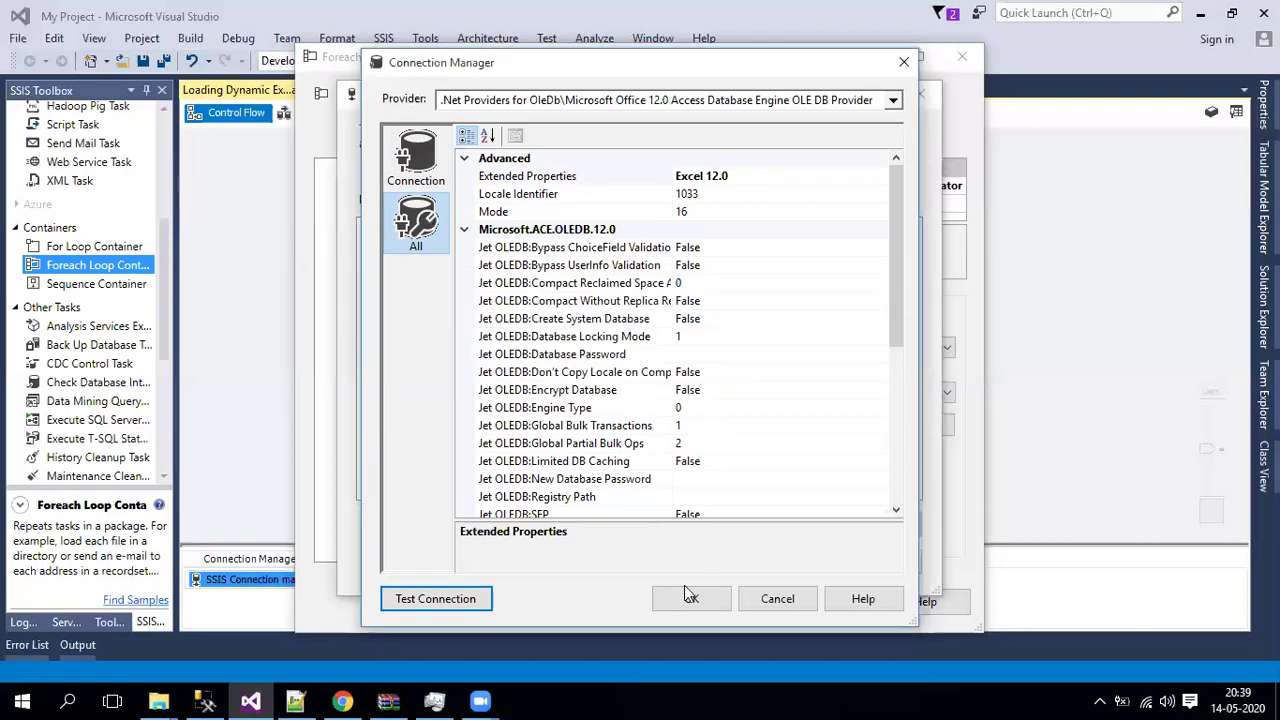
click(688, 594)
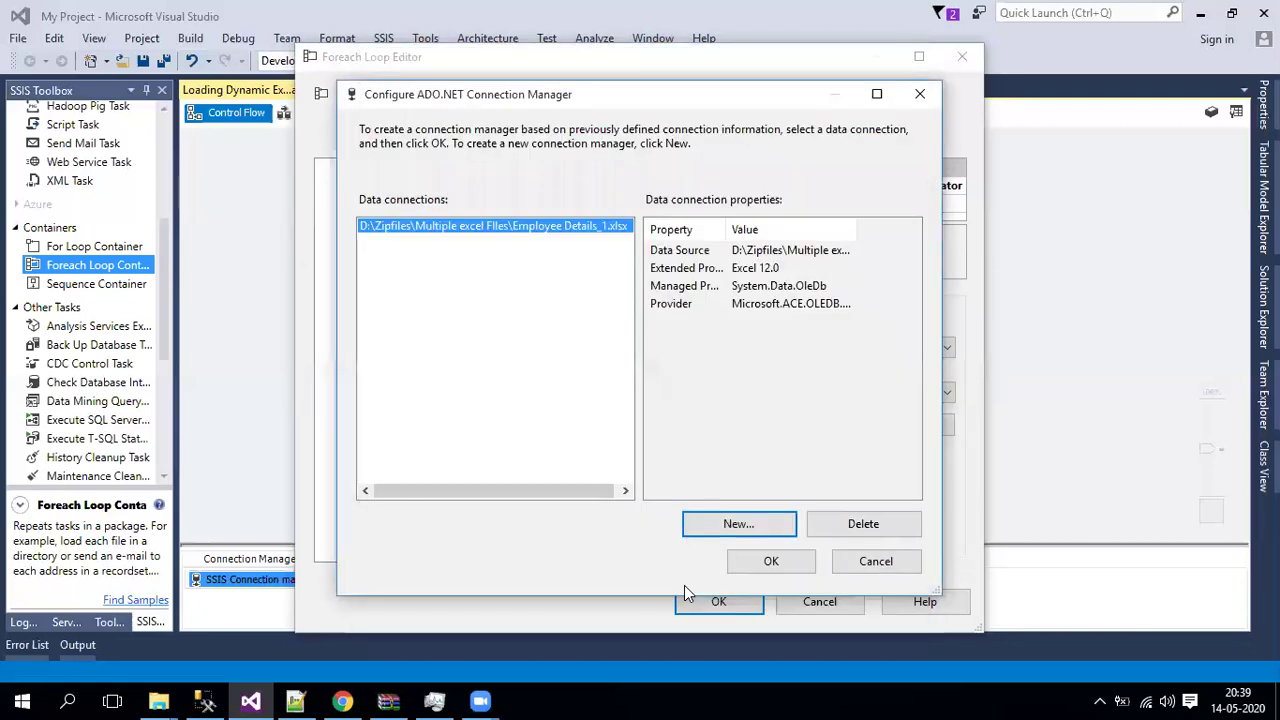
click(757, 562)
click(760, 562)
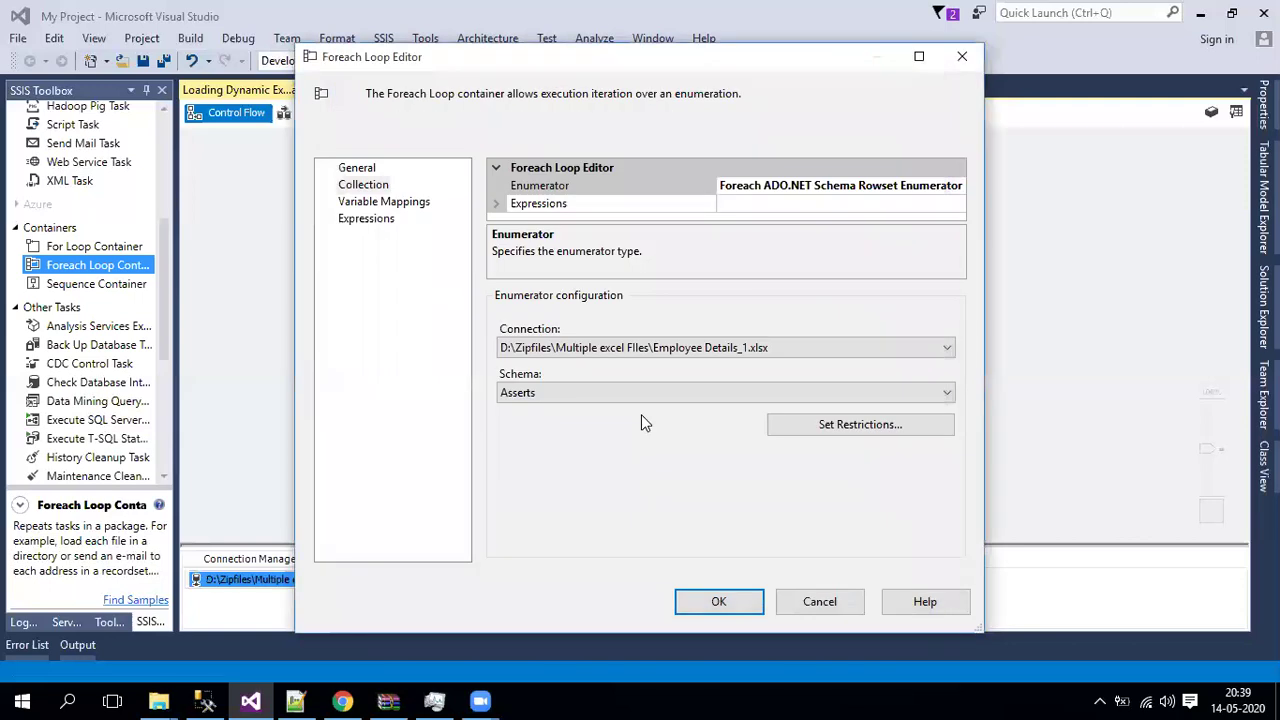
- Set the enumerator's schema to Tables
click(592, 397)
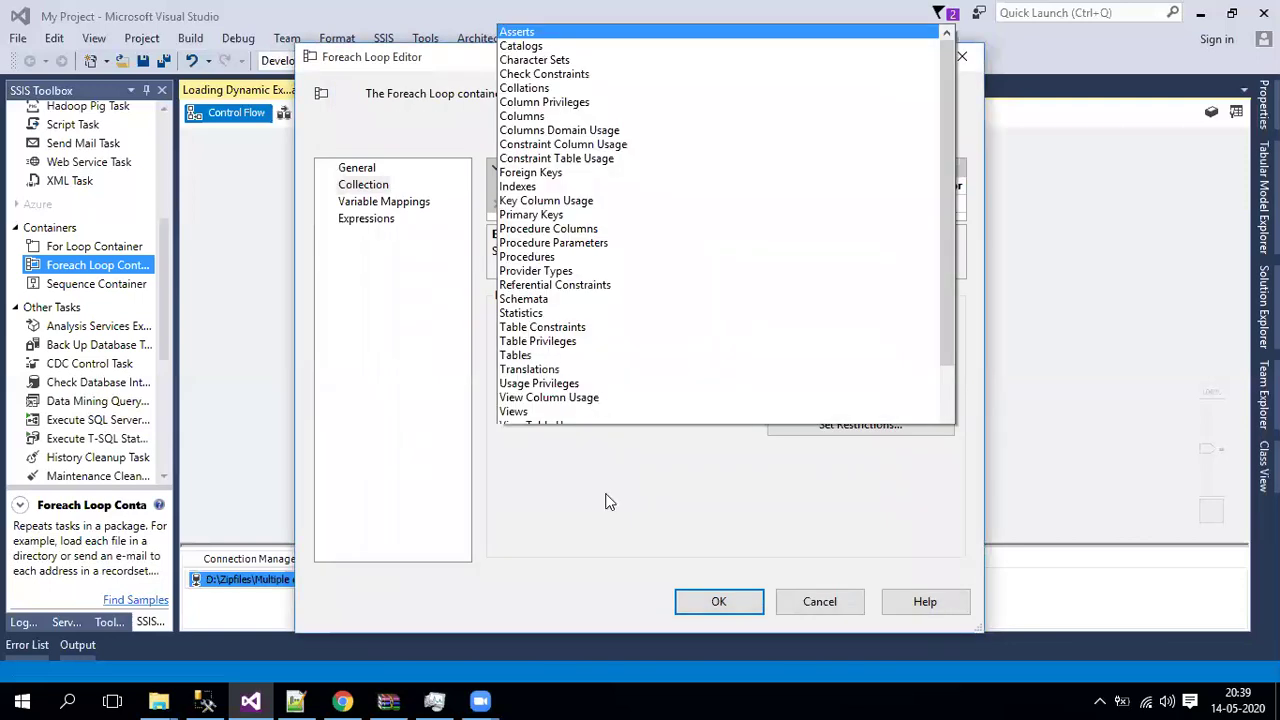
click(614, 545)
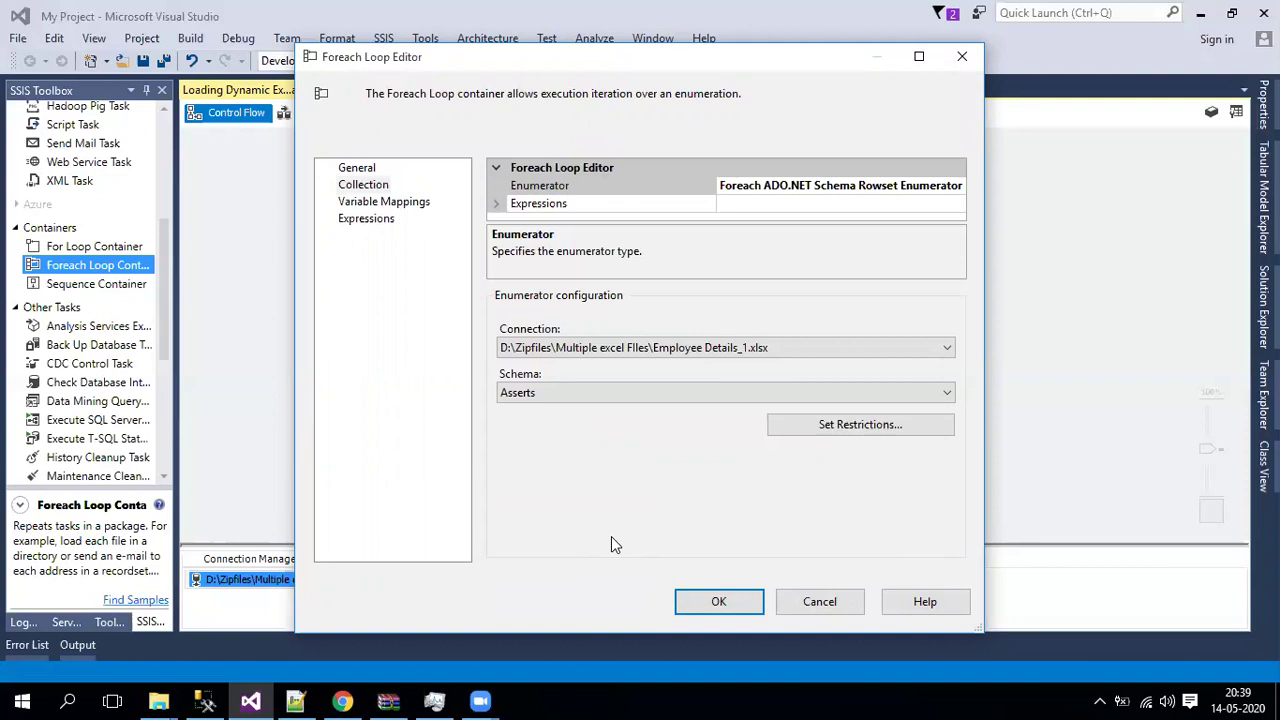
click(608, 393)
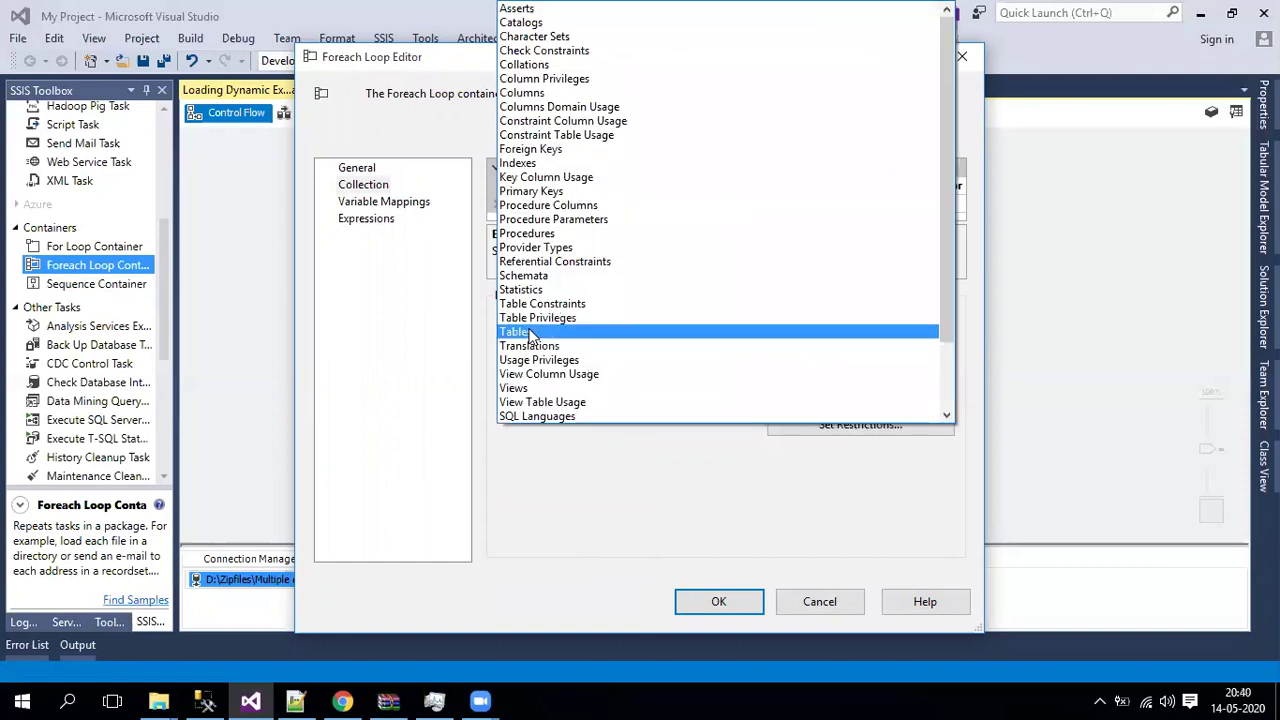
click(530, 335)
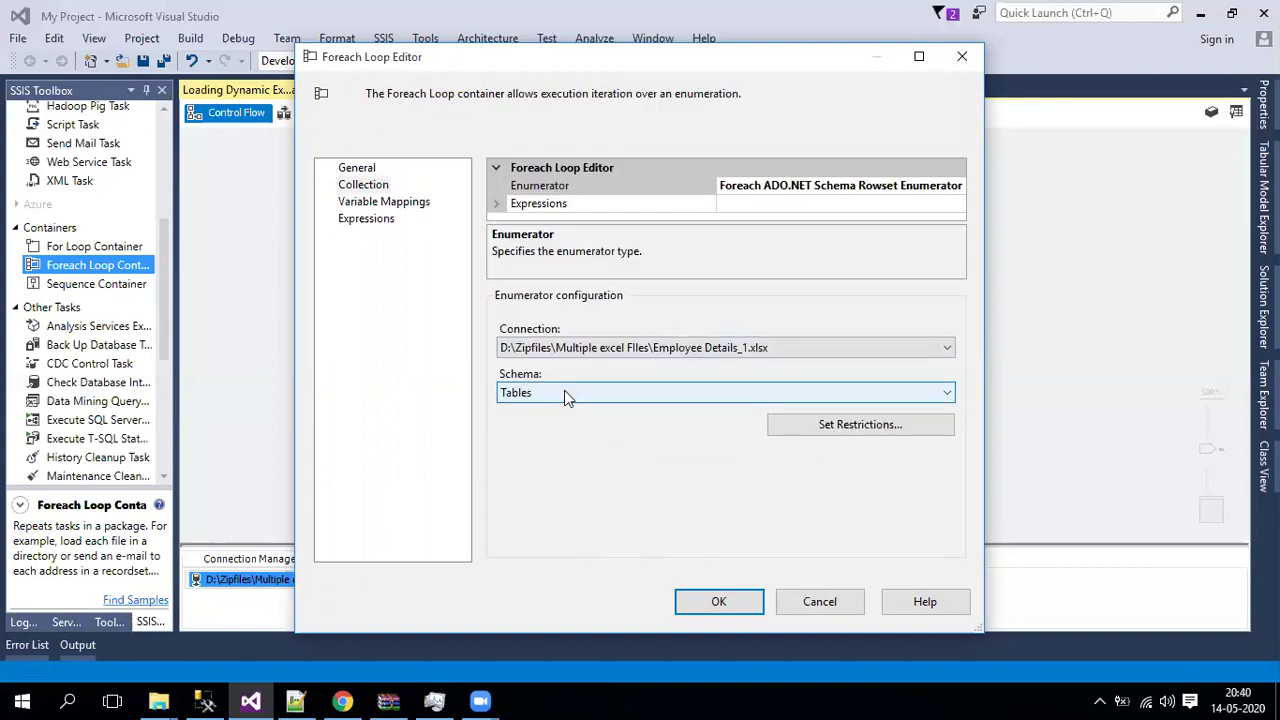
- Map the loop's collection value to a new String variable named Sheetname in the User namespace
click(386, 203)
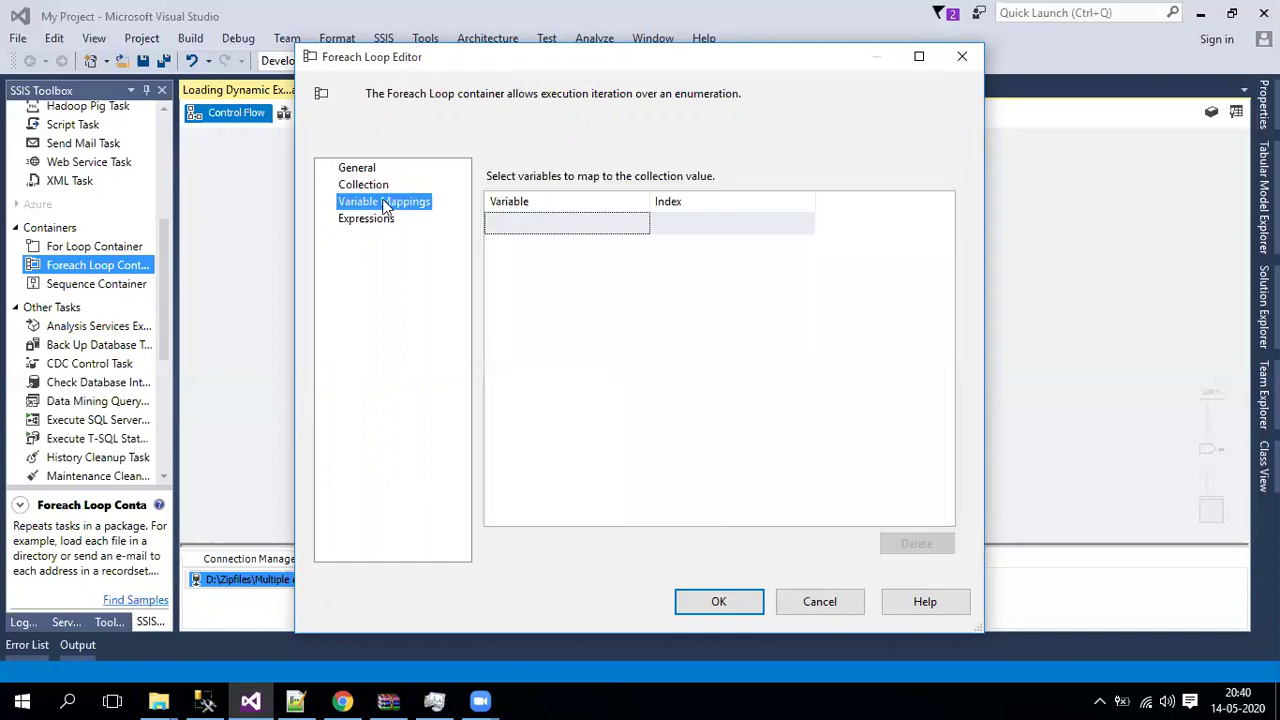
click(643, 225)
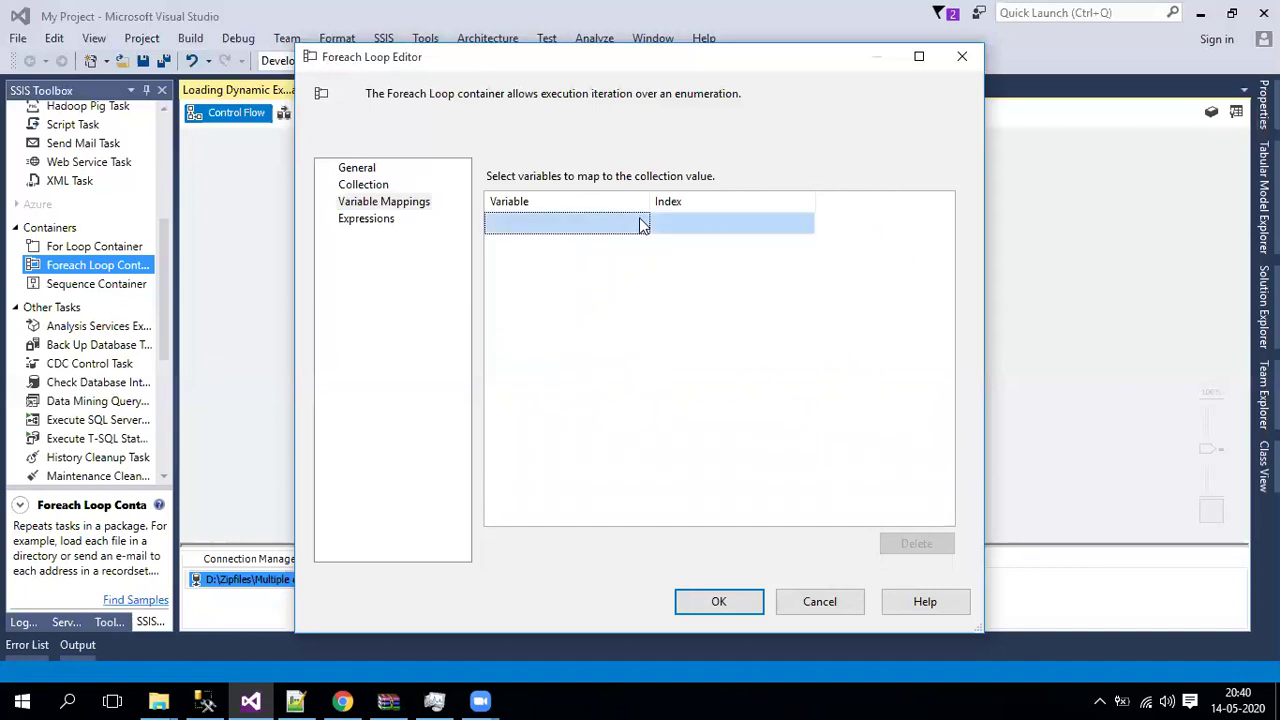
click(643, 225)
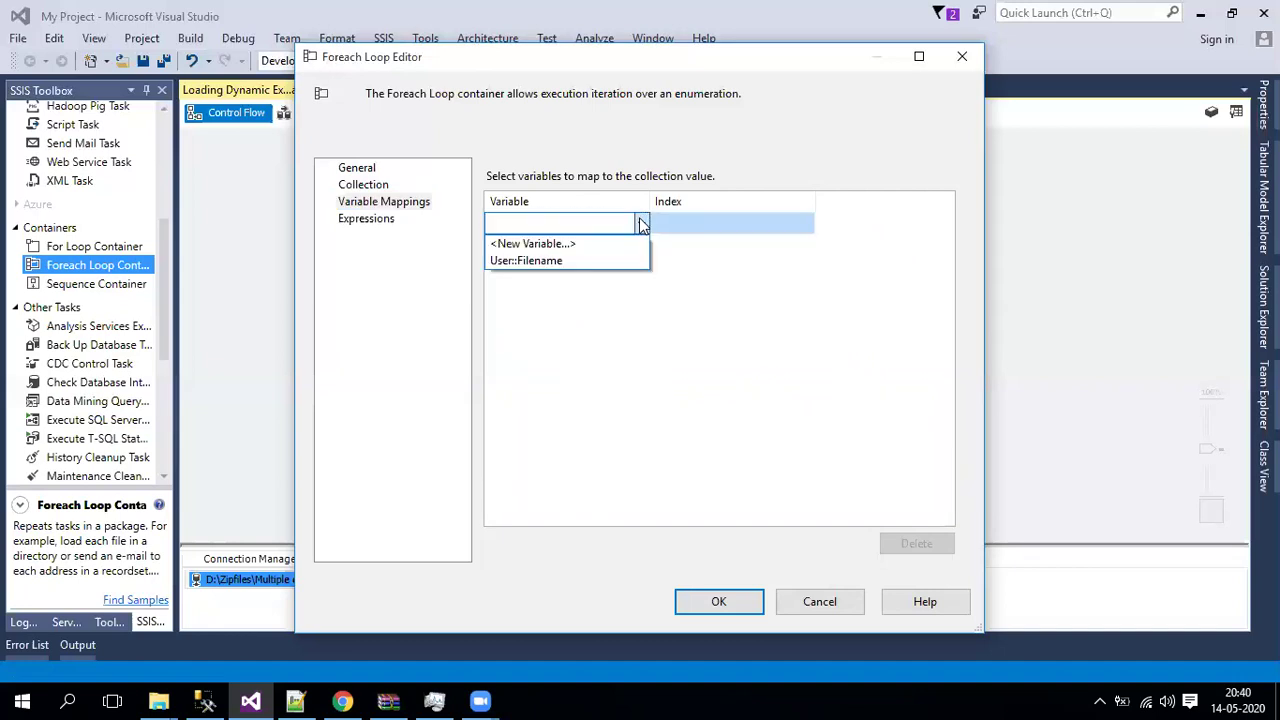
click(580, 246)
text(Sheetname)
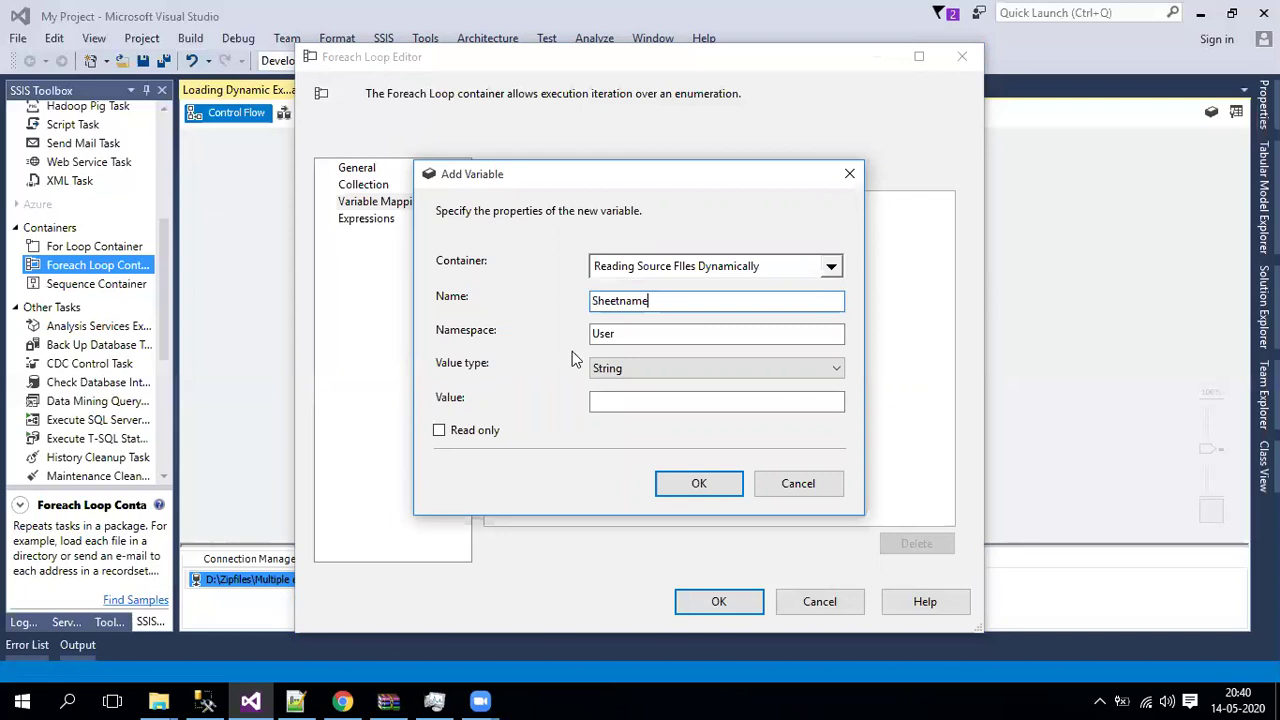
- Copy the sheet name Employee-india from the Employee Details_1 workbook in File Explorer, then close the workbook without saving
click(616, 396)
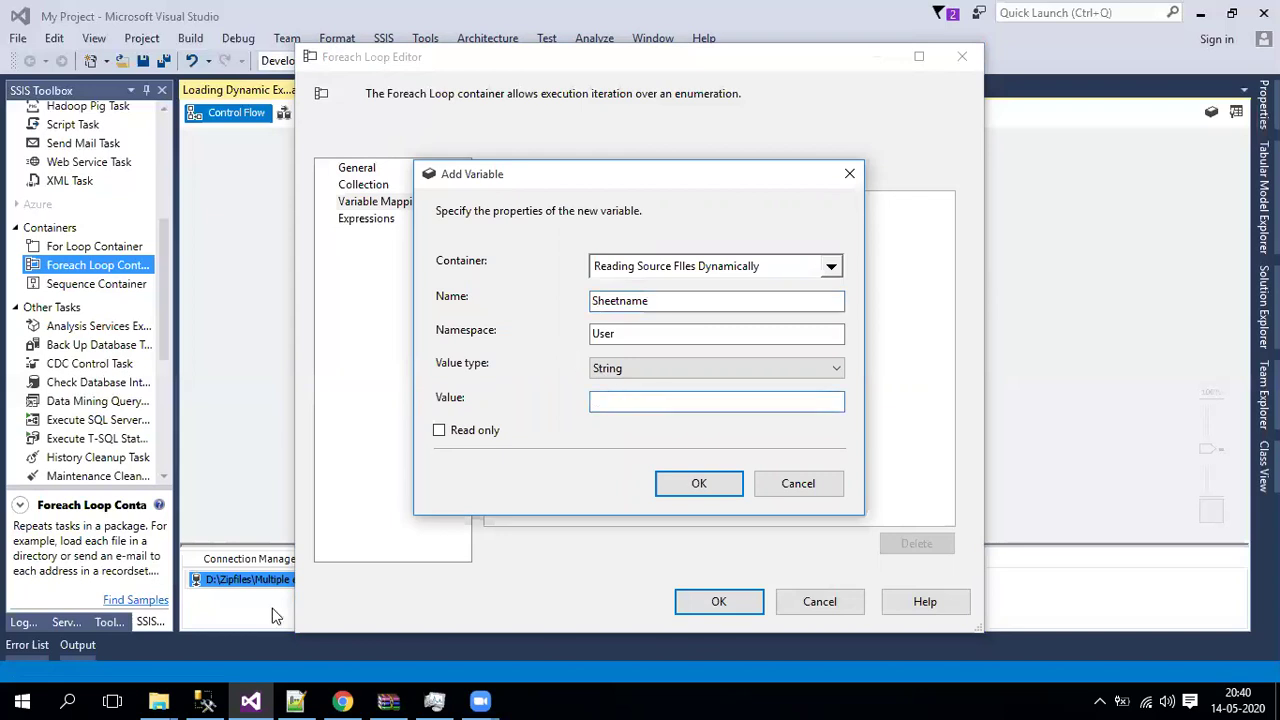
click(126, 596)
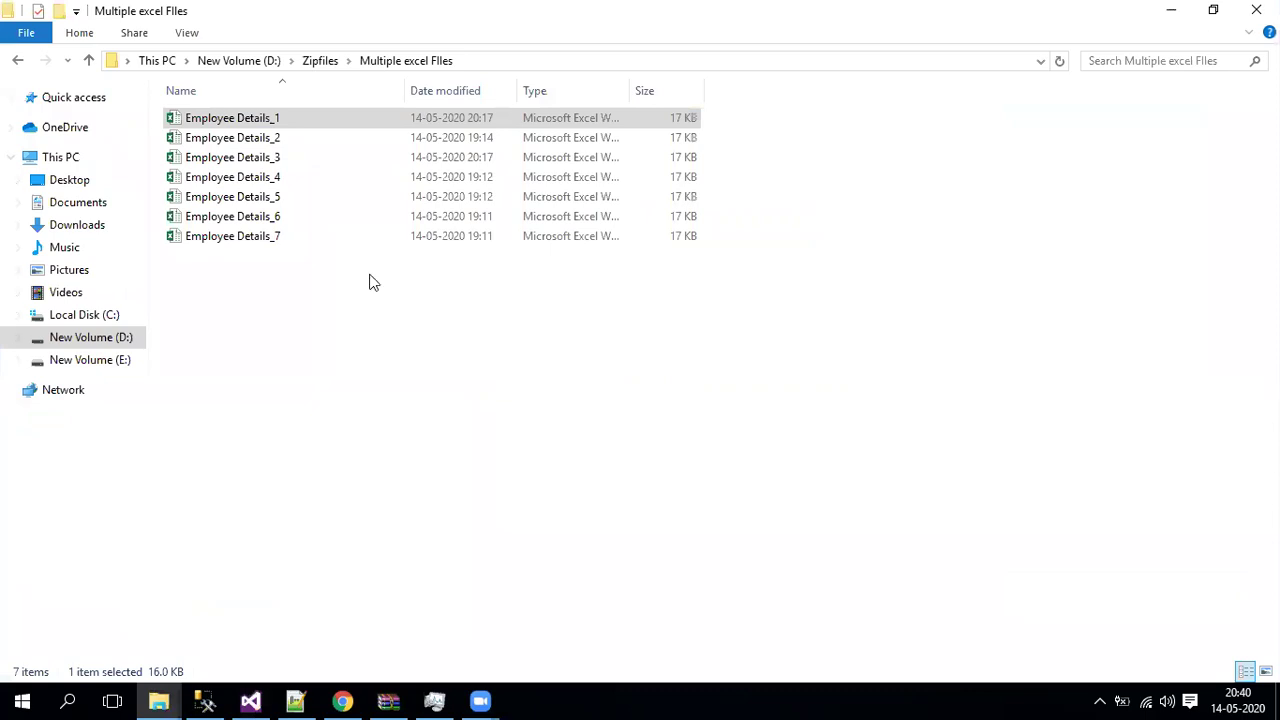
click(246, 117)
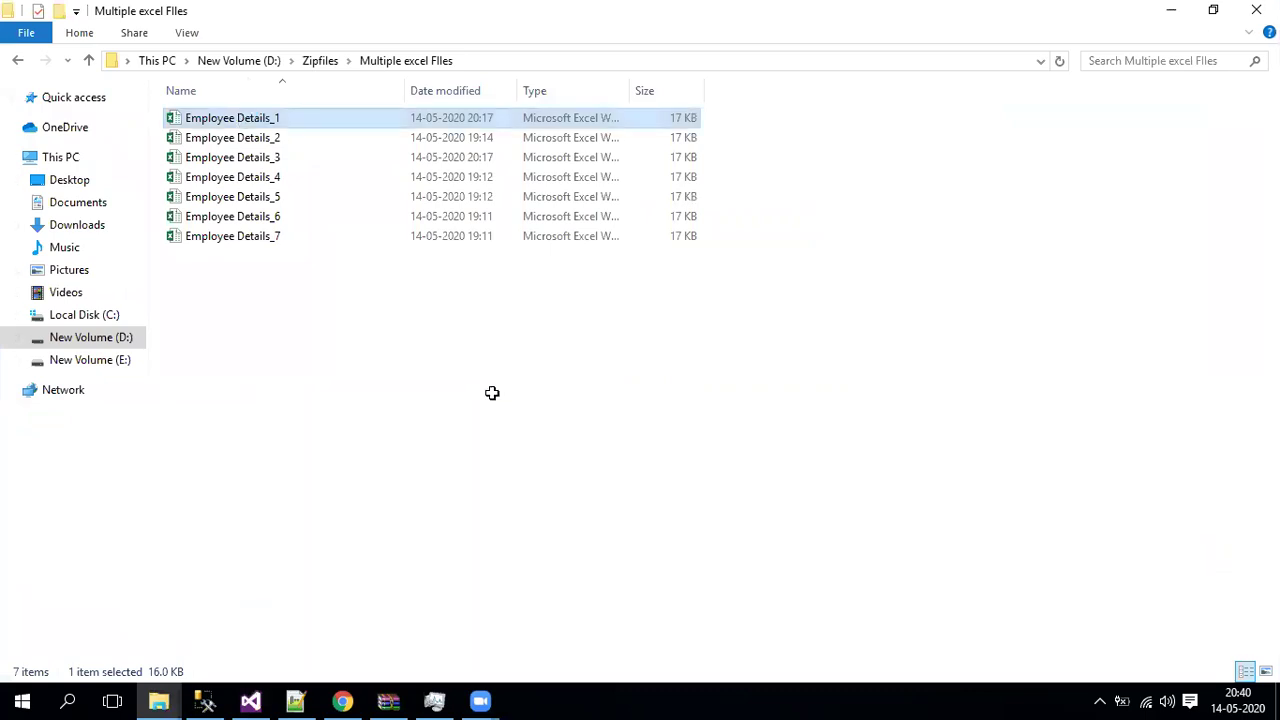
click(820, 527)
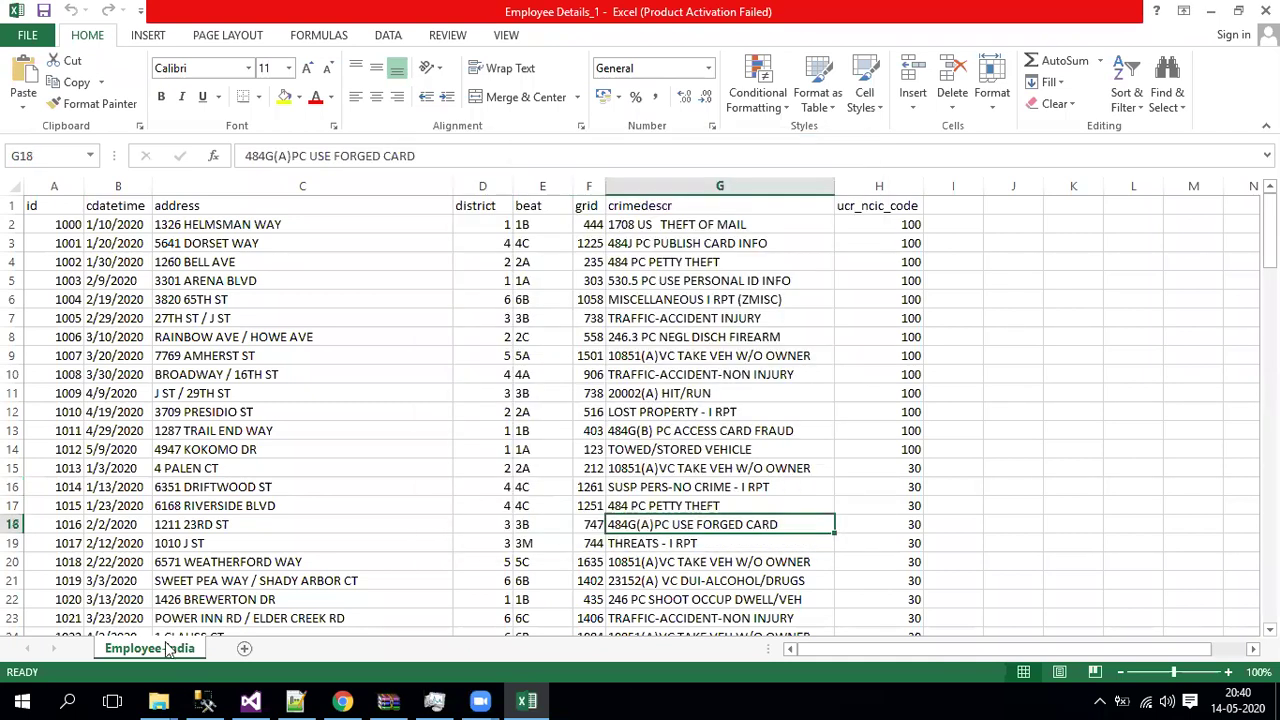
double_click(168, 648)
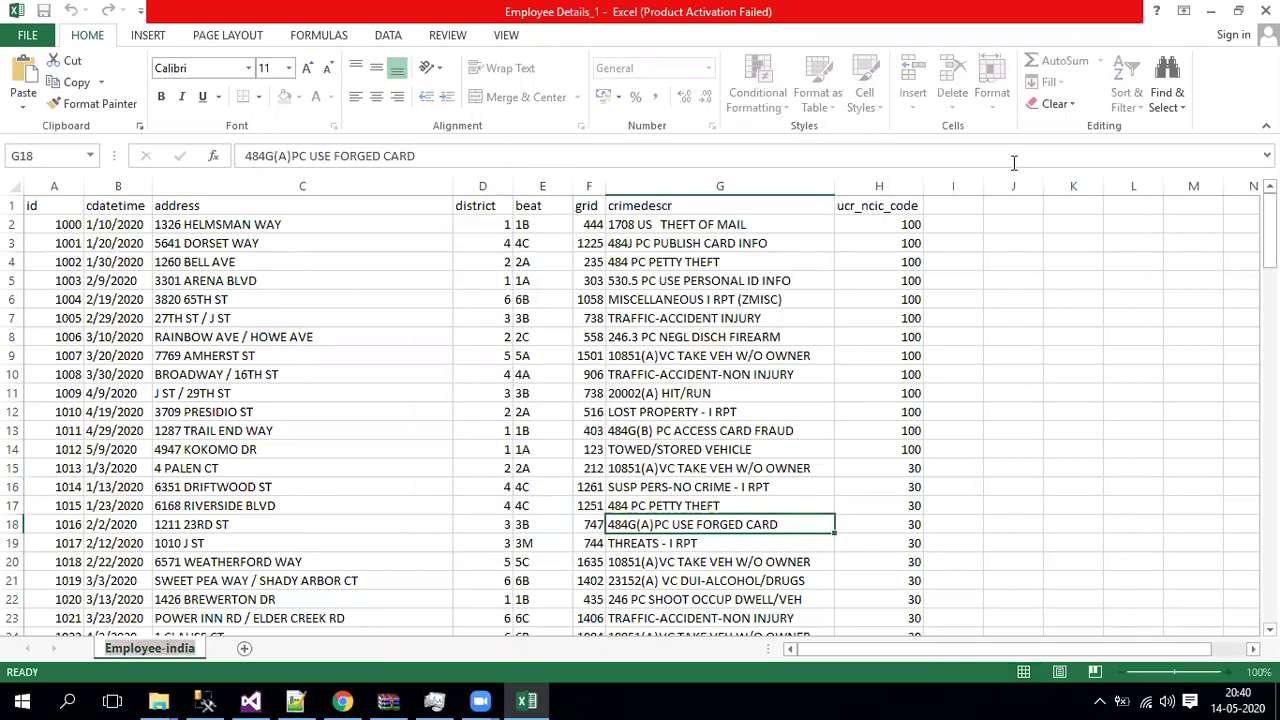
click(1265, 11)
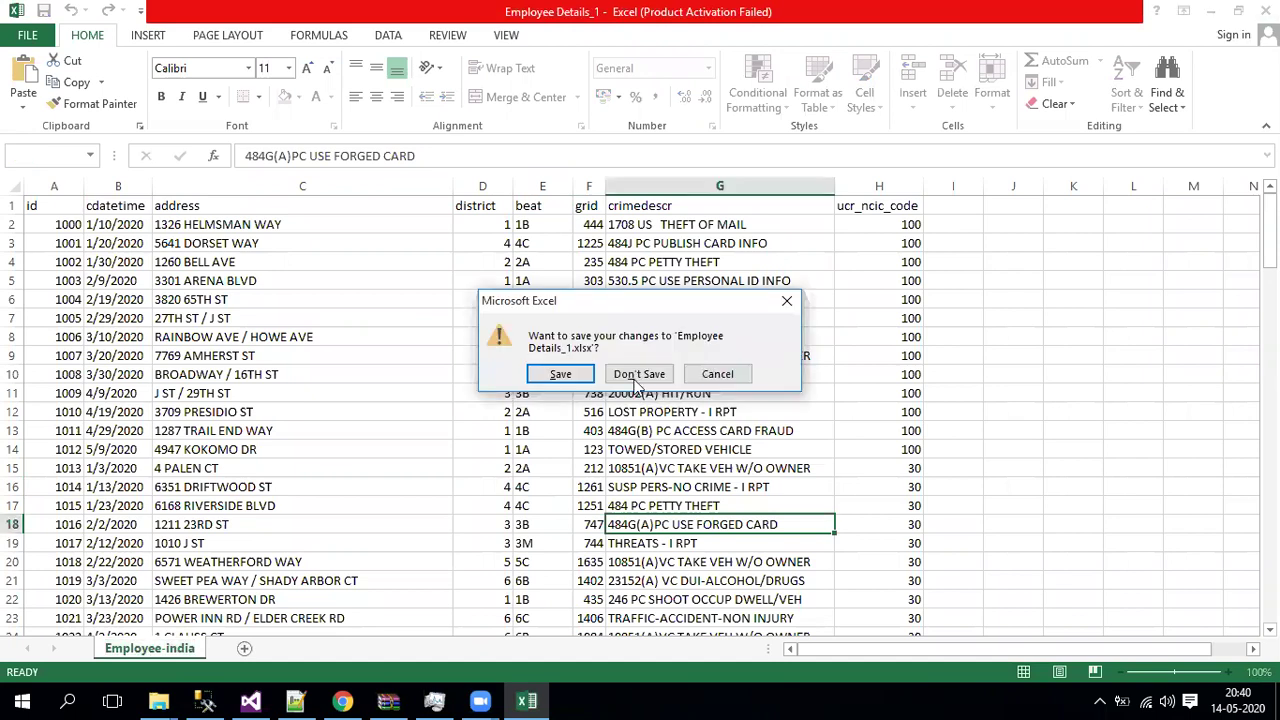
click(636, 380)
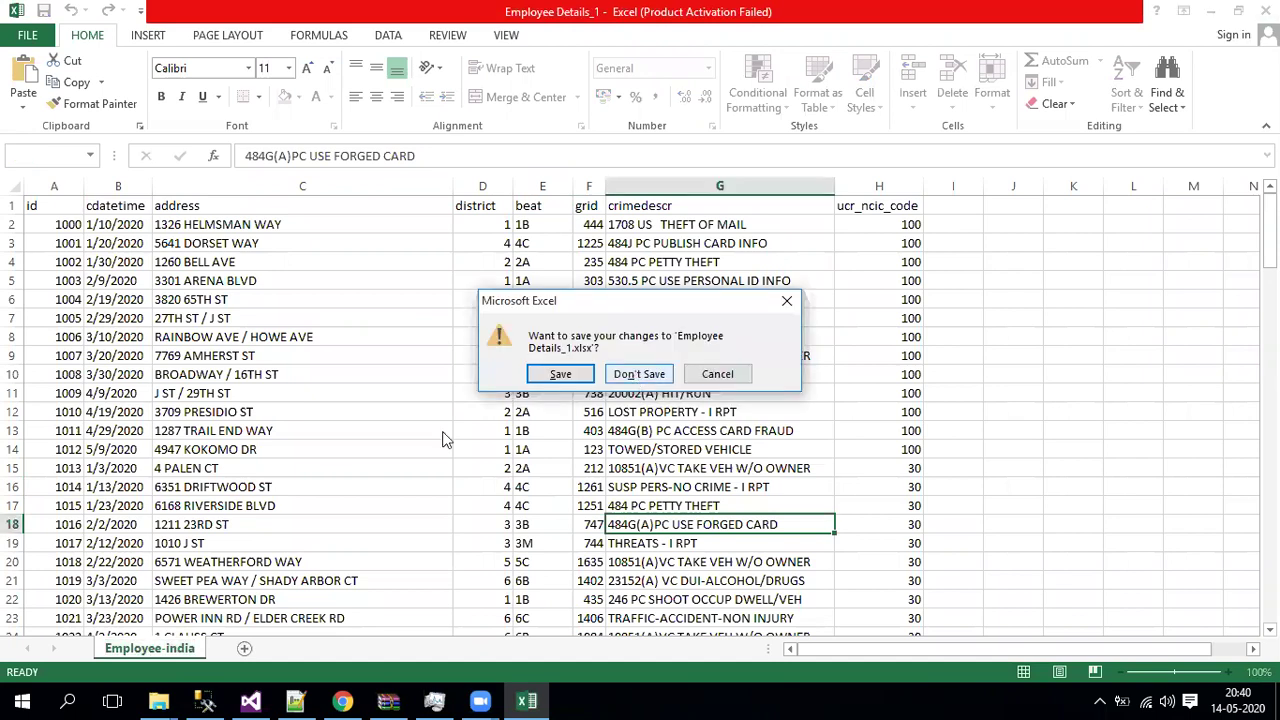
- Back in Visual Studio, set the Sheetname variable's value to Employee-india$
click(250, 700)
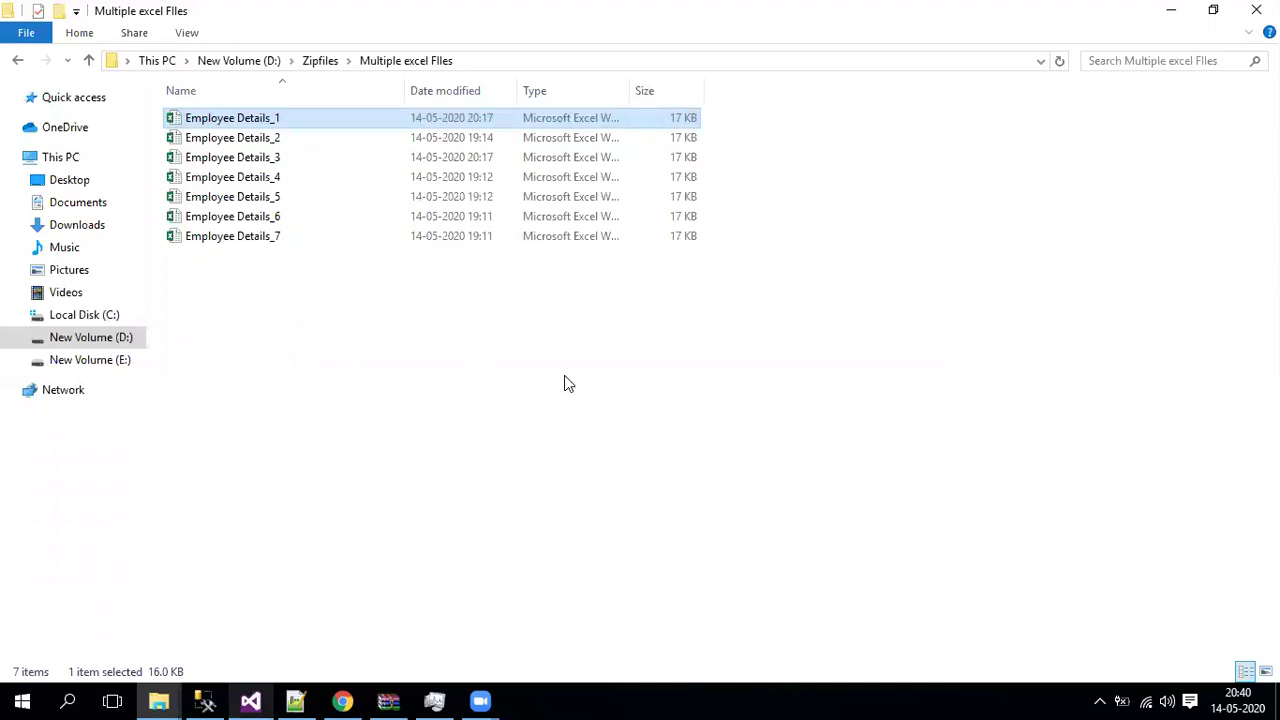
text(Employee-india)
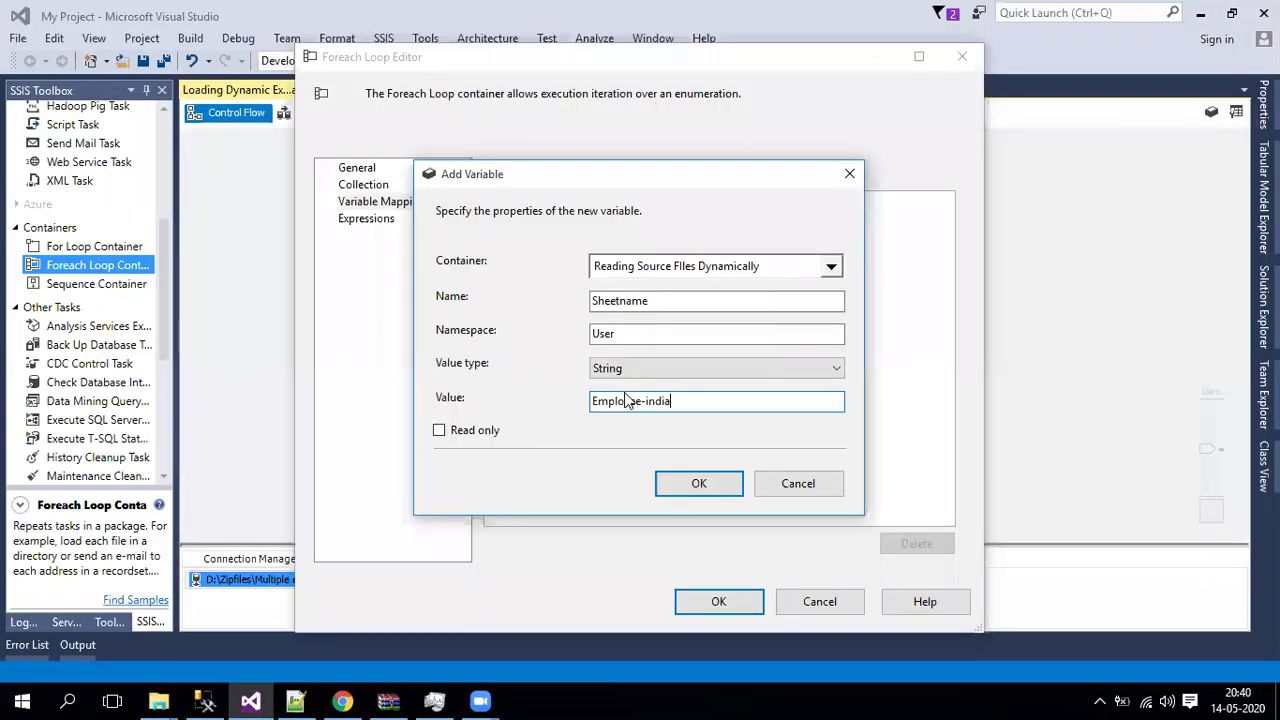
text($)
drag(673, 401, 556, 392)
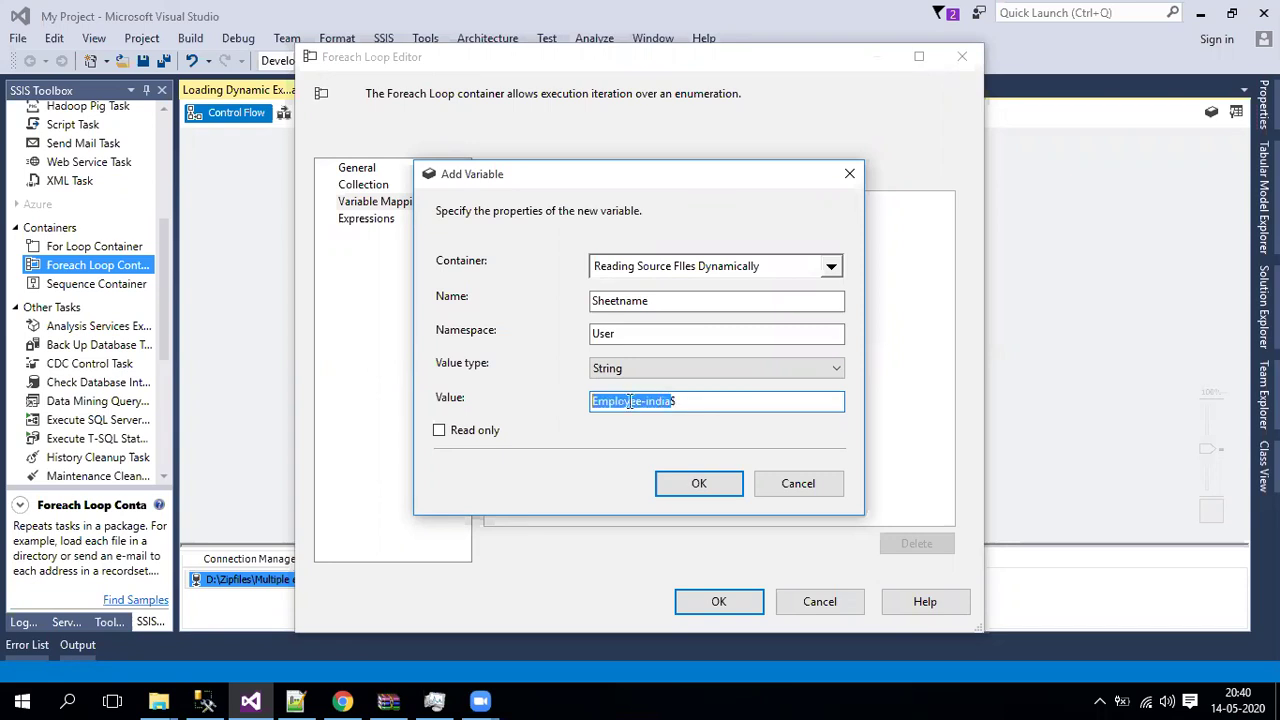
drag(686, 402, 555, 401)
key(BackSpace)
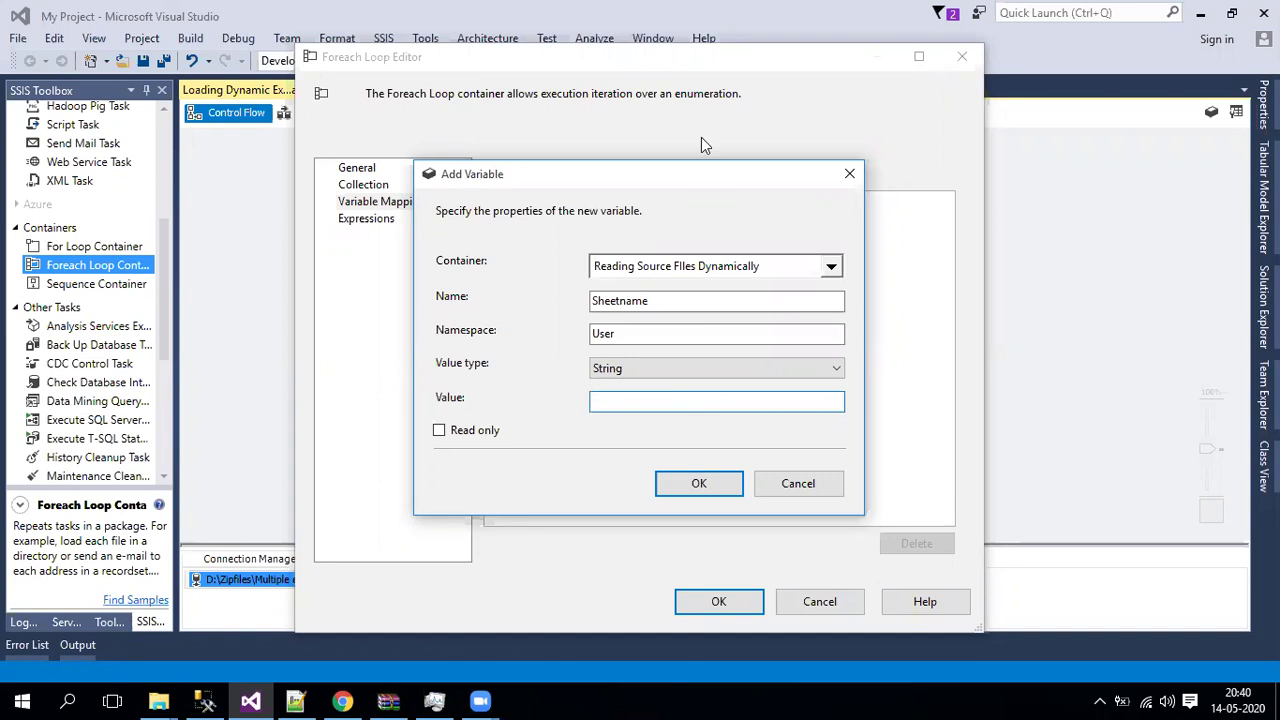
key(ctrl+z)
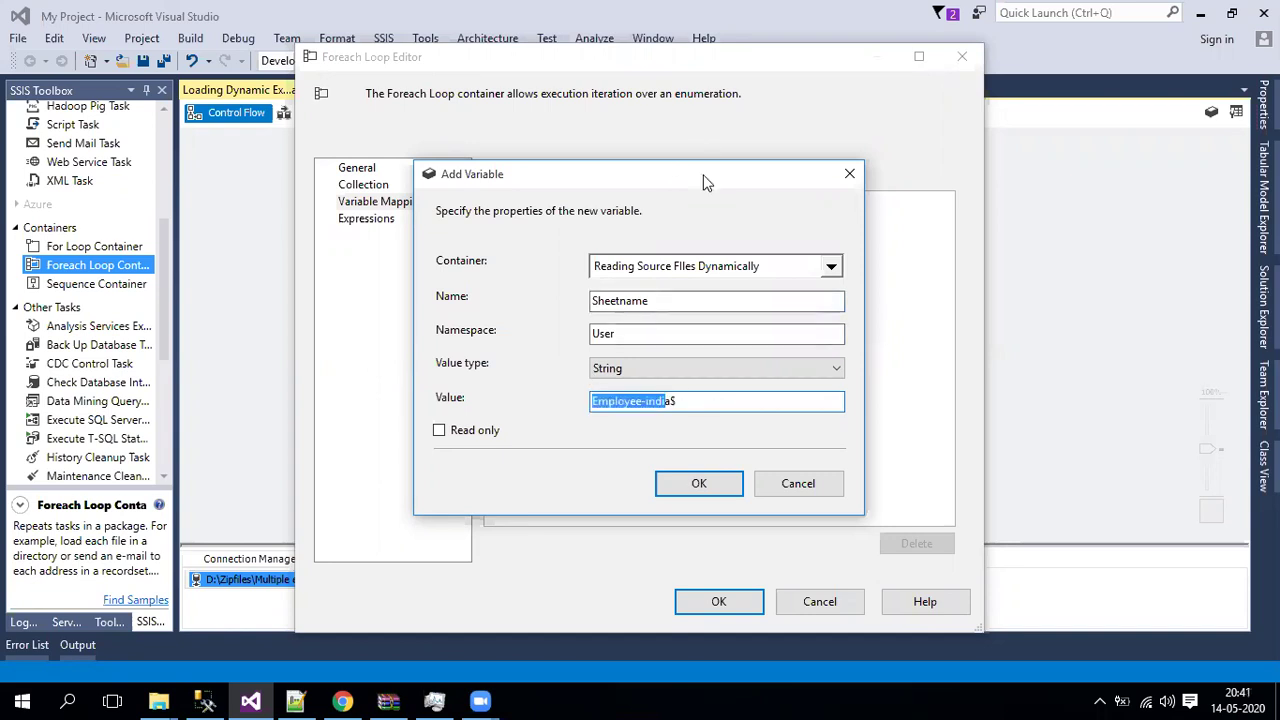
- Check the Excel files in the Multiple excel FIles folder, then accept the new Sheetname variable in Visual Studio
drag(703, 182, 594, 270)
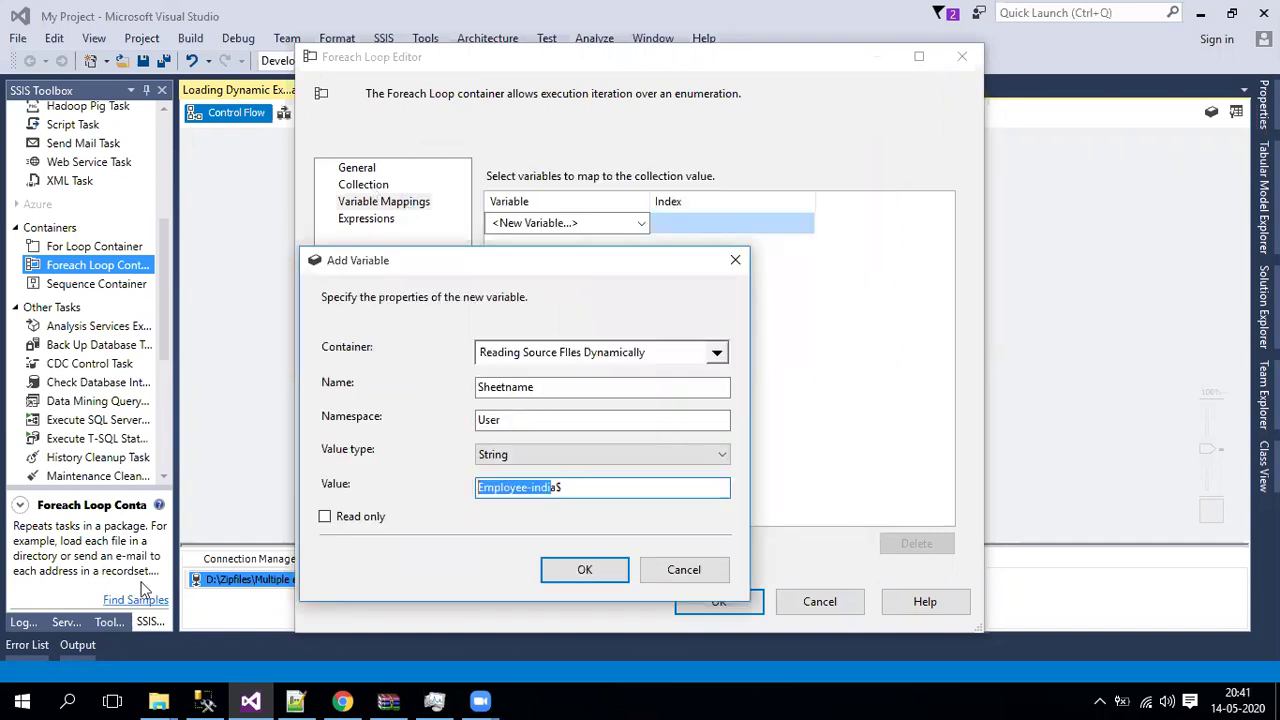
click(158, 700)
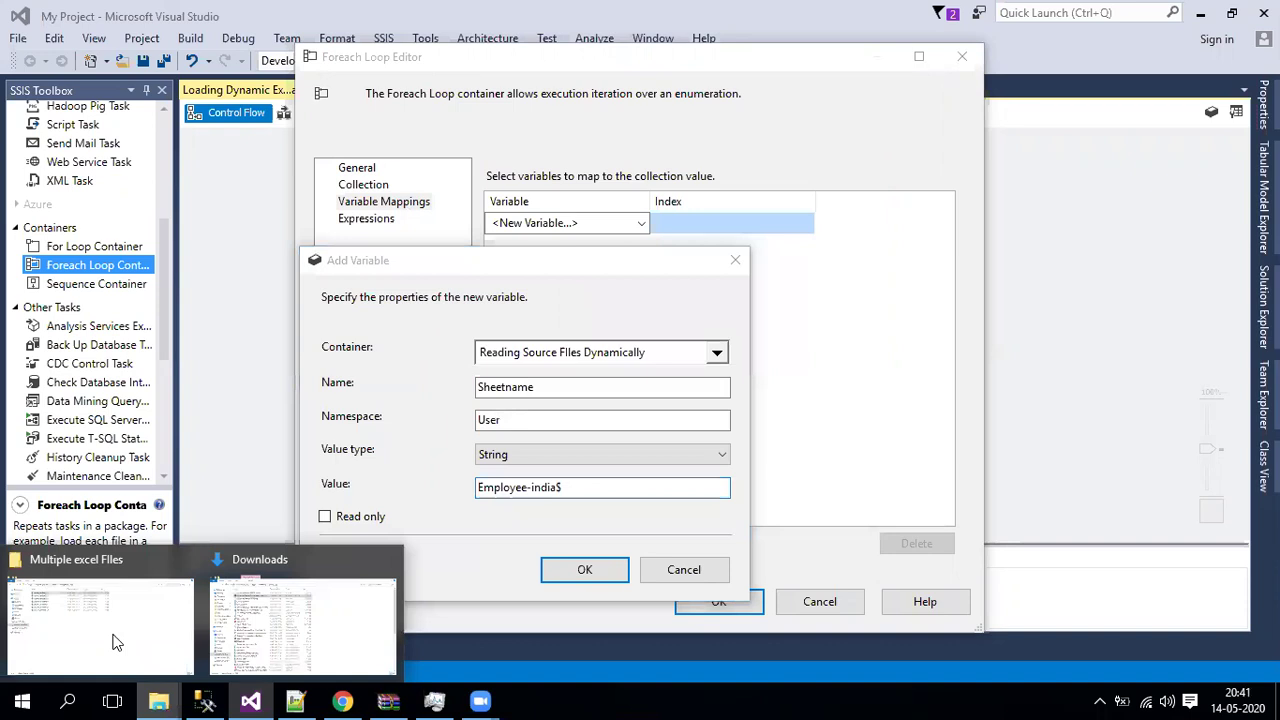
click(113, 641)
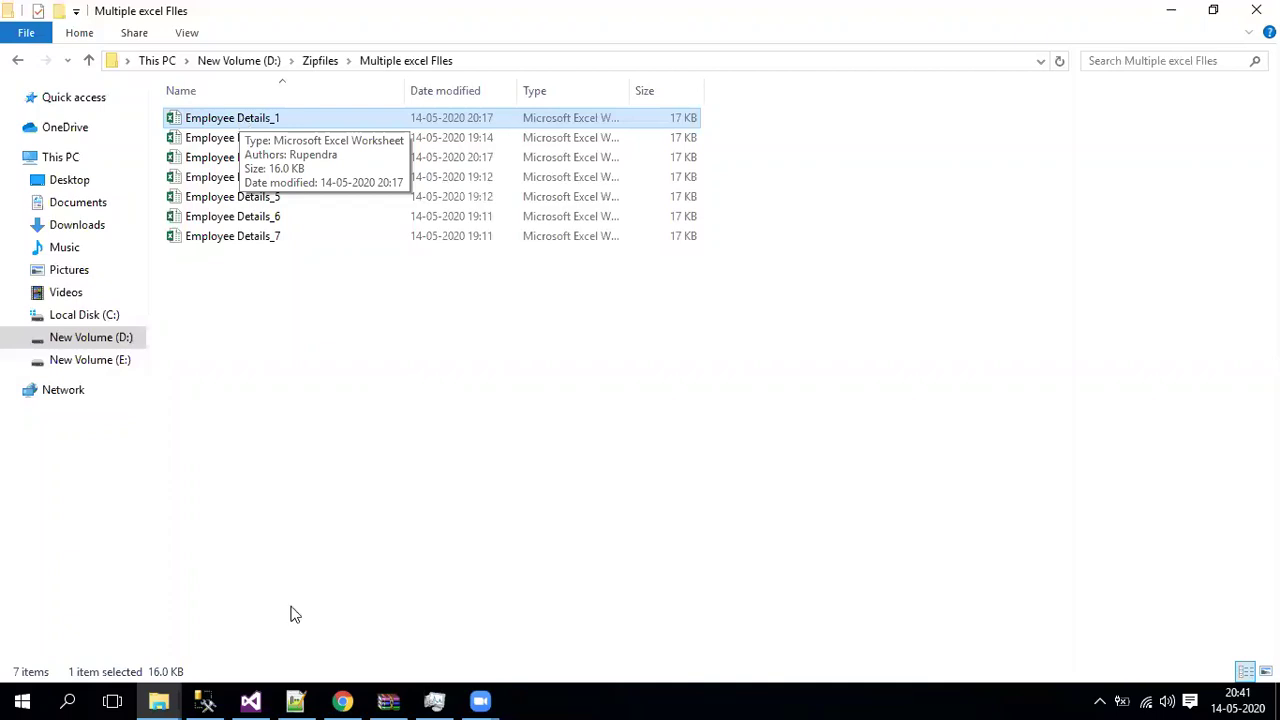
click(262, 699)
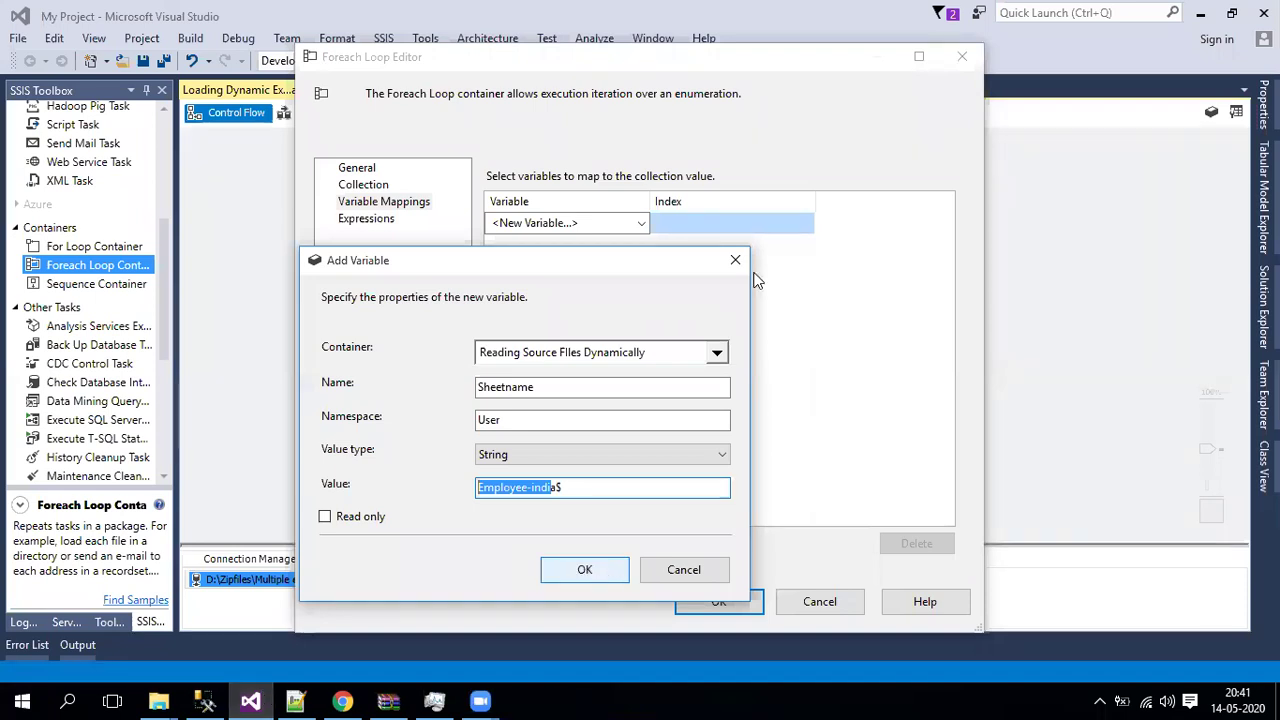
key(Return)
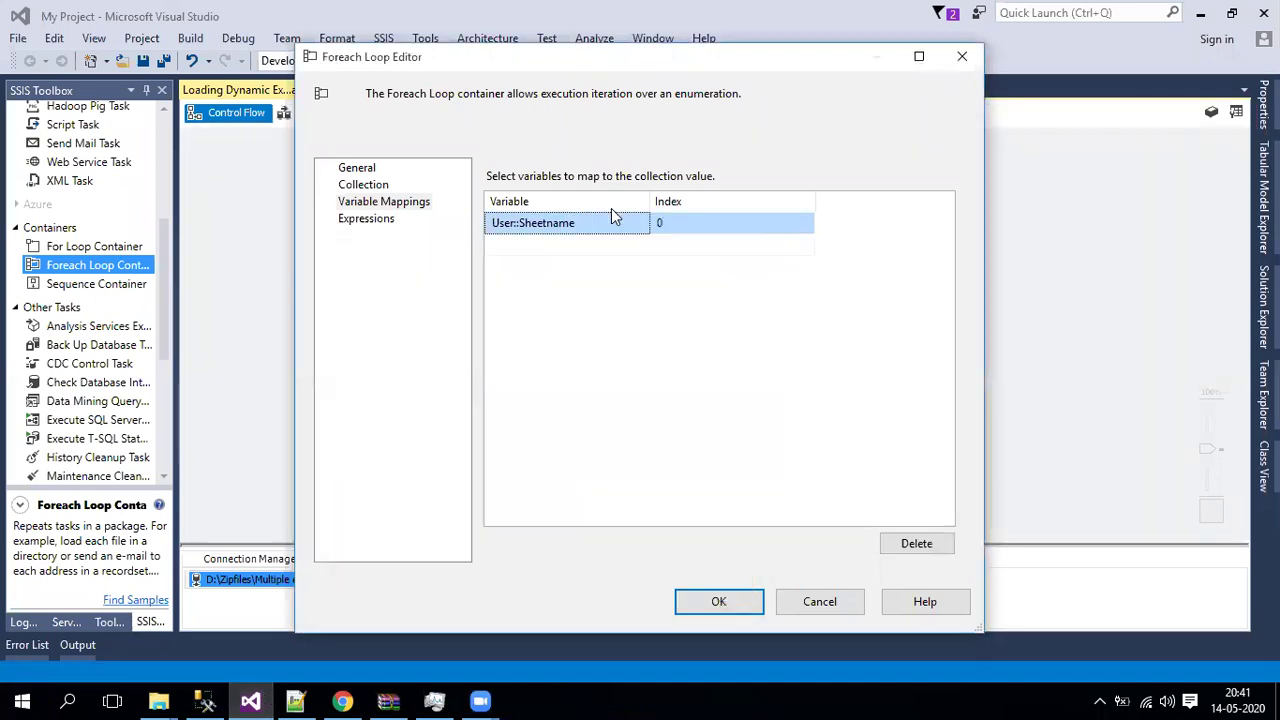
- Set the index of the User::Sheetname mapping to 2 and accept the Foreach loop's settings
click(685, 218)
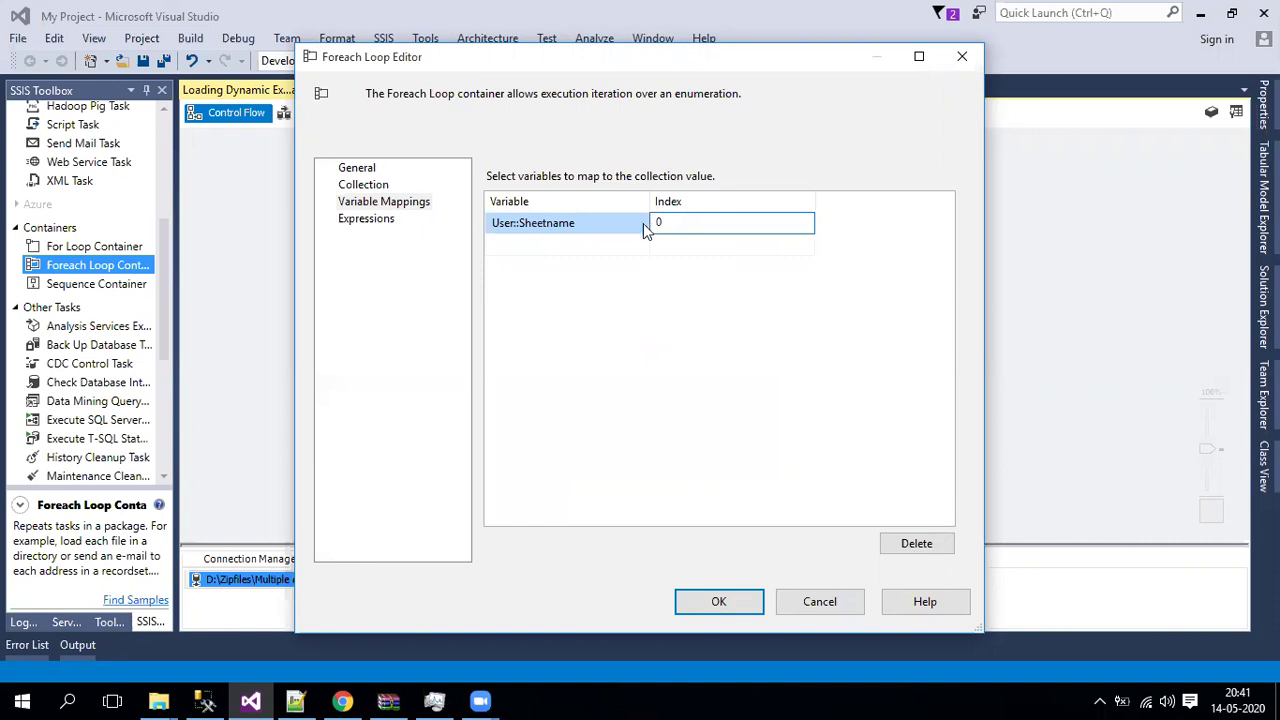
click(643, 223)
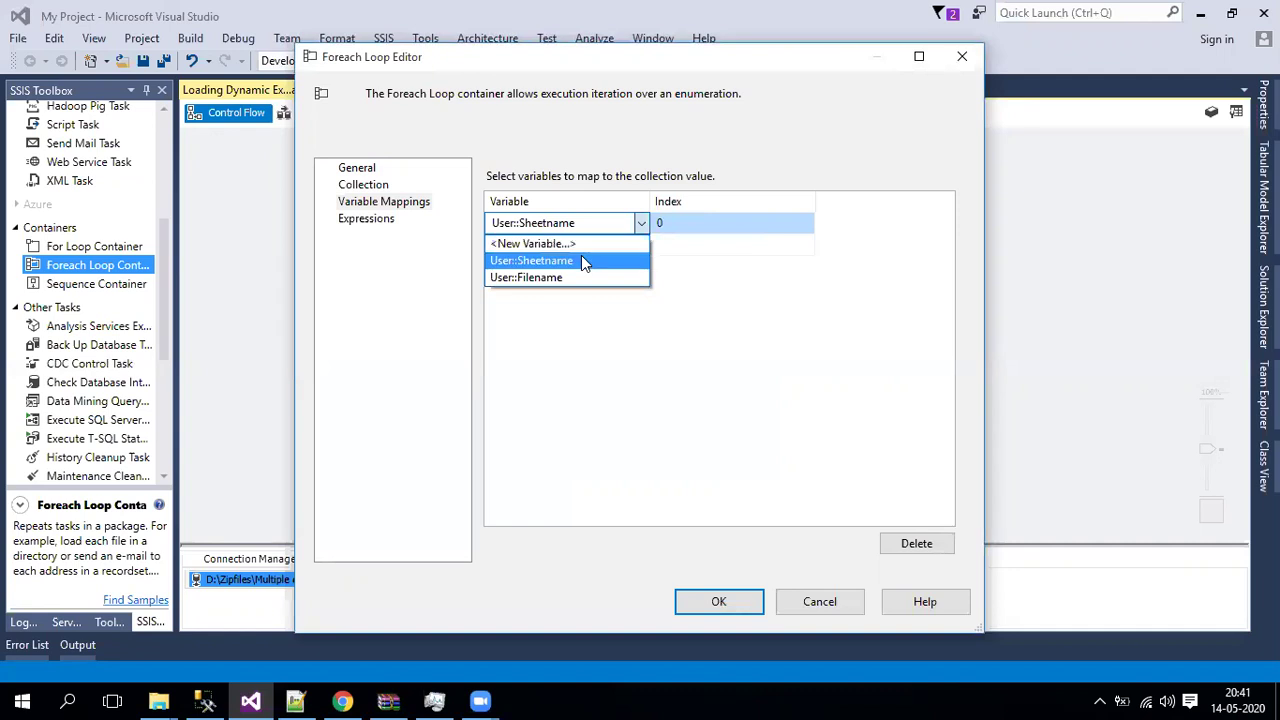
click(703, 227)
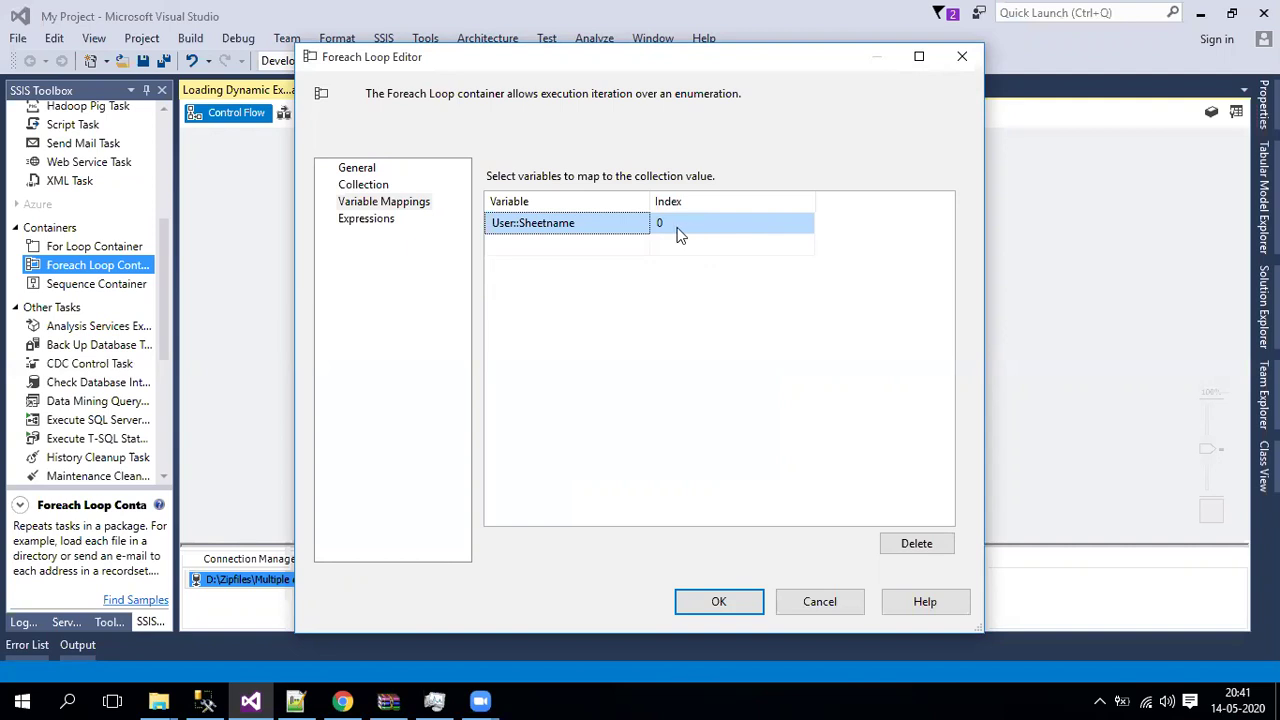
click(649, 218)
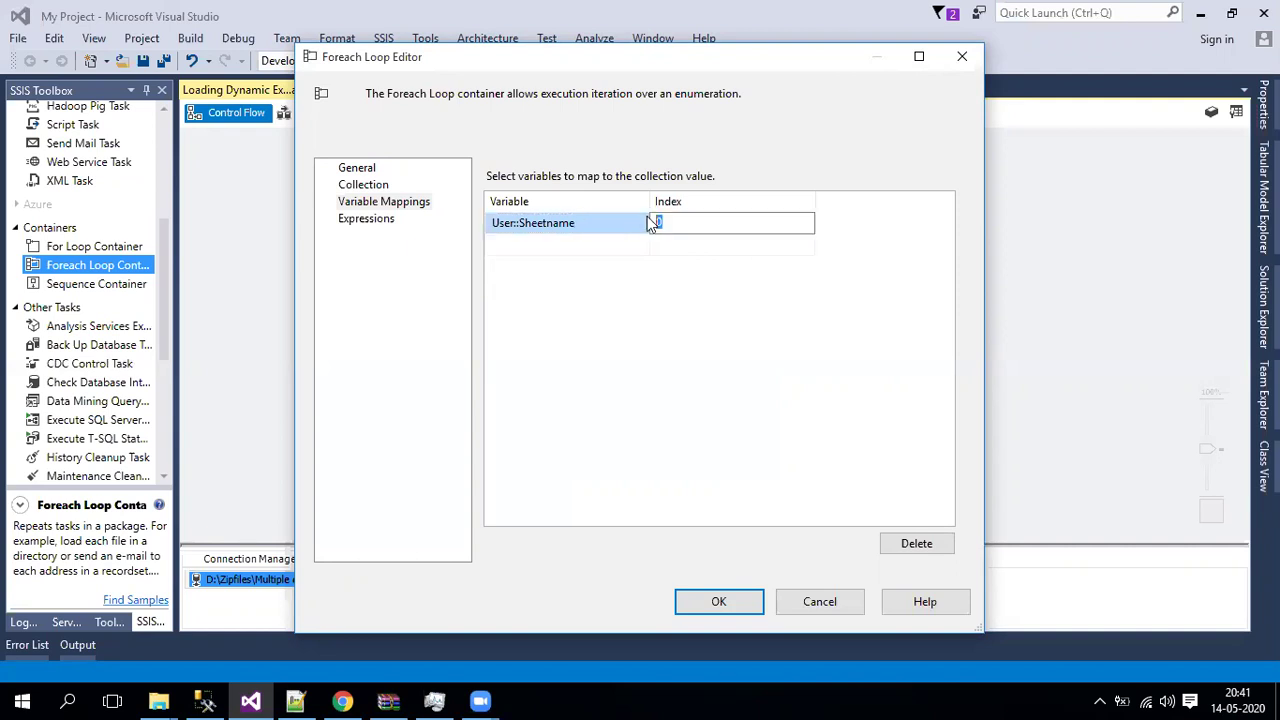
text(2)
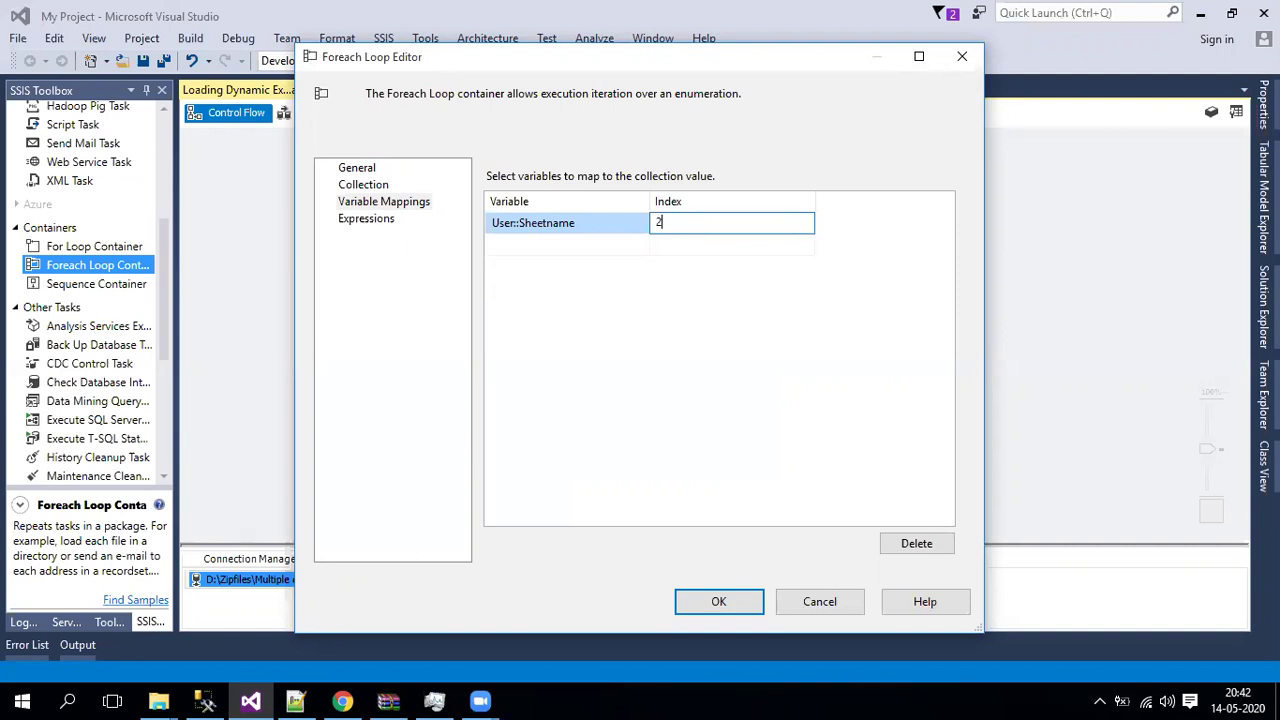
click(641, 231)
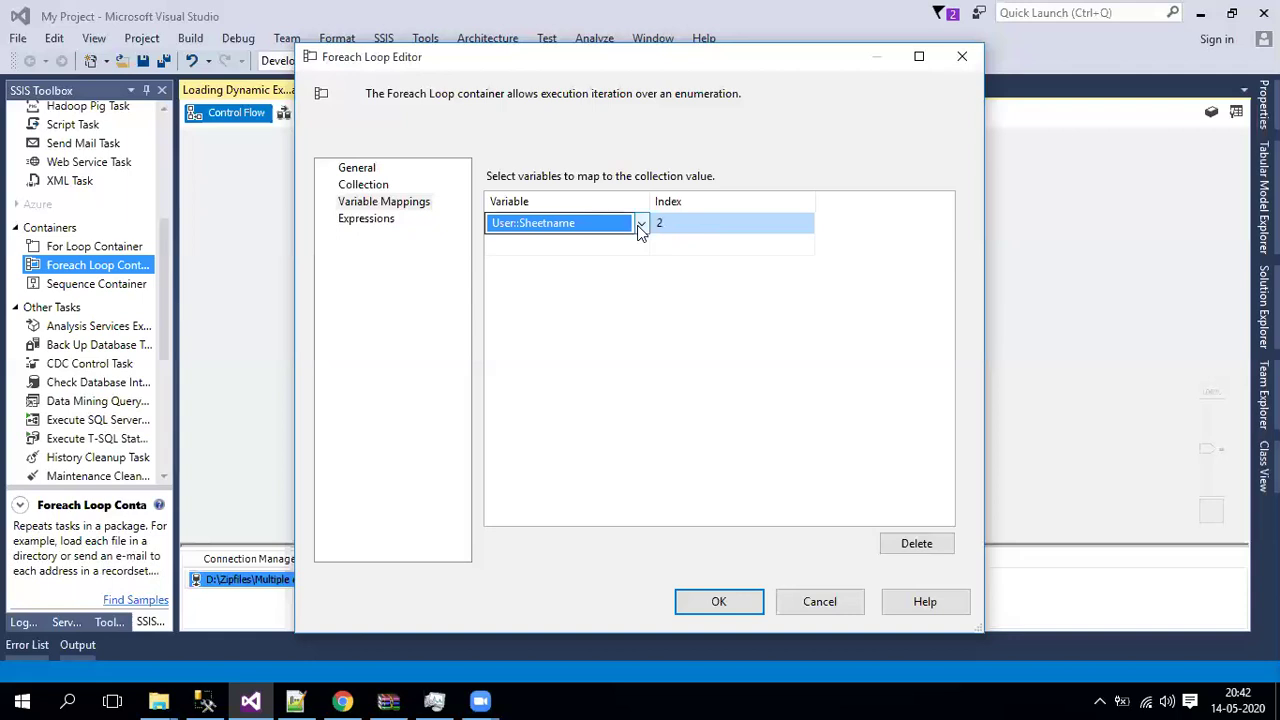
click(719, 602)
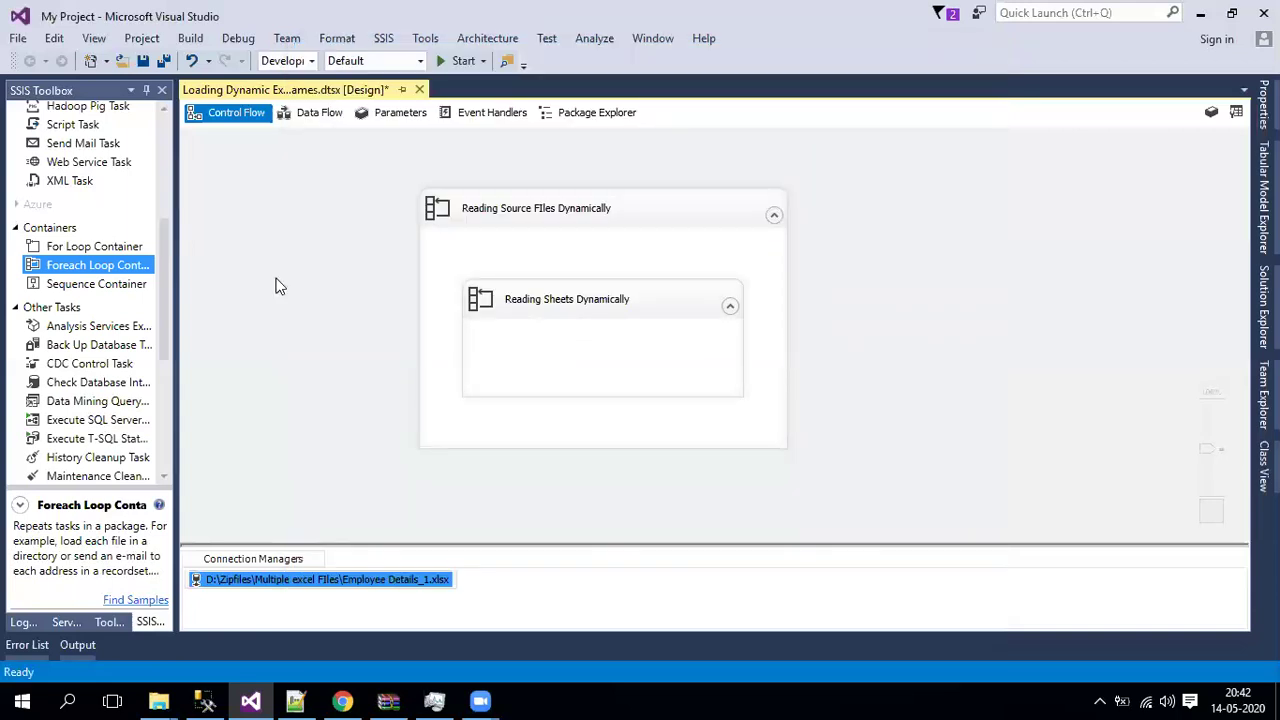
- Add a Data Flow Task inside the Reading Sheets Dynamically loop and open its data flow
click(162, 146)
drag(74, 132, 530, 342)
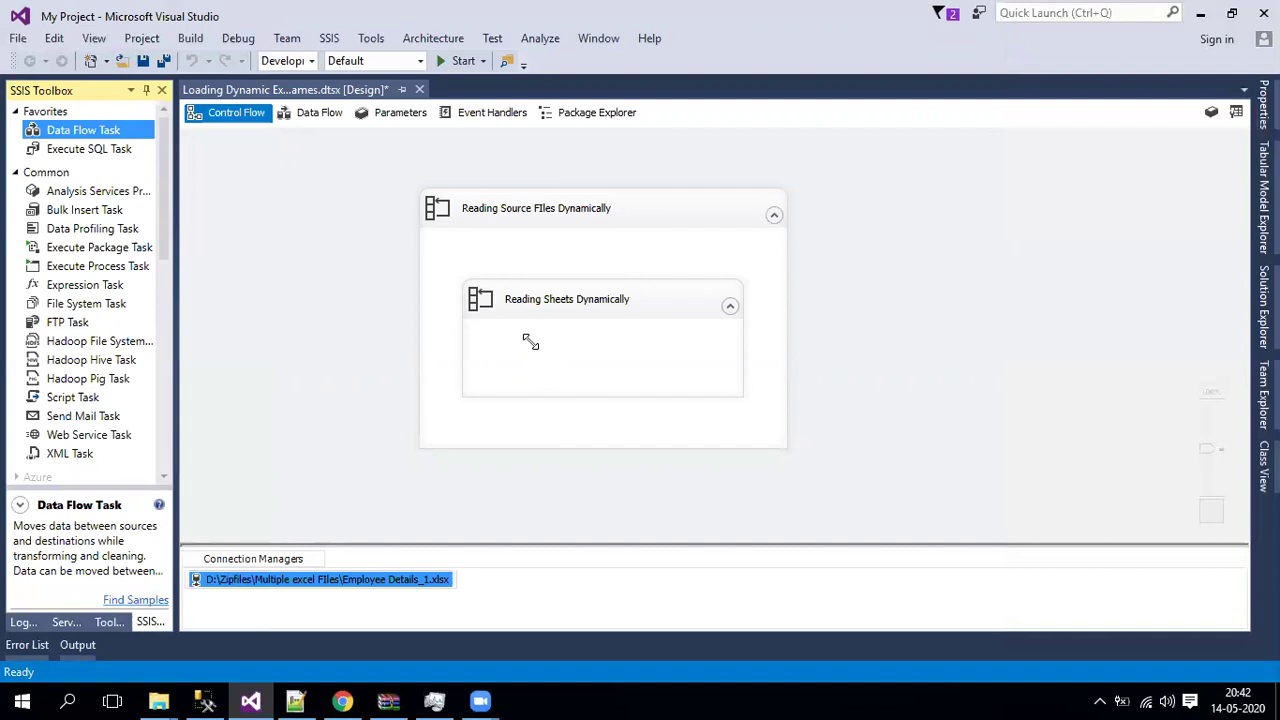
click(571, 303)
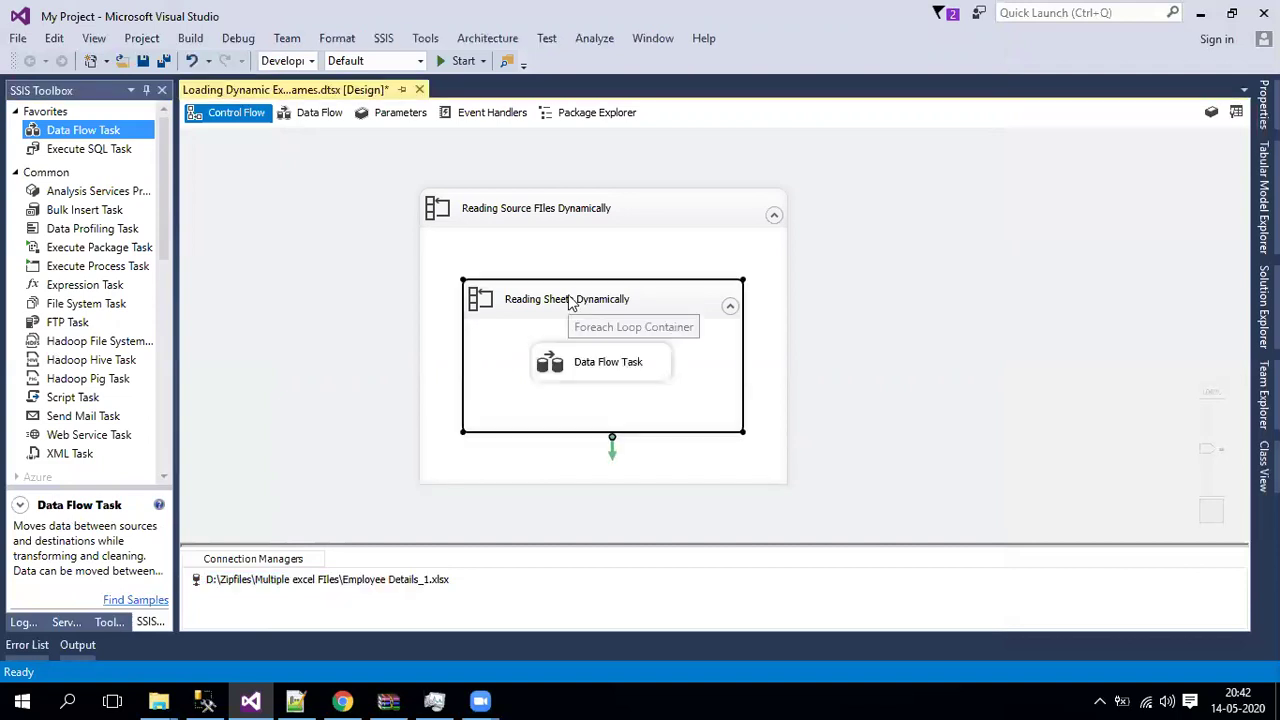
double_click(601, 370)
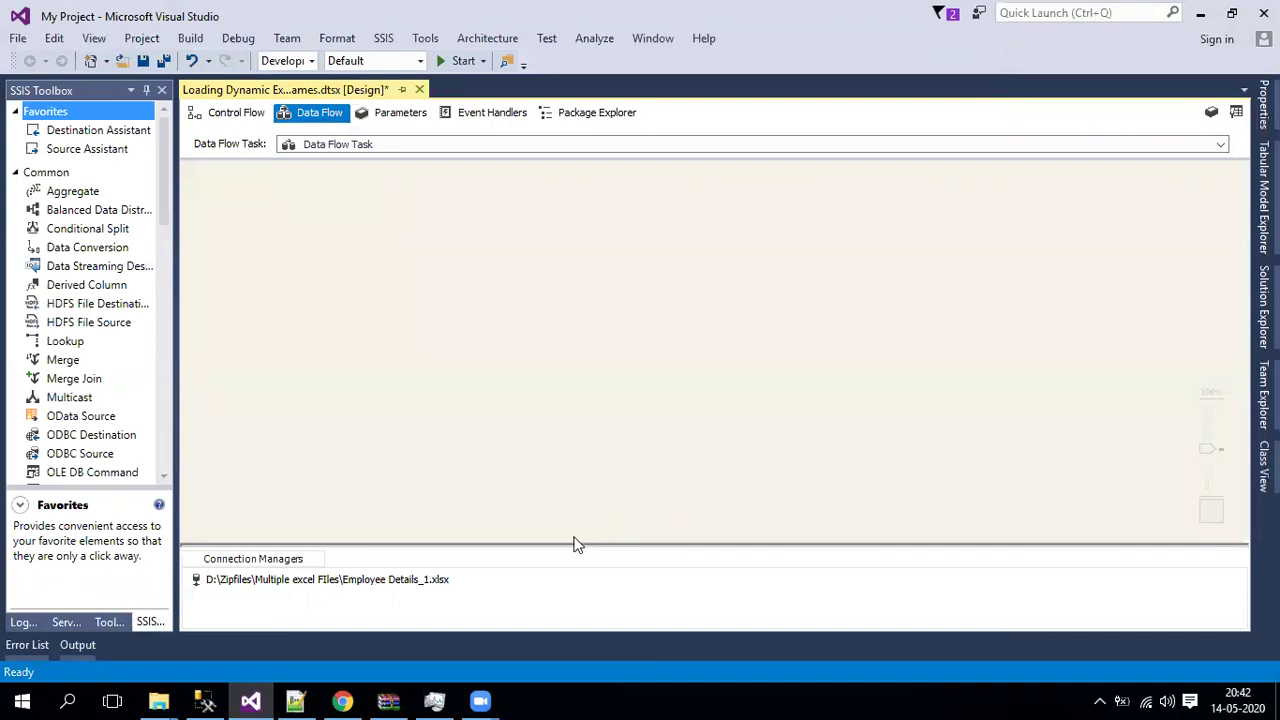
- Add an EXCEL connection manager for D:\Zipfiles\Multiple excel FIles\Employee Details_1.xlsx, using version Microsoft Excel 2007-2010 with column names in the first row
right_click(531, 592)
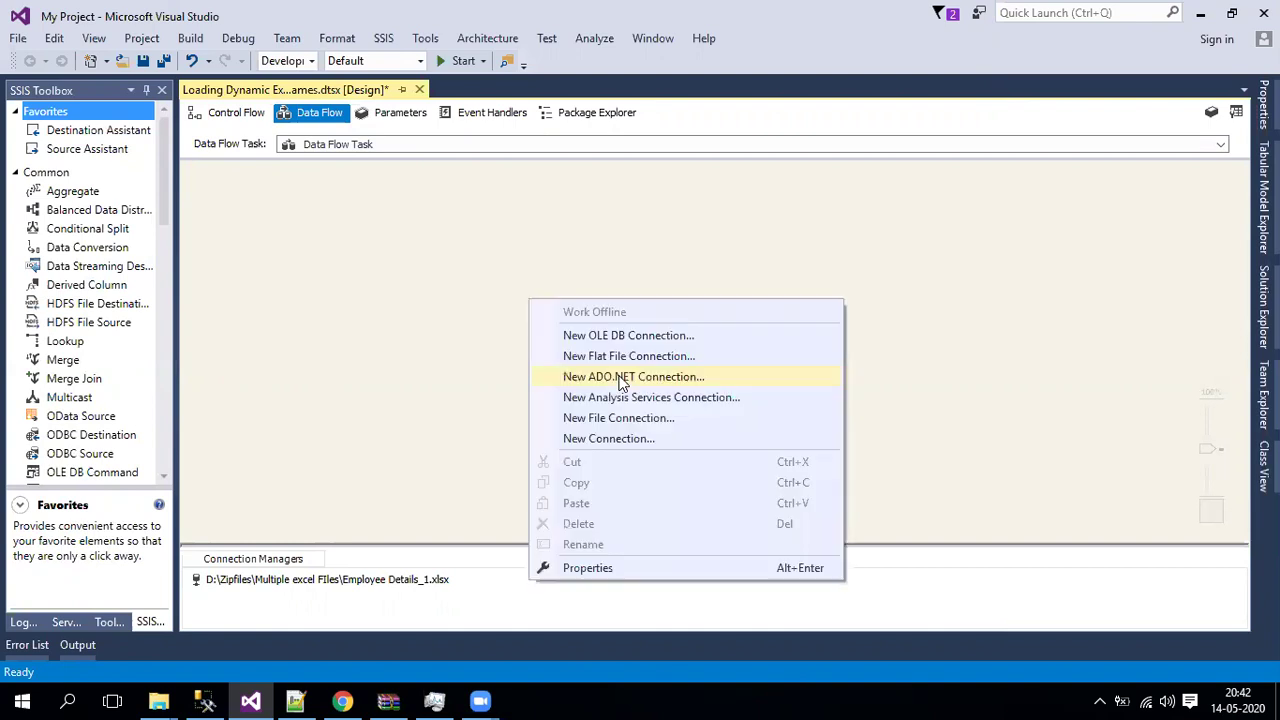
click(577, 440)
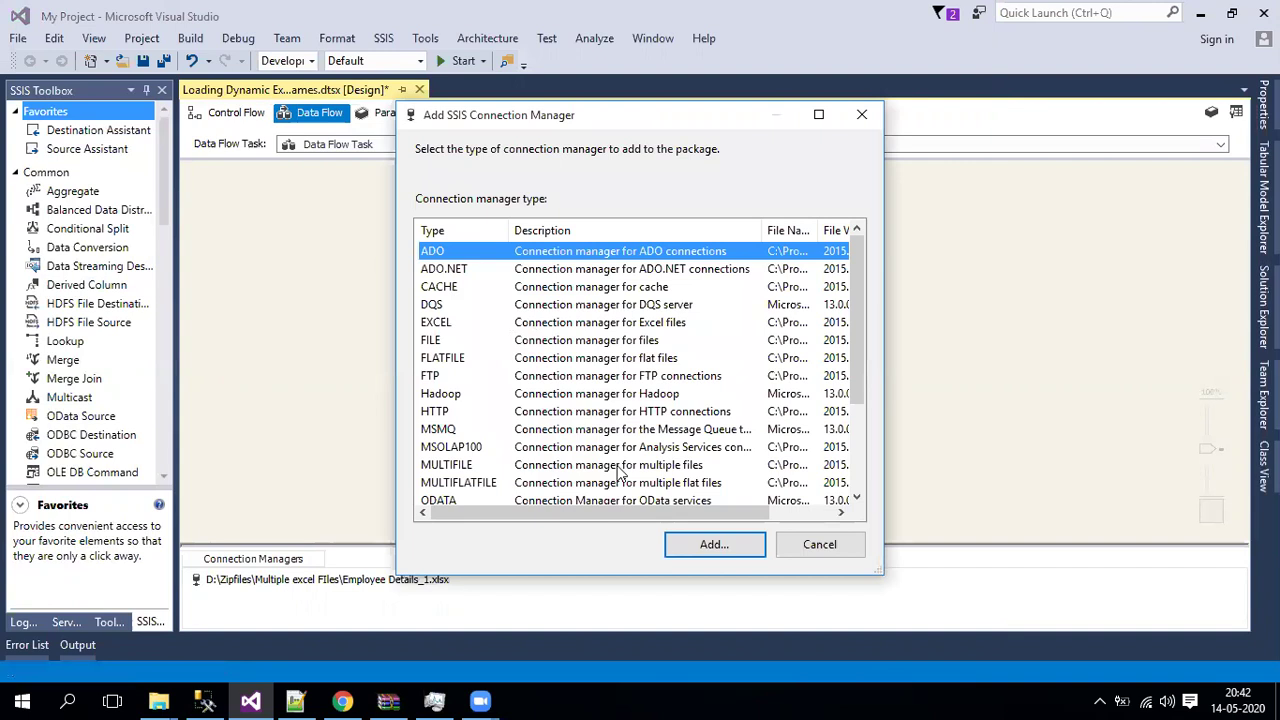
click(714, 545)
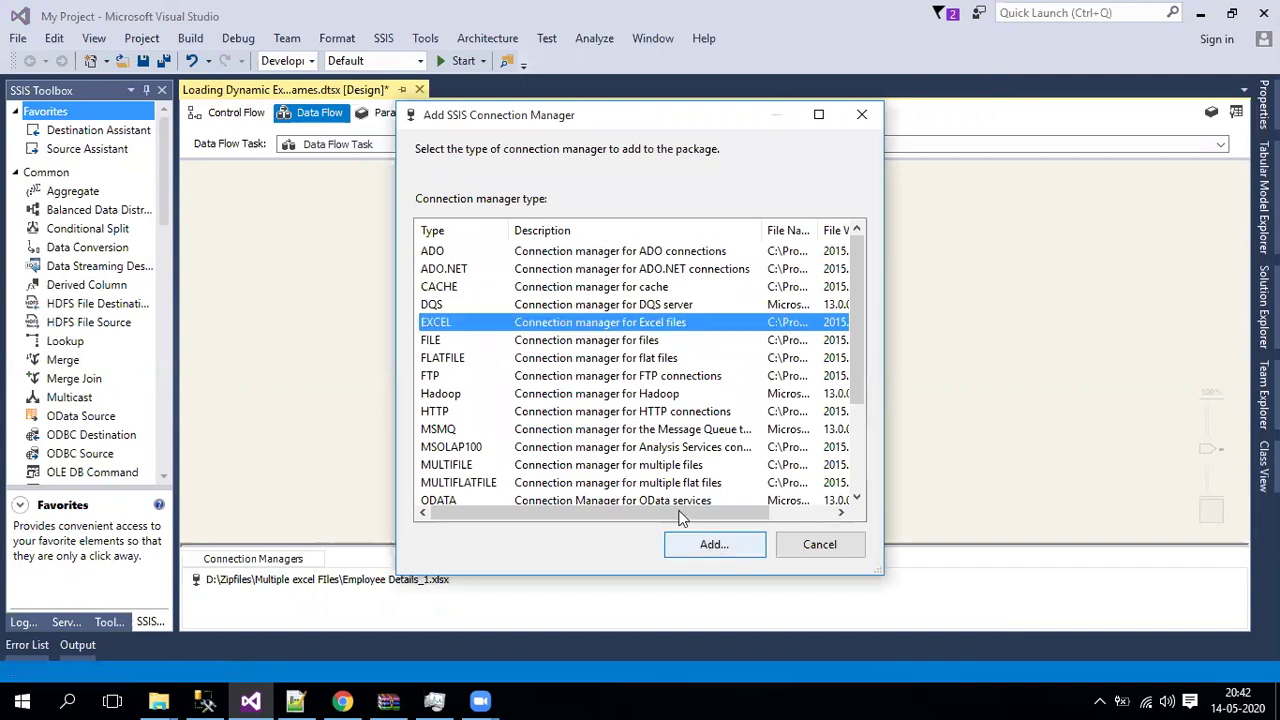
click(886, 288)
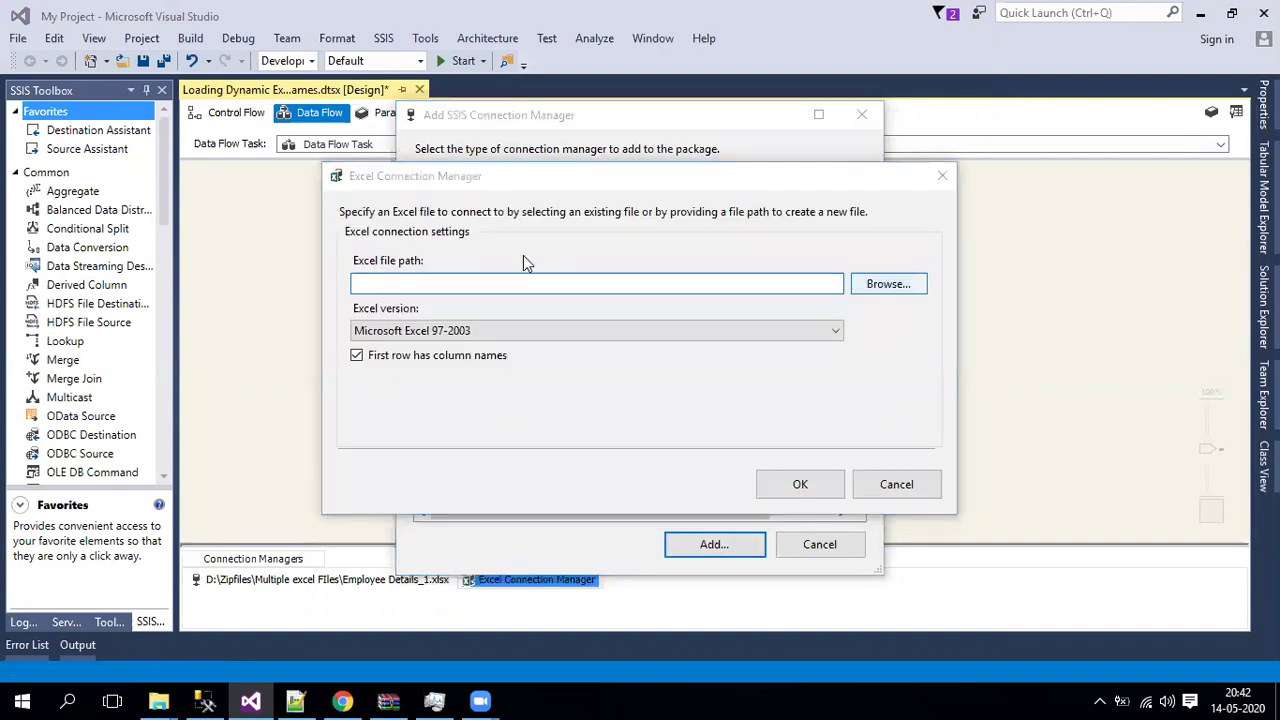
double_click(568, 330)
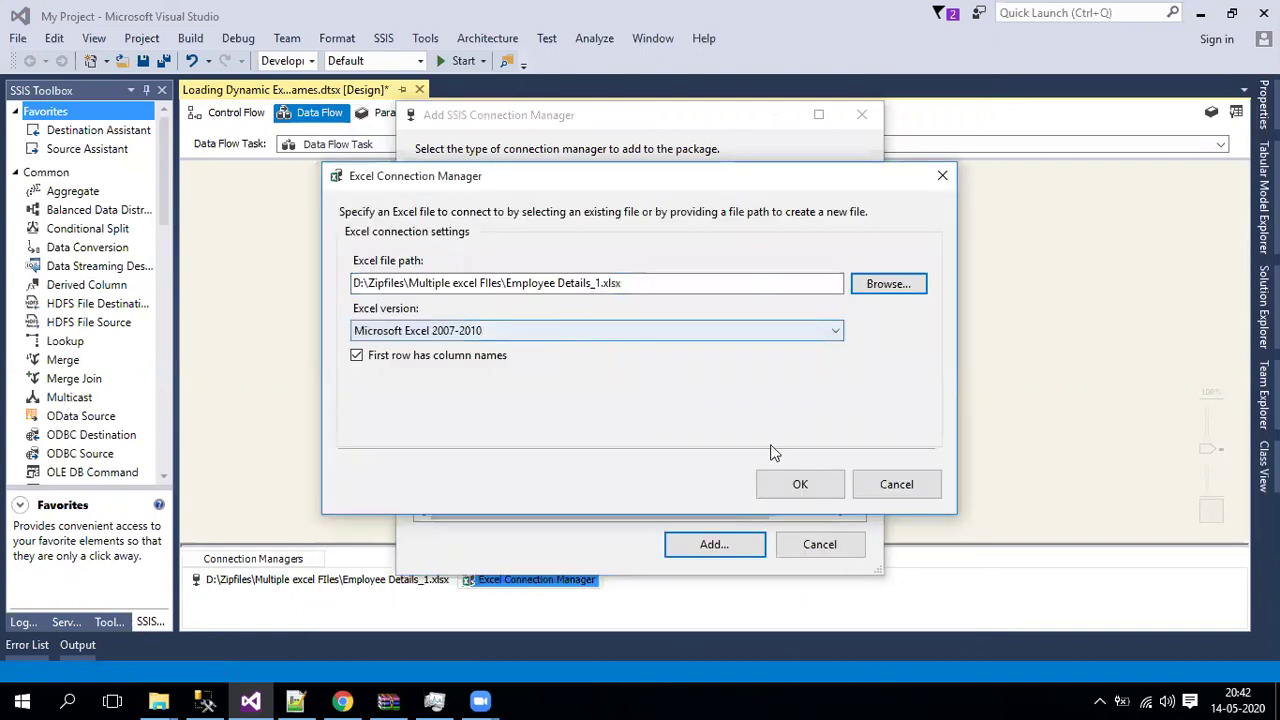
click(787, 491)
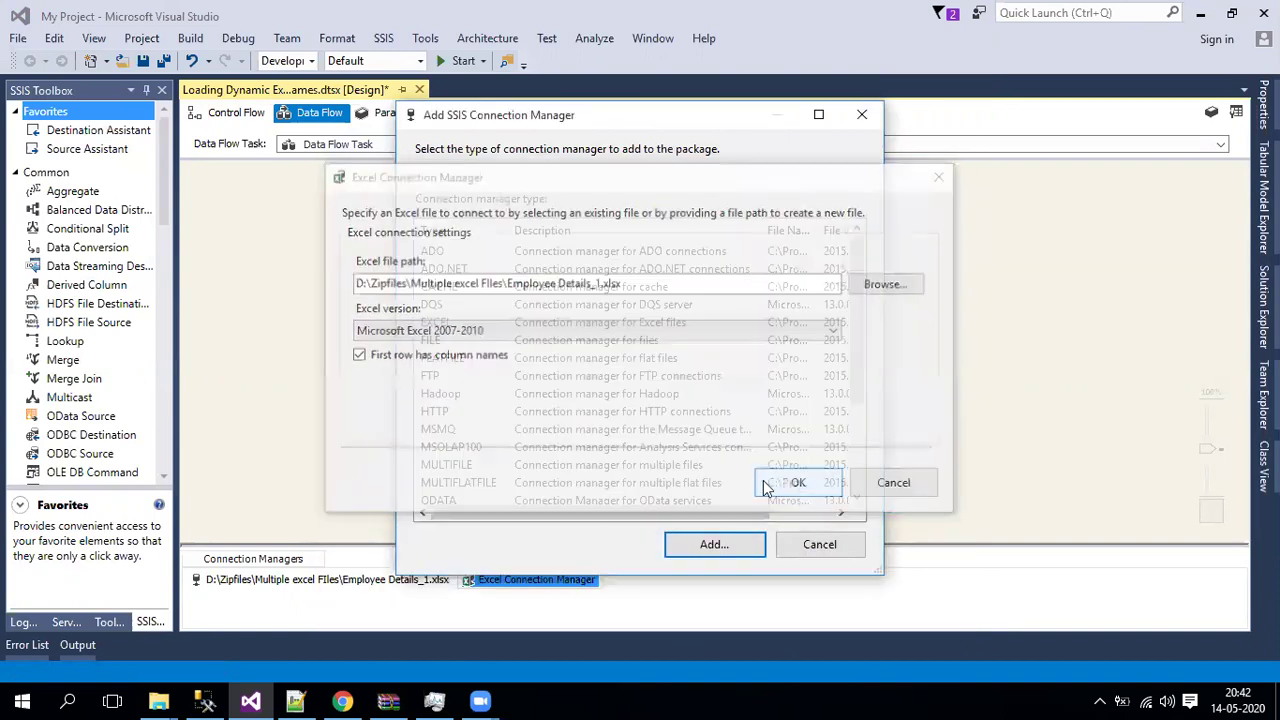
- Rename the Excel connection manager to Source Connection
right_click(552, 580)
click(600, 537)
text(So)
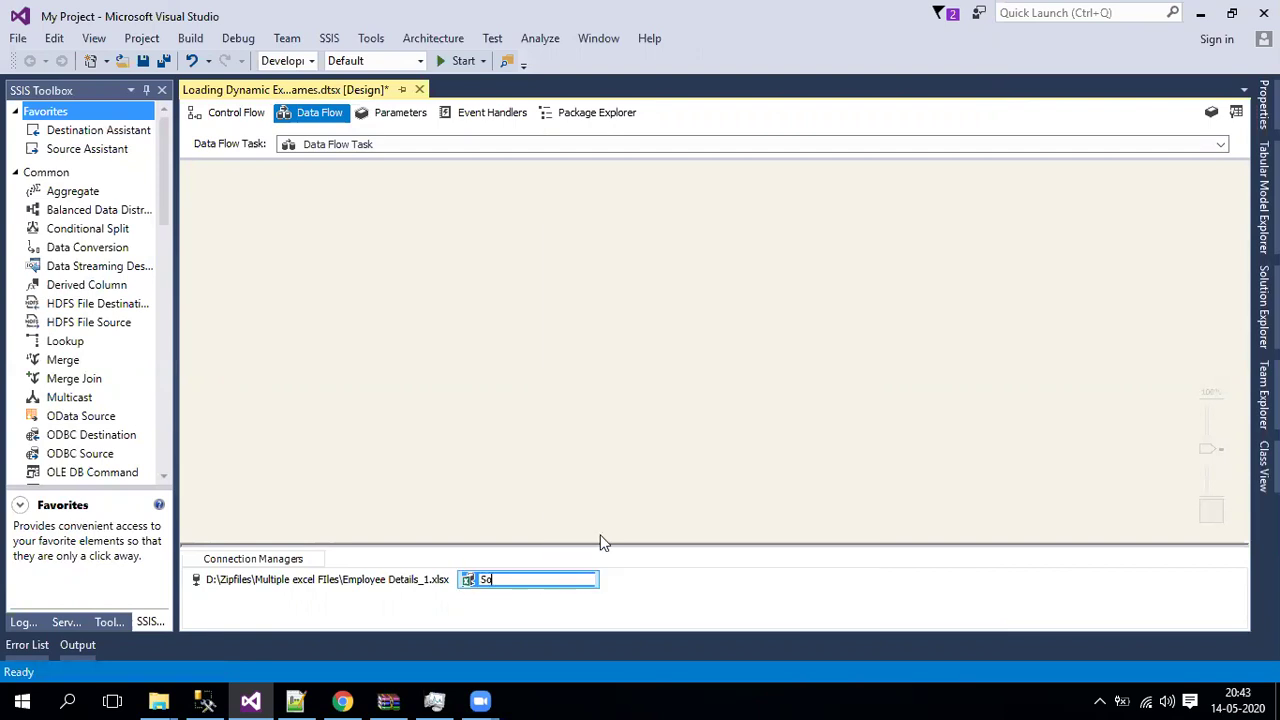
text(urce Connection)
key(Return)
- Add an OLE DB connection manager based on the existing data connection DESKTOP-G77EU3A.VRTechnoSoft
right_click(620, 567)
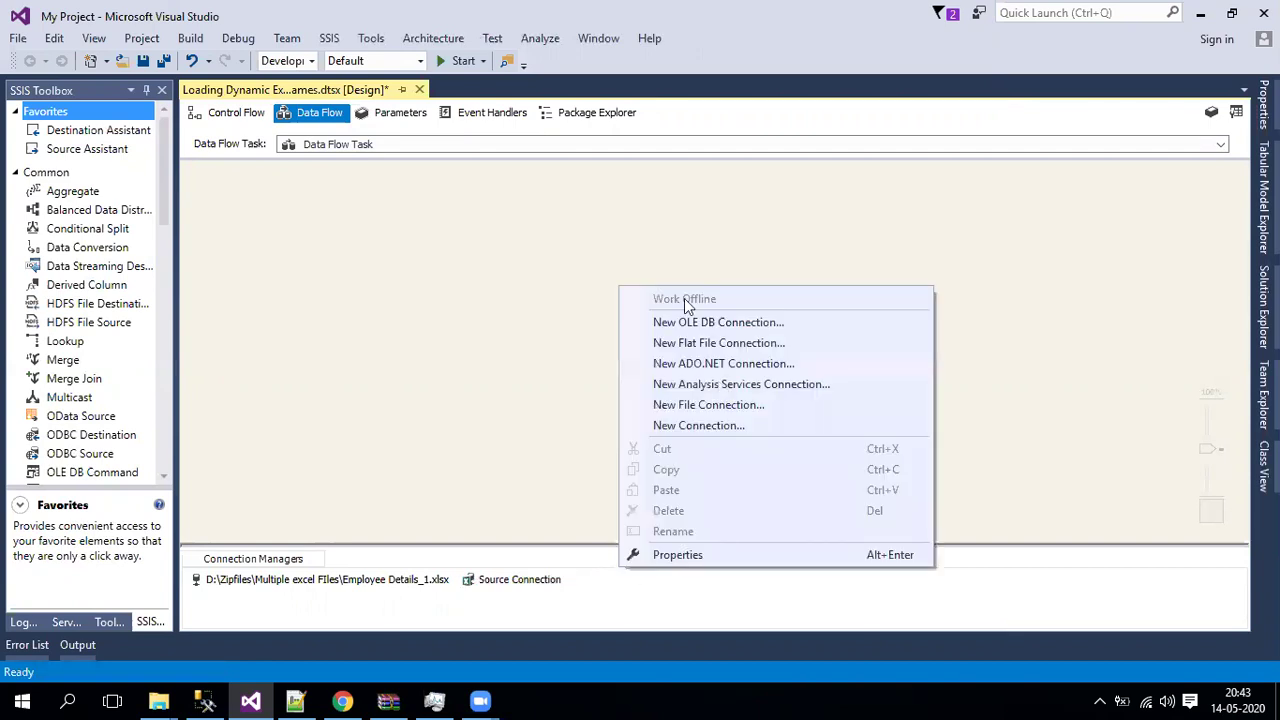
click(684, 324)
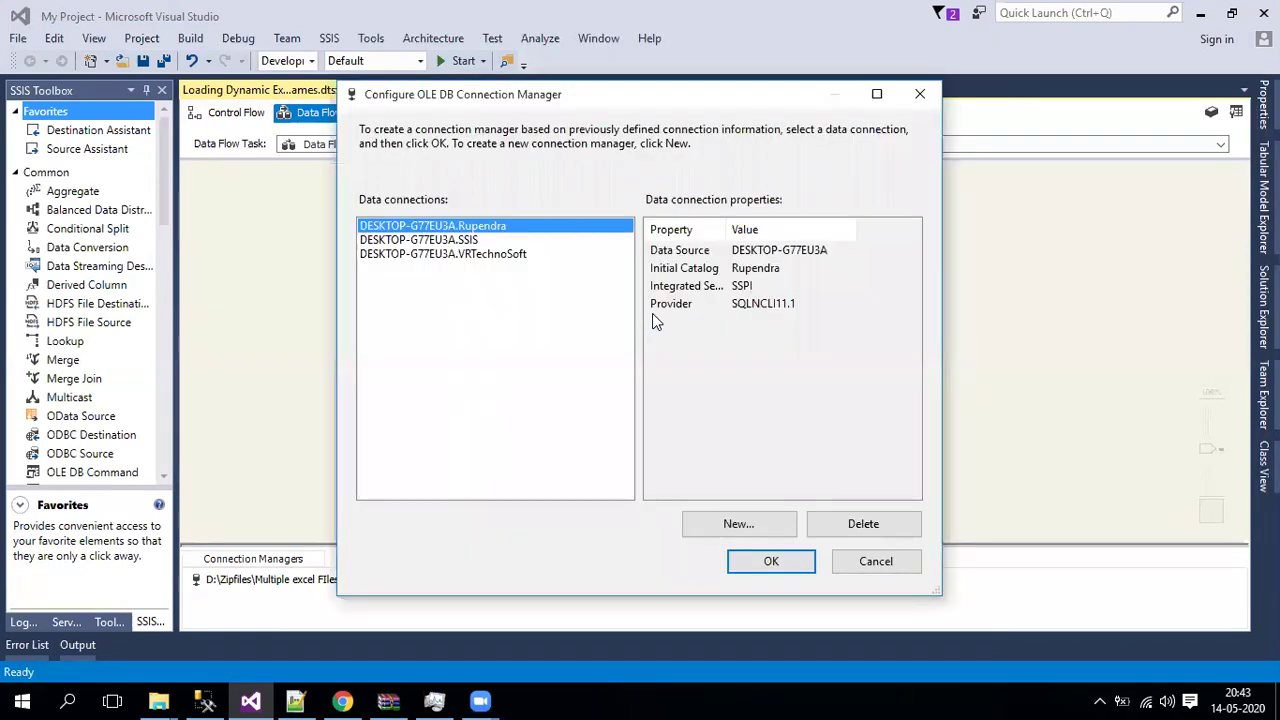
click(510, 255)
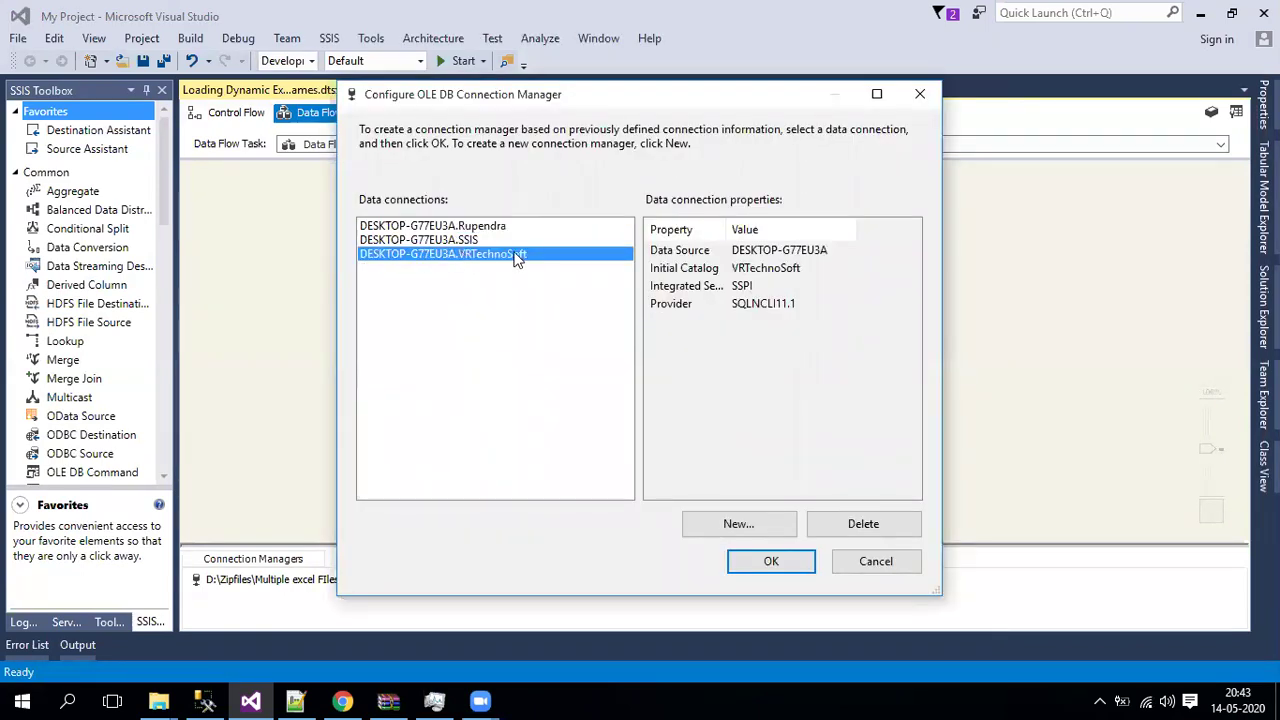
click(780, 563)
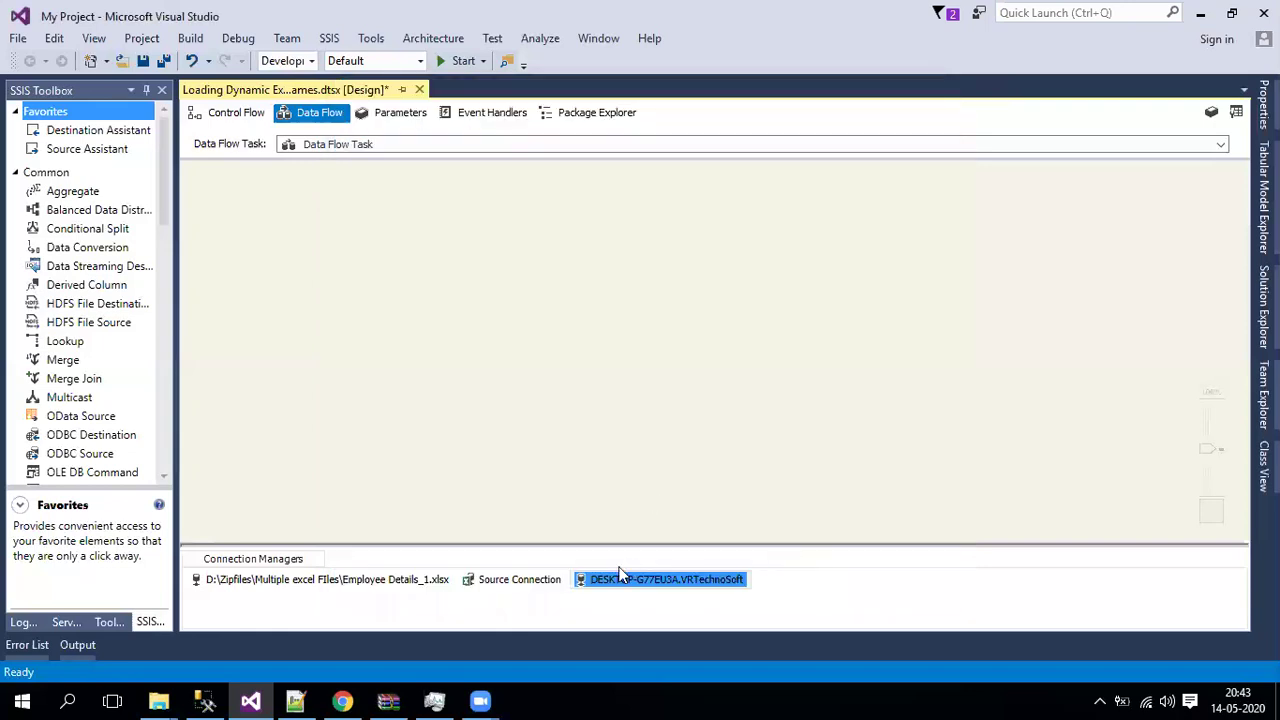
- Rename the new OLE DB connection manager to Destination Connection
click(684, 535)
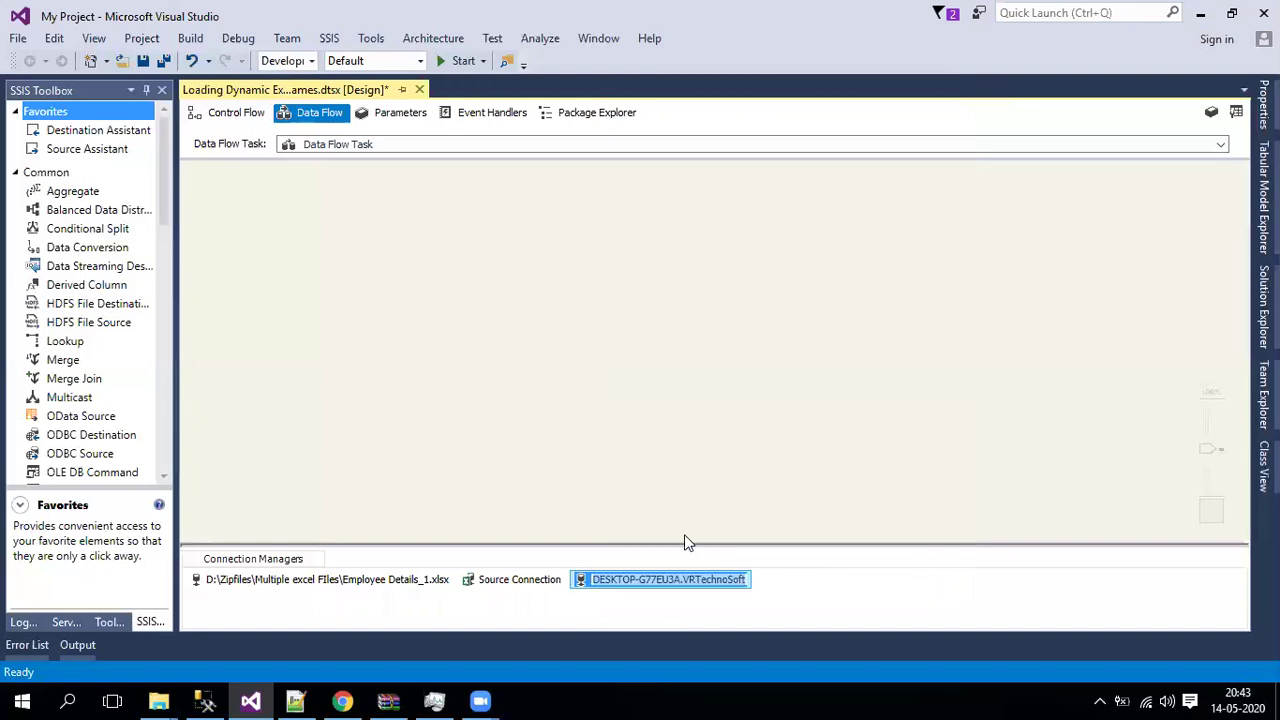
text(Destination Connection)
key(Return)
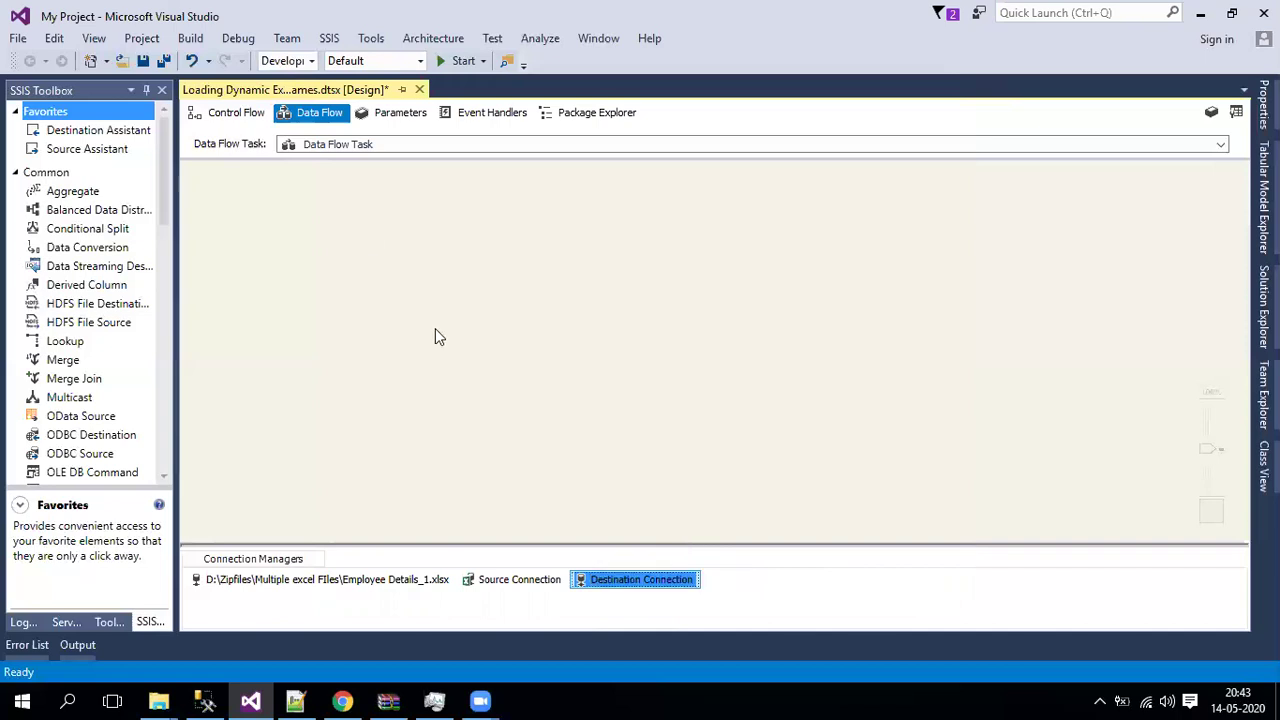
click(367, 236)
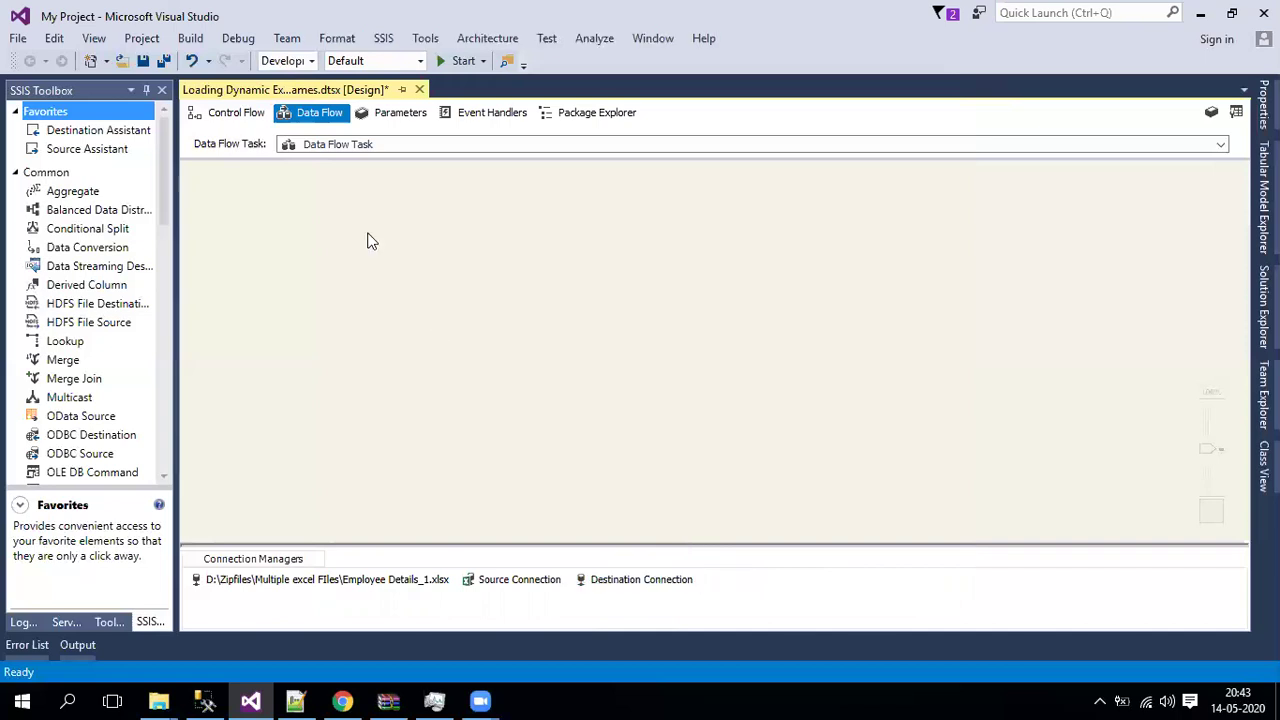
- Add an Excel source to the data flow with the Source Assistant, using the Source Connection manager
click(87, 149)
drag(87, 149, 555, 229)
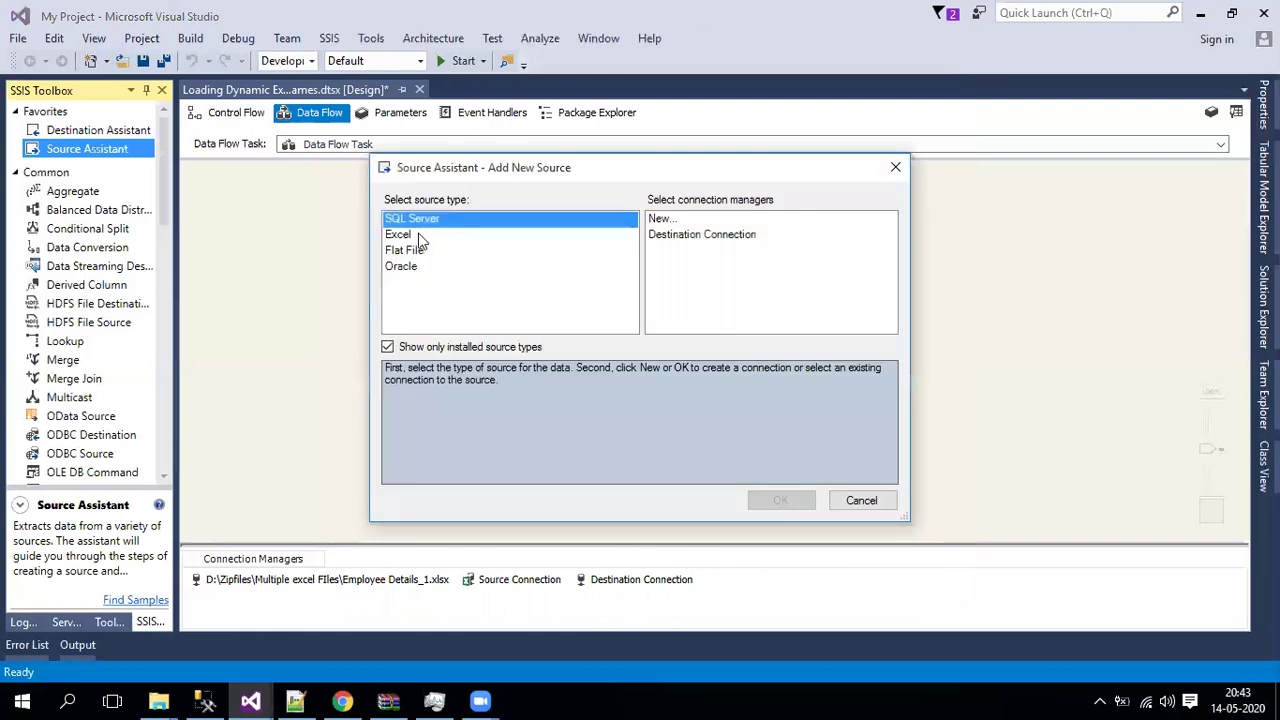
click(405, 234)
click(683, 238)
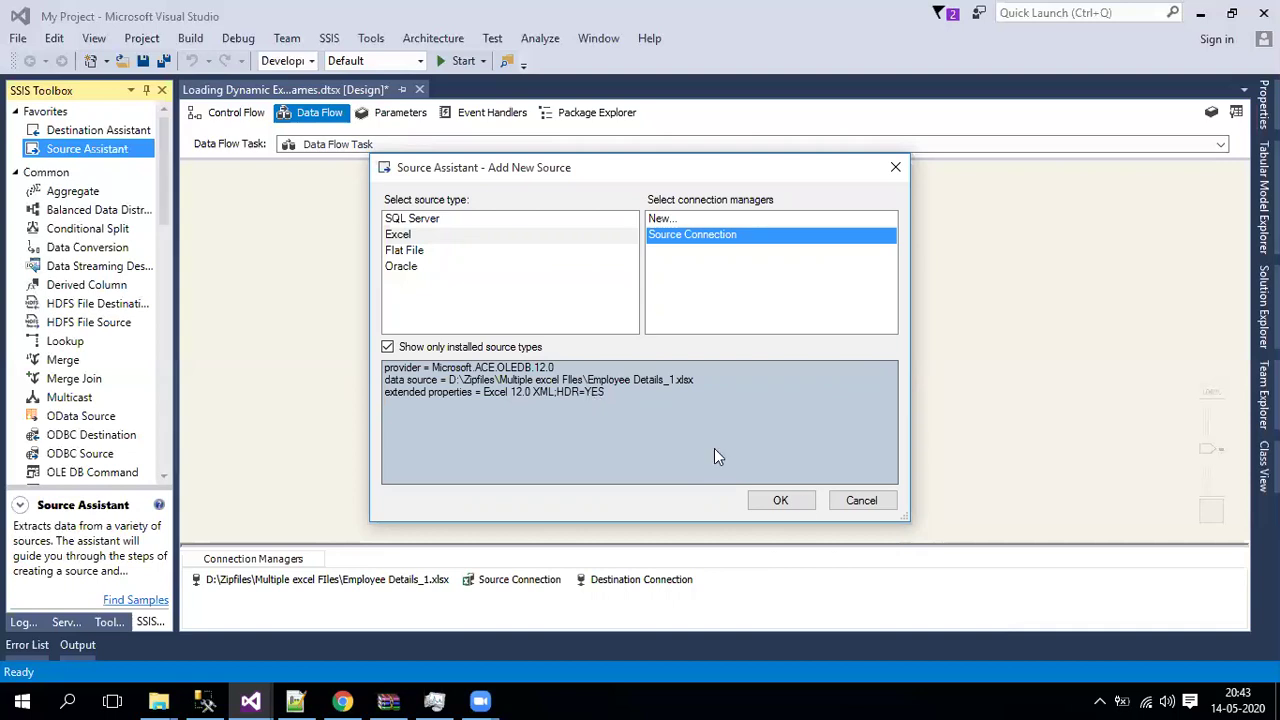
click(803, 507)
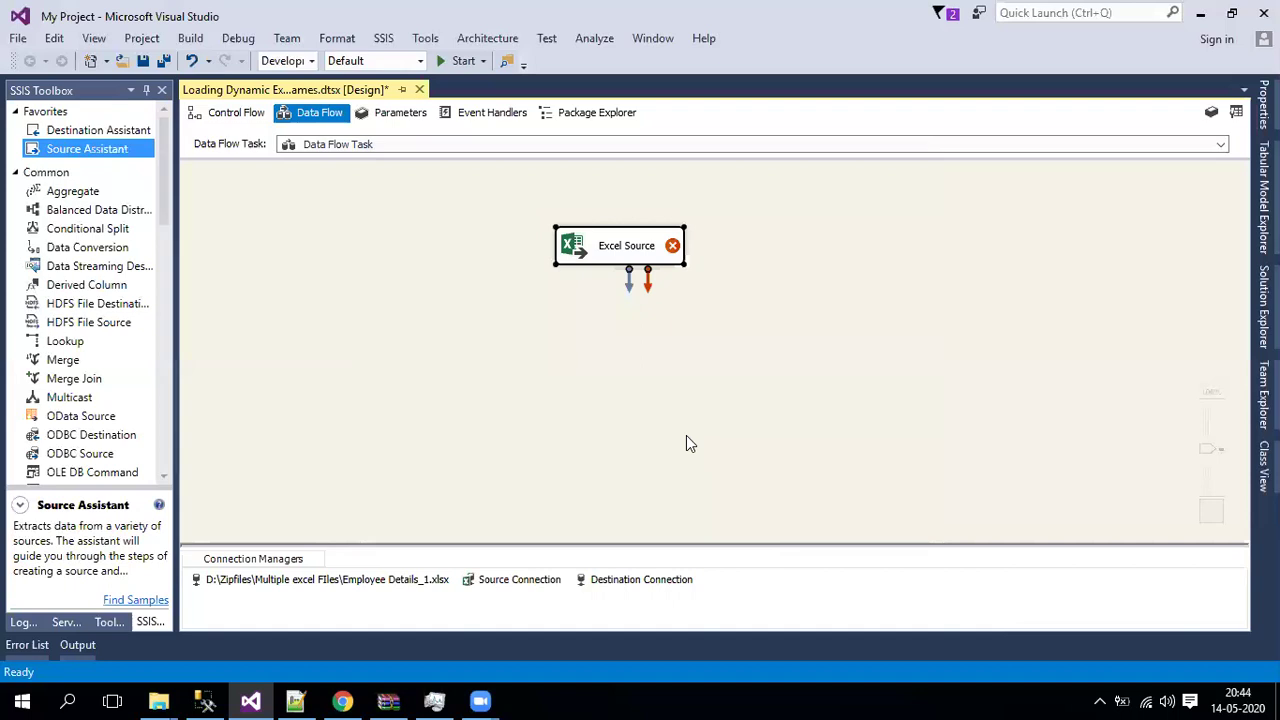
- Configure the Excel Source with data access mode Table name or view name variable and variable User::Sheetname, review its columns and accept the settings
double_click(598, 246)
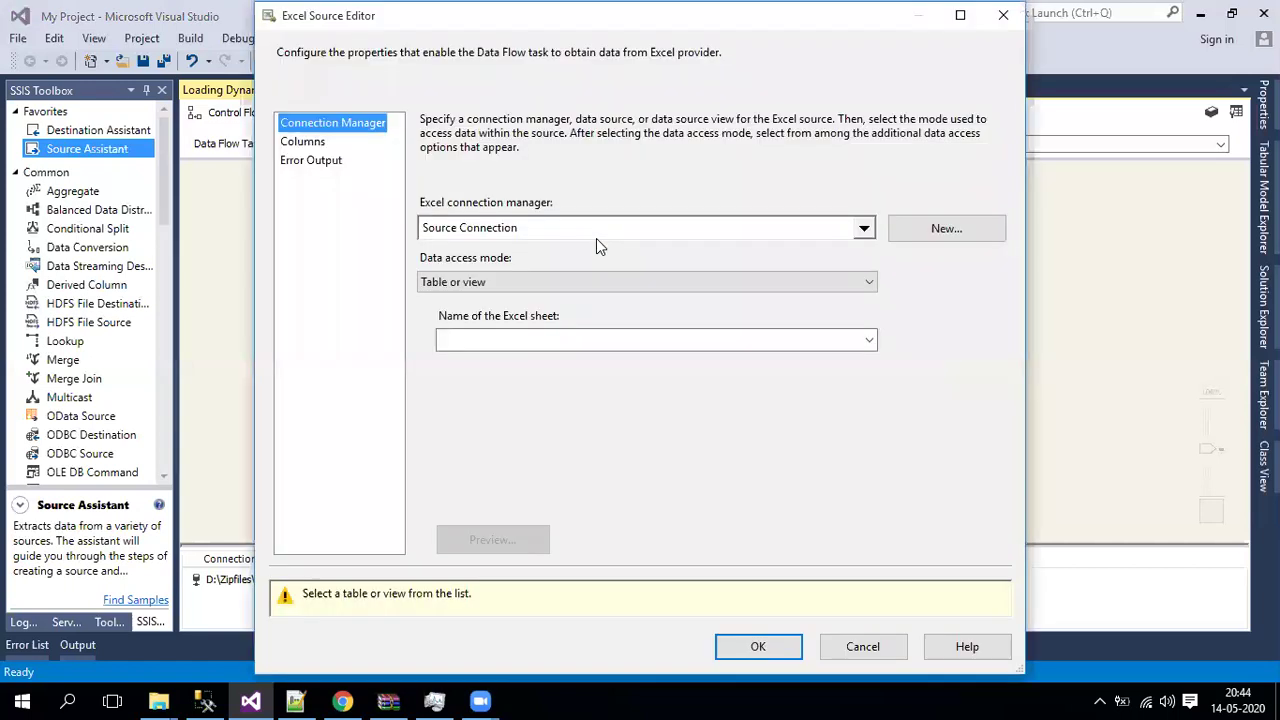
click(870, 343)
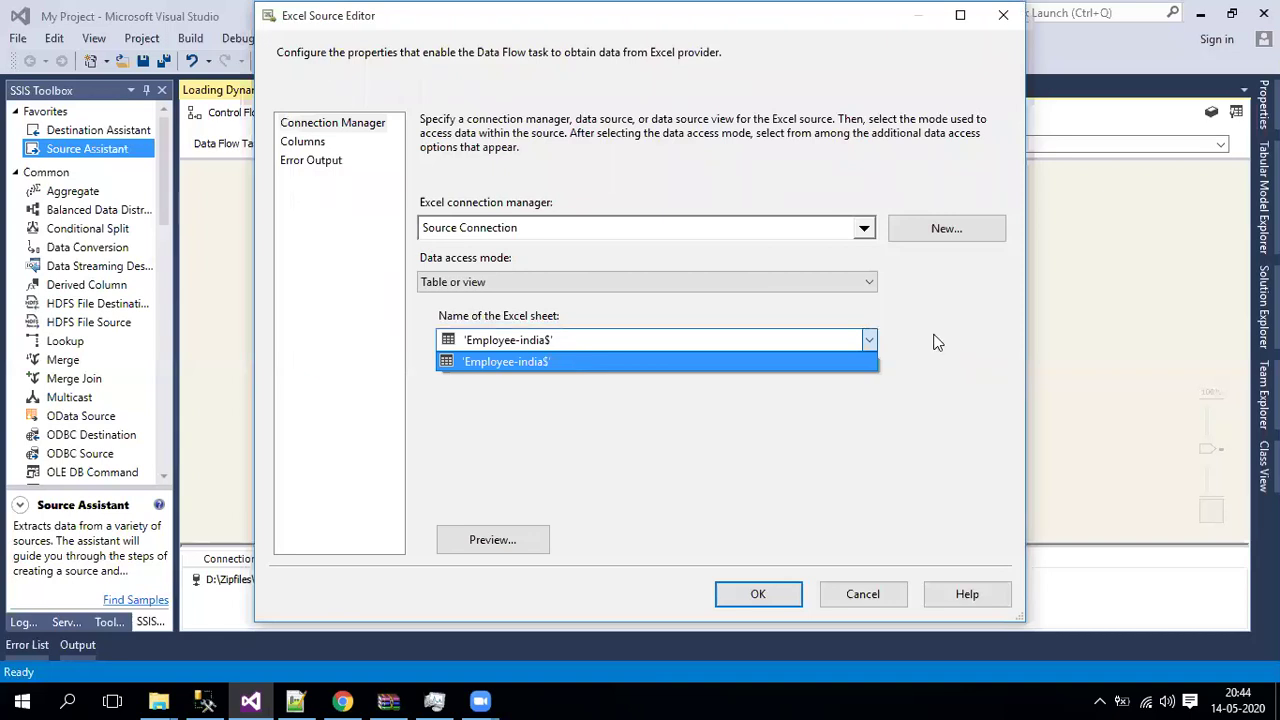
click(668, 277)
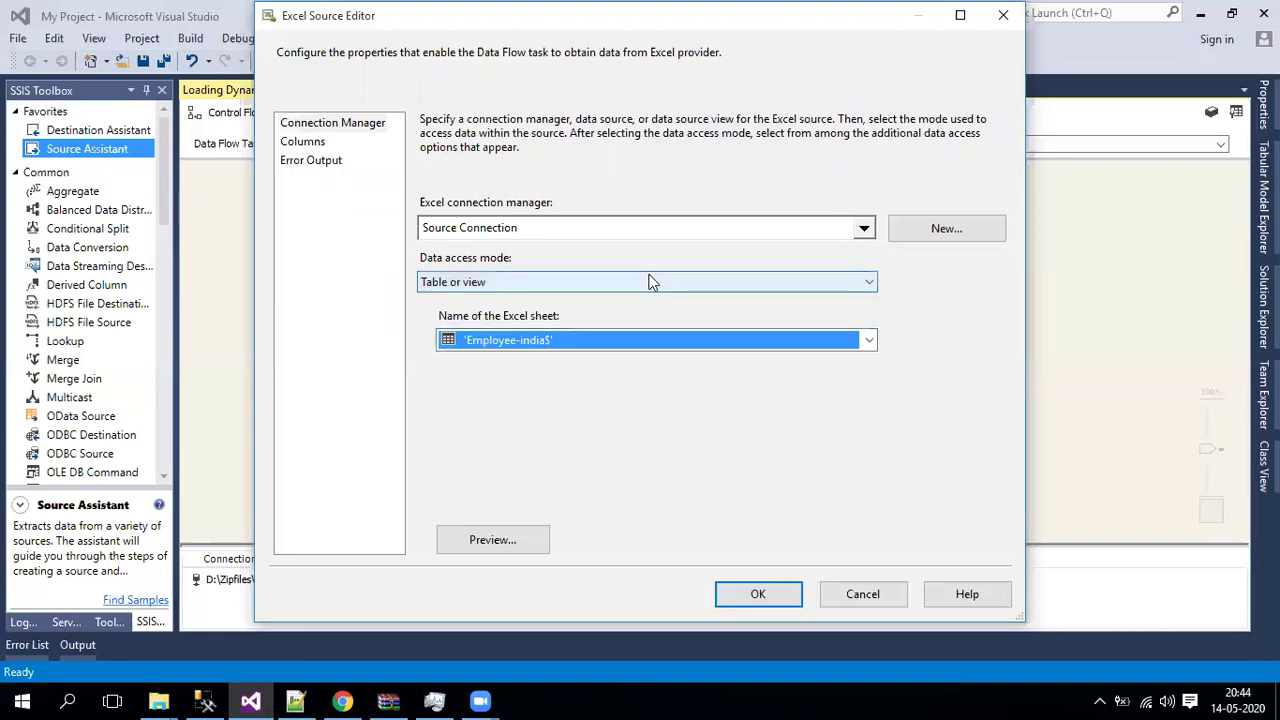
click(648, 282)
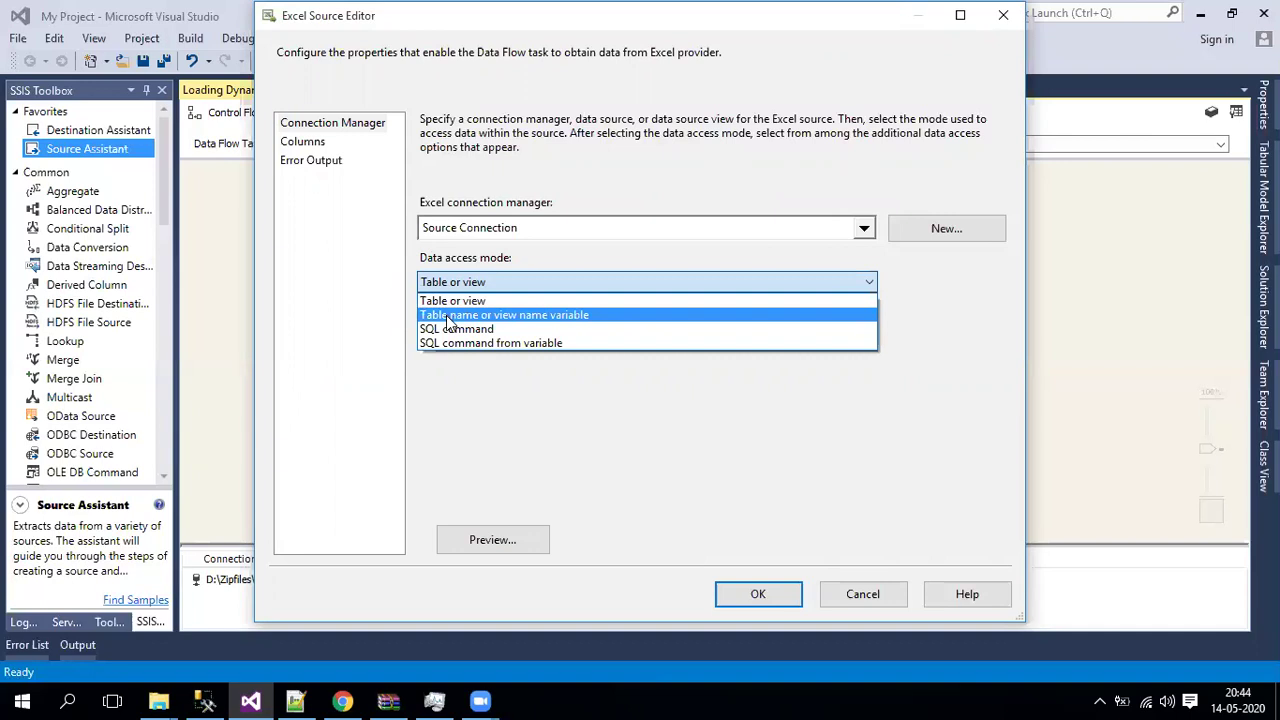
click(448, 318)
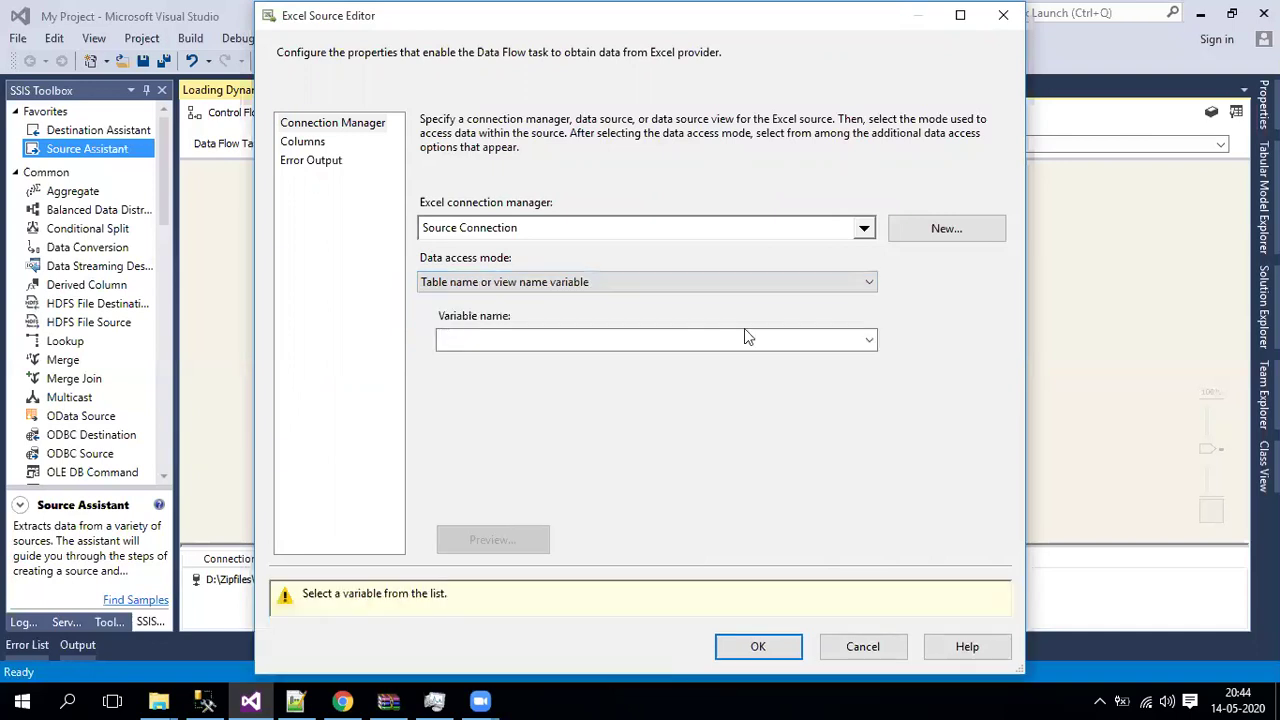
click(871, 342)
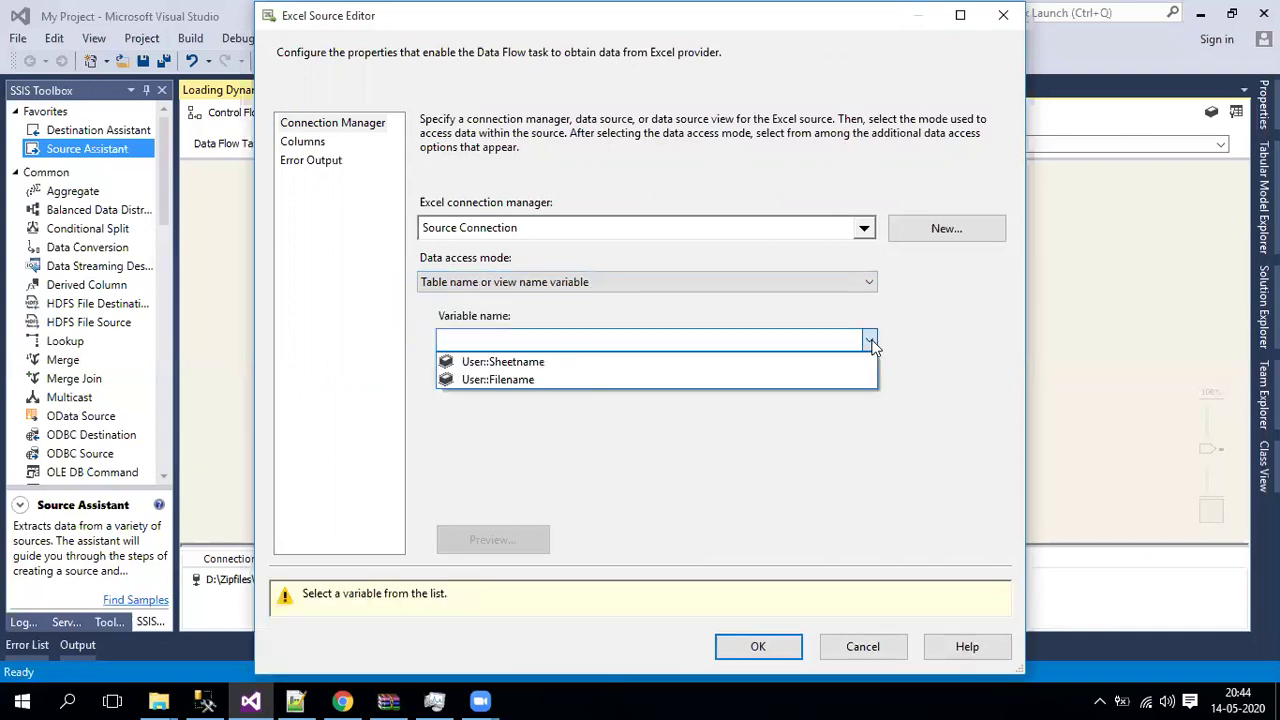
click(506, 362)
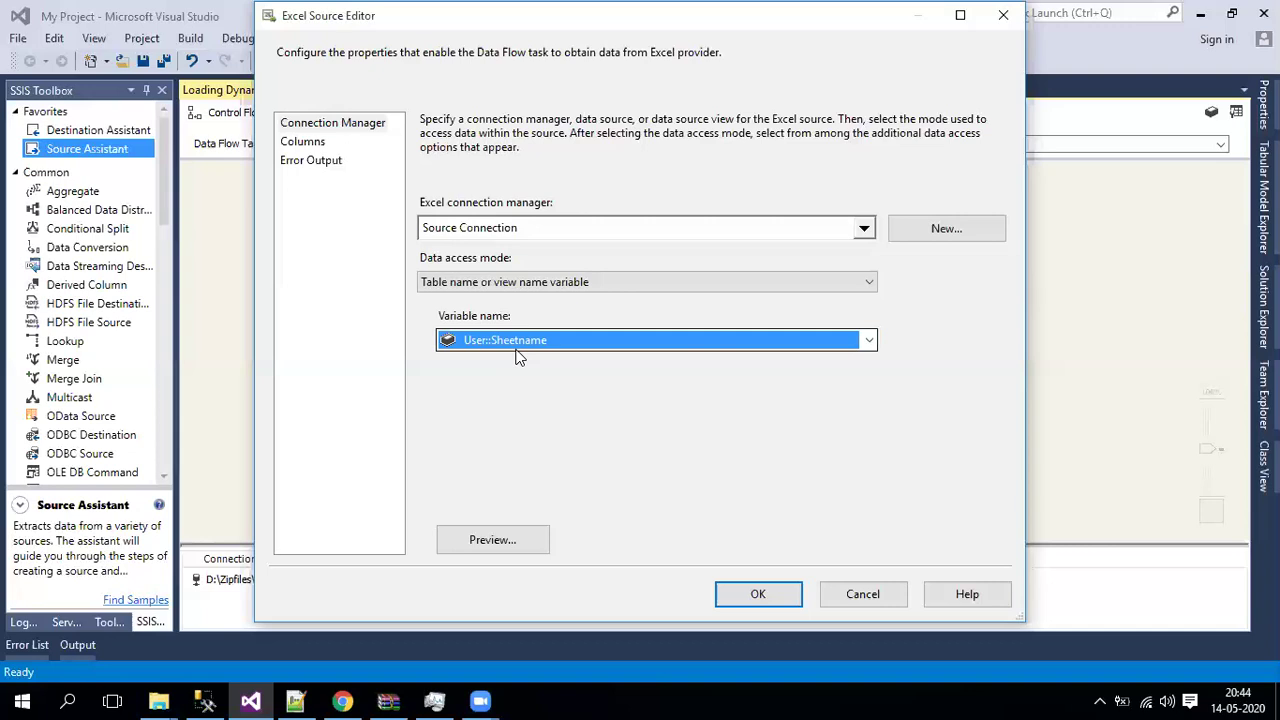
click(303, 142)
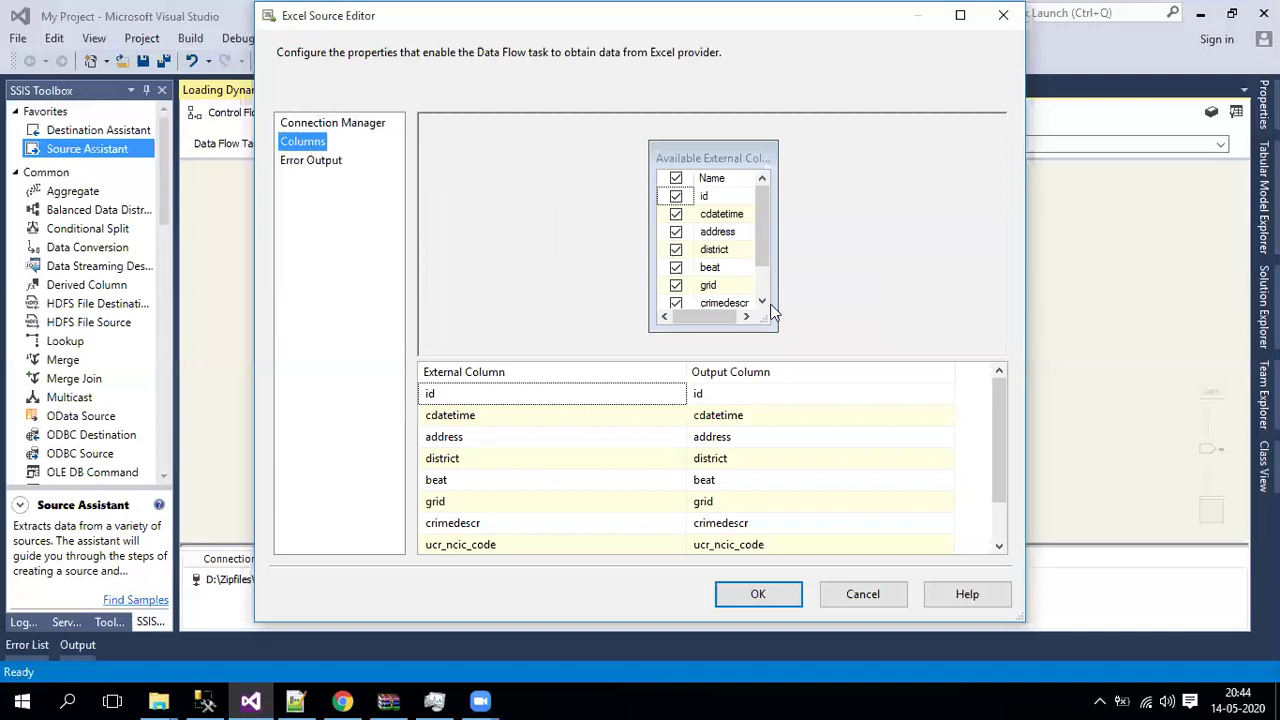
scroll(769, 306, down, 1)
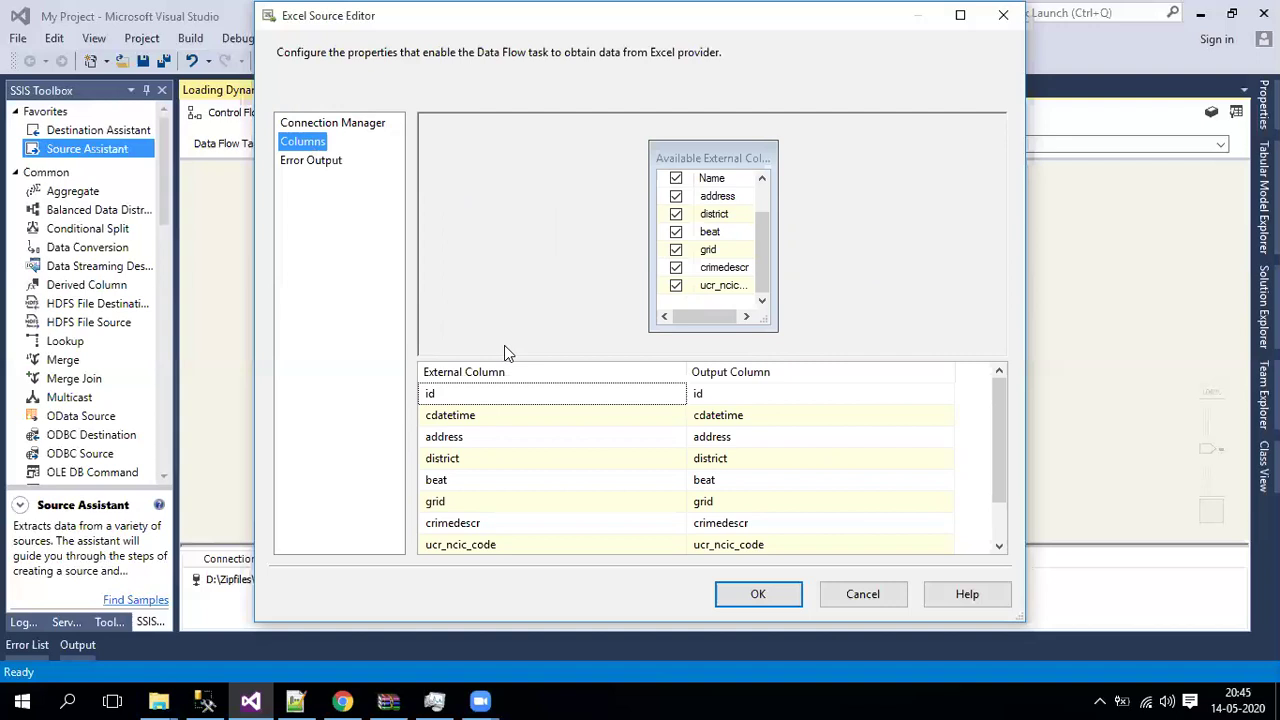
click(740, 594)
- Add a Data Conversion transformation below the Excel Source and connect the source's data output to it
drag(84, 245, 586, 337)
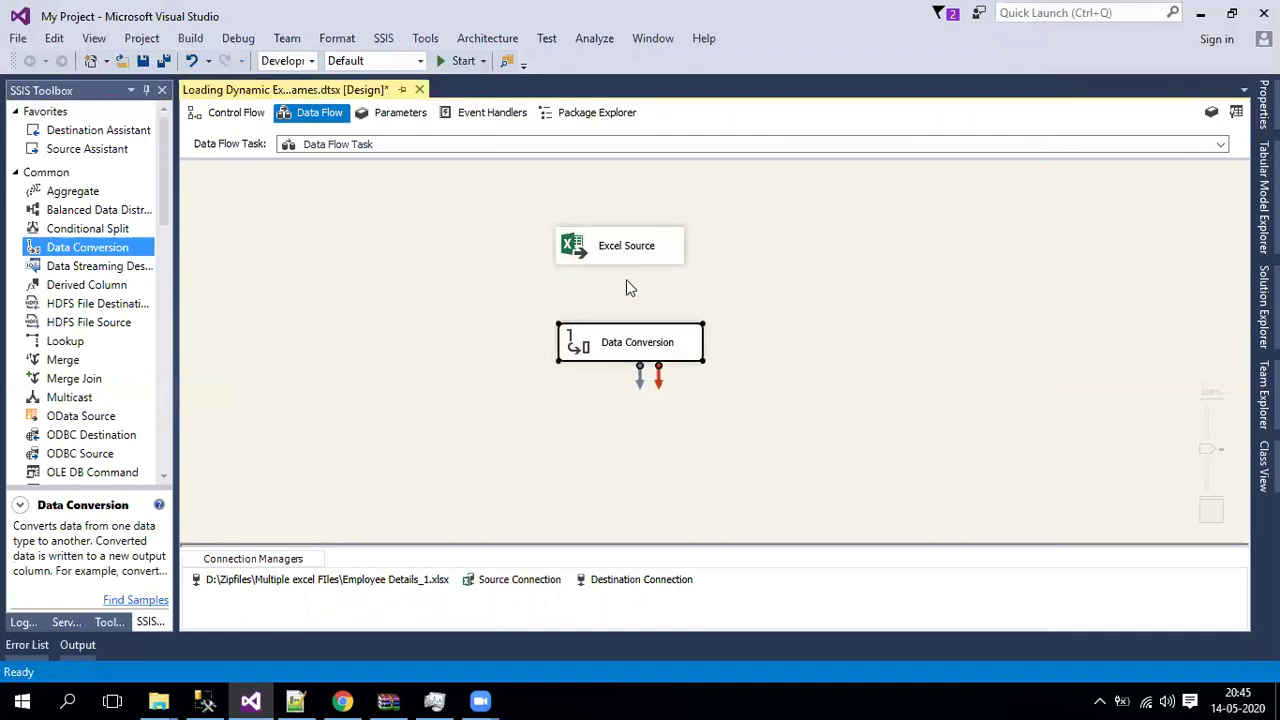
click(627, 247)
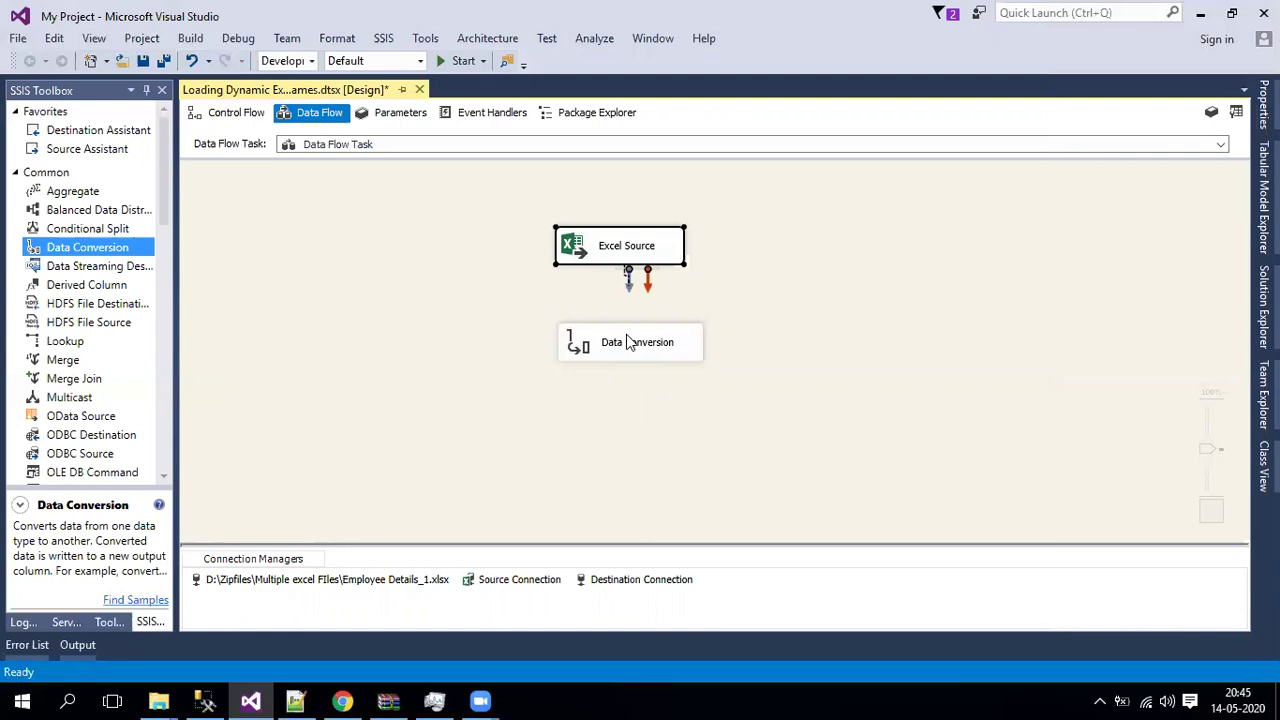
drag(628, 278, 628, 342)
click(585, 326)
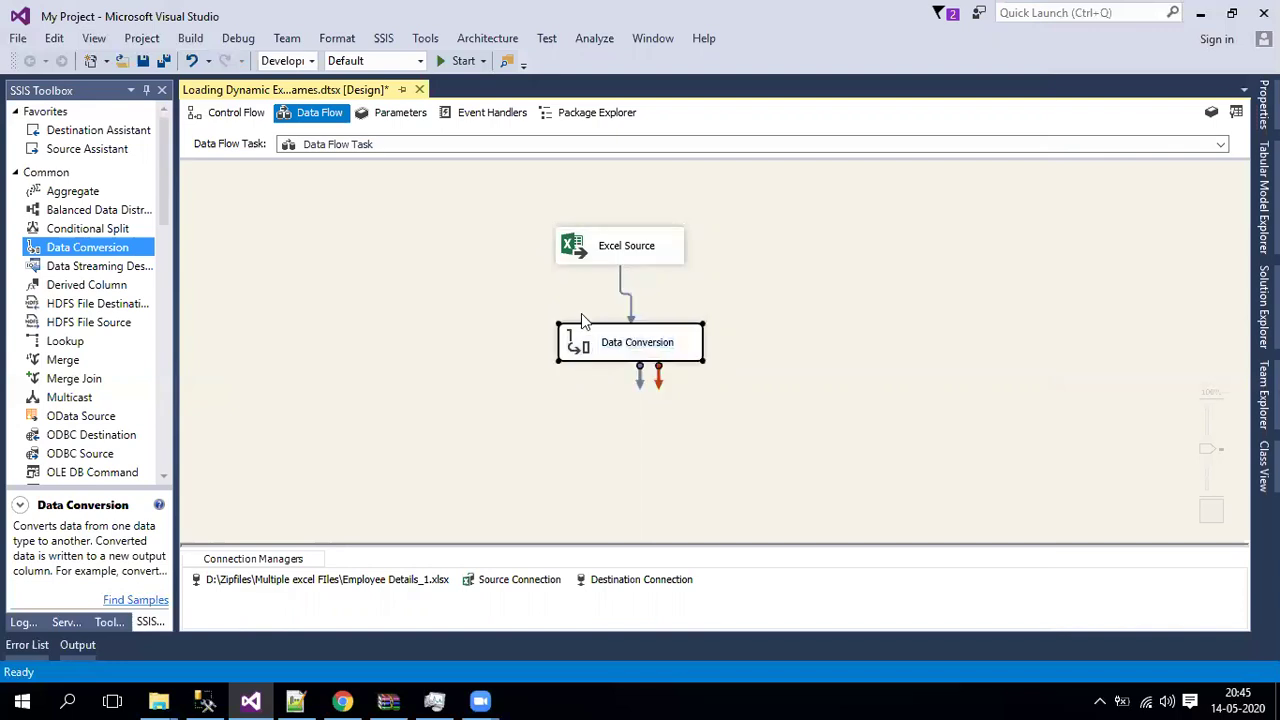
- Include all input columns in the Data Conversion and set the data type of id and cdatetime to string [DT_STR]
double_click(585, 322)
click(586, 155)
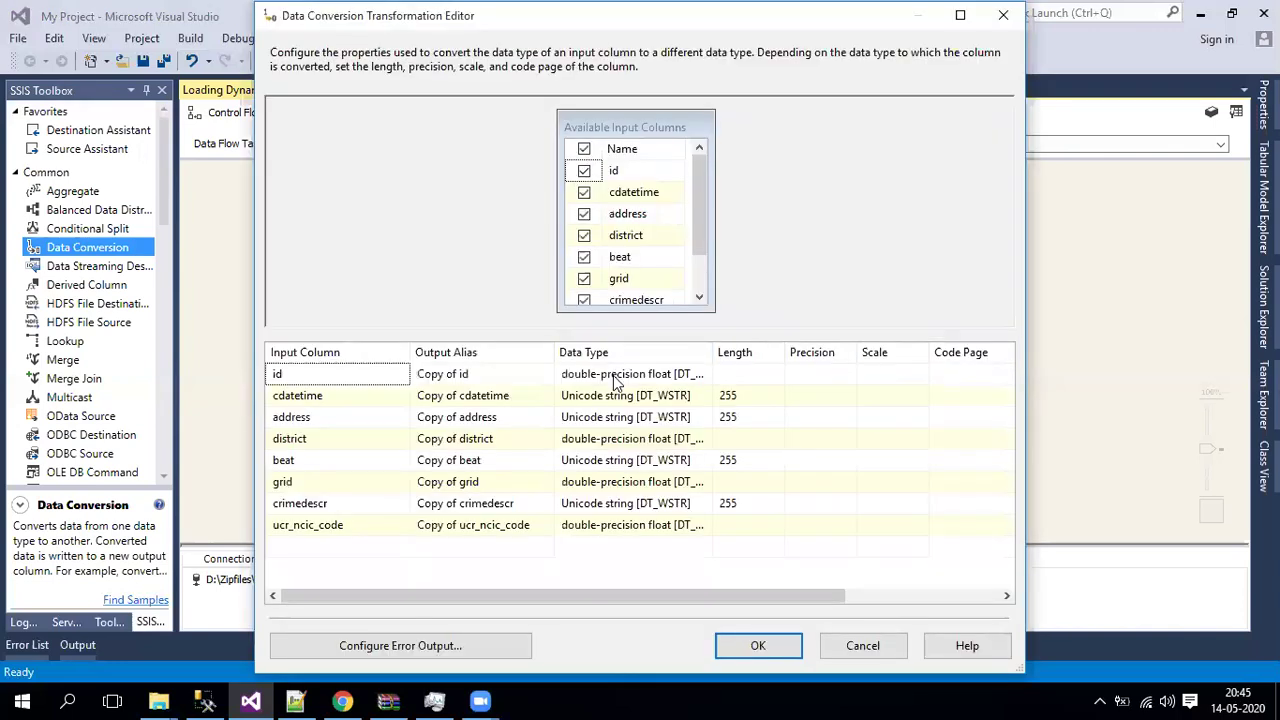
click(617, 378)
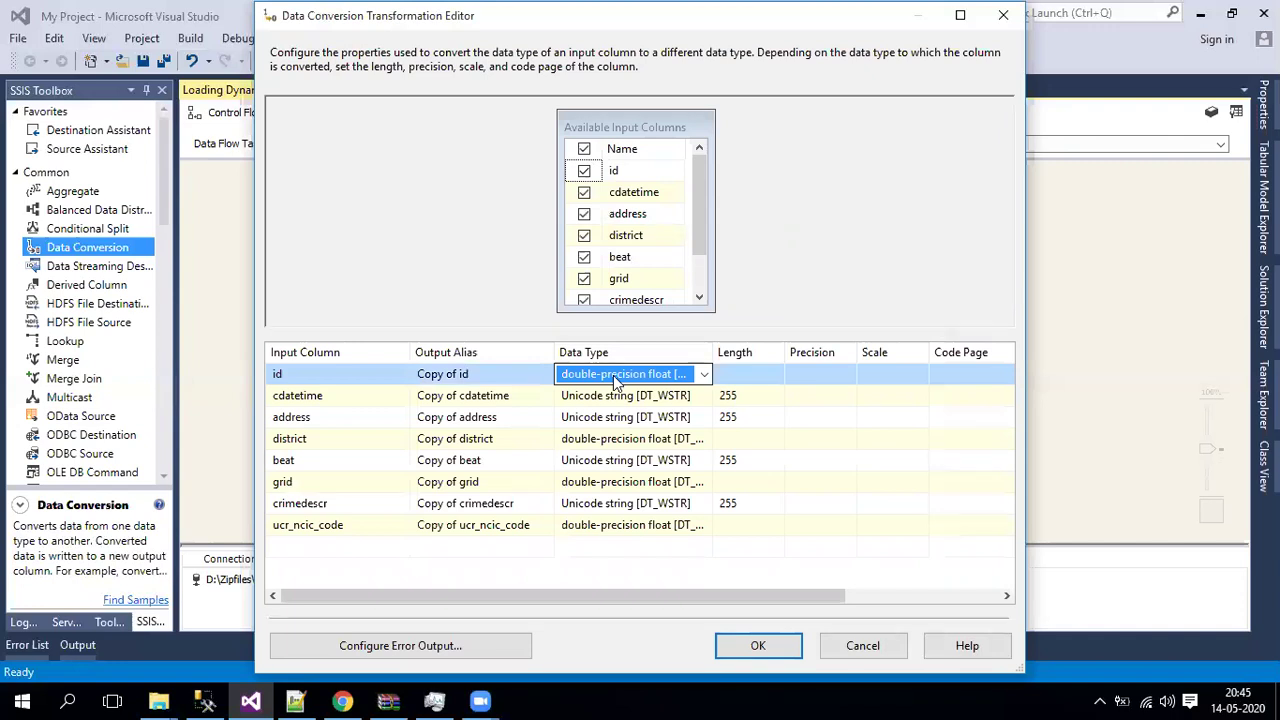
scroll(616, 383, down, 6)
key(s)
key(Return)
key(s)
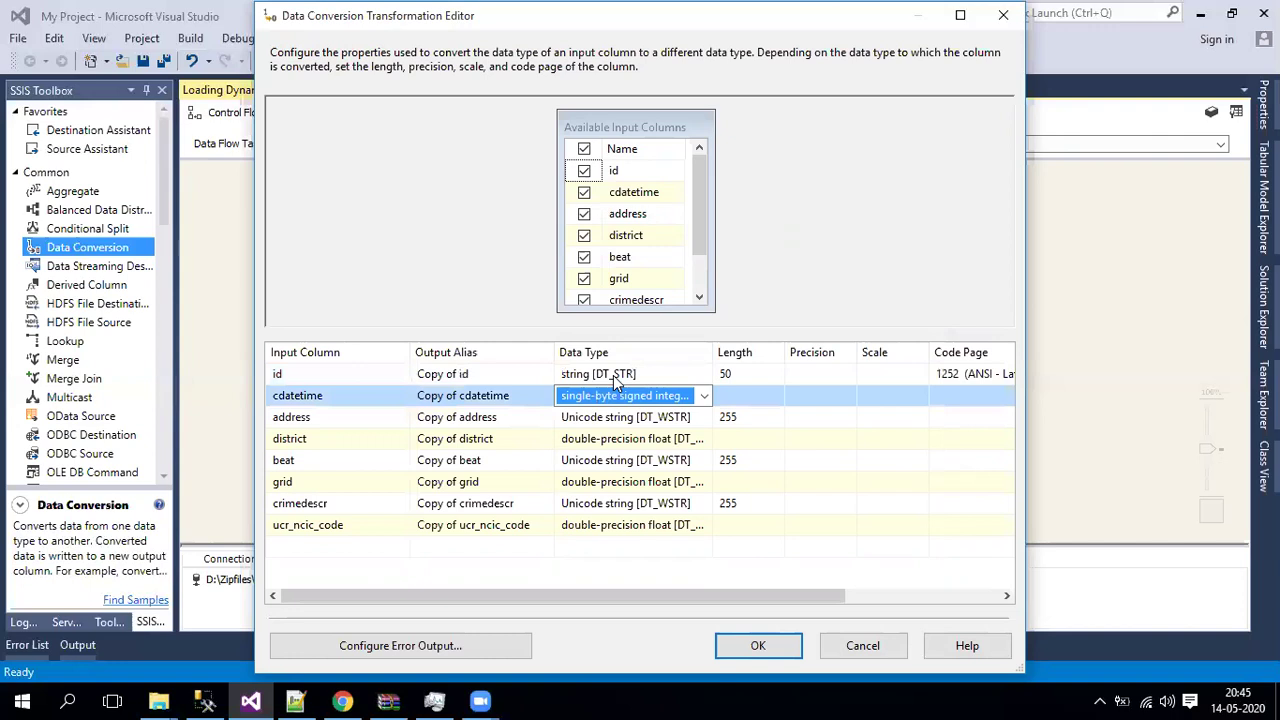
key(s)
key(s)
key(Return)
- Set the data type of the address and district columns to string [DT_STR]
key(s)
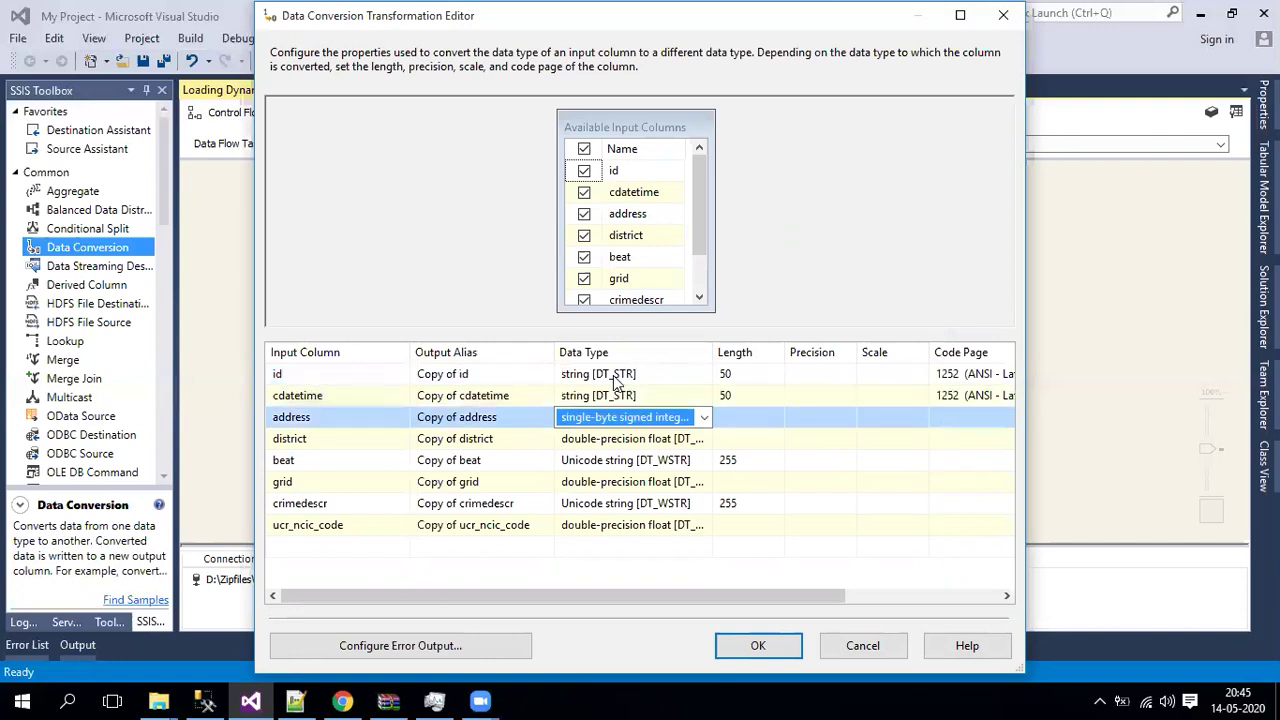
key(s)
key(s)
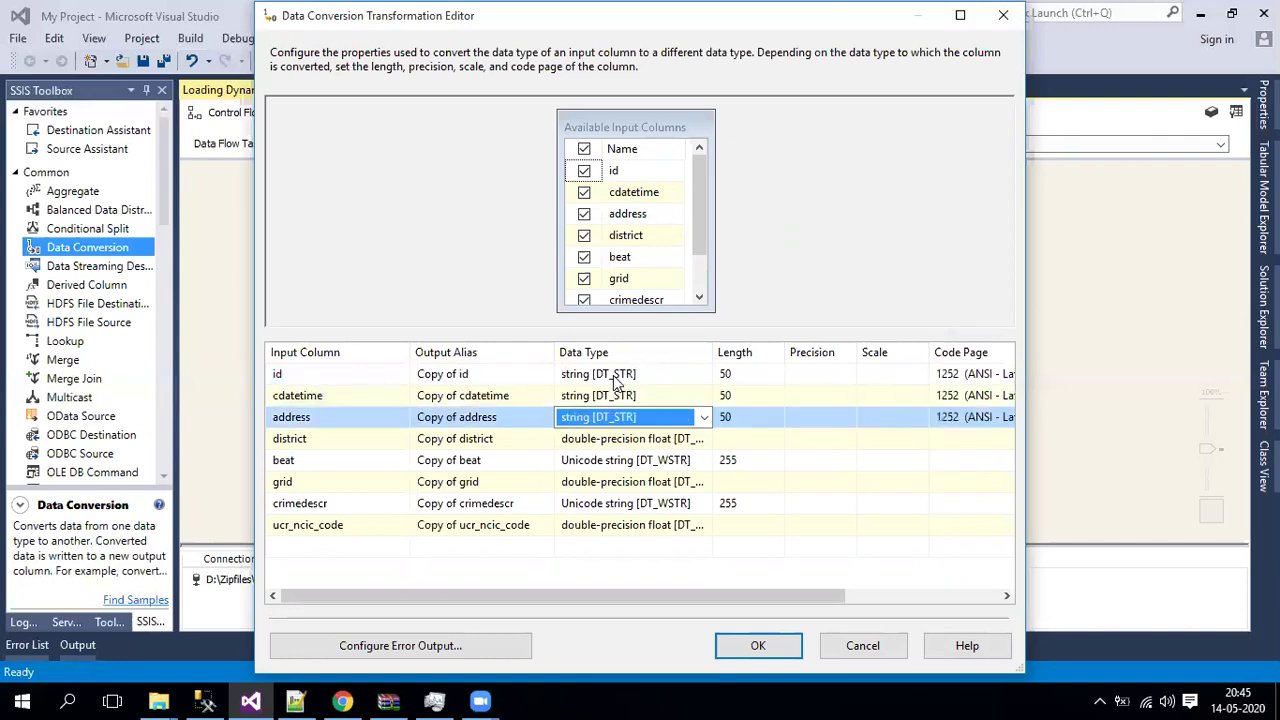
key(Return)
key(s)
key(s)
key(s)
key(Return)
- Set the data type of beat to single-byte unsigned integer and of grid to string [DT_STR]
key(s)
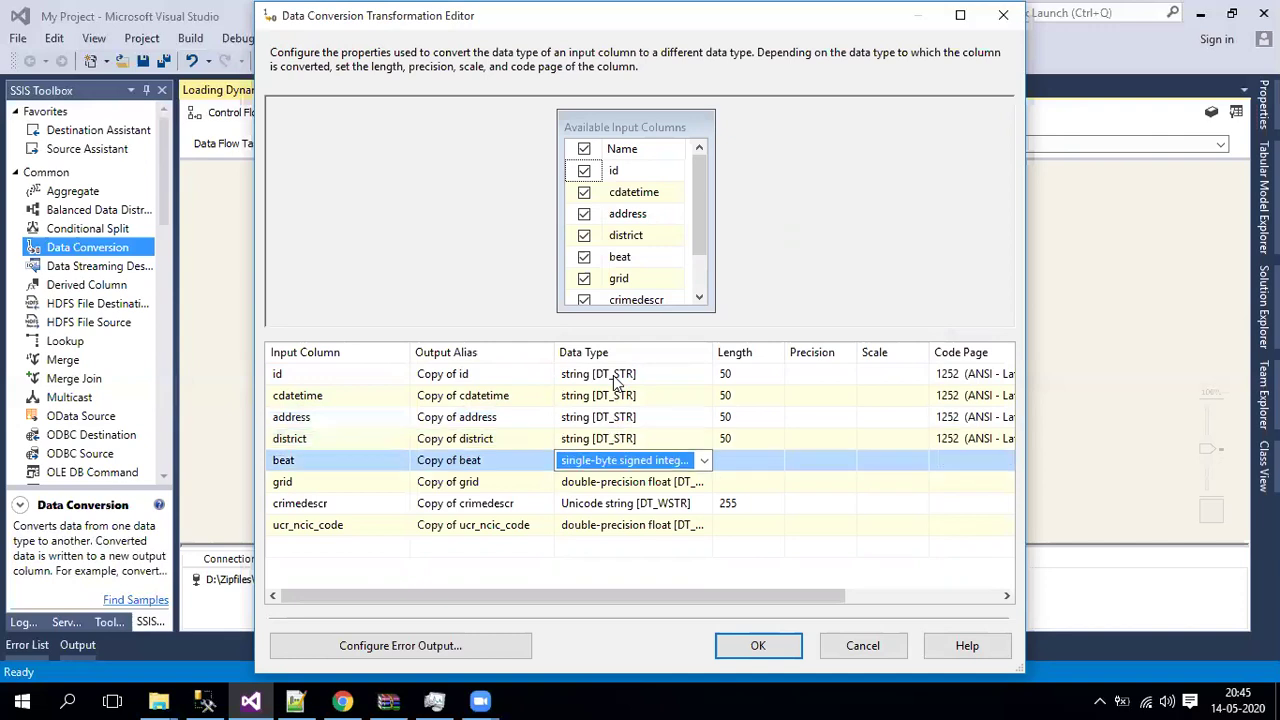
key(s)
key(Return)
key(s)
key(s)
key(s)
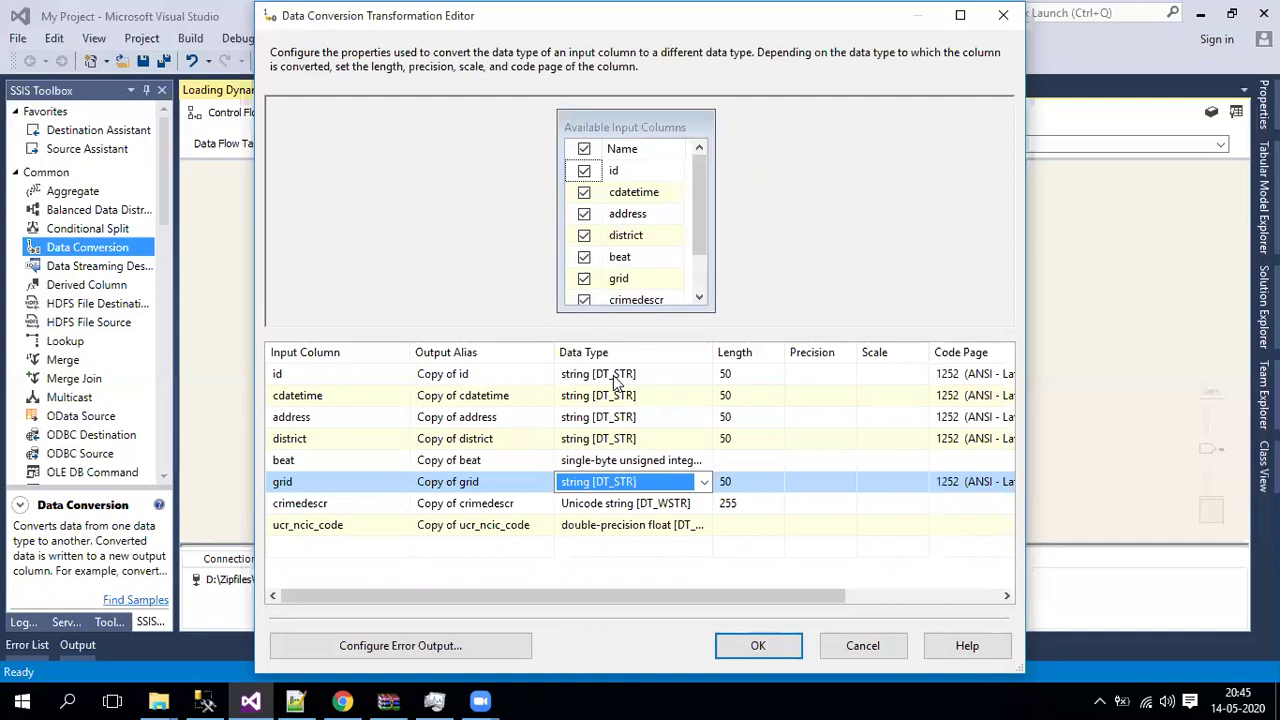
key(Return)
- Set the data type of the crimedescr and ucr_ncic_code columns to string [DT_STR]
key(s)
key(s)
key(s)
key(Return)
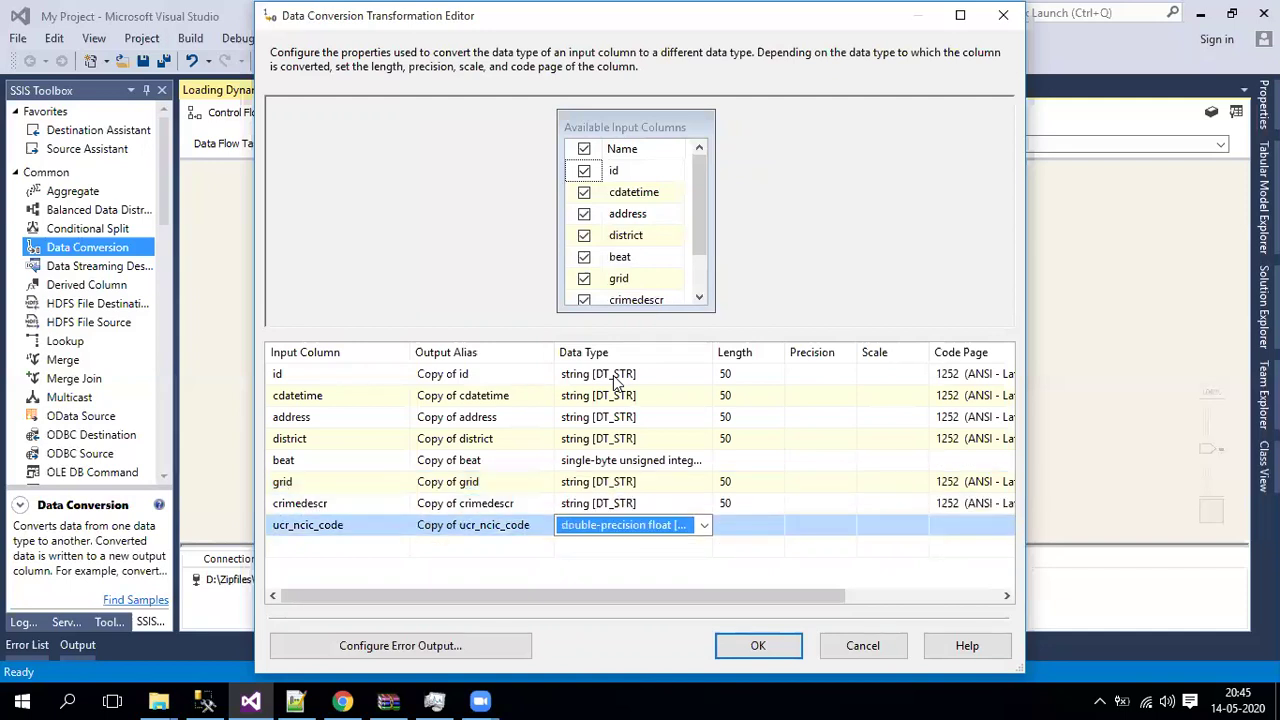
key(s)
key(s)
key(s)
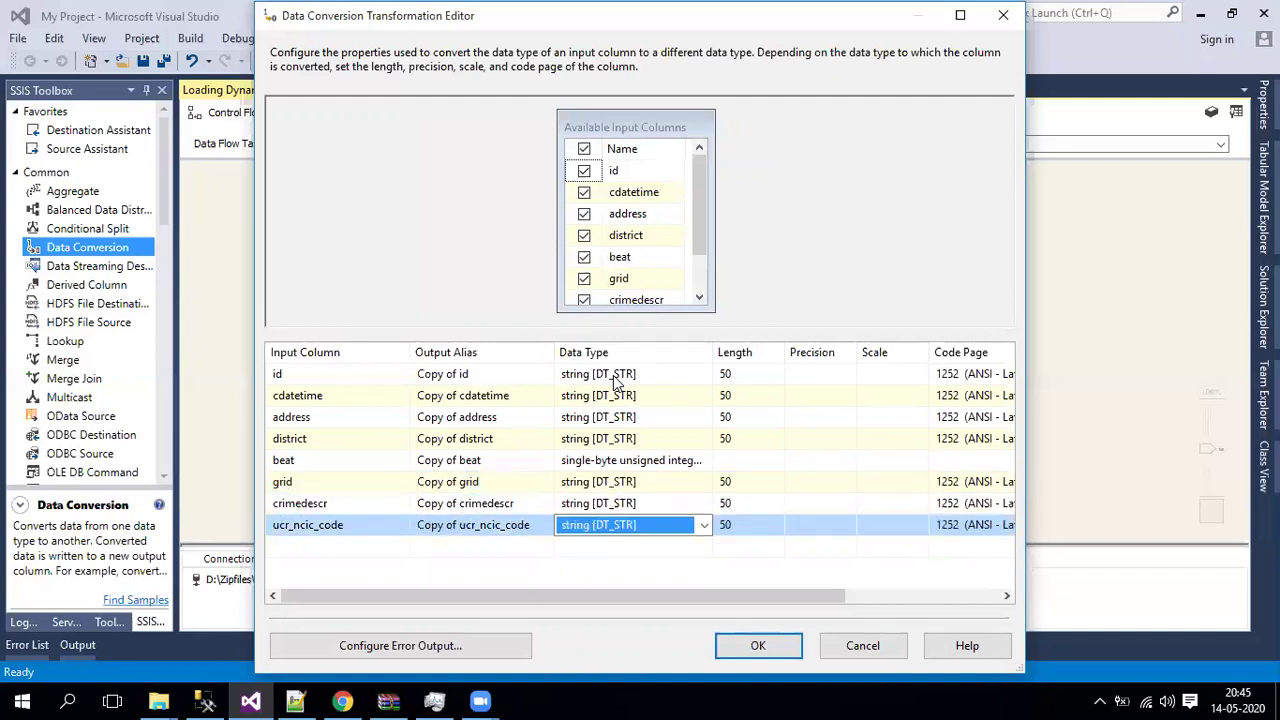
click(633, 462)
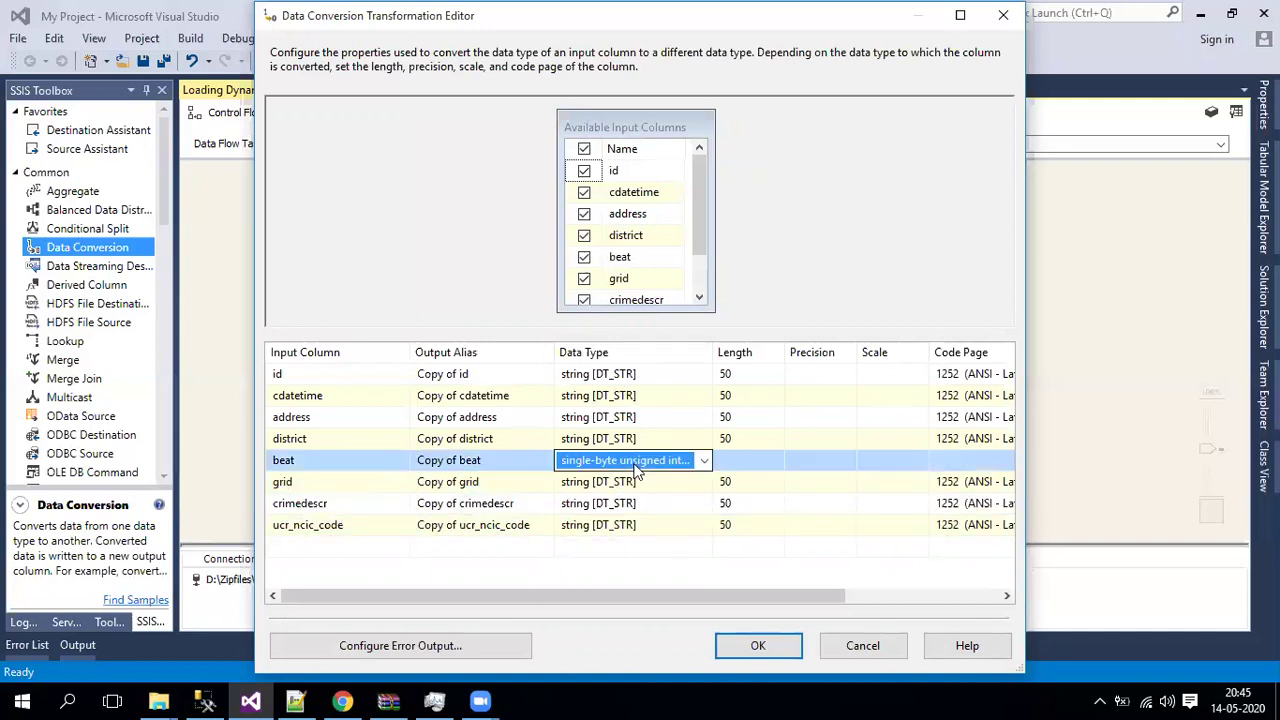
- Set the length of the id, cdatetime, address and district output columns to 256
click(745, 373)
text(256)
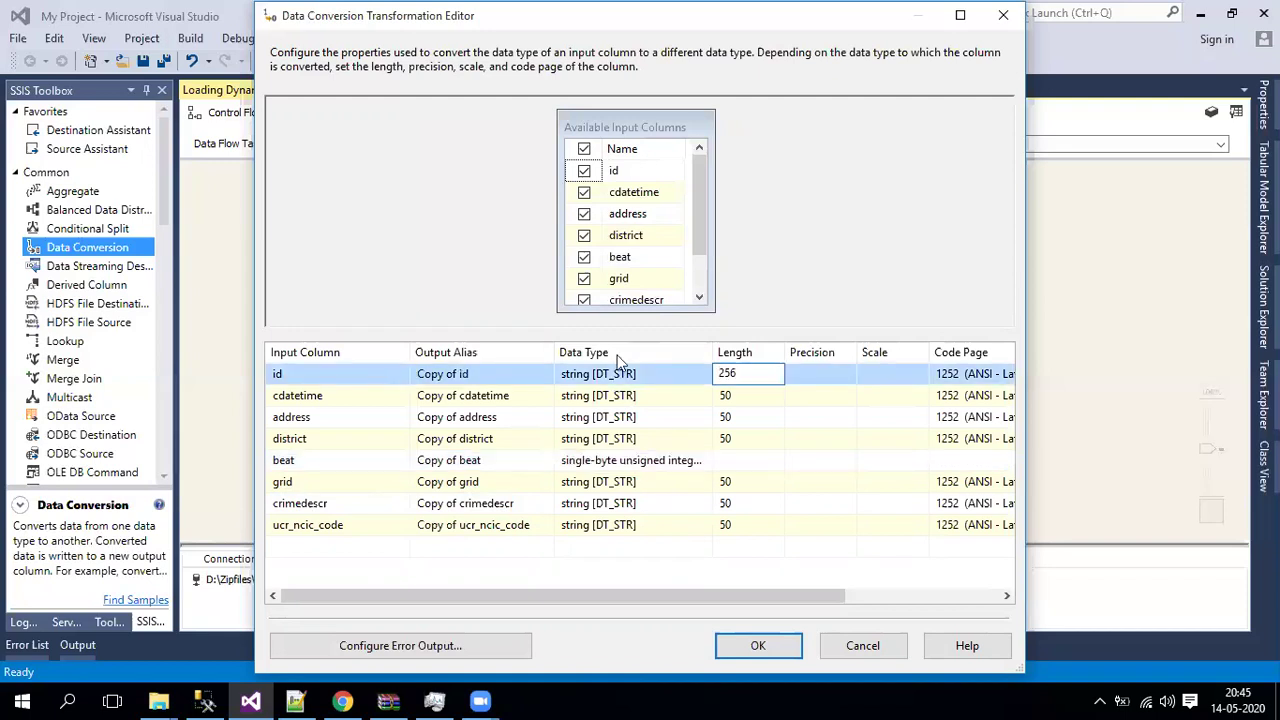
click(730, 395)
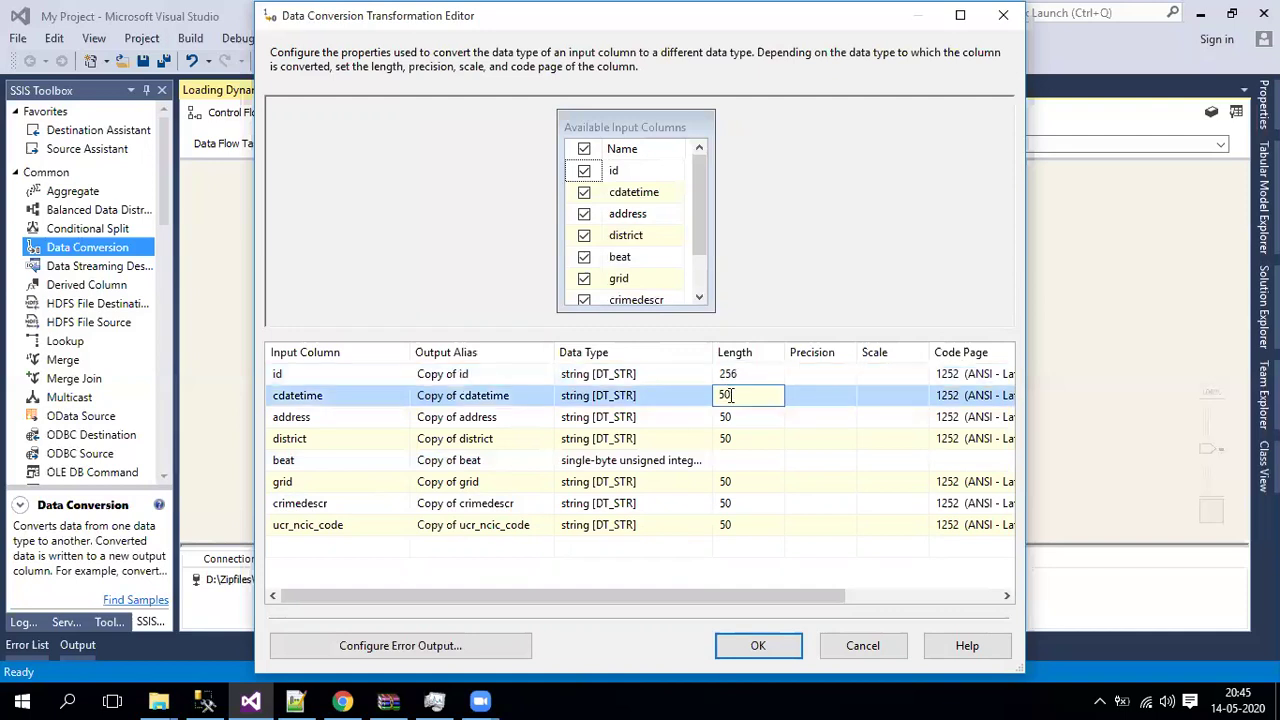
key(BackSpace)
key(BackSpace)
text(256)
key(Down)
key(Down)
text(256)
key(Down)
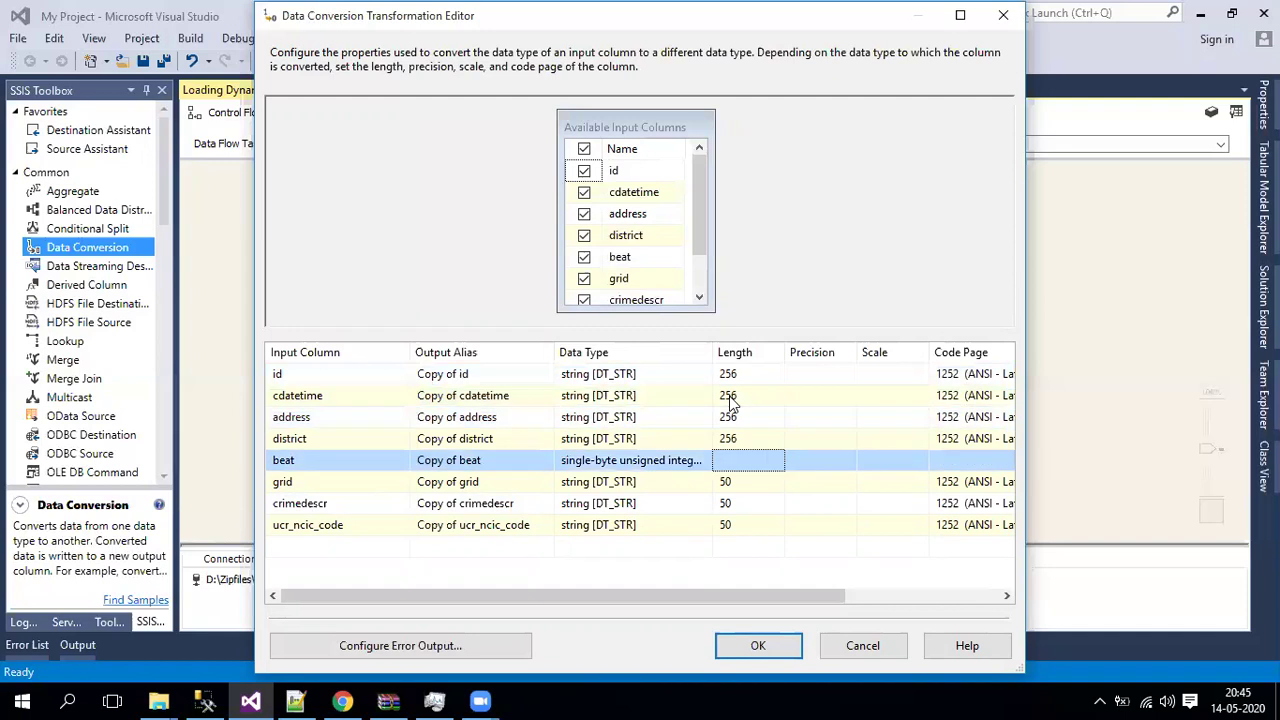
- Set the beat column's data type to string [DT_STR] and its length to 256
click(688, 462)
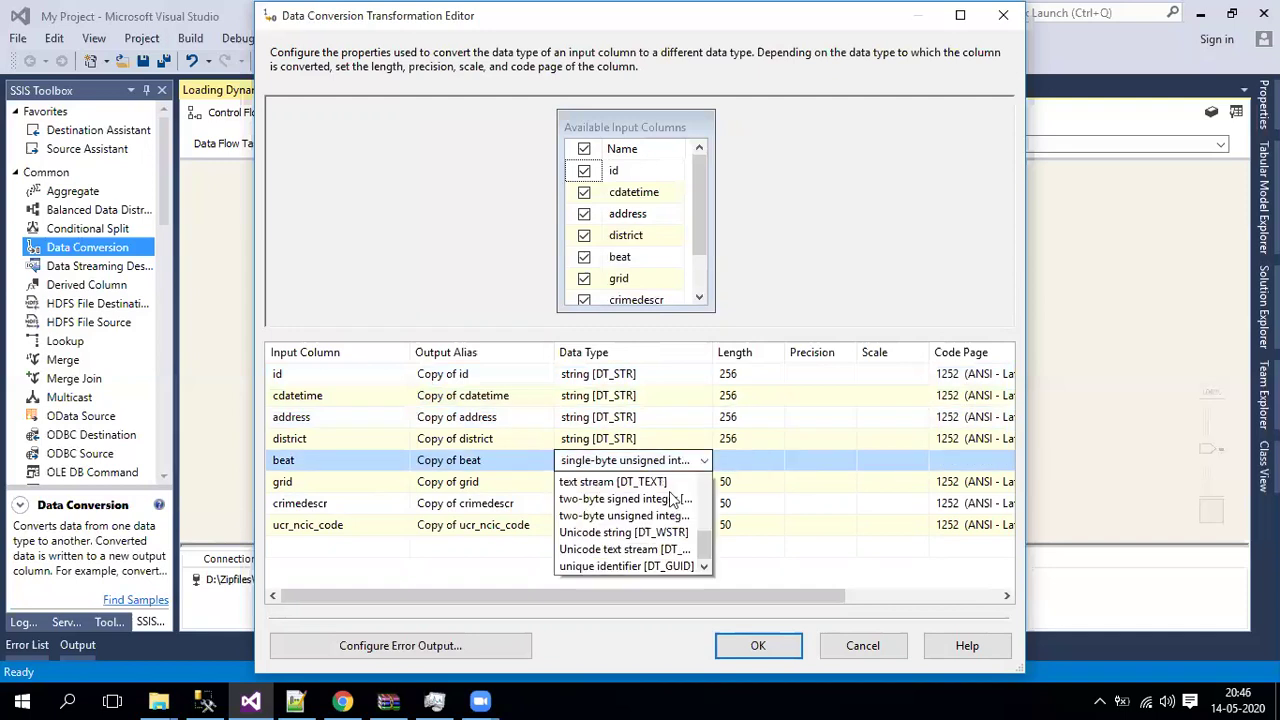
click(665, 503)
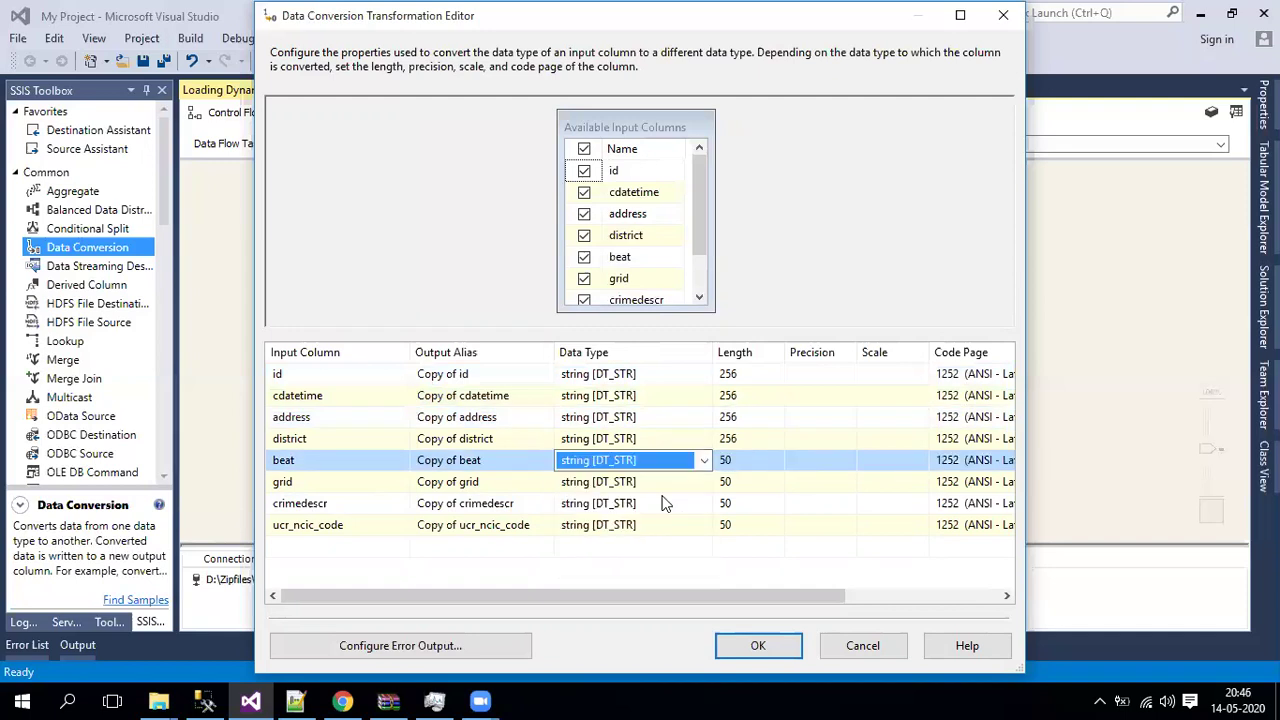
click(763, 456)
key(BackSpace)
key(BackSpace)
text(256)
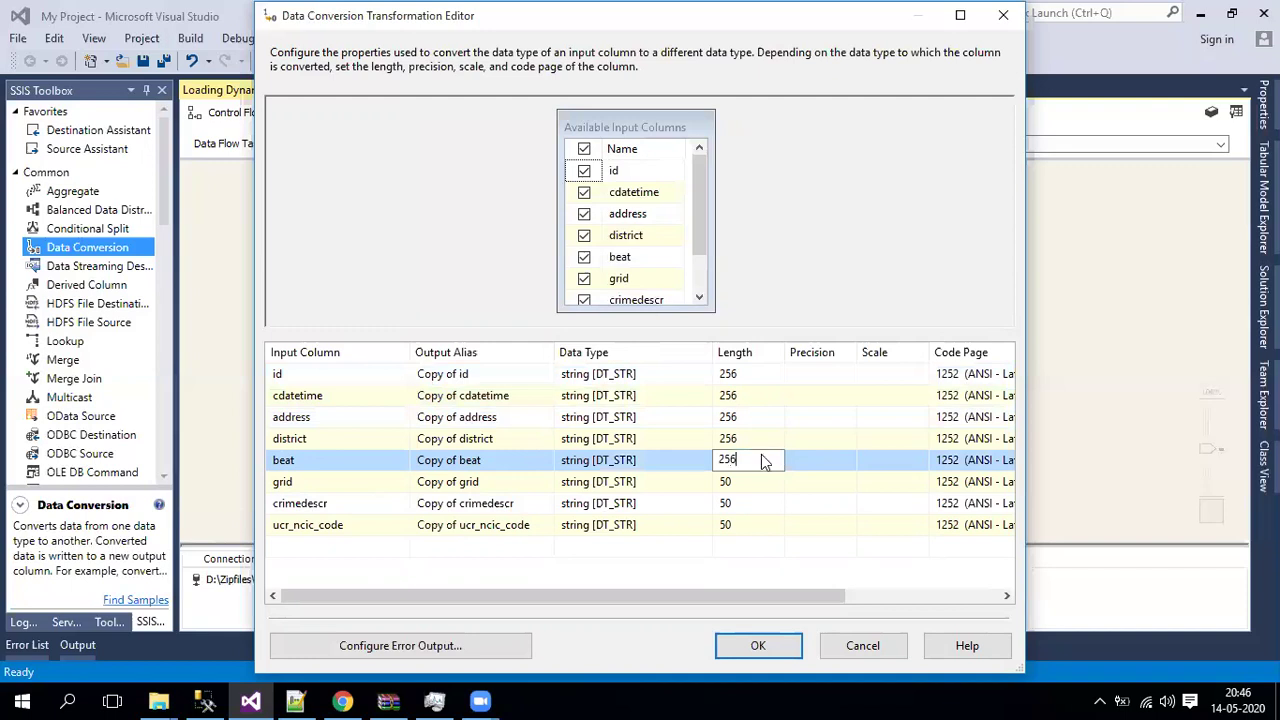
- Set the length of the grid, crimedescr and ucr_ncic_code output columns to 256 and accept the data conversion settings
key(Down)
text(256)
key(Down)
text(256)
key(Down)
text(256)
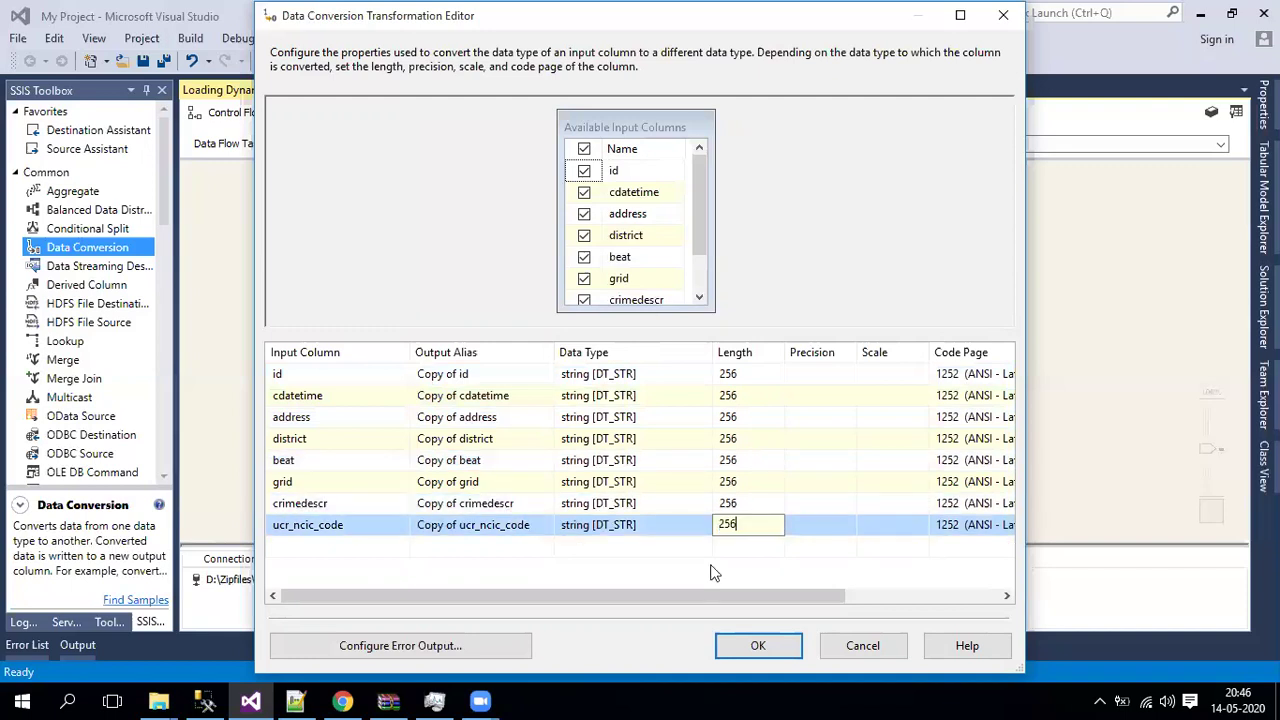
click(758, 645)
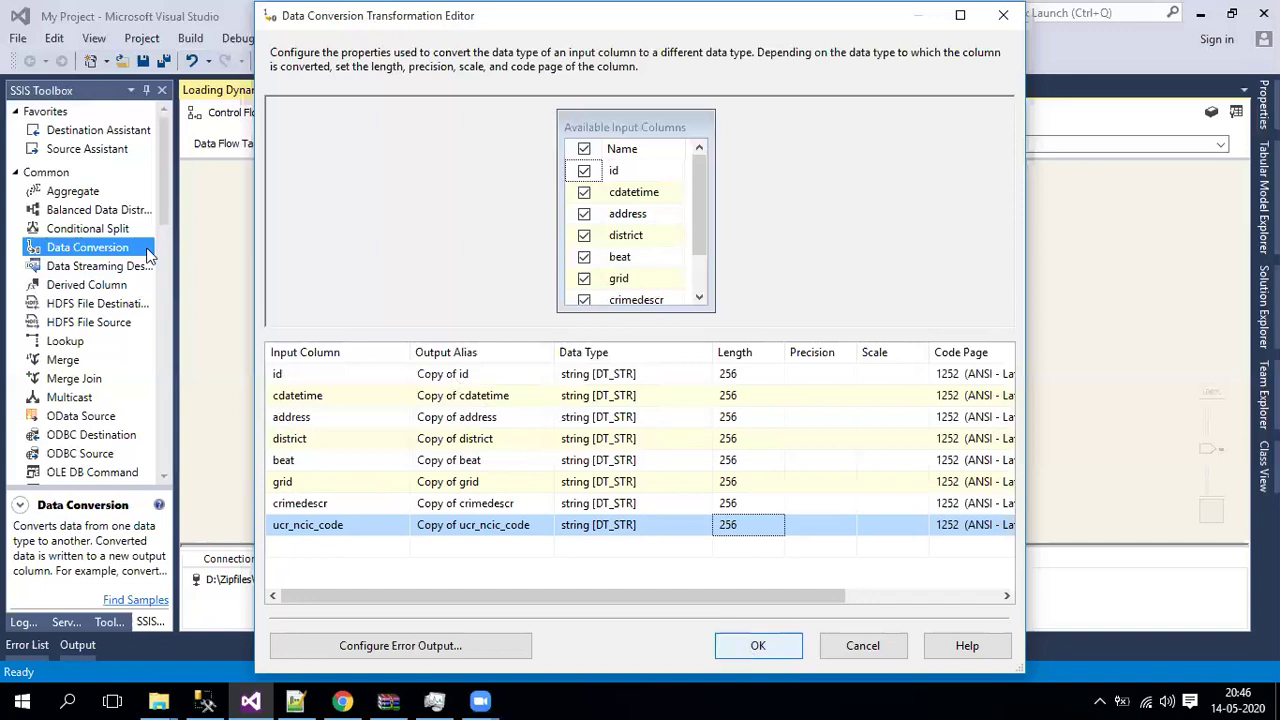
key(Return)
- Add a SQL Server destination using Destination Connection and connect it below the Data Conversion
drag(103, 131, 536, 420)
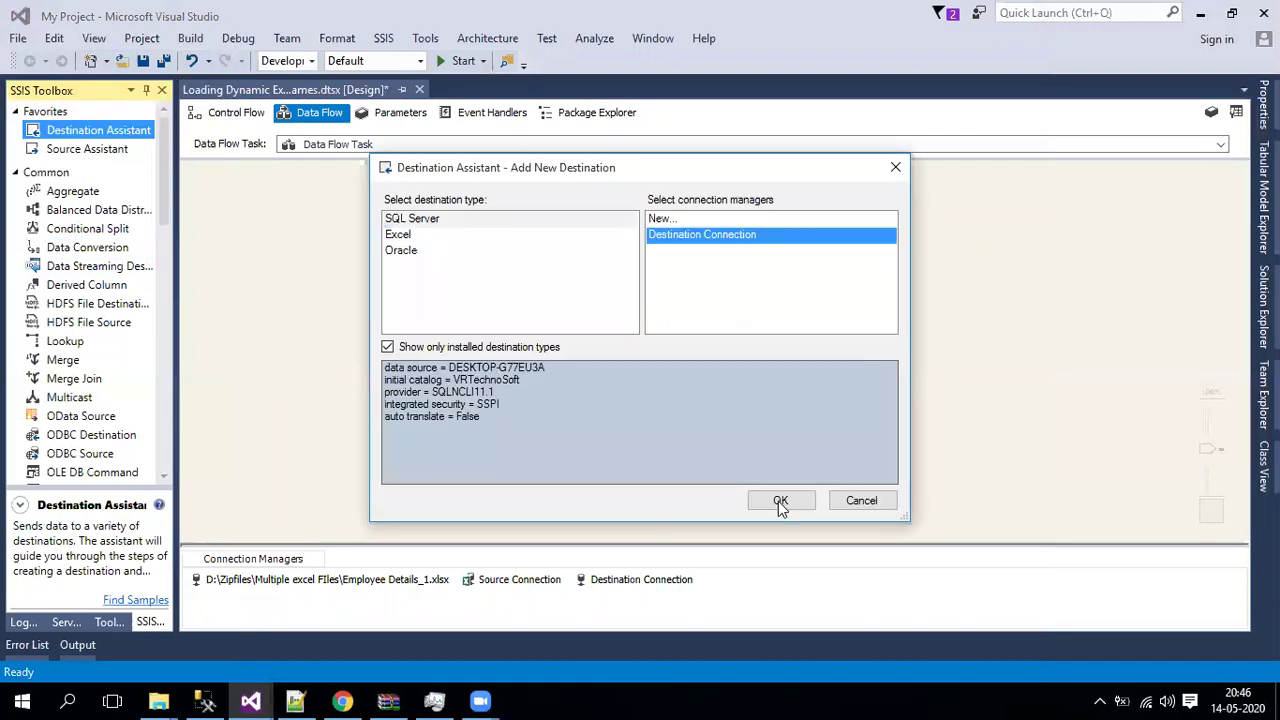
click(780, 501)
drag(640, 380, 629, 436)
- Set the OLE DB Destination's target table to [dbo].[EmployeeInfo]
double_click(628, 436)
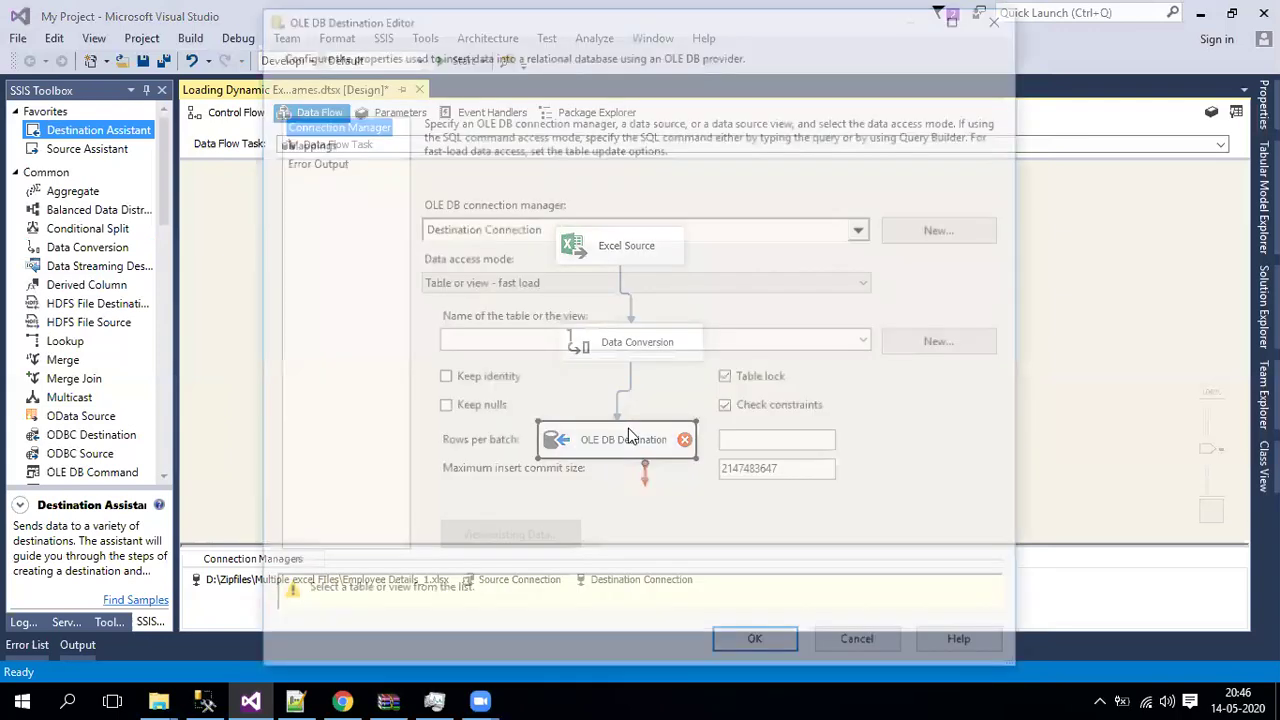
click(869, 341)
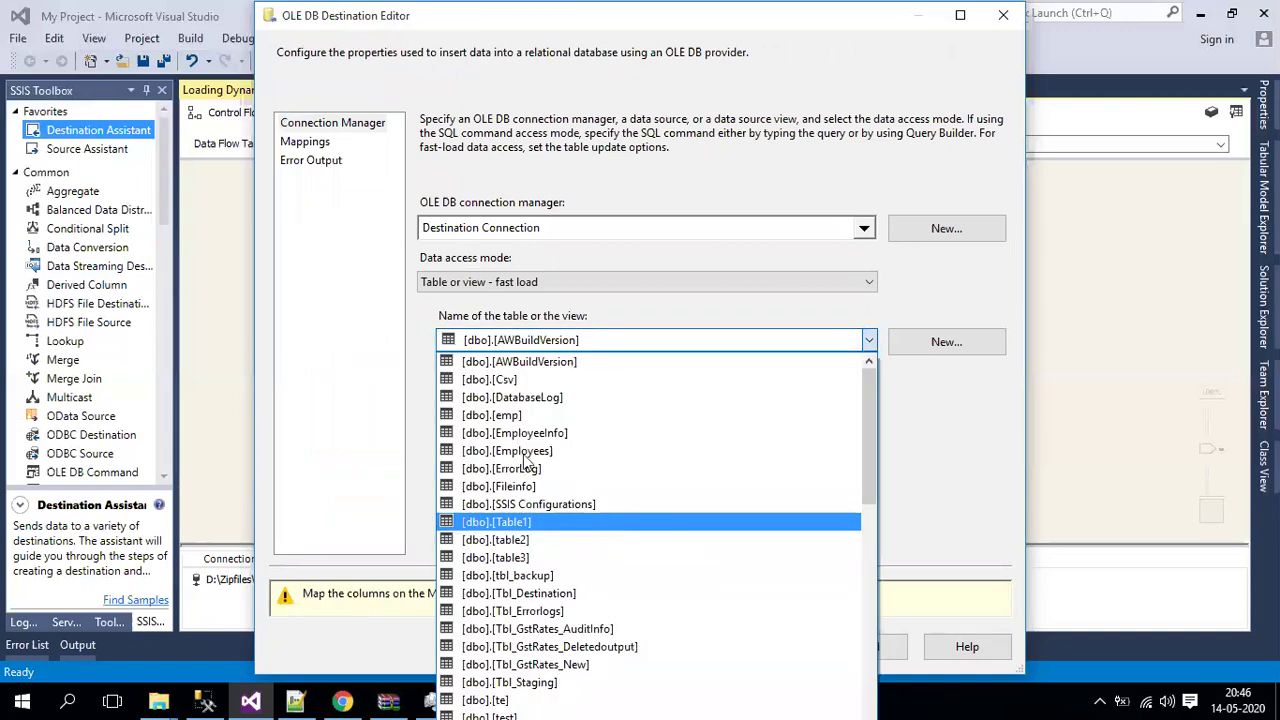
click(510, 430)
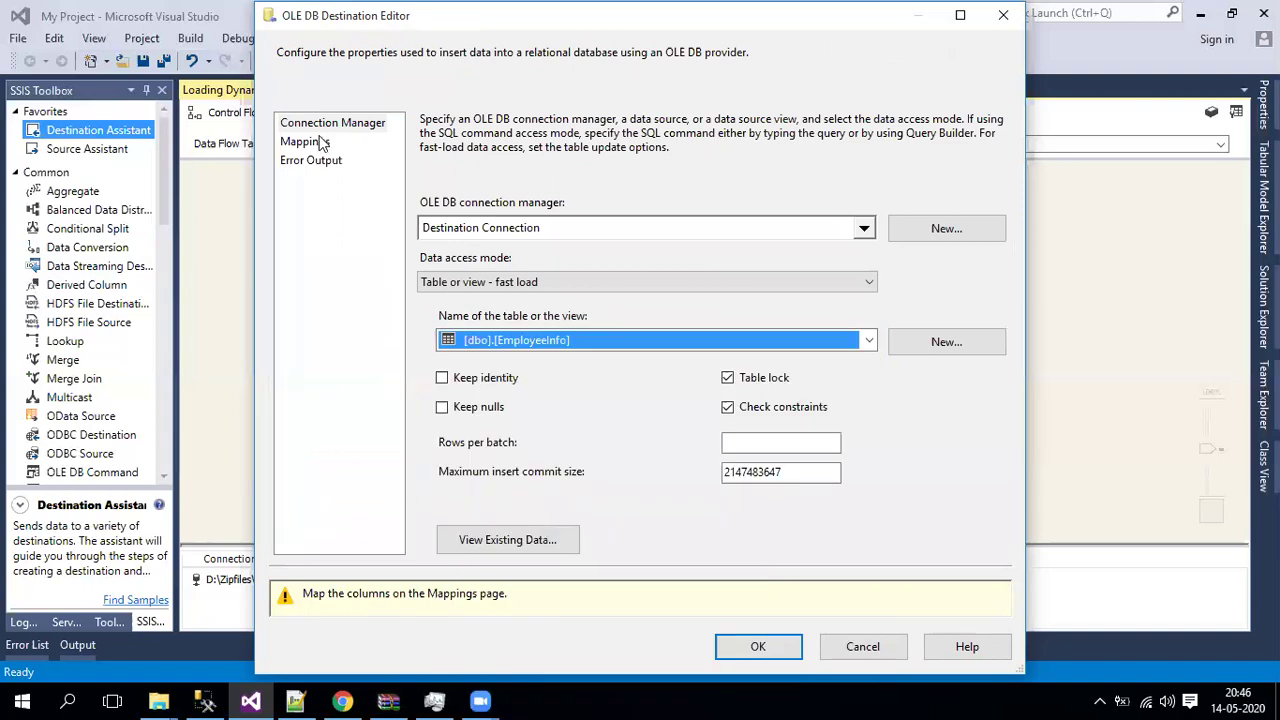
- Map Copy of id, Copy of cdatetime, Copy of address and Copy of district to the matching destination columns
click(322, 130)
key(Down)
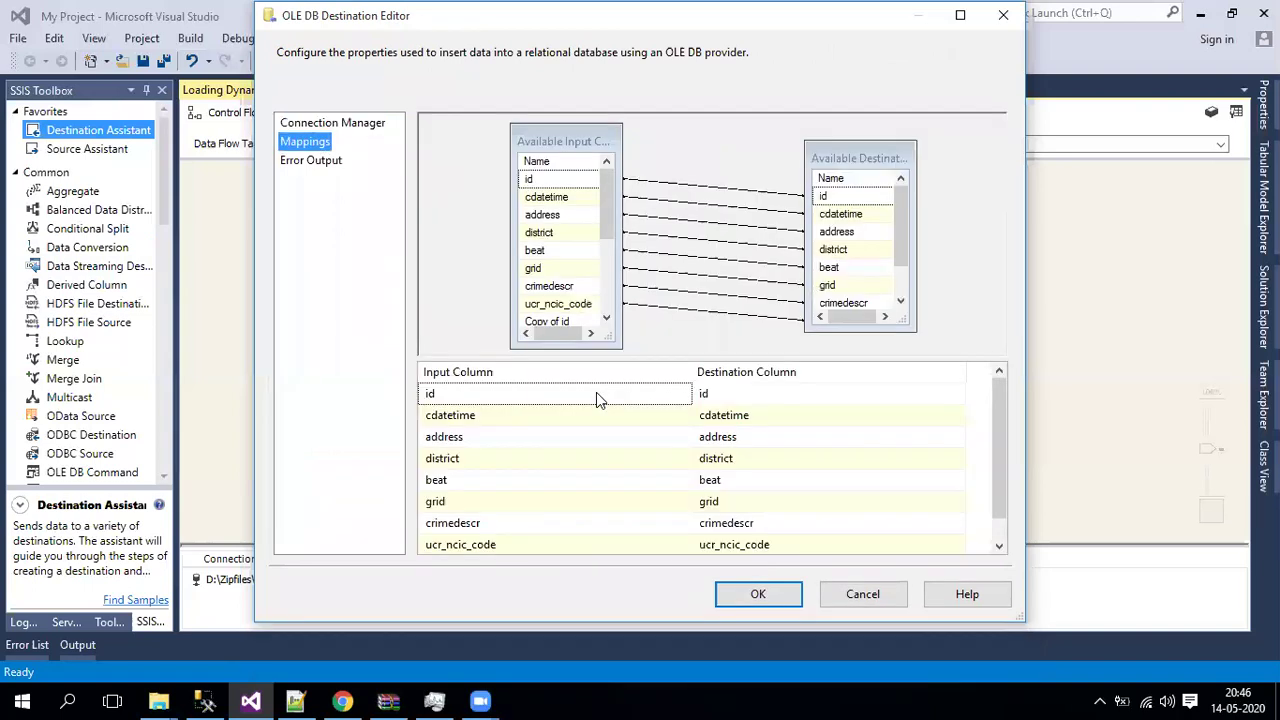
click(596, 392)
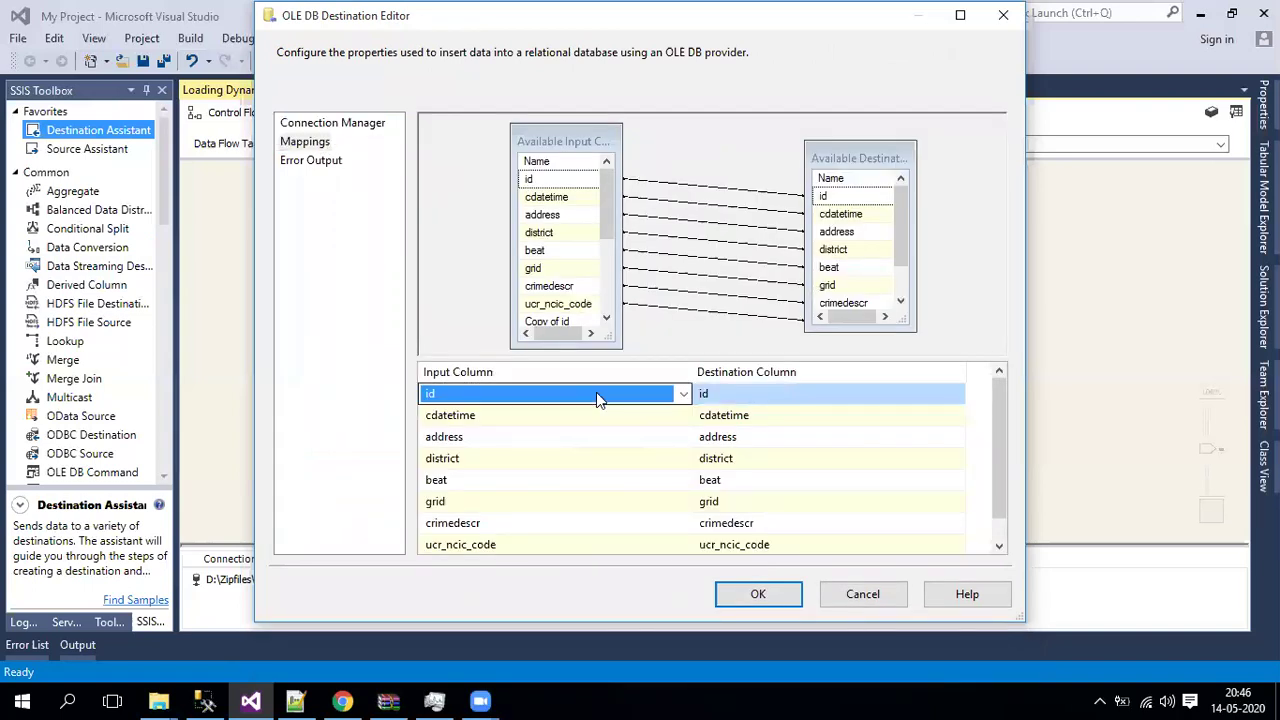
scroll(596, 392, down, 1)
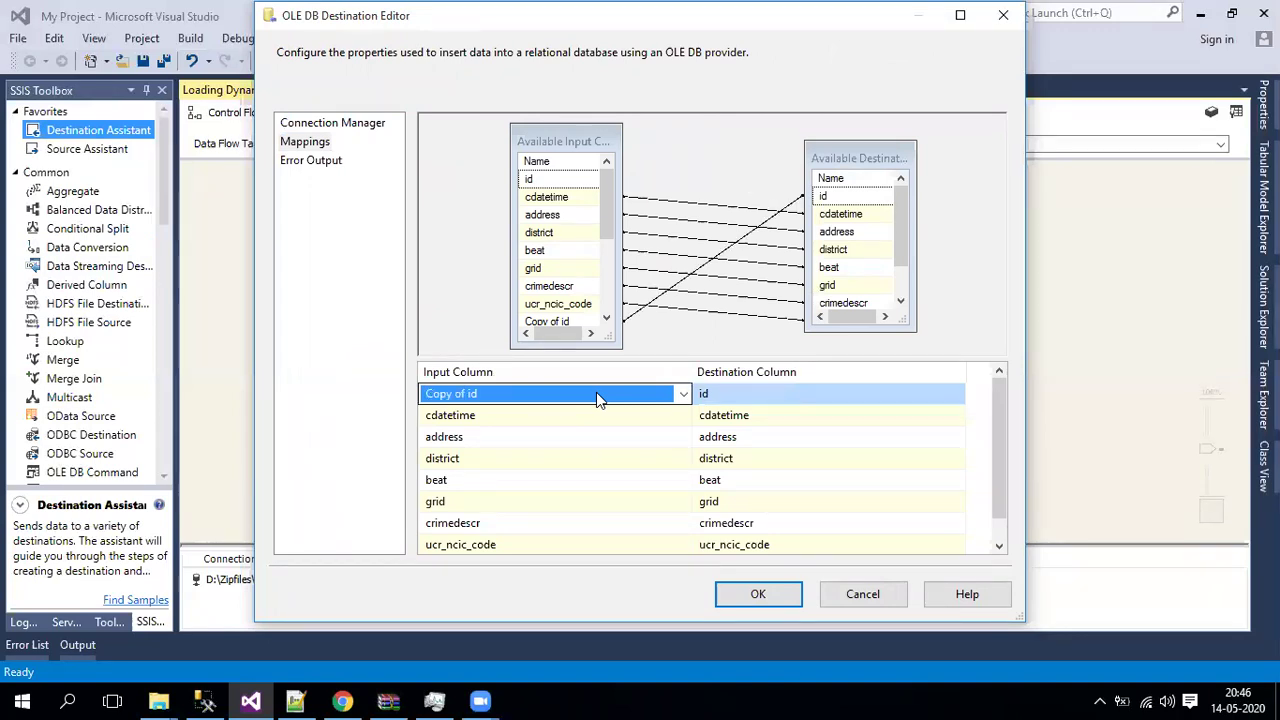
key(Down)
key(c)
key(Down)
key(c)
key(Down)
key(c)
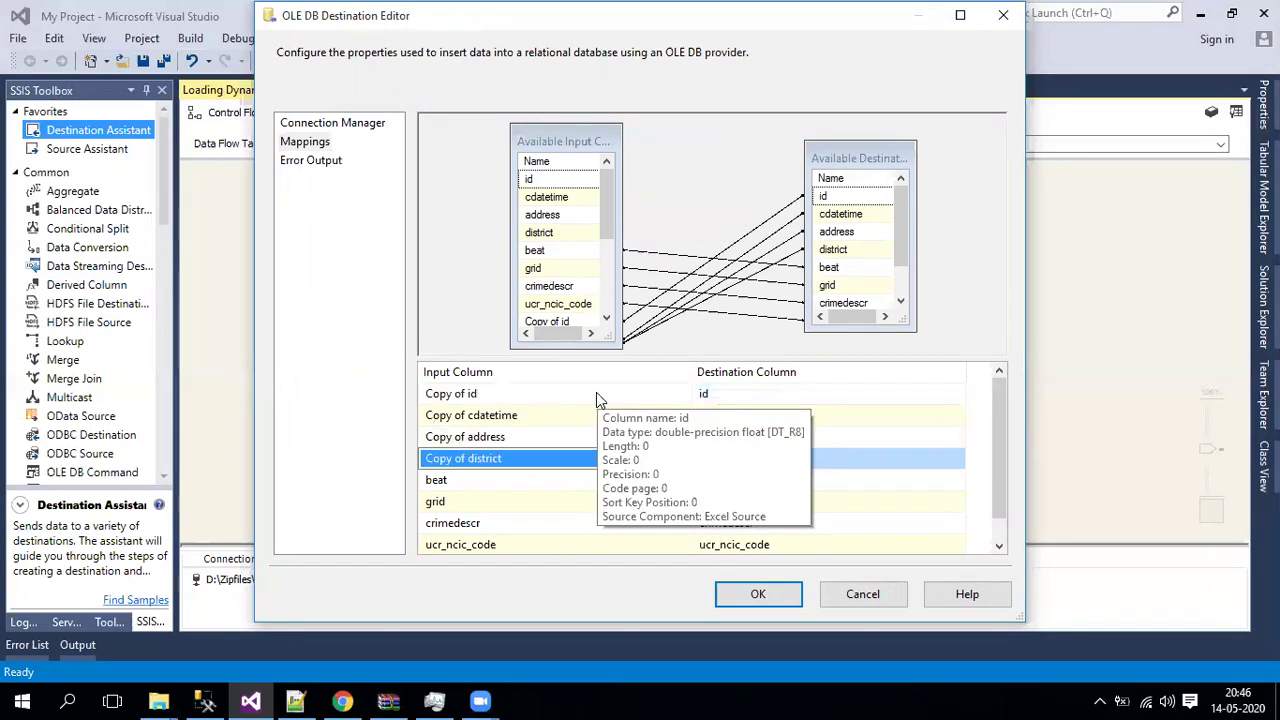
- Map Copy of beat, Copy of grid, Copy of crimedescr and Copy of ucr_ncic_code to their matching destination columns and accept the destination settings
key(Down)
key(c)
key(Down)
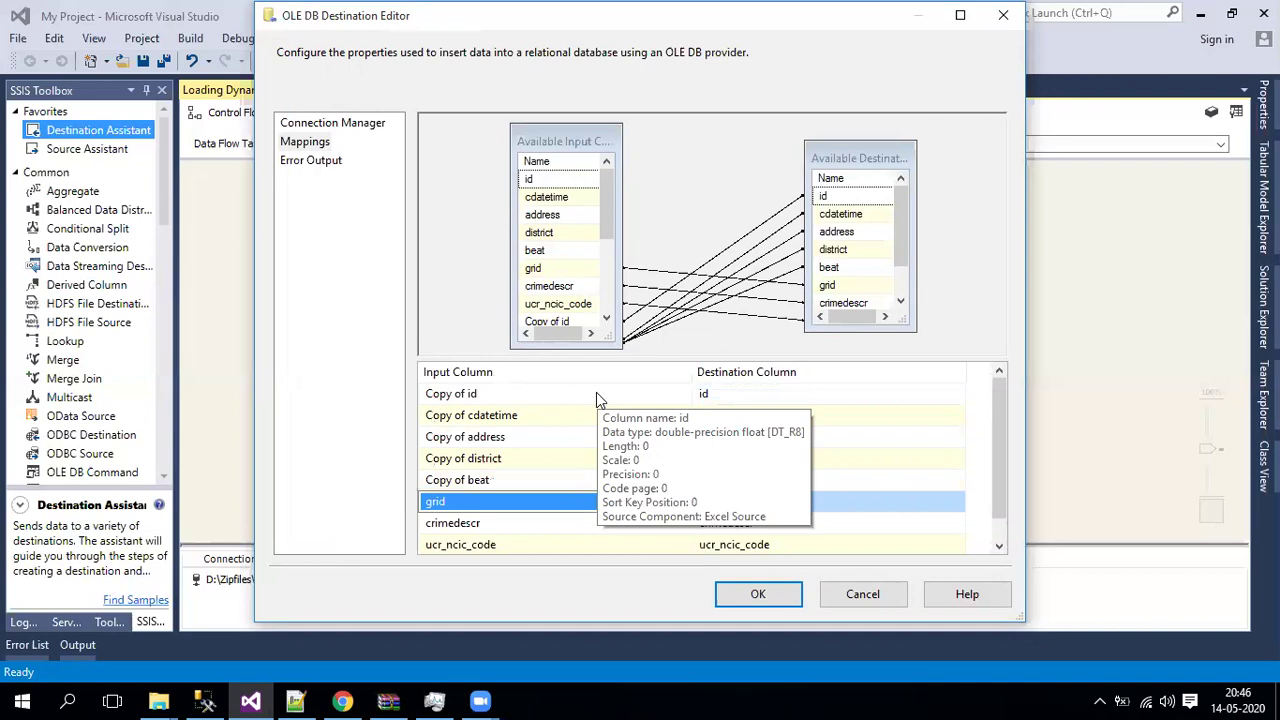
key(c)
key(Down)
key(c)
key(Down)
key(c)
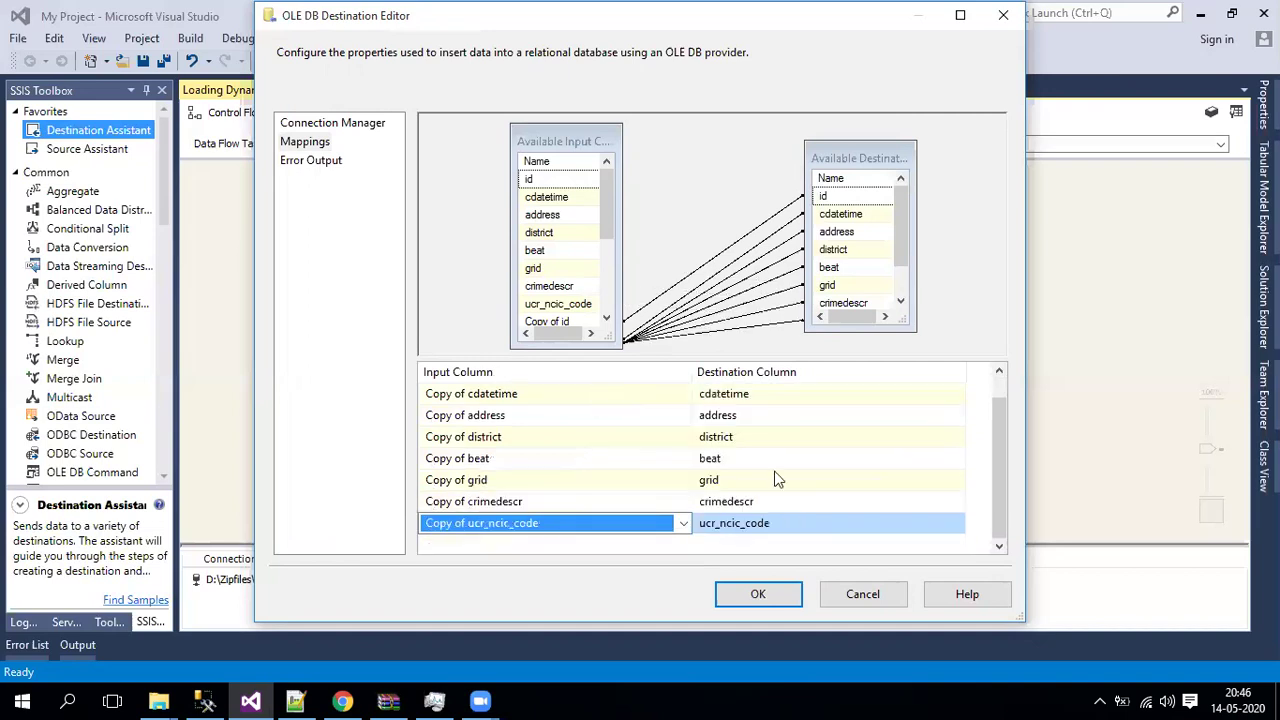
drag(997, 427, 999, 392)
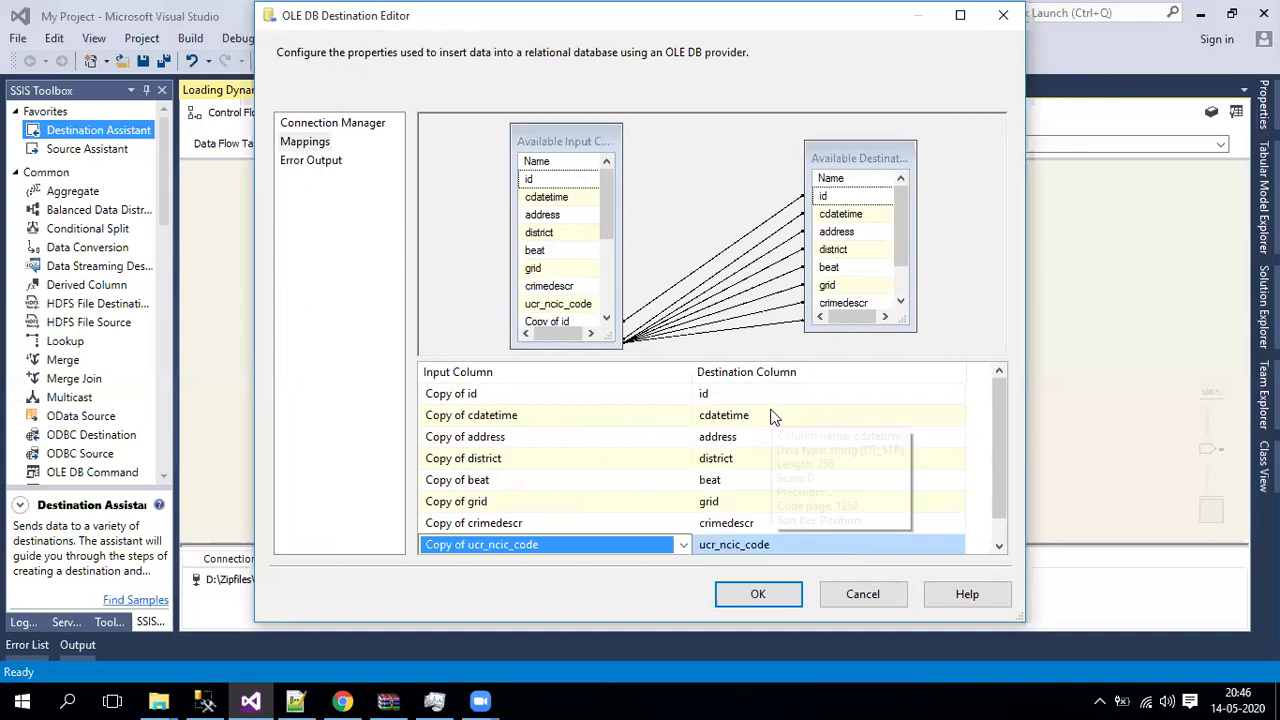
click(759, 593)
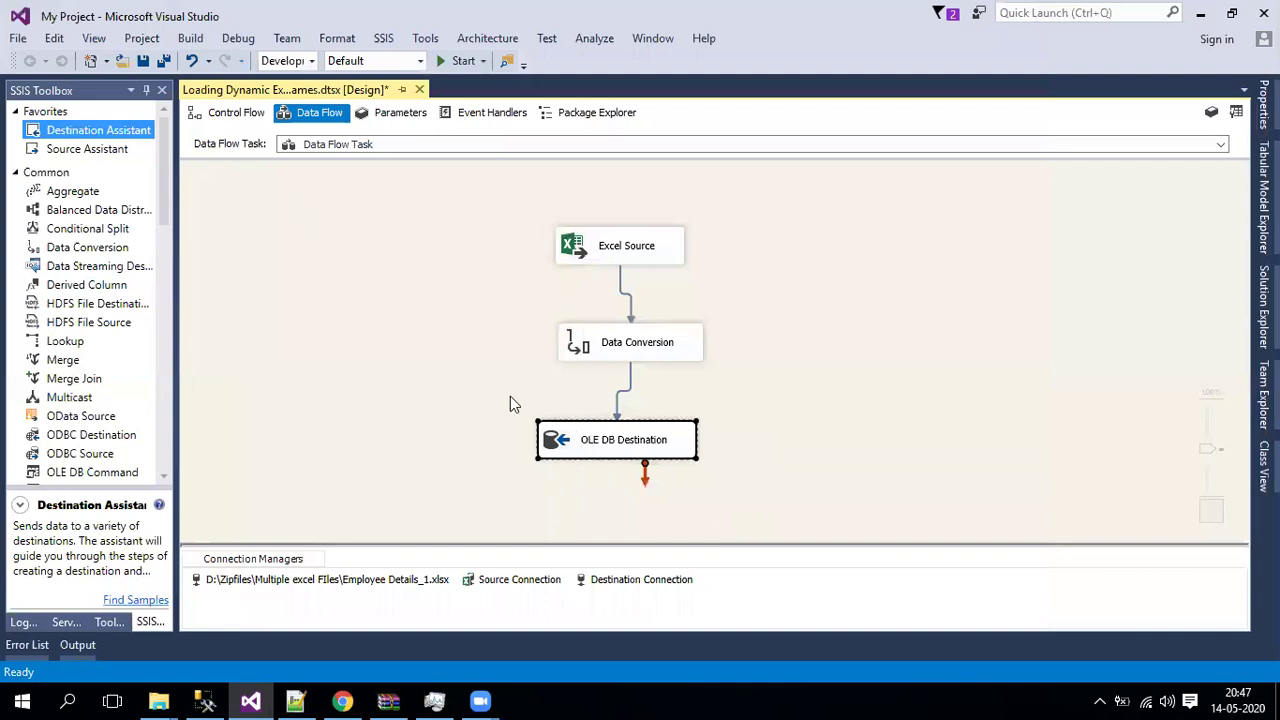
- Return to the control flow and review the Reading Source FIles Dynamically loop and the package's Filename variable
click(302, 206)
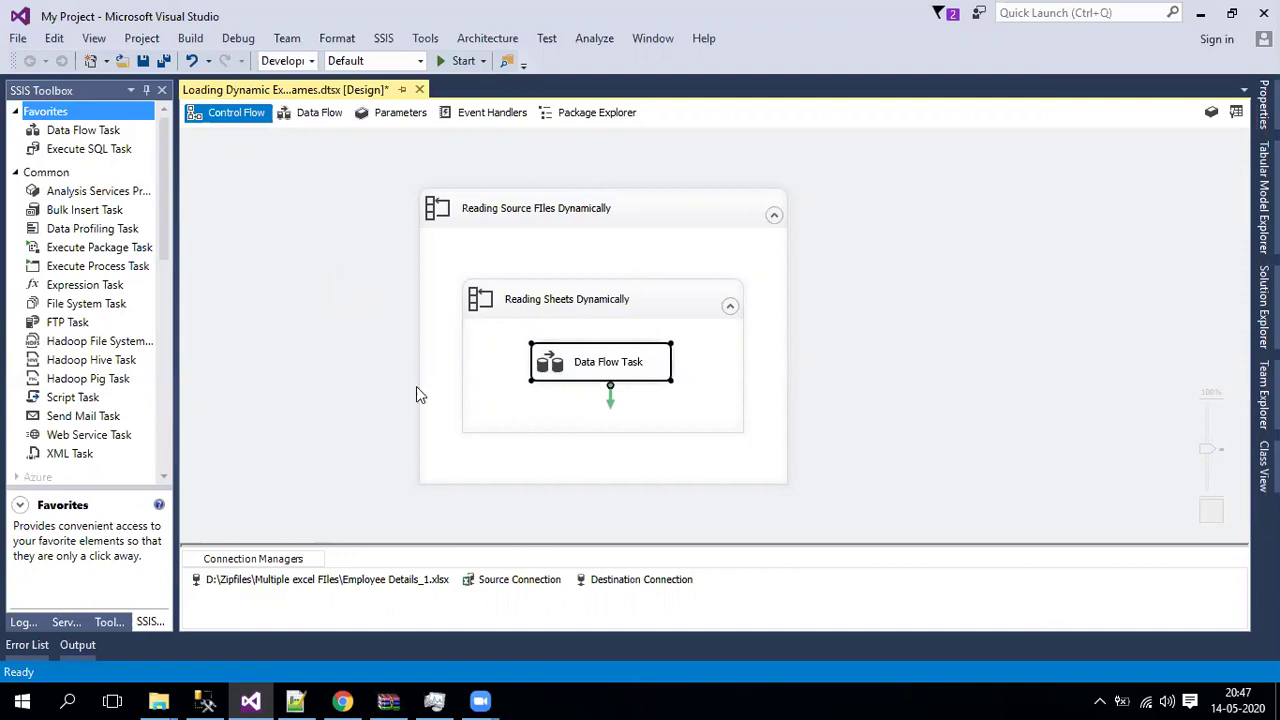
click(507, 583)
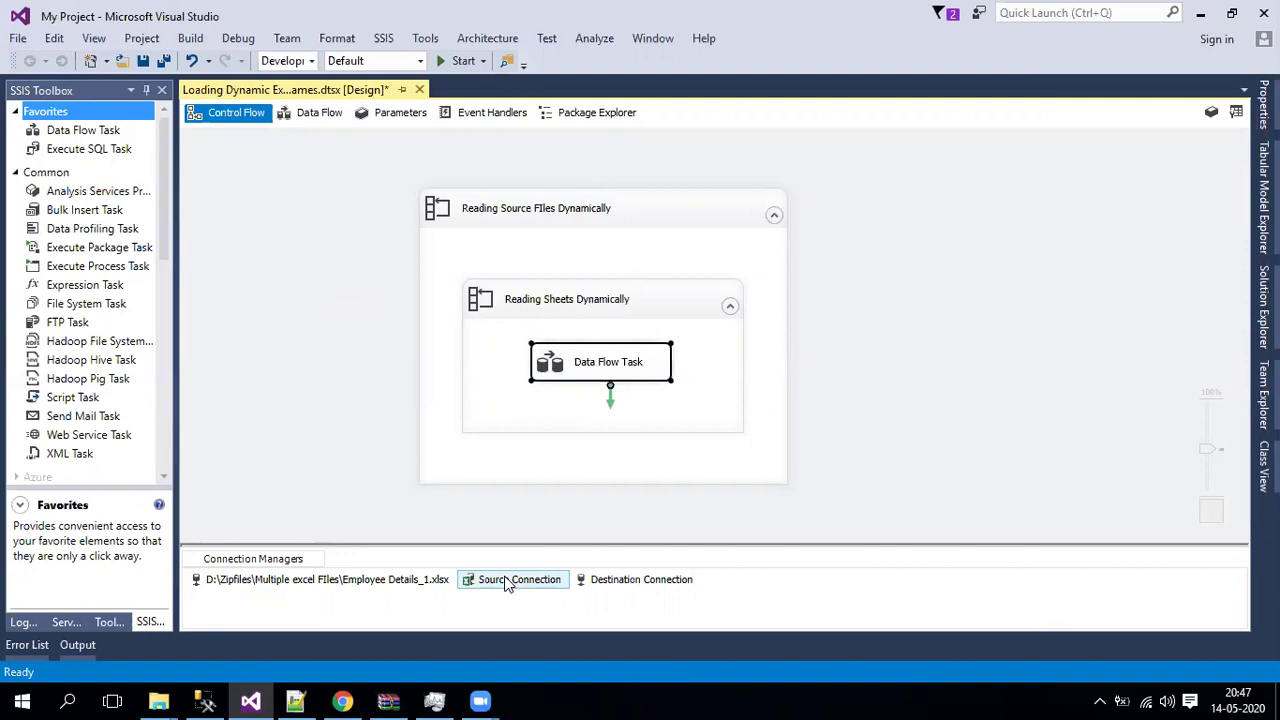
click(590, 221)
click(545, 208)
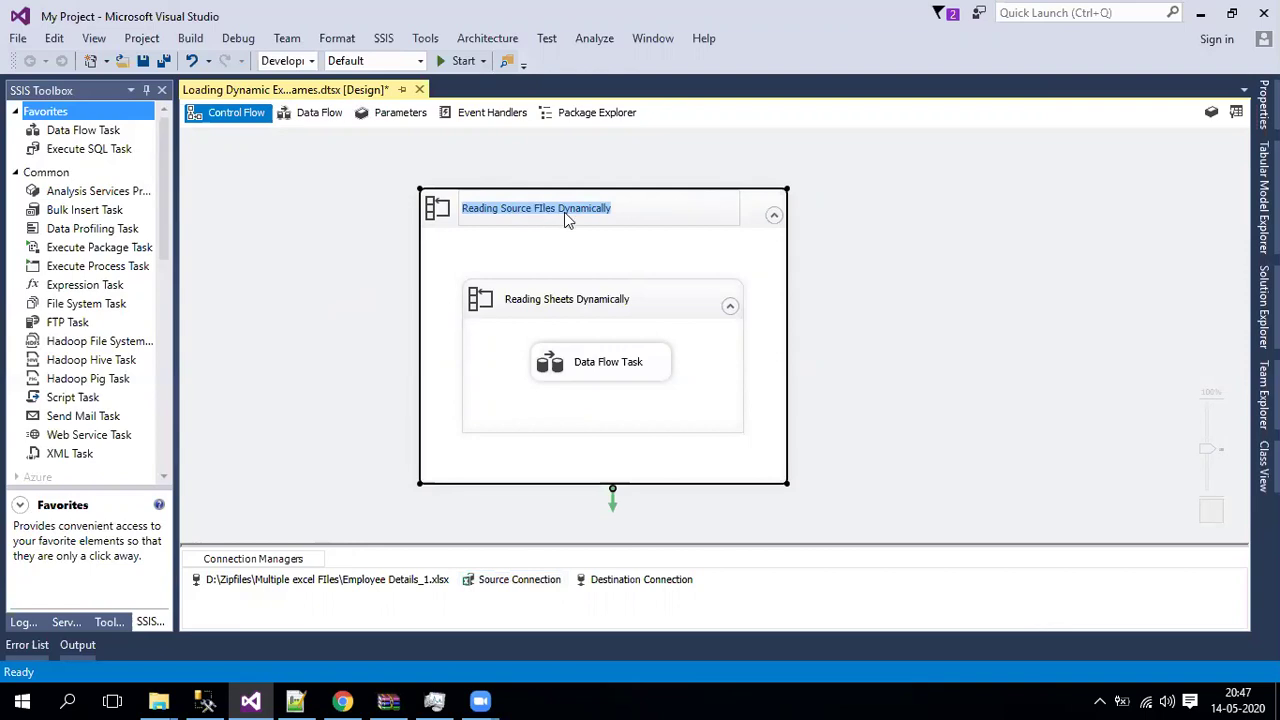
right_click(234, 165)
click(300, 222)
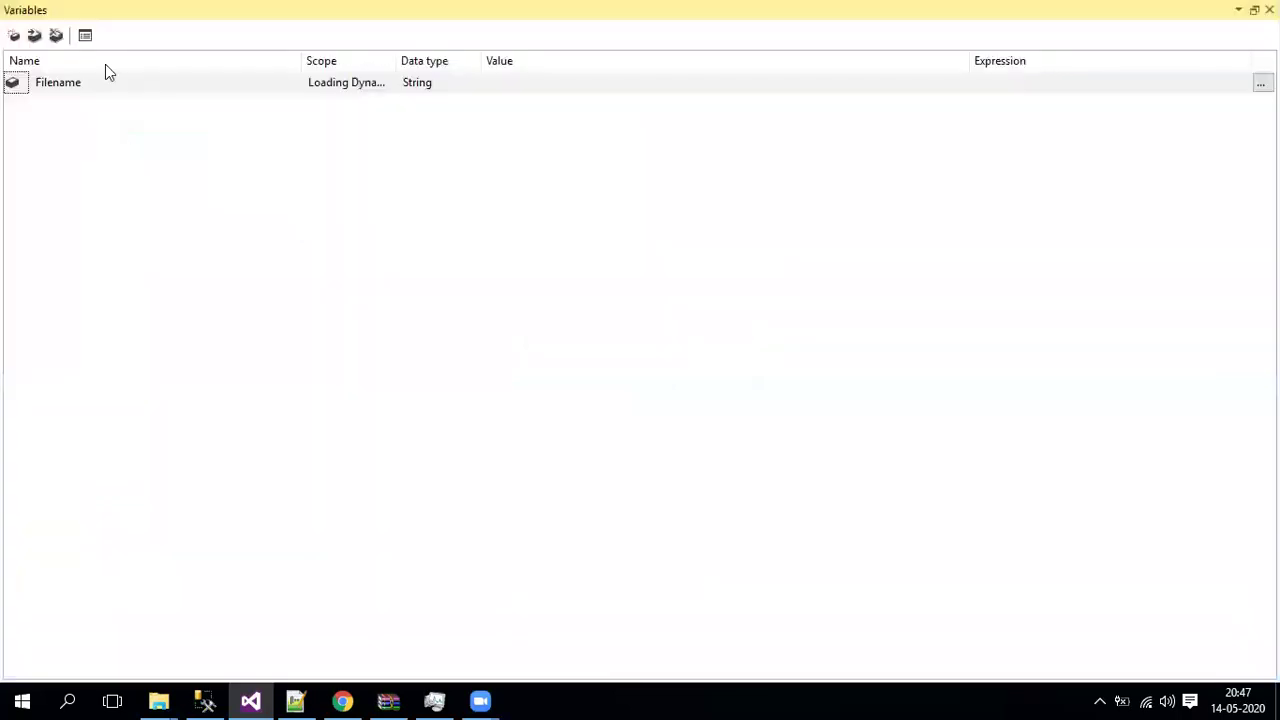
click(525, 83)
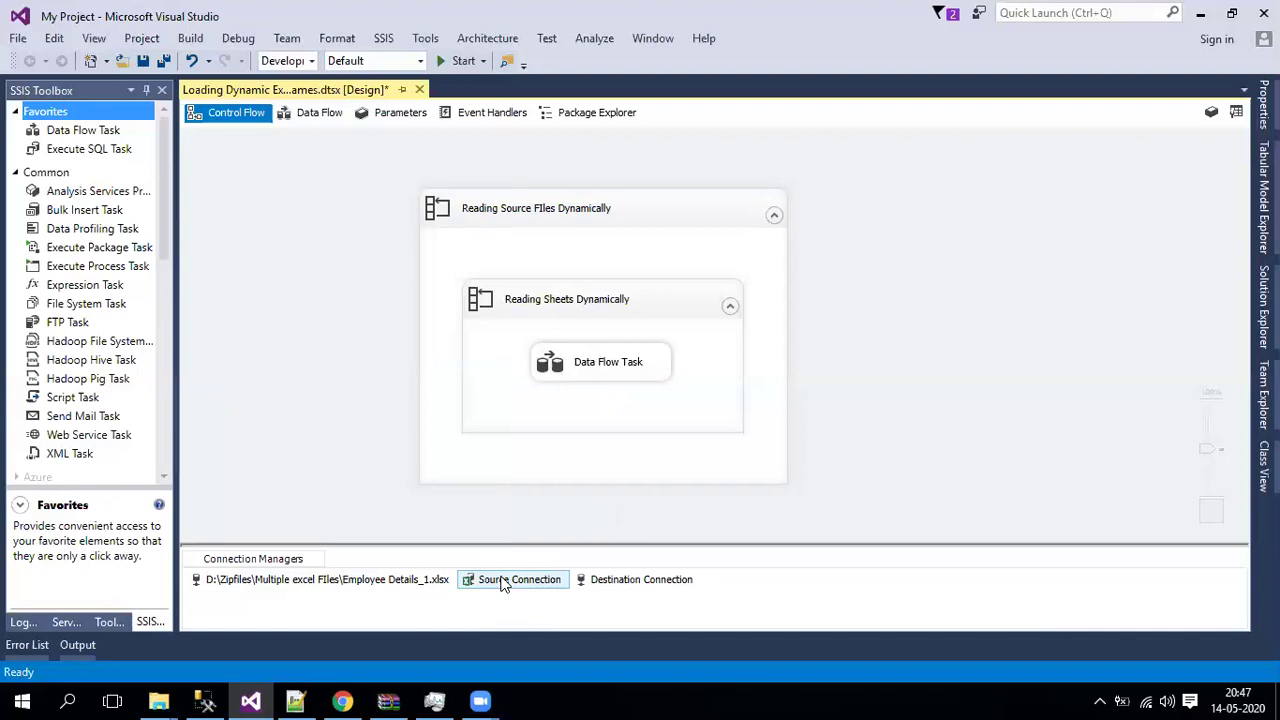
- Switch to Notepad++ and begin a note on line 3 with "F1--Read "
click(297, 699)
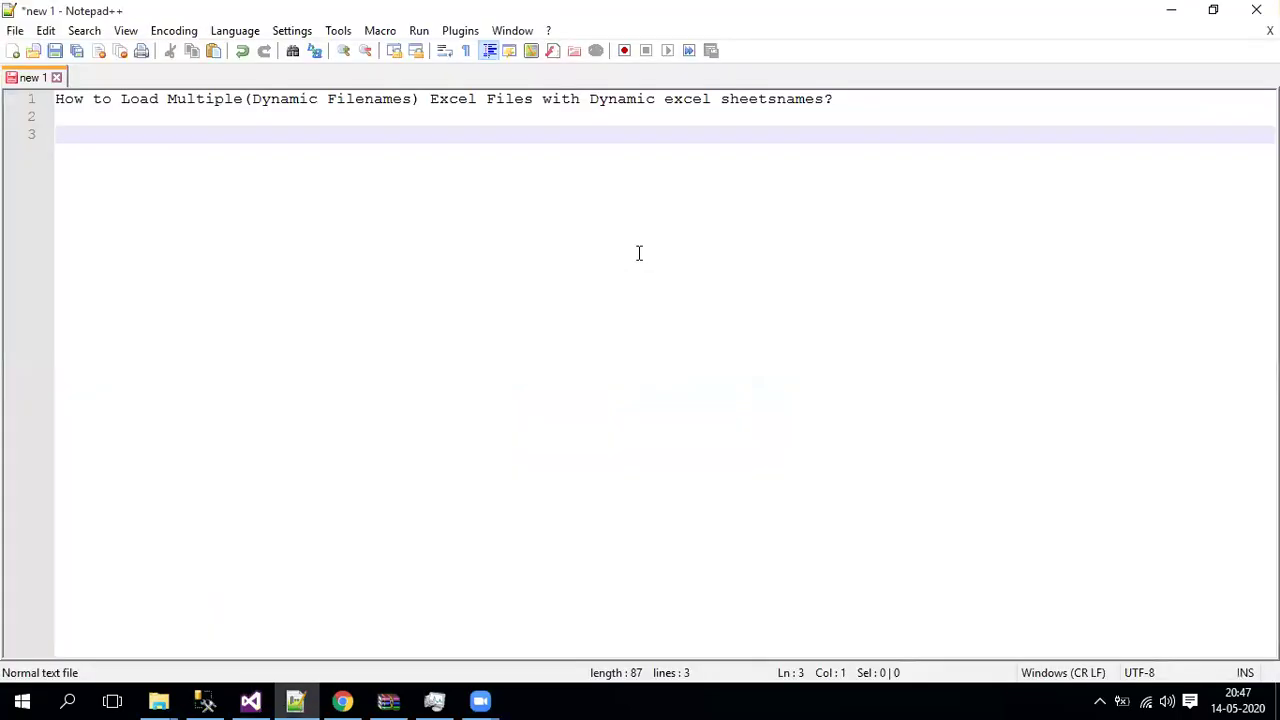
text(F)
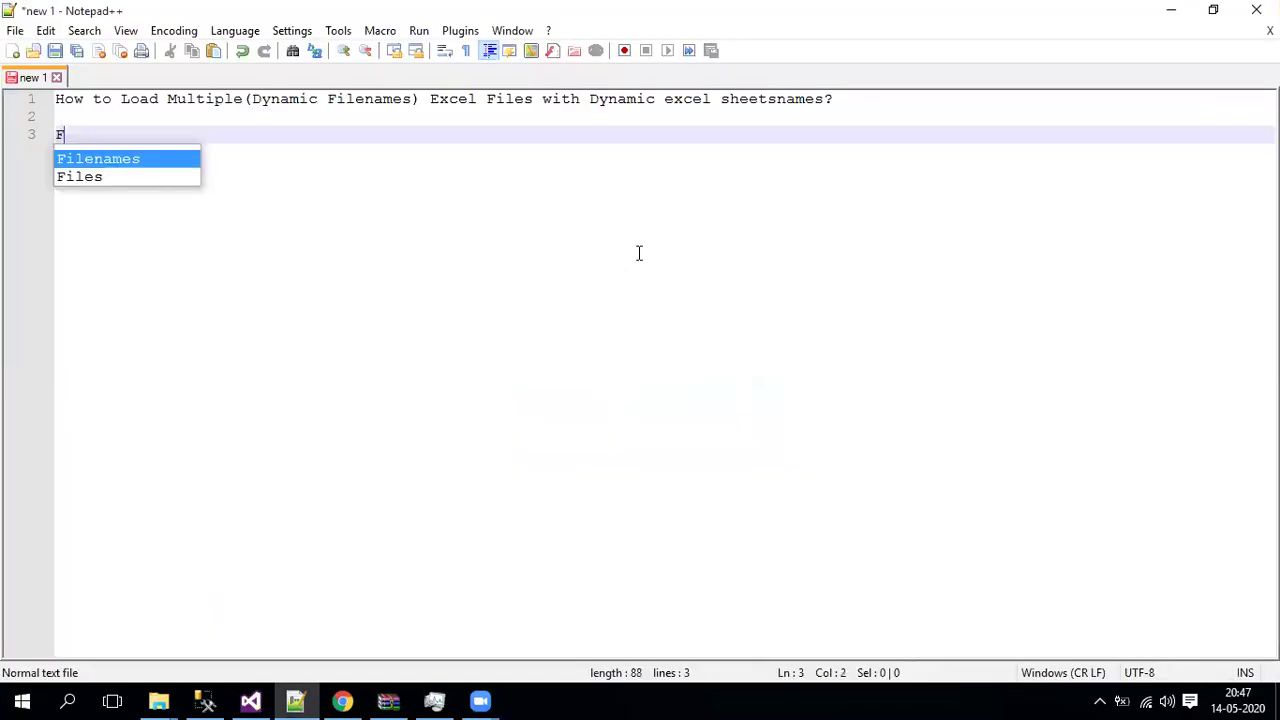
text(1--)
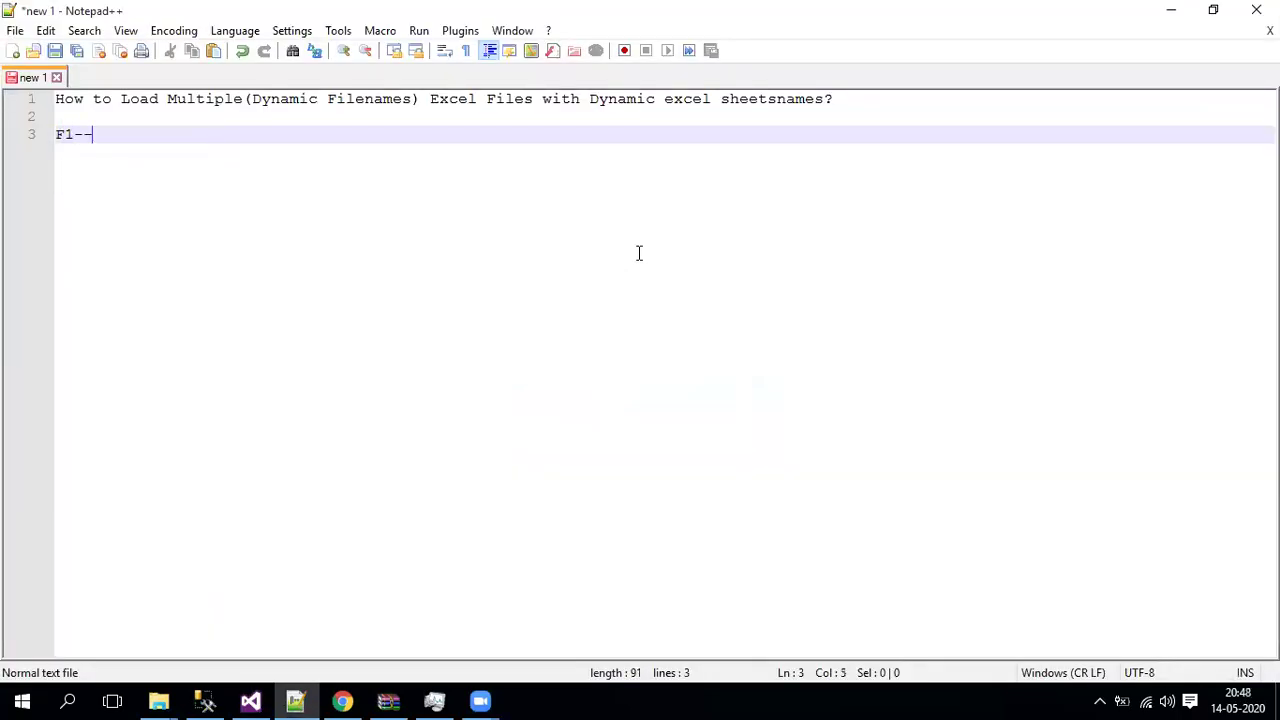
text(Read )
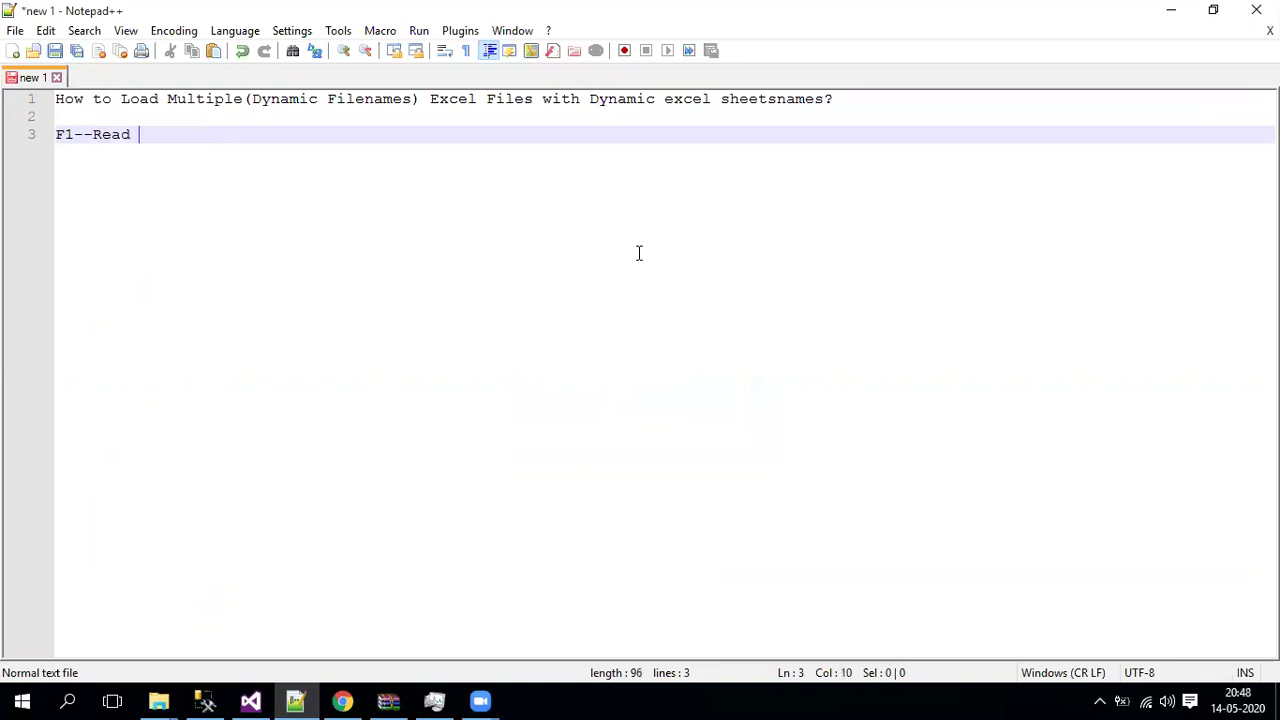
text(Multiple e)
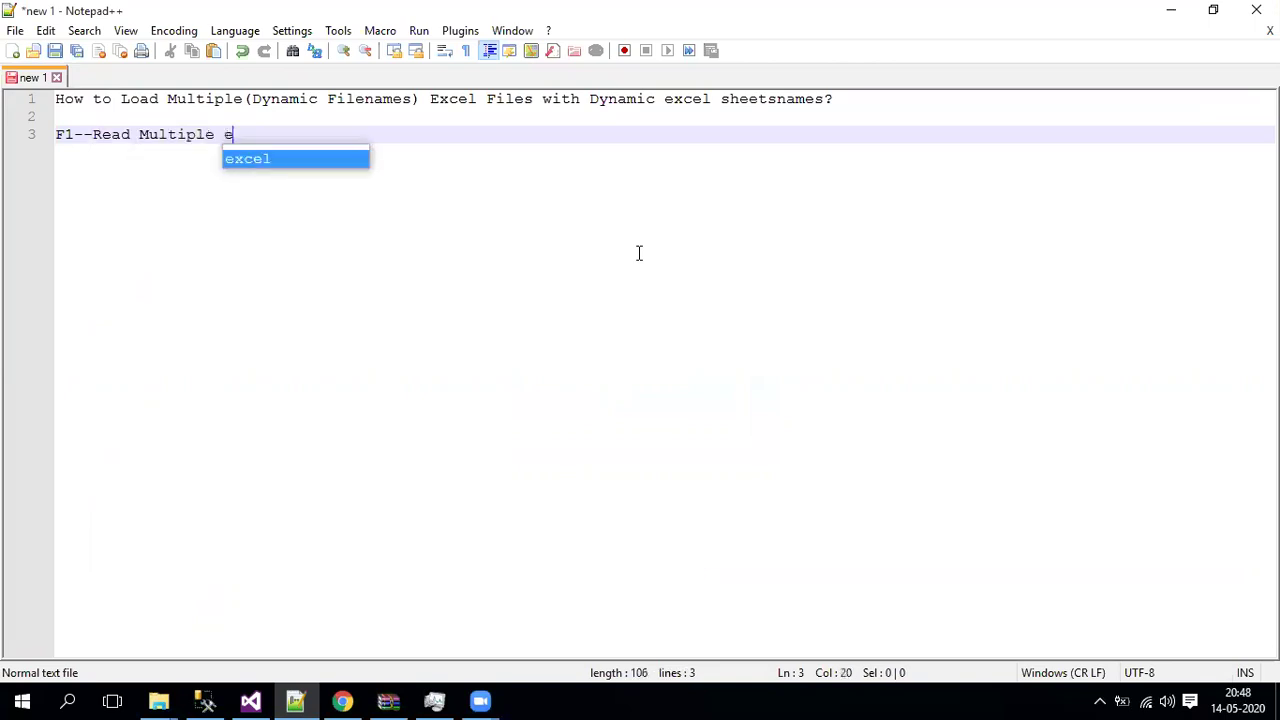
key(BackSpace)
key(BackSpace)
key(BackSpace)
key(BackSpace)
key(BackSpace)
key(BackSpace)
key(BackSpace)
key(BackSpace)
key(BackSpace)
key(BackSpace)
- Complete the note with "Excel 1--filename variable---Excel connection manager dynamic"
text(Excel)
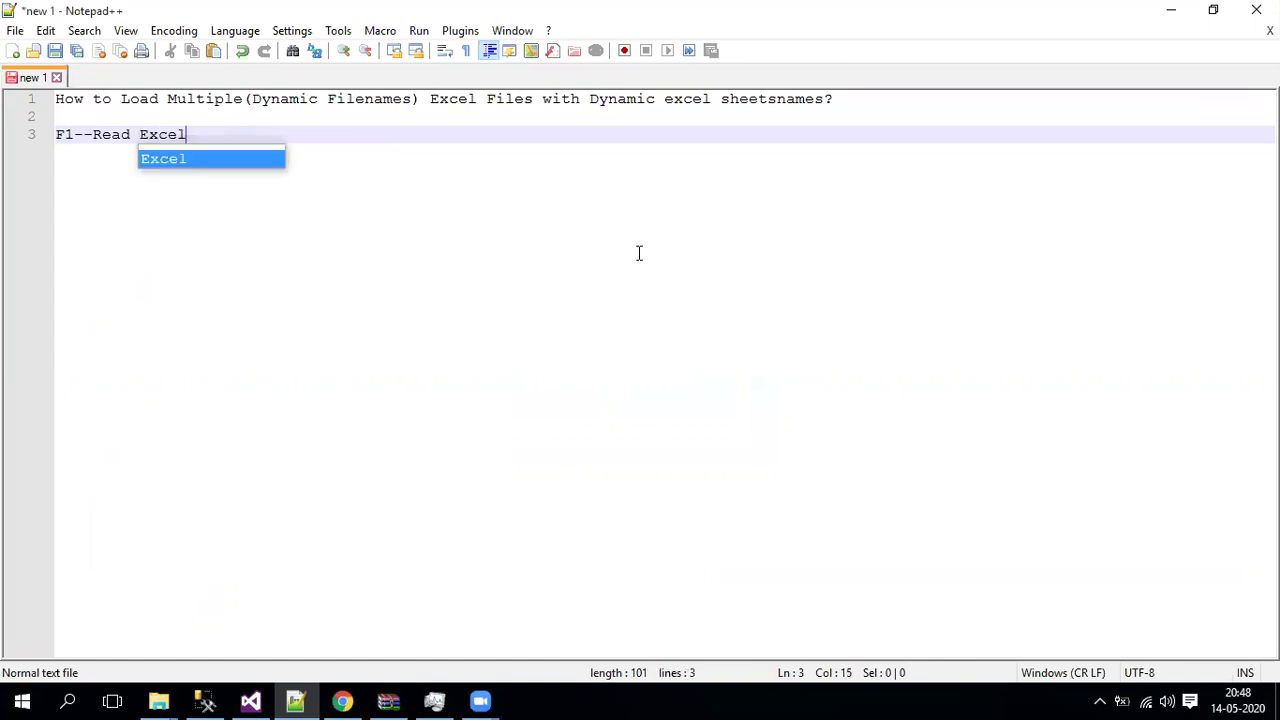
text( 1--Va)
key(BackSpace)
key(BackSpace)
text(filename variable---)
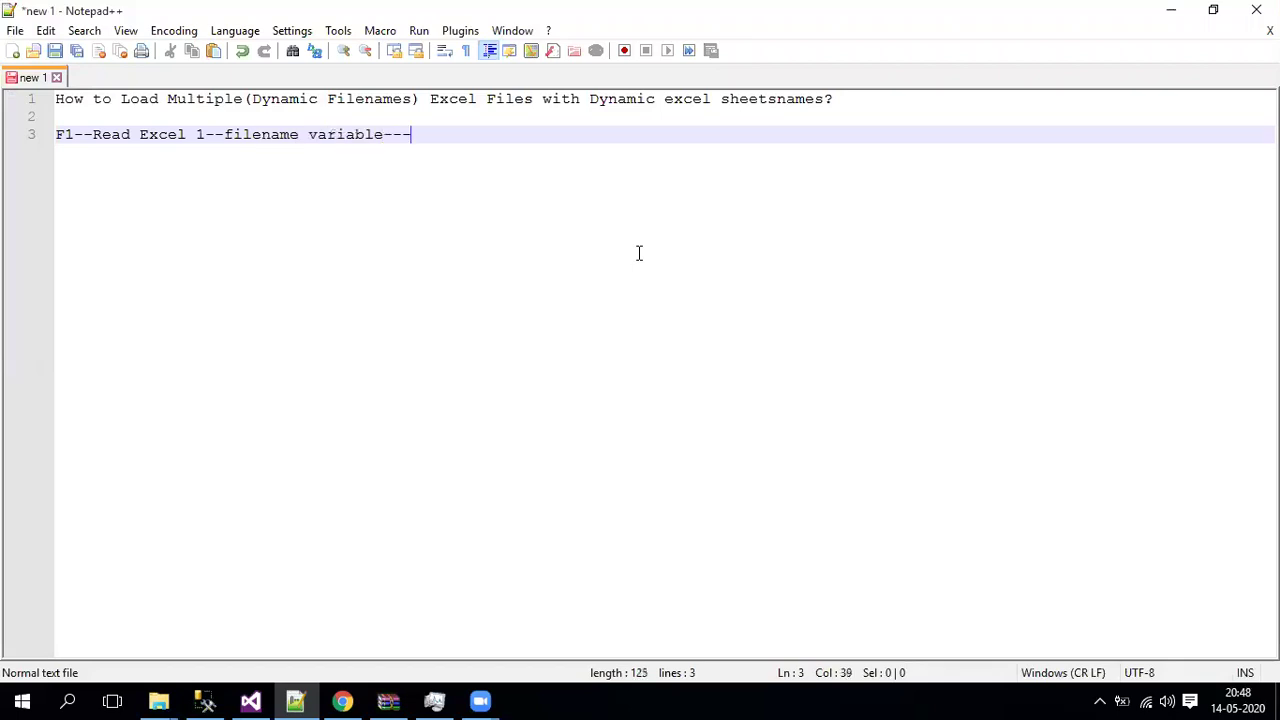
text(Exce)
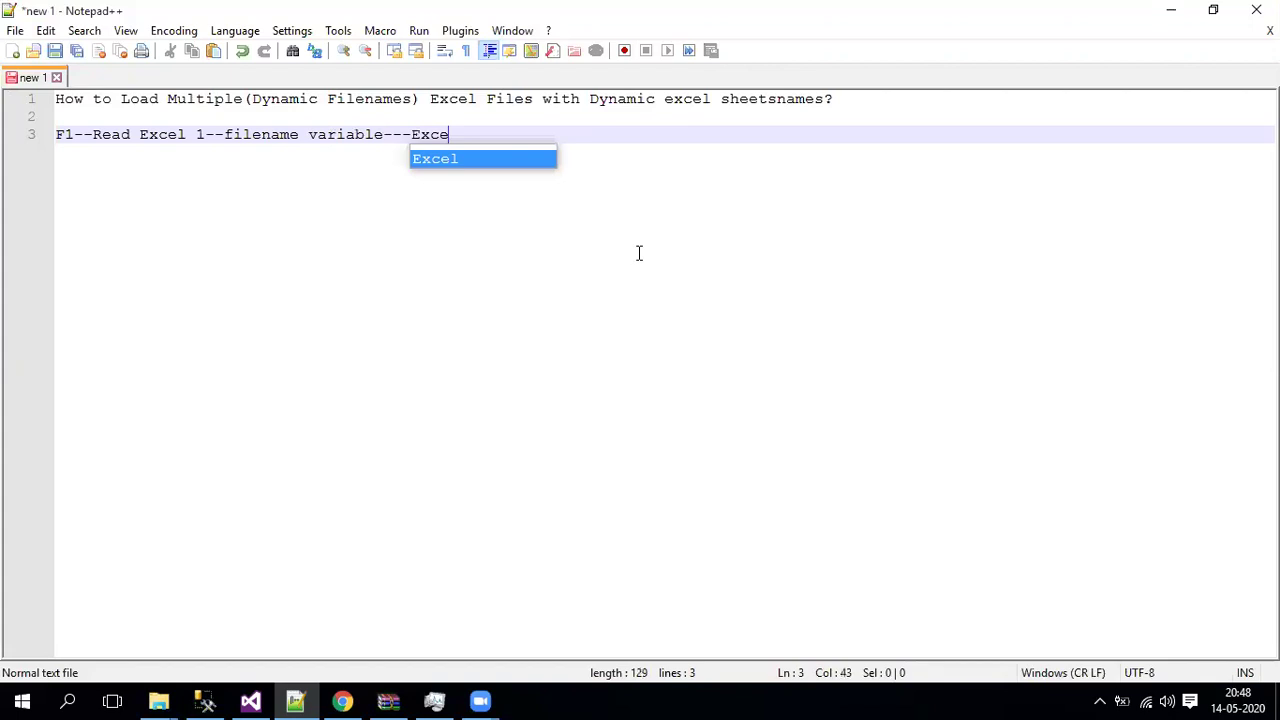
text(l co)
text(on manager dynamic)
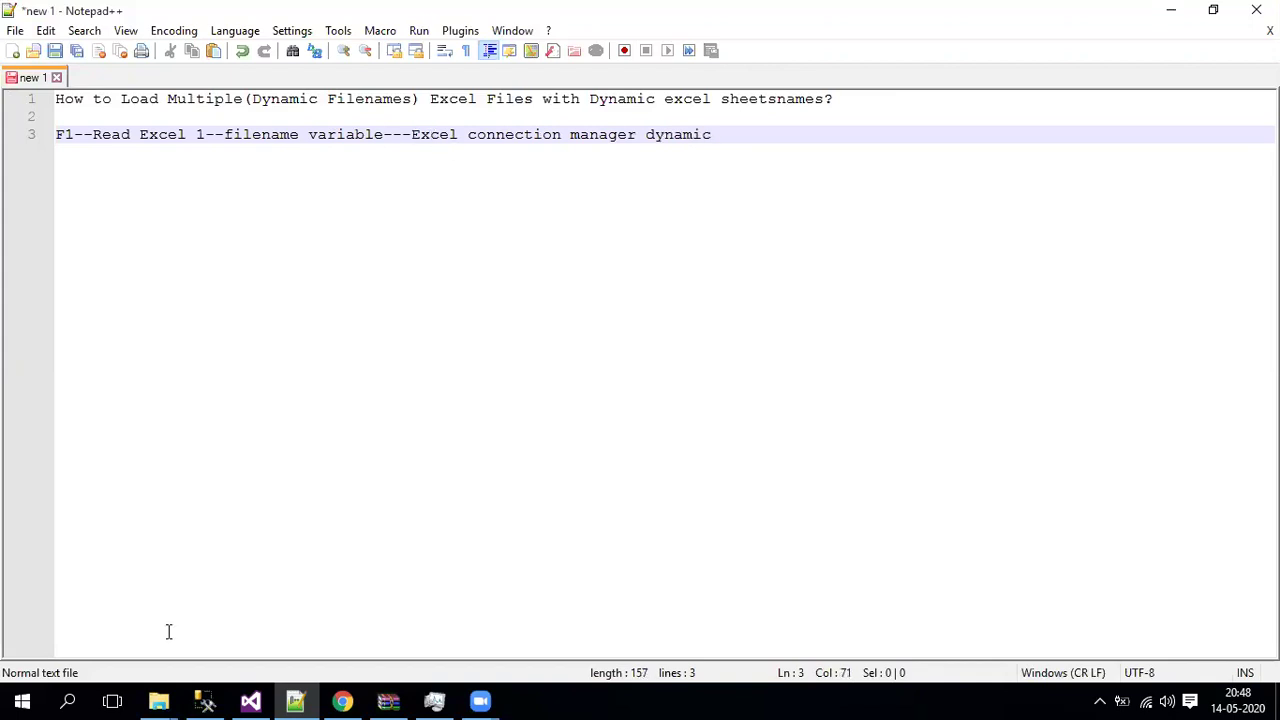
- Review the Employee Details_1 file in File Explorer, then return to Notepad++ and highlight the filename variable part of the note
click(160, 700)
click(136, 611)
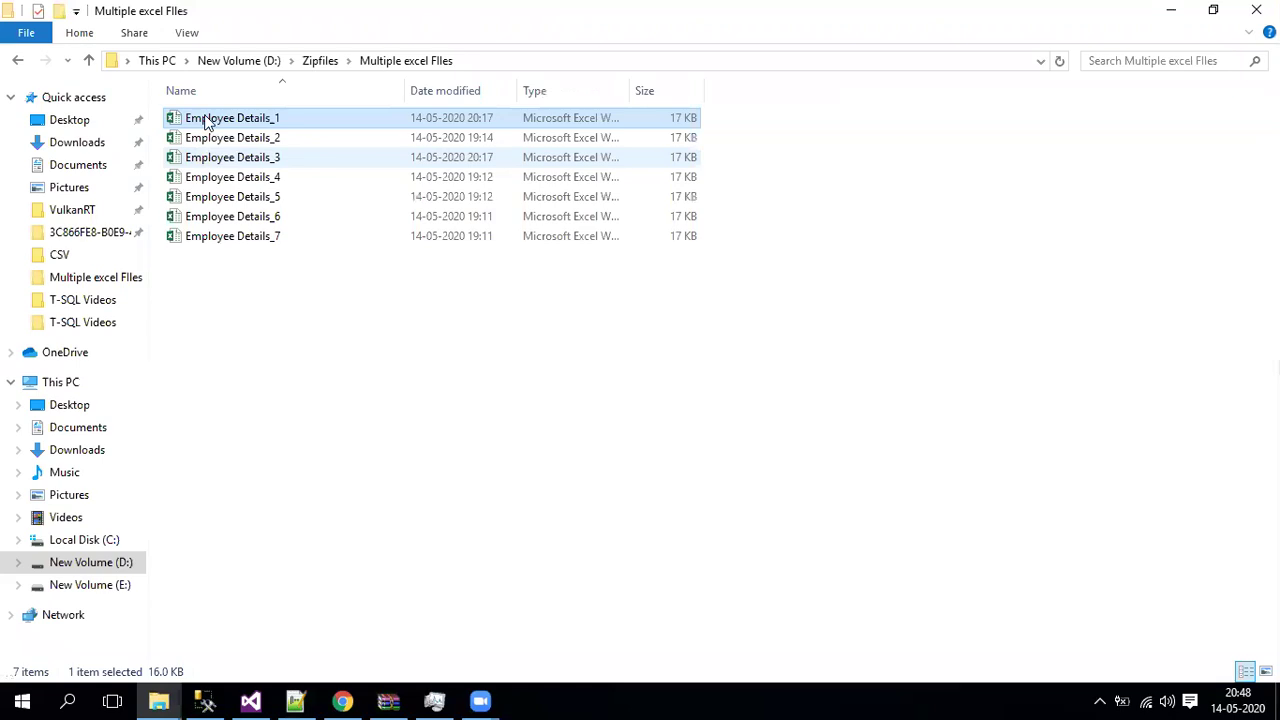
click(255, 700)
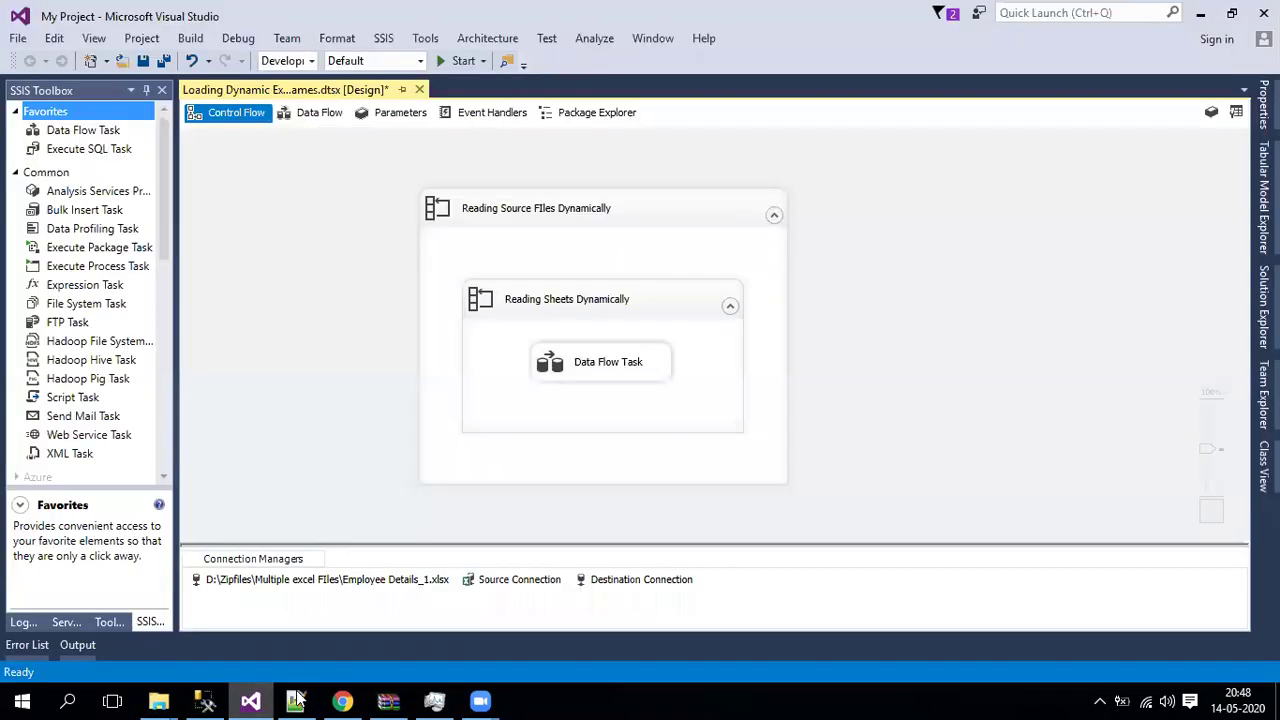
click(296, 700)
click(231, 133)
shift+click(327, 134)
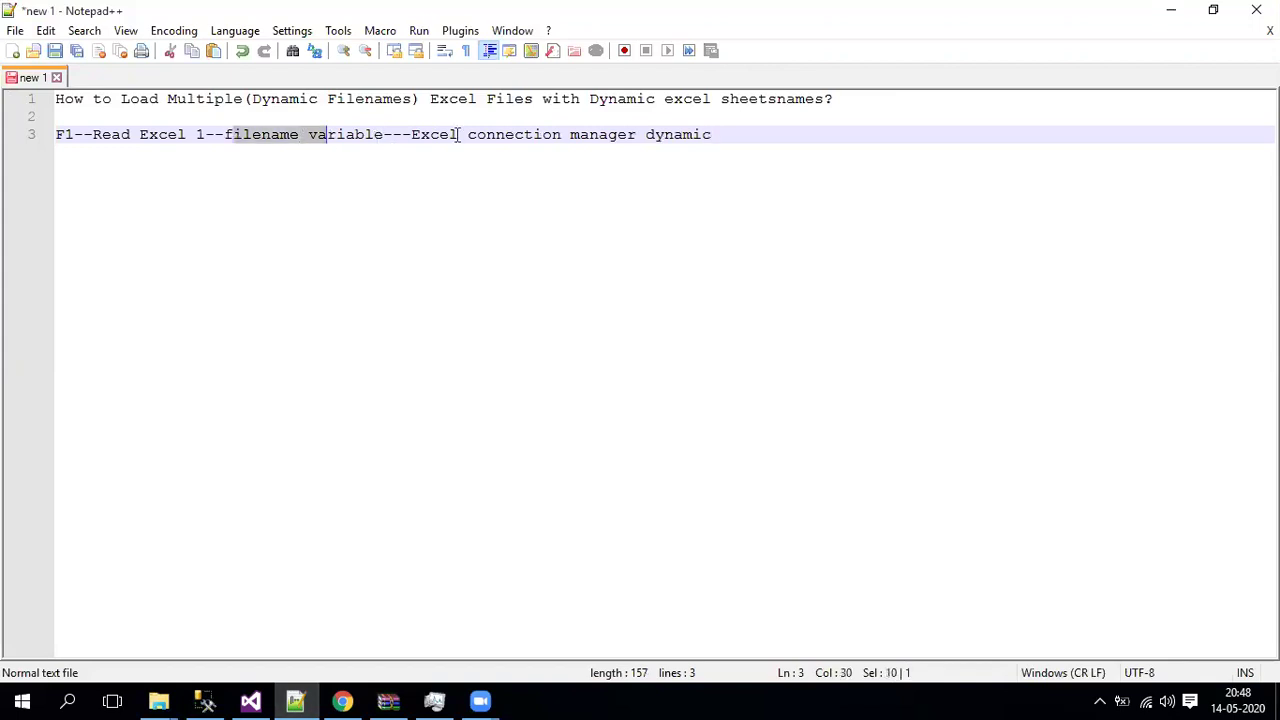
drag(458, 135, 607, 142)
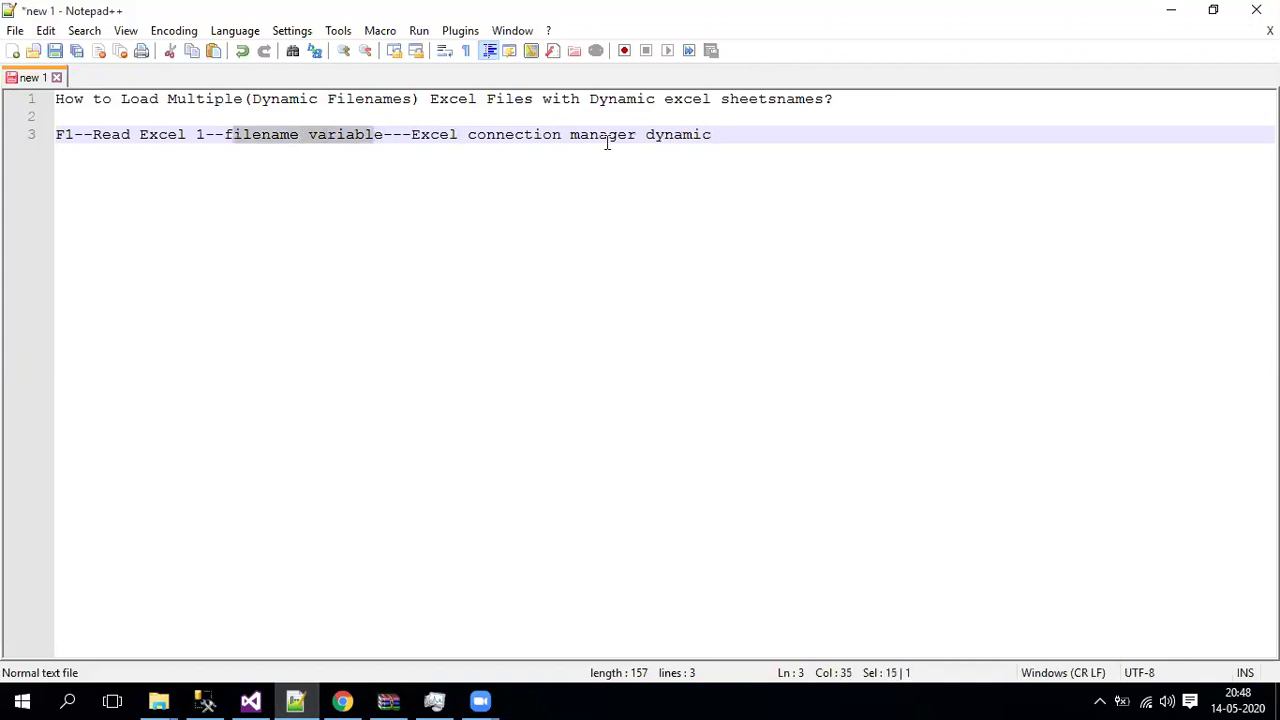
- Highlight the filename variable wording in the note on line 3 and review the Excel connection manager part
click(227, 133)
shift+click(386, 133)
click(503, 134)
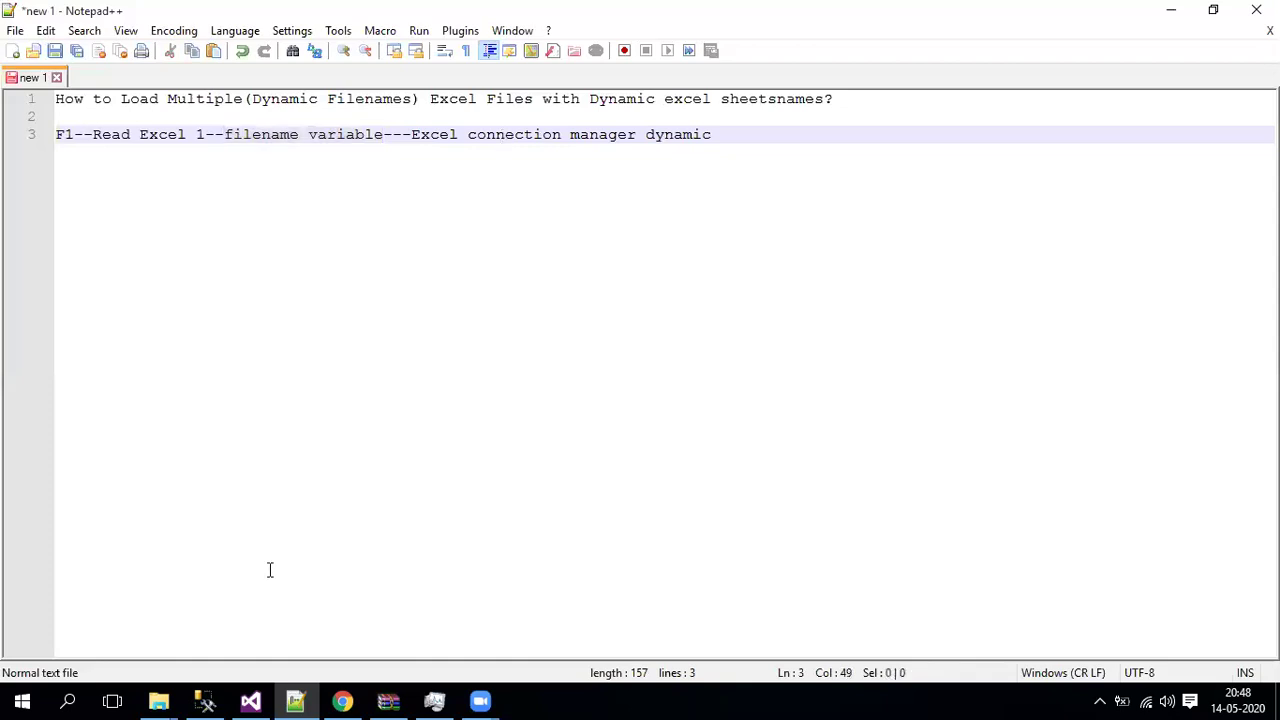
- Switch to Visual Studio and add the ExcelFilePath property to the Source Connection's property expressions
click(250, 701)
click(487, 581)
right_click(530, 577)
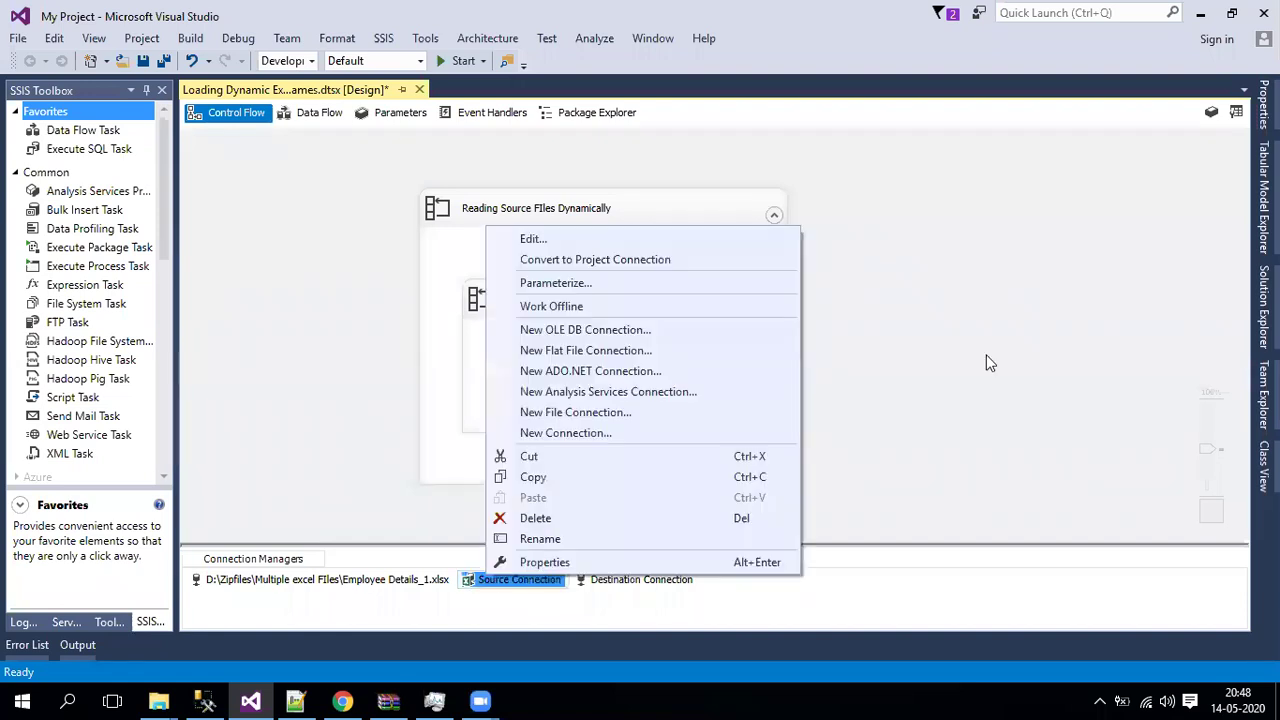
key(alt+Return)
click(1061, 335)
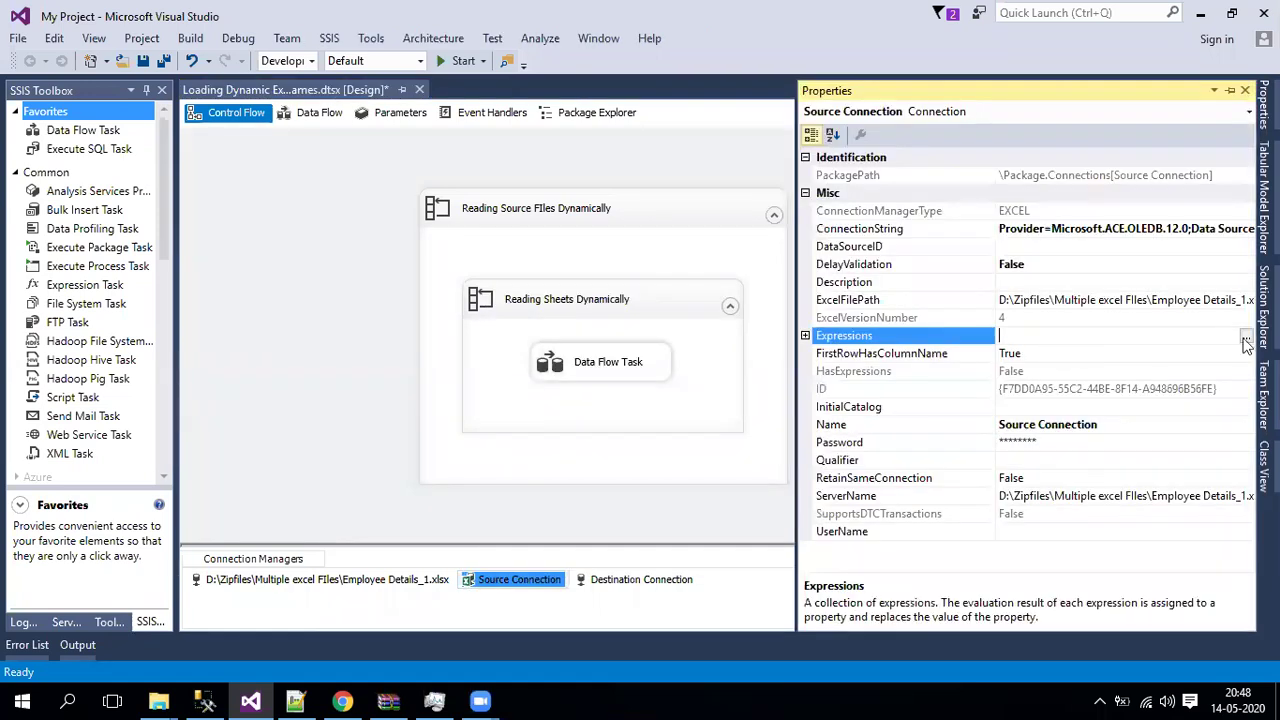
click(1246, 336)
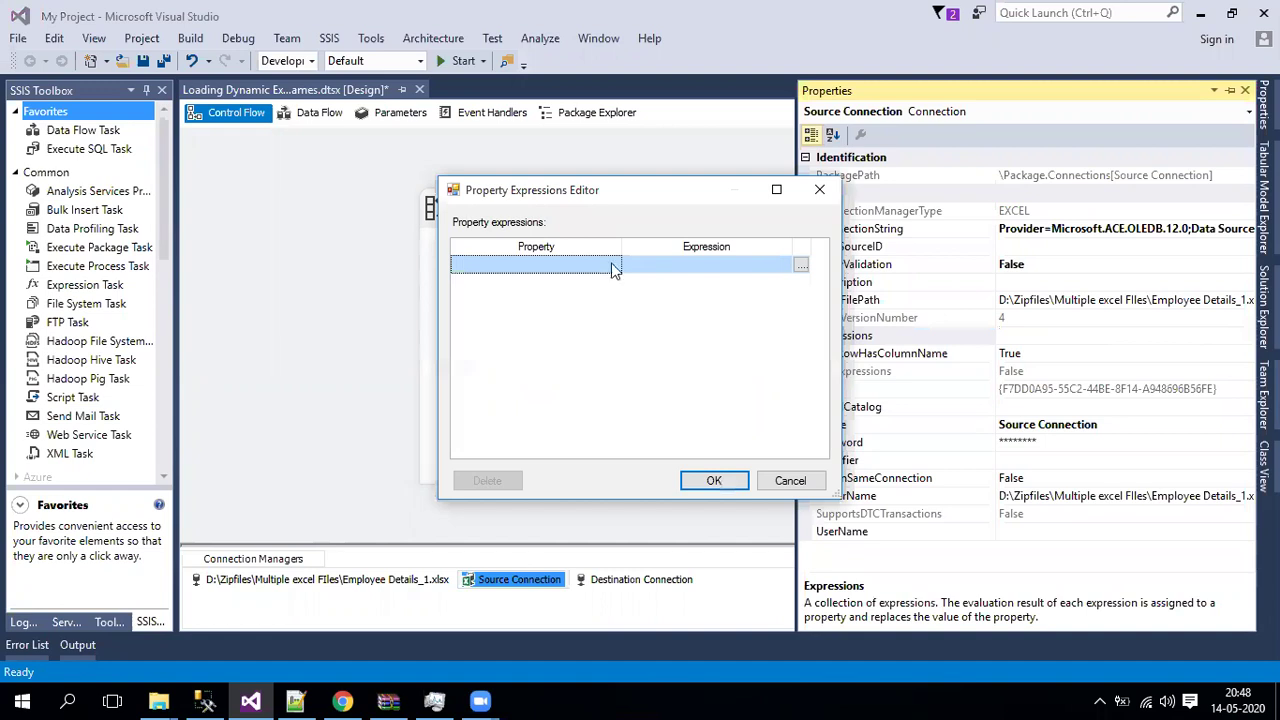
click(615, 266)
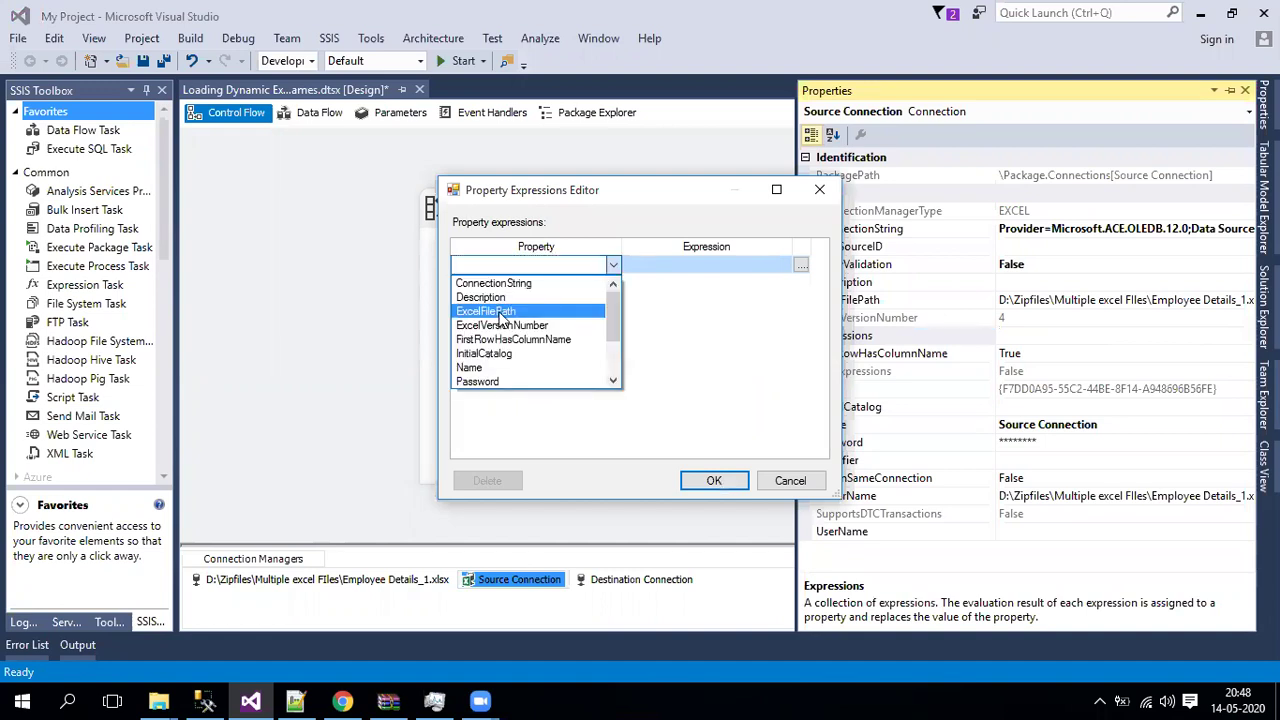
click(500, 312)
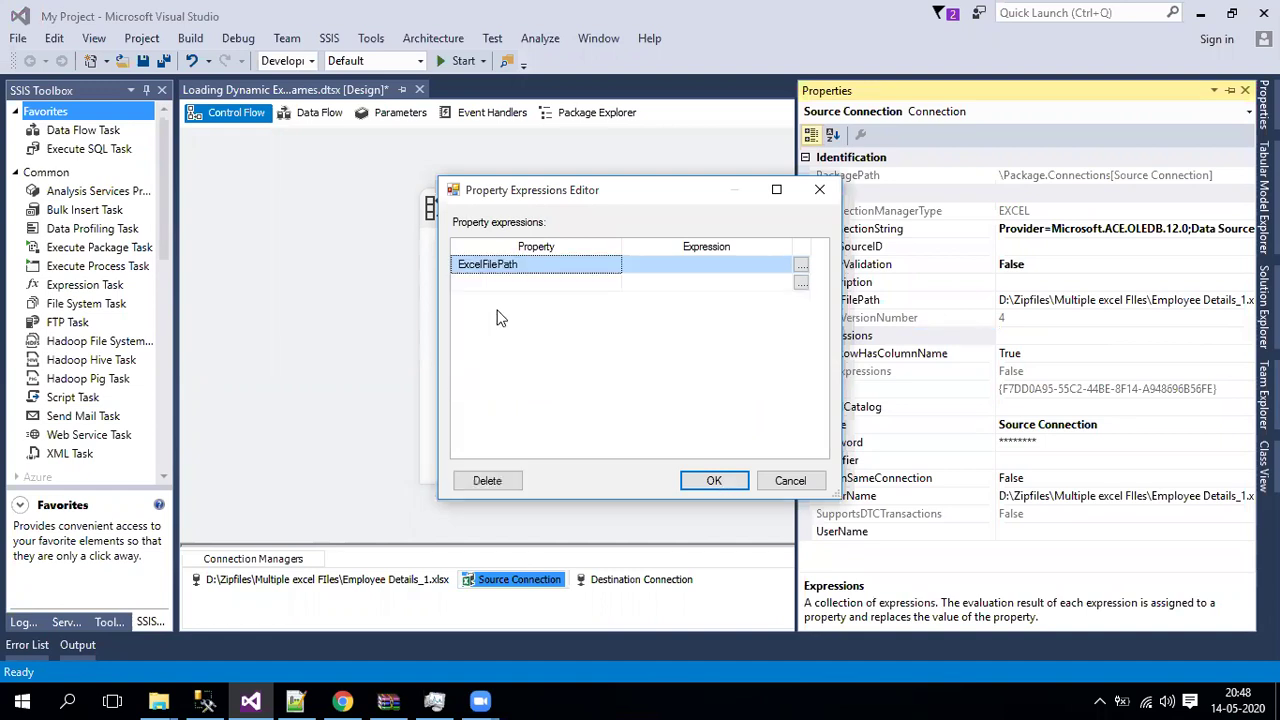
- Build the ExcelFilePath expression as @[User::Filename], evaluate it, and apply it to the Source Connection
click(801, 266)
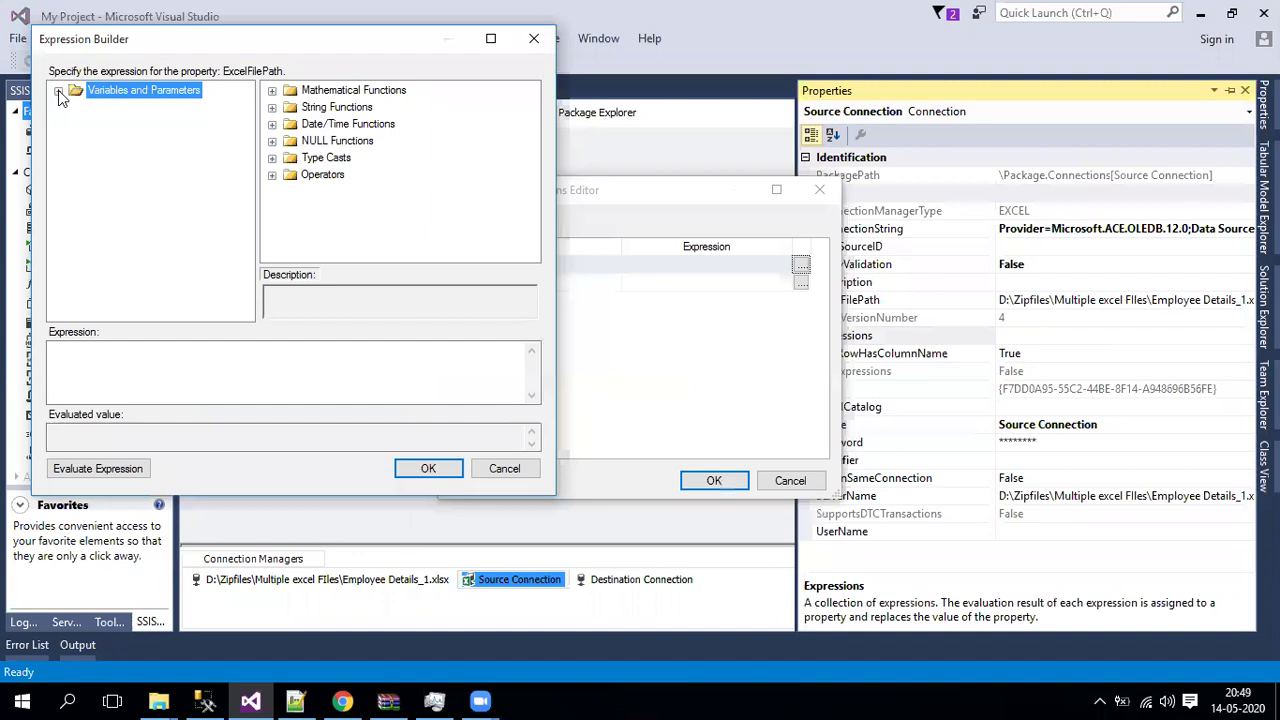
click(59, 91)
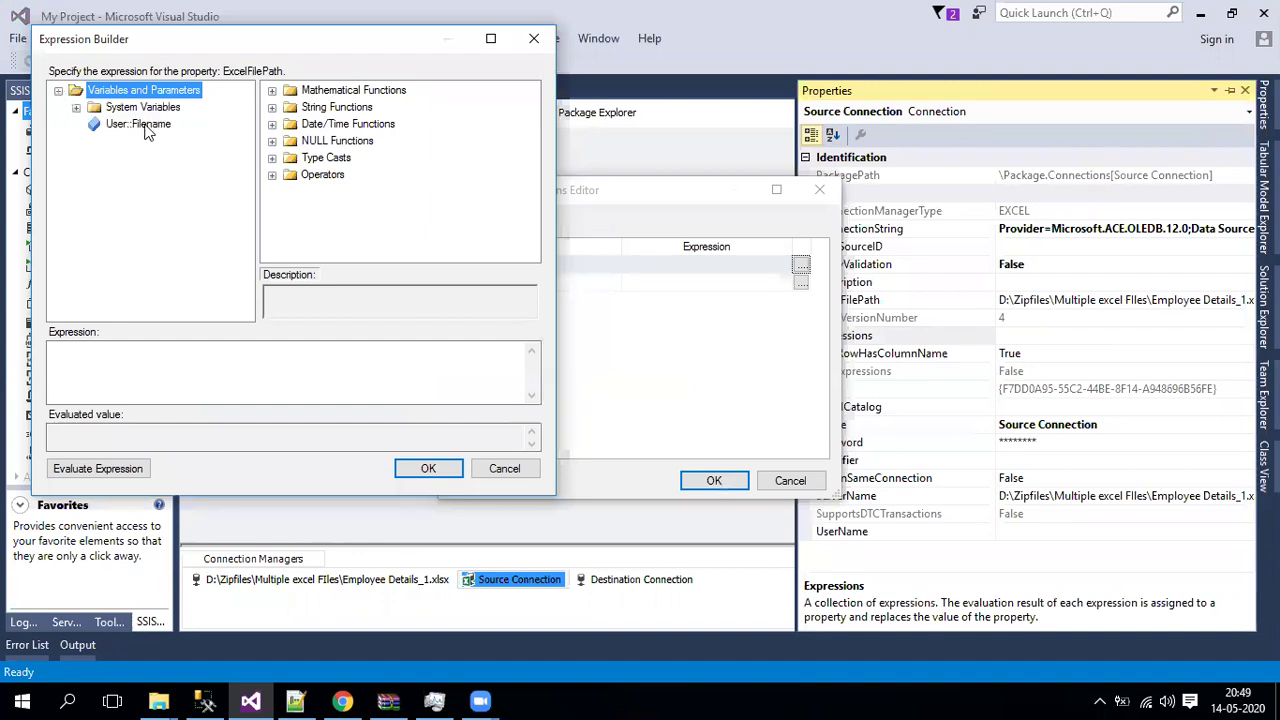
click(107, 354)
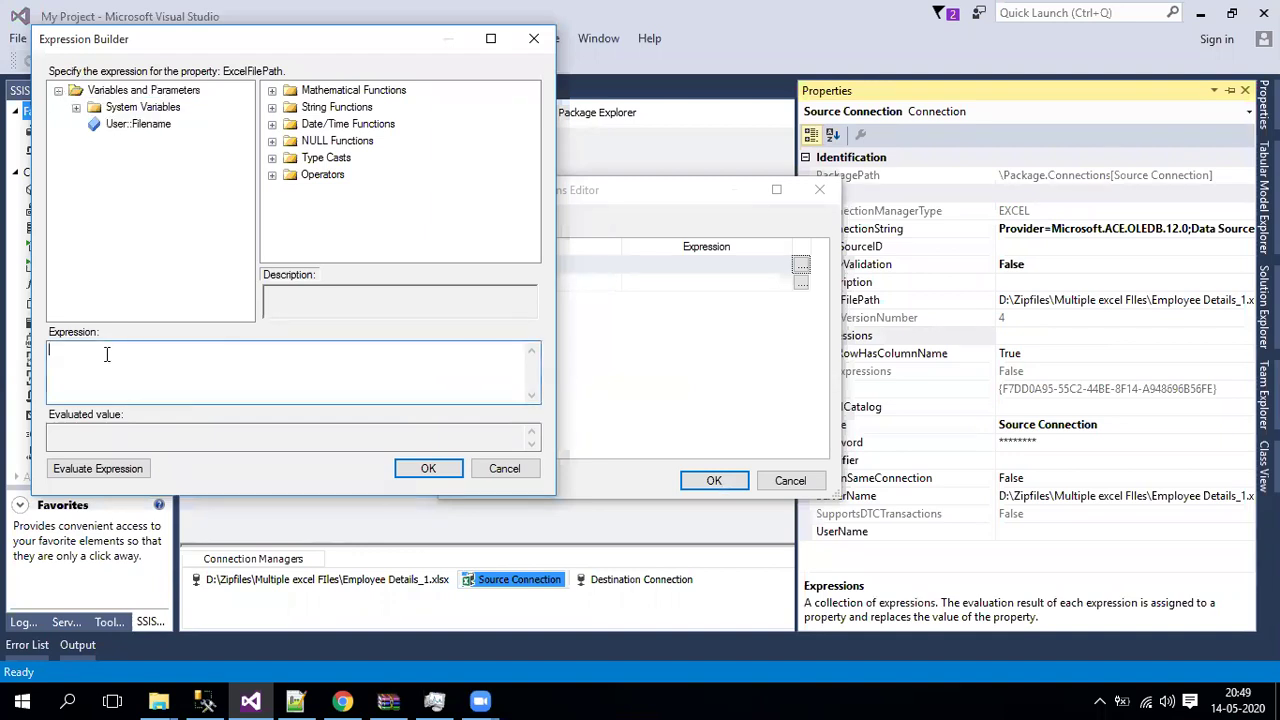
click(120, 469)
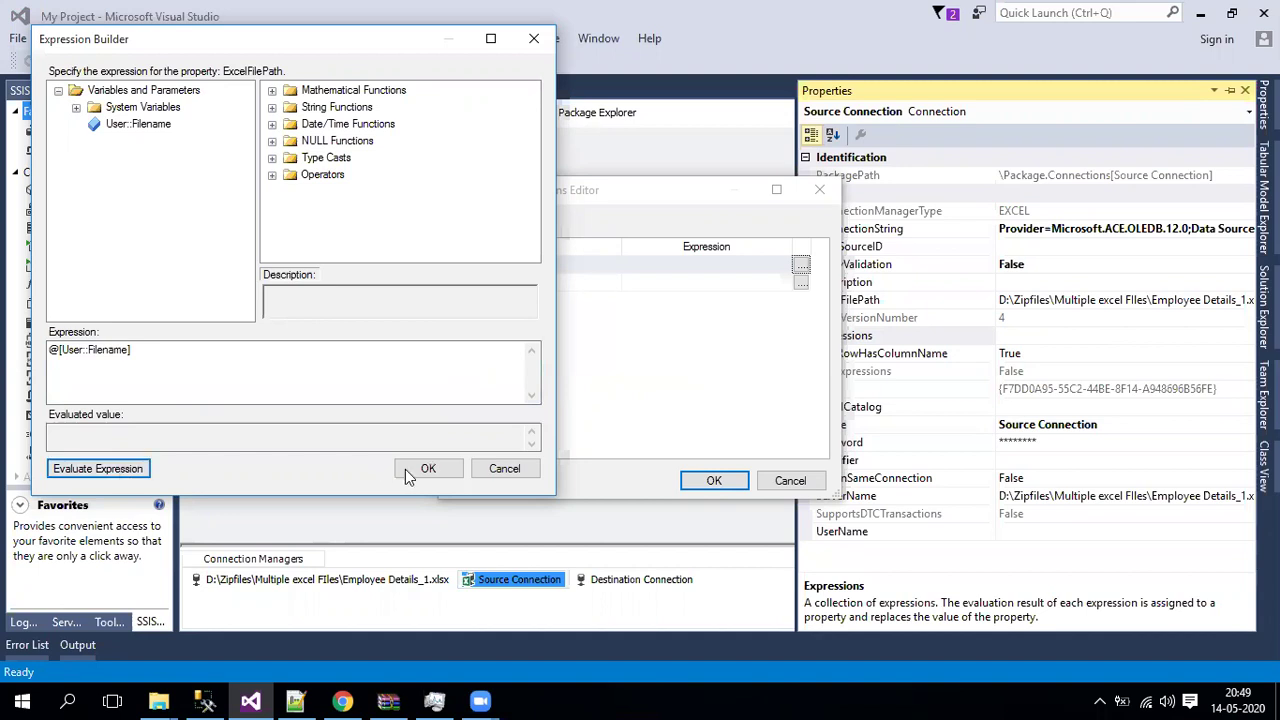
click(198, 426)
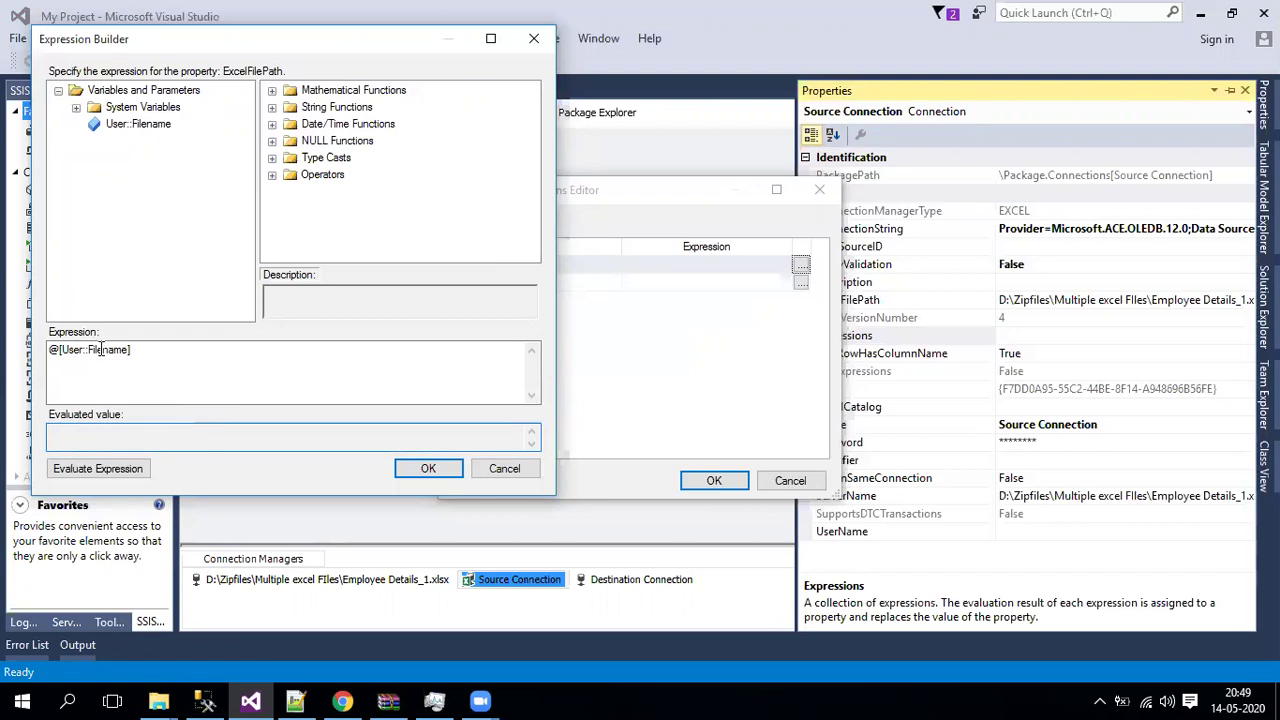
click(425, 471)
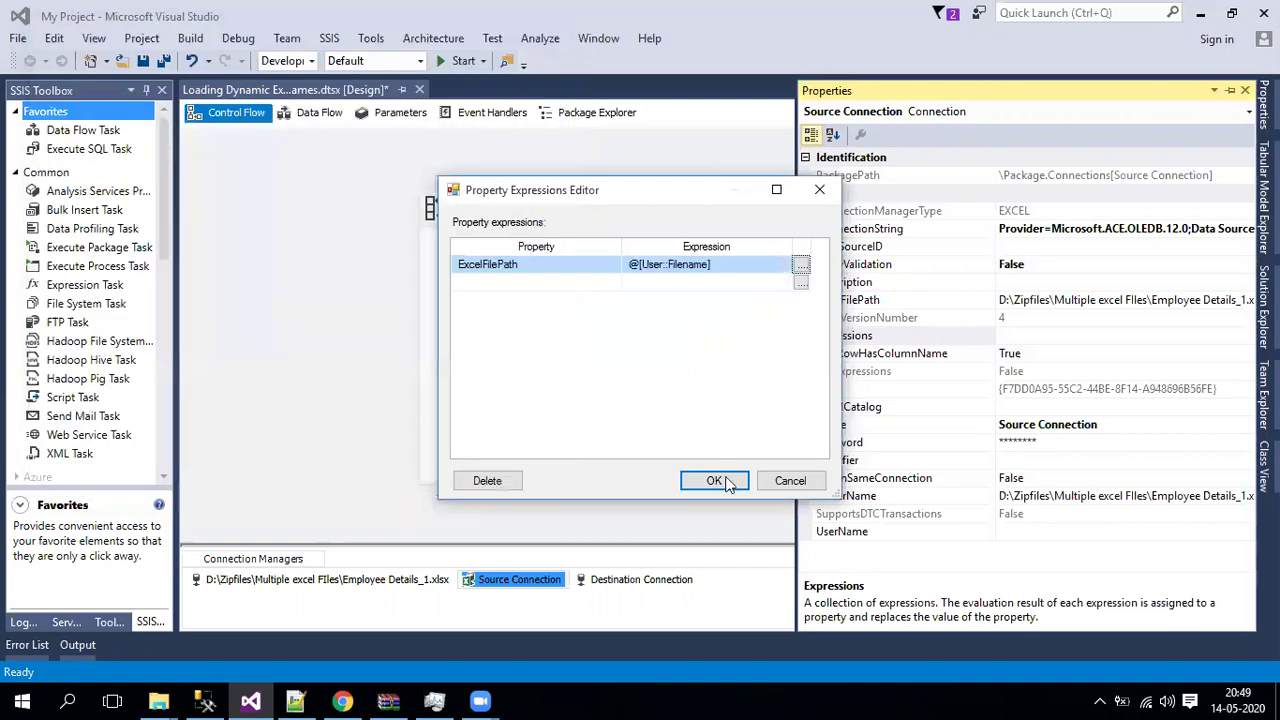
click(714, 481)
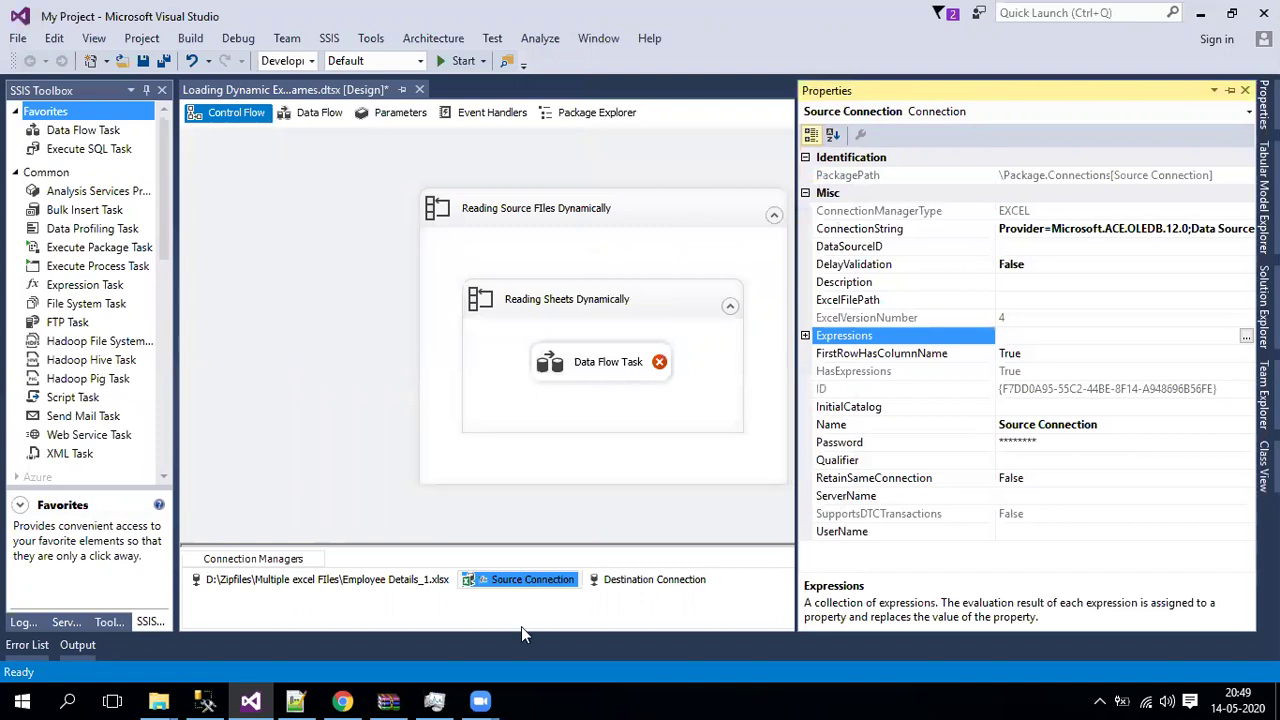
- Open the Data Flow Task and inspect the Filename variable's value in the package variables
double_click(607, 376)
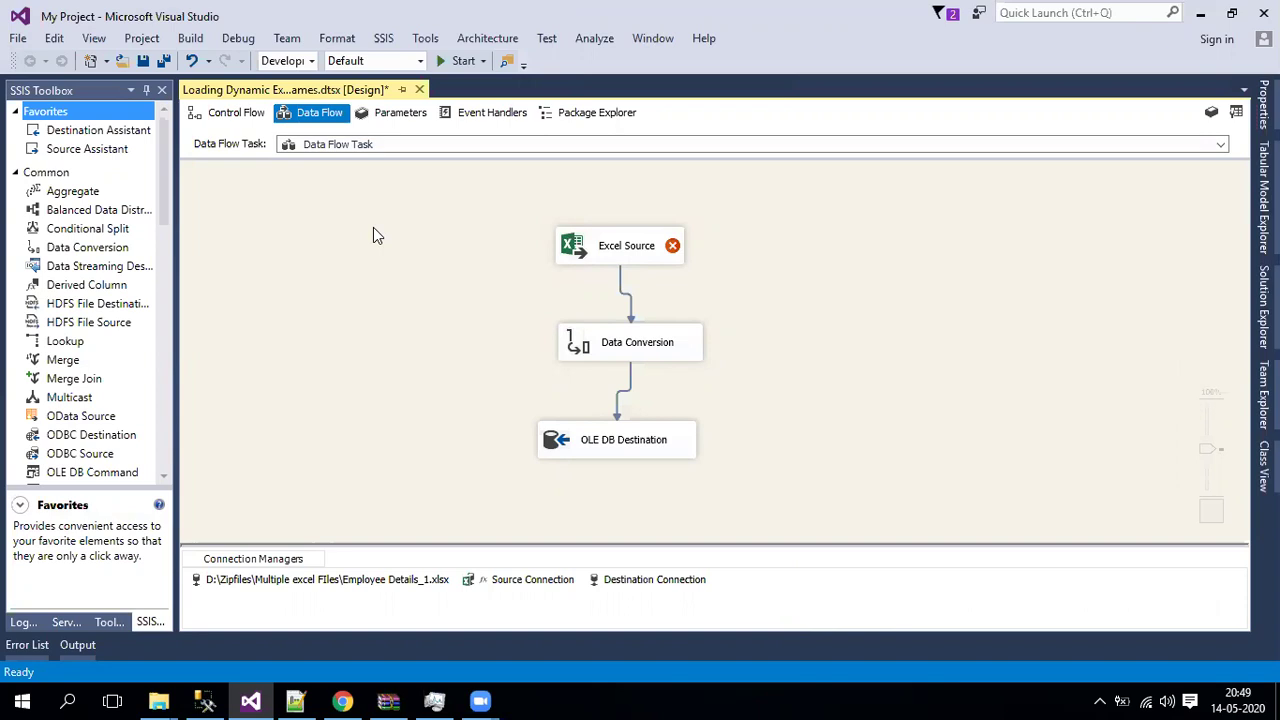
click(502, 580)
click(482, 519)
right_click(242, 228)
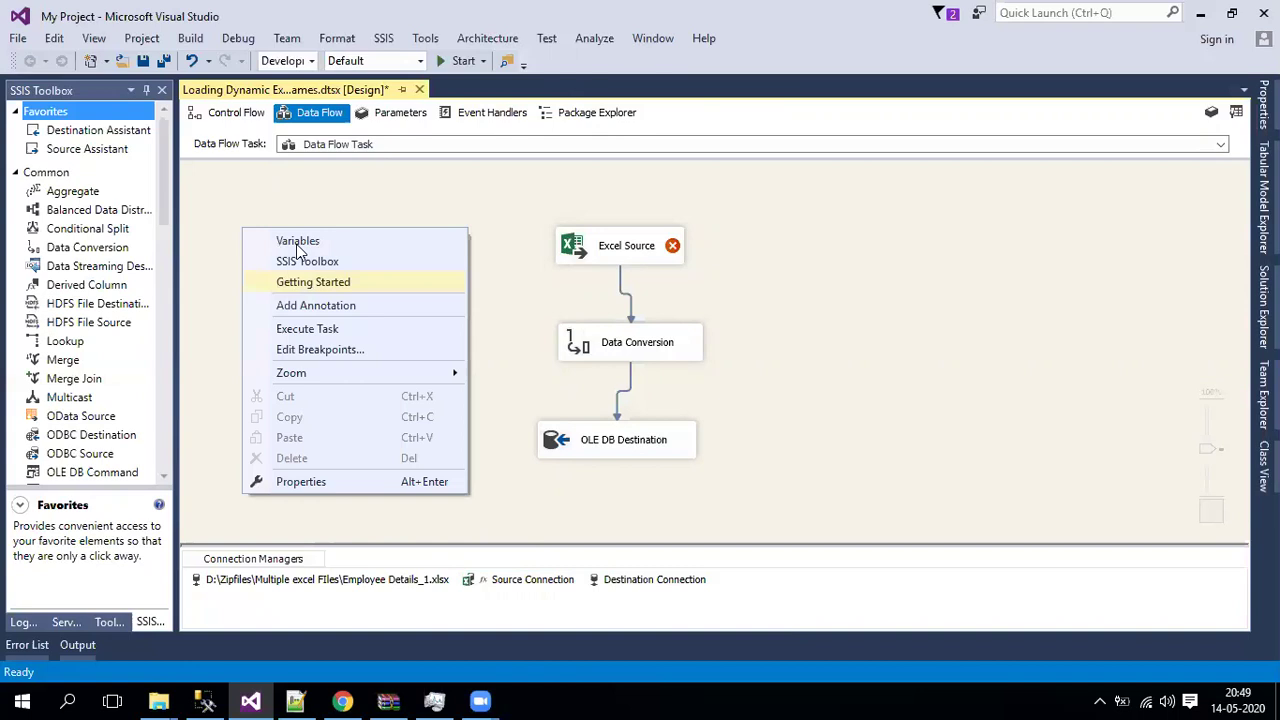
click(296, 244)
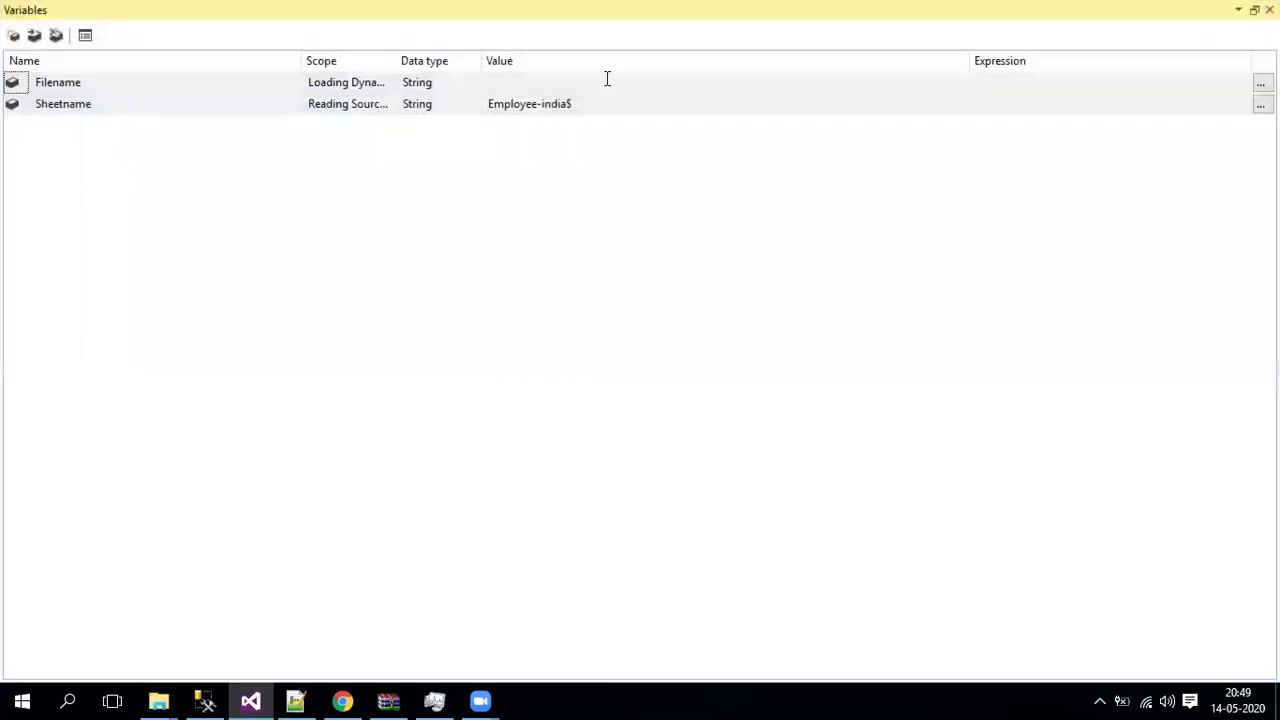
click(600, 80)
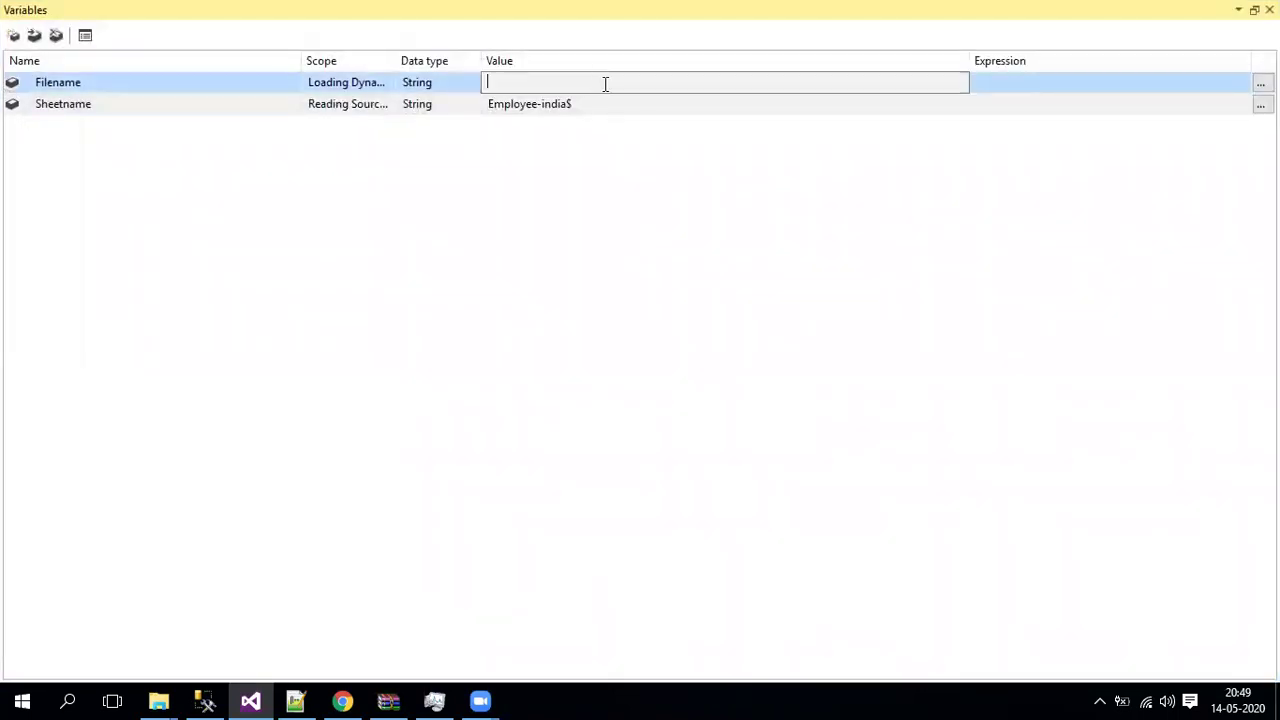
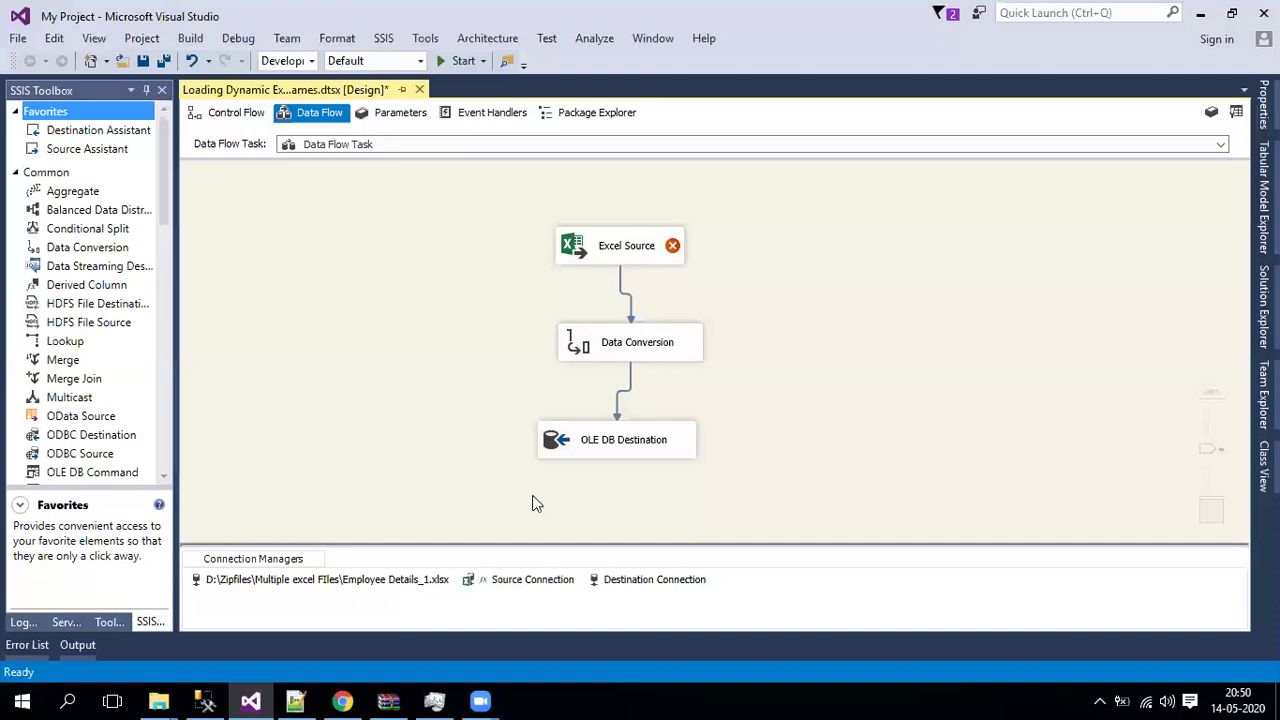
- Set the Source Connection's DelayValidation property to True
right_click(540, 579)
click(560, 557)
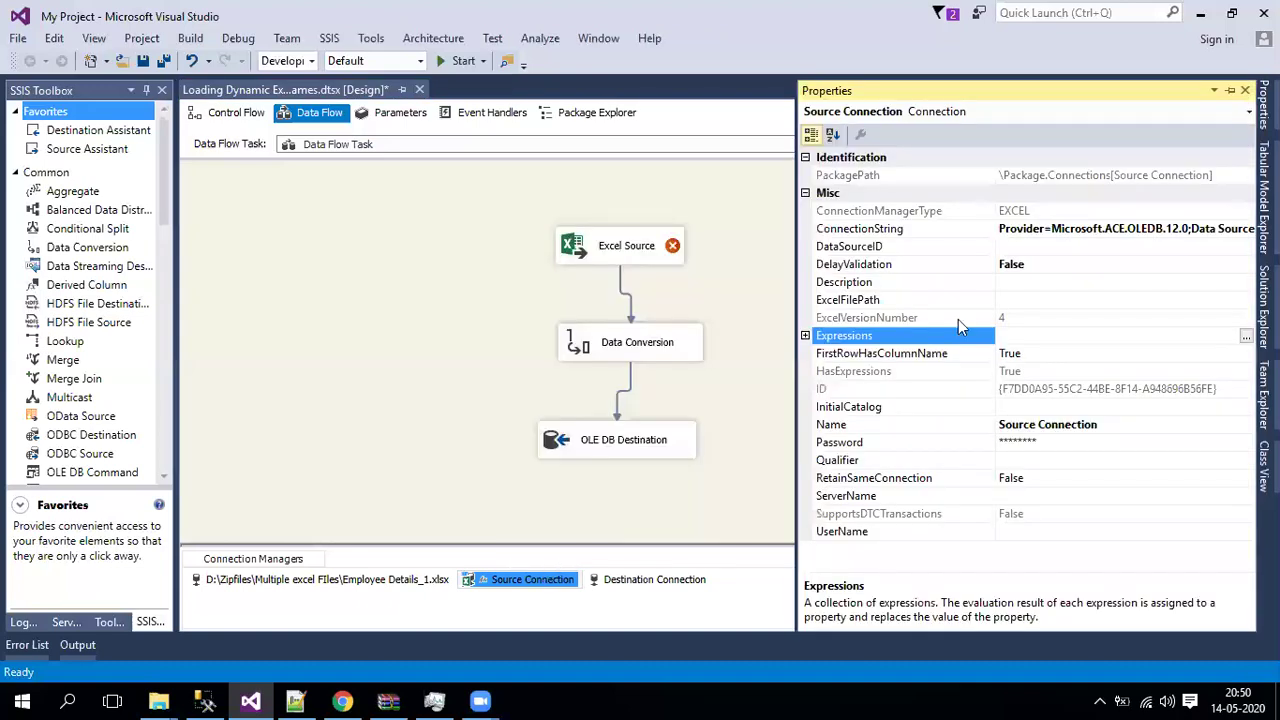
double_click(1079, 265)
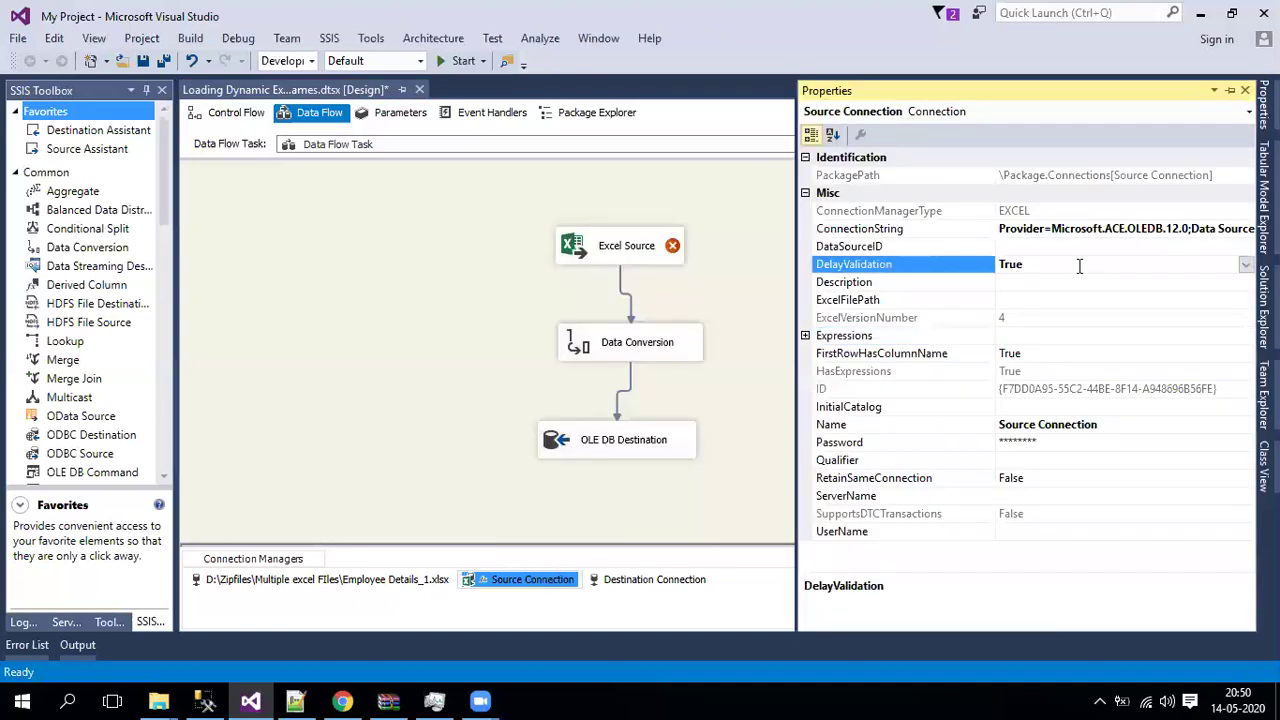
click(305, 141)
- Return to the control flow and set the Data Flow Task's DelayValidation property to True
click(245, 112)
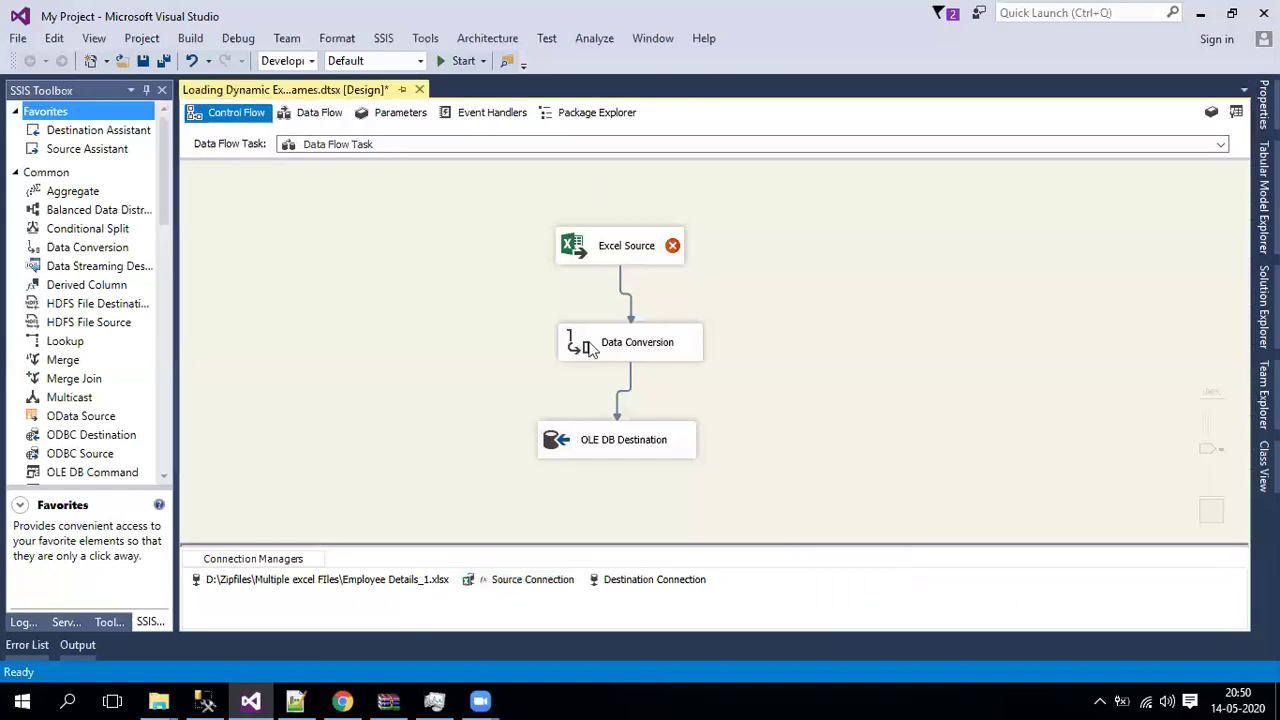
click(576, 367)
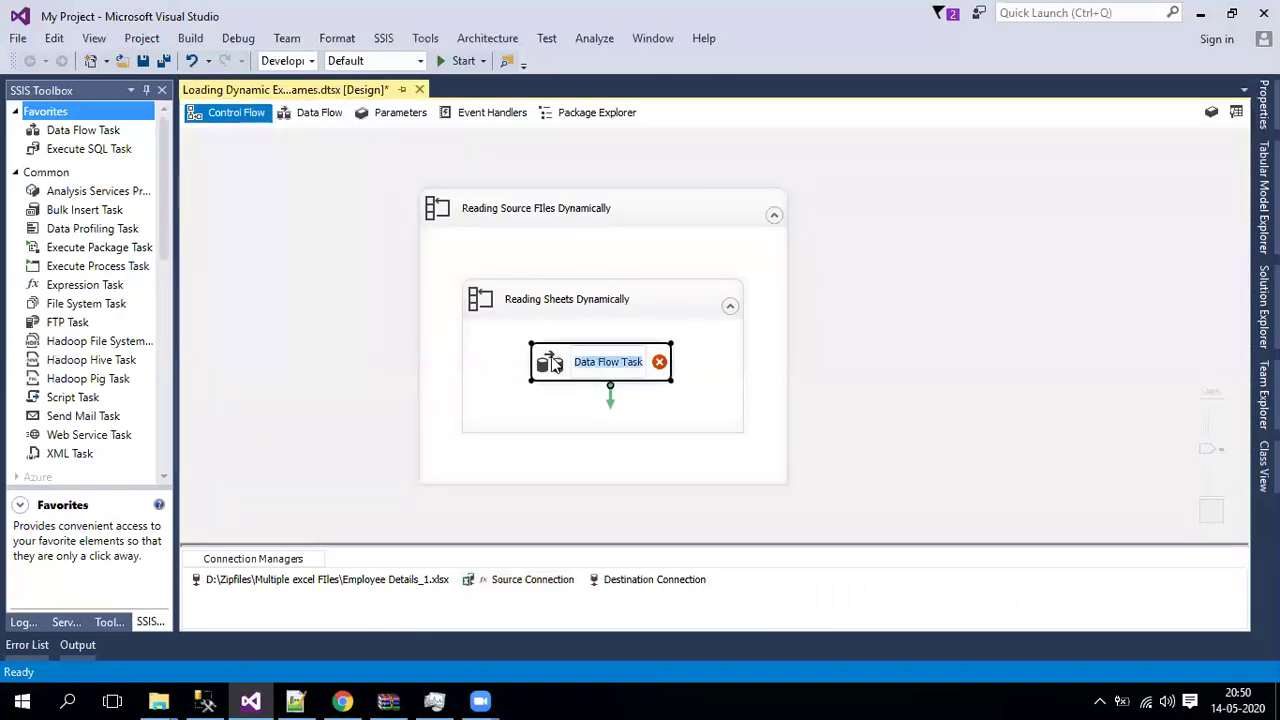
click(553, 364)
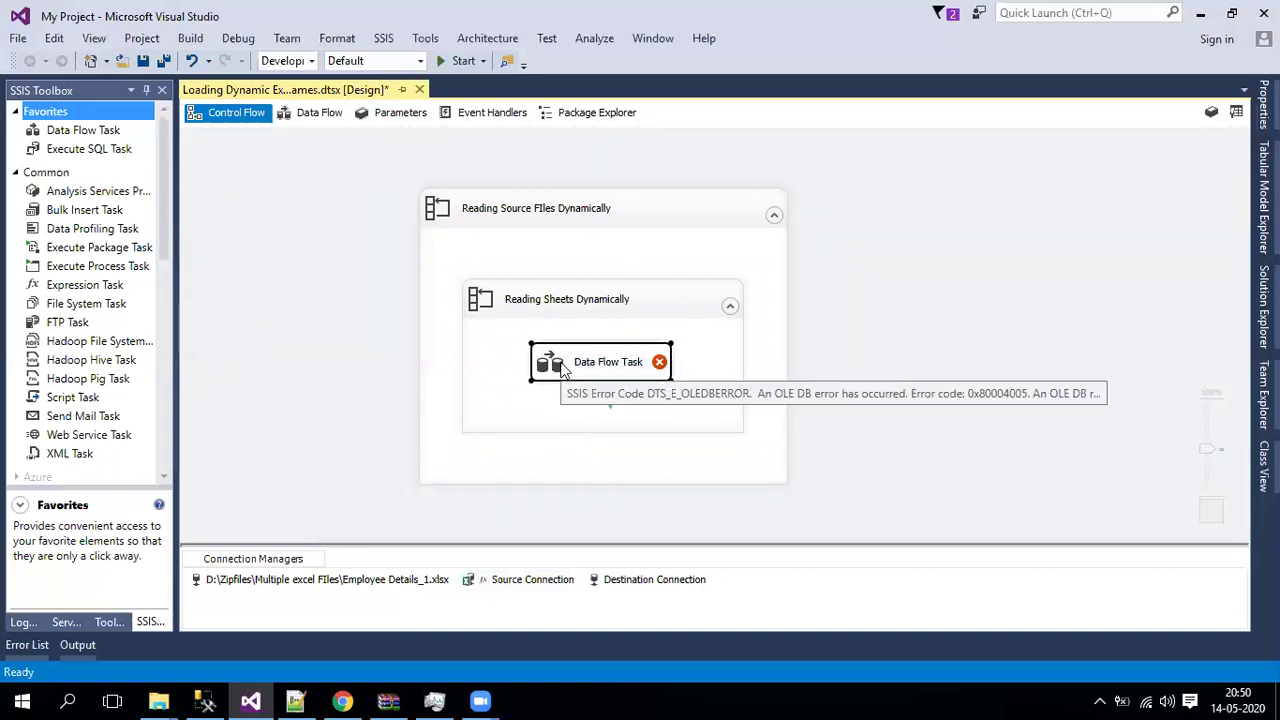
right_click(562, 370)
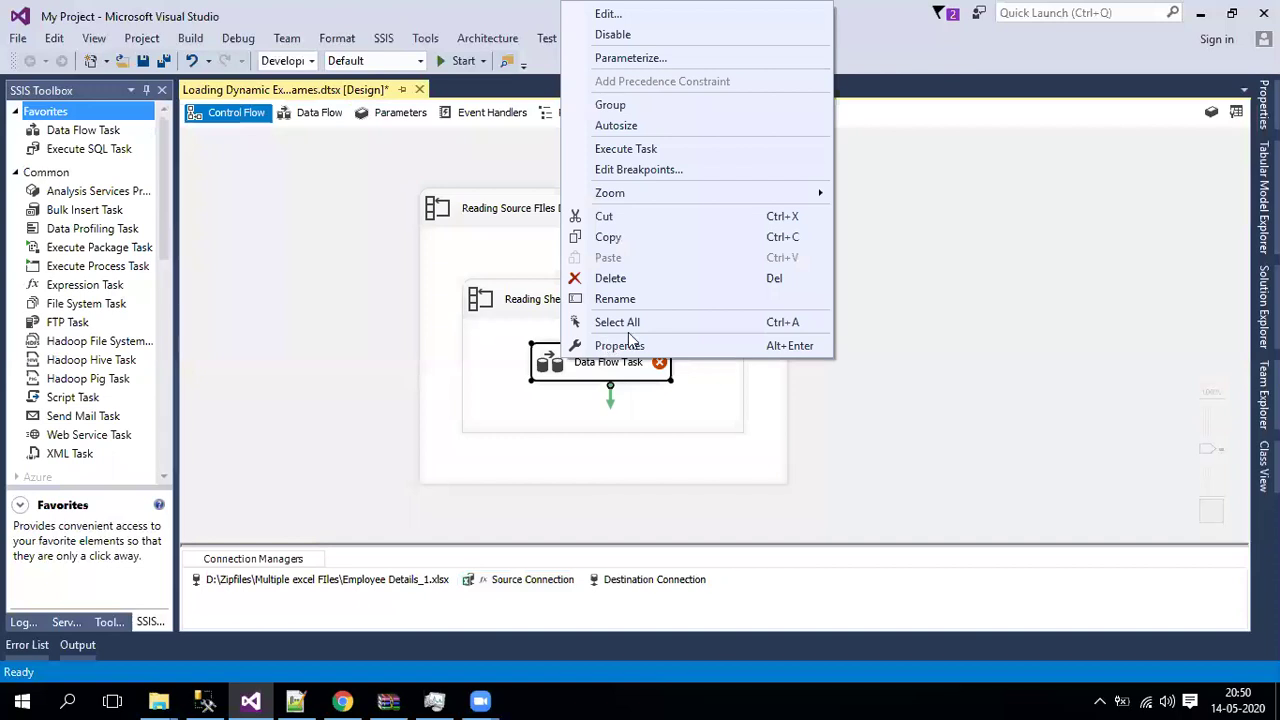
click(612, 345)
click(1073, 176)
double_click(1073, 176)
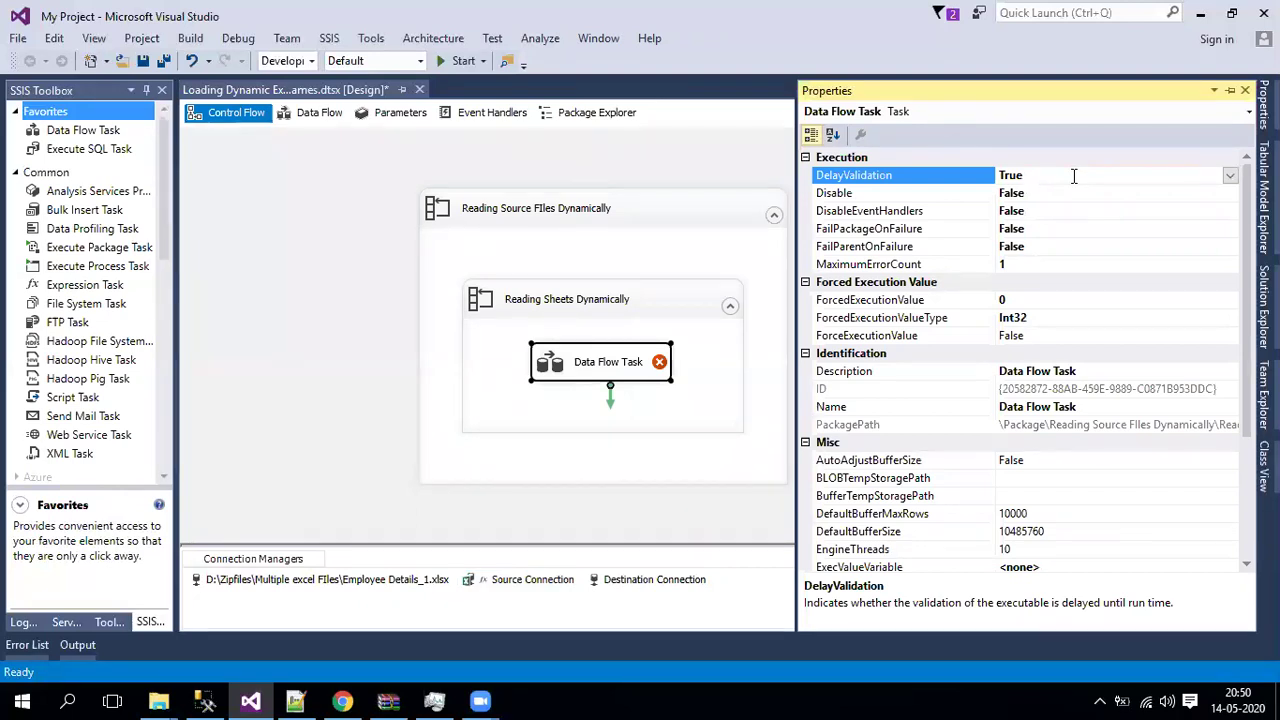
click(300, 335)
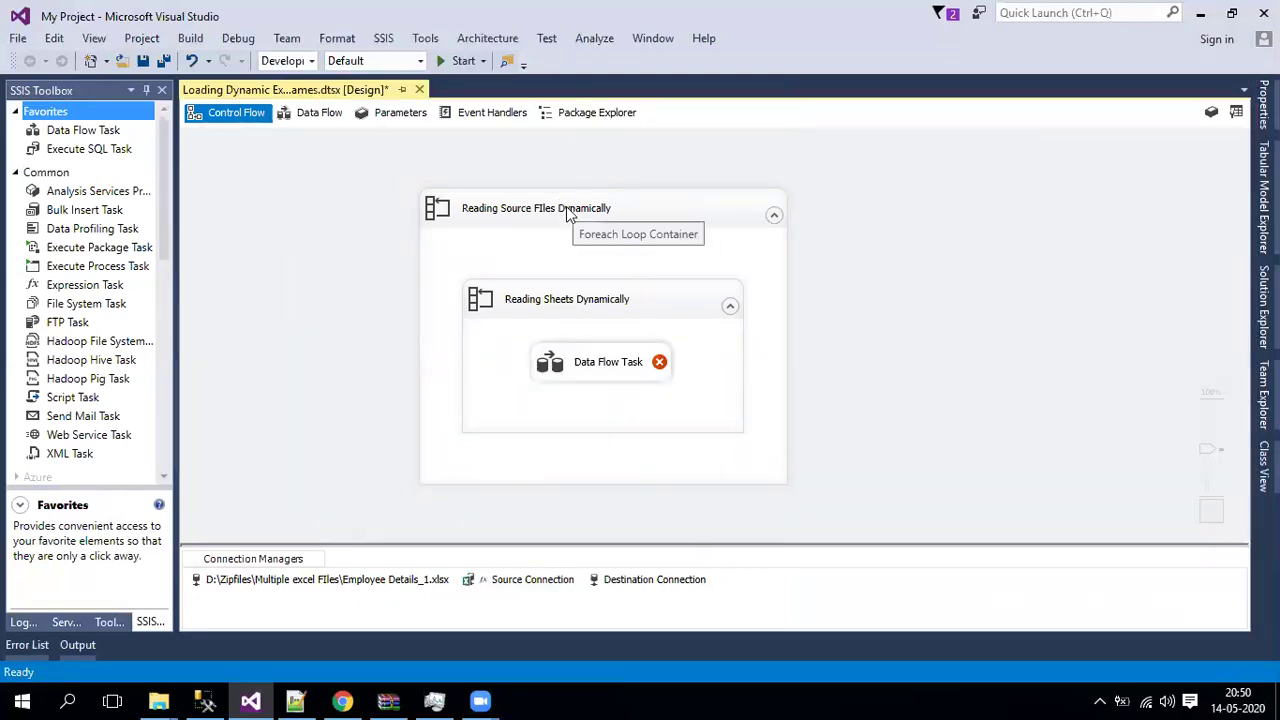
- Review the collection settings of the Reading Sheets Dynamically loop, including its connection and schema, without changing them
mouse_move(600, 373)
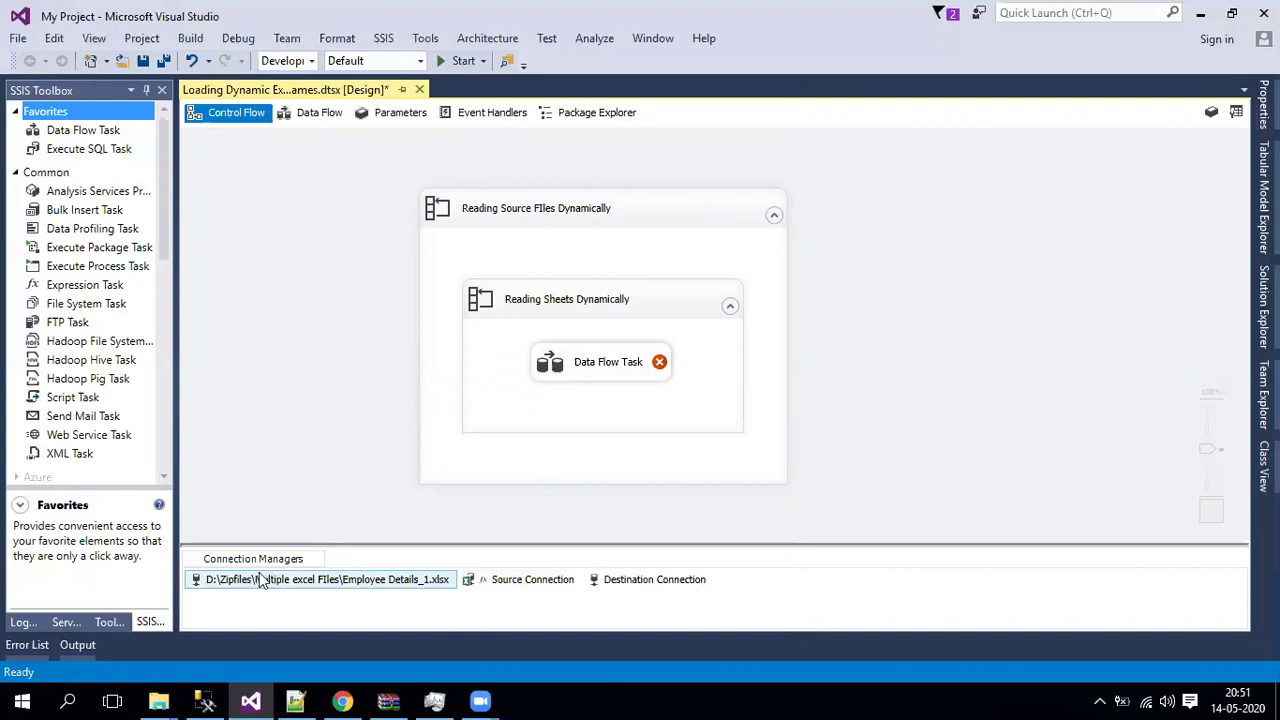
click(586, 300)
double_click(586, 300)
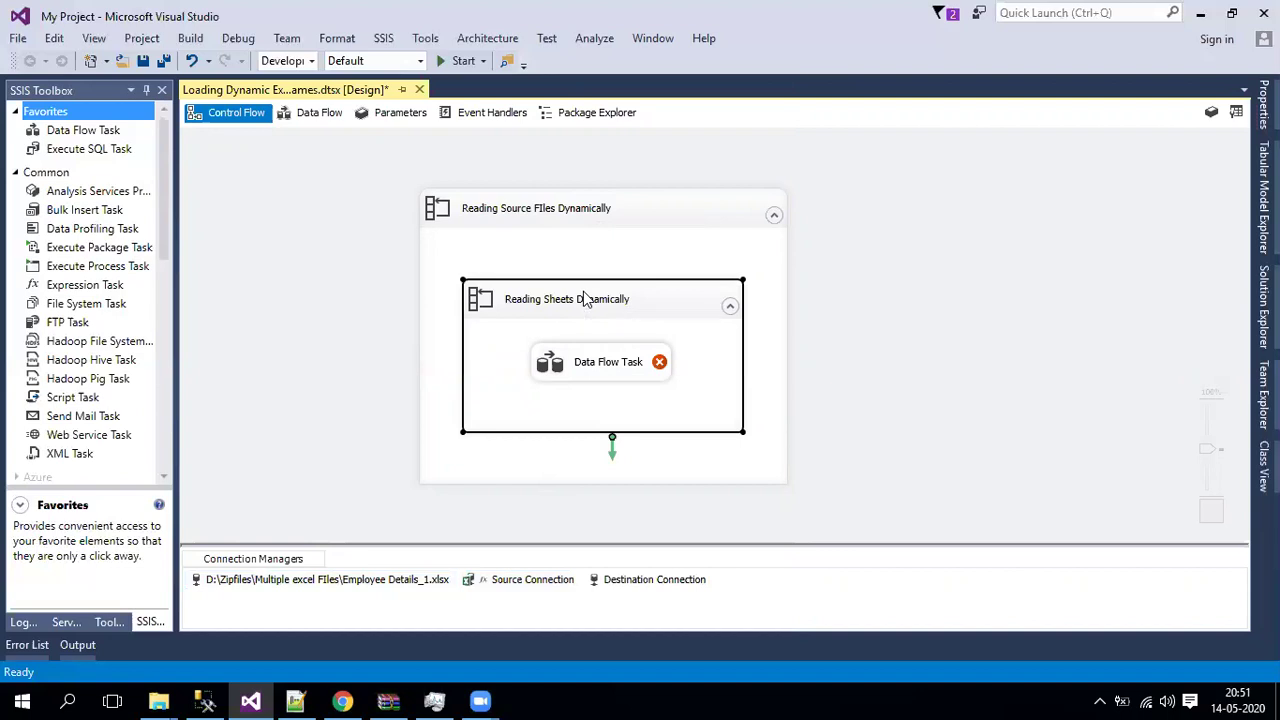
click(352, 186)
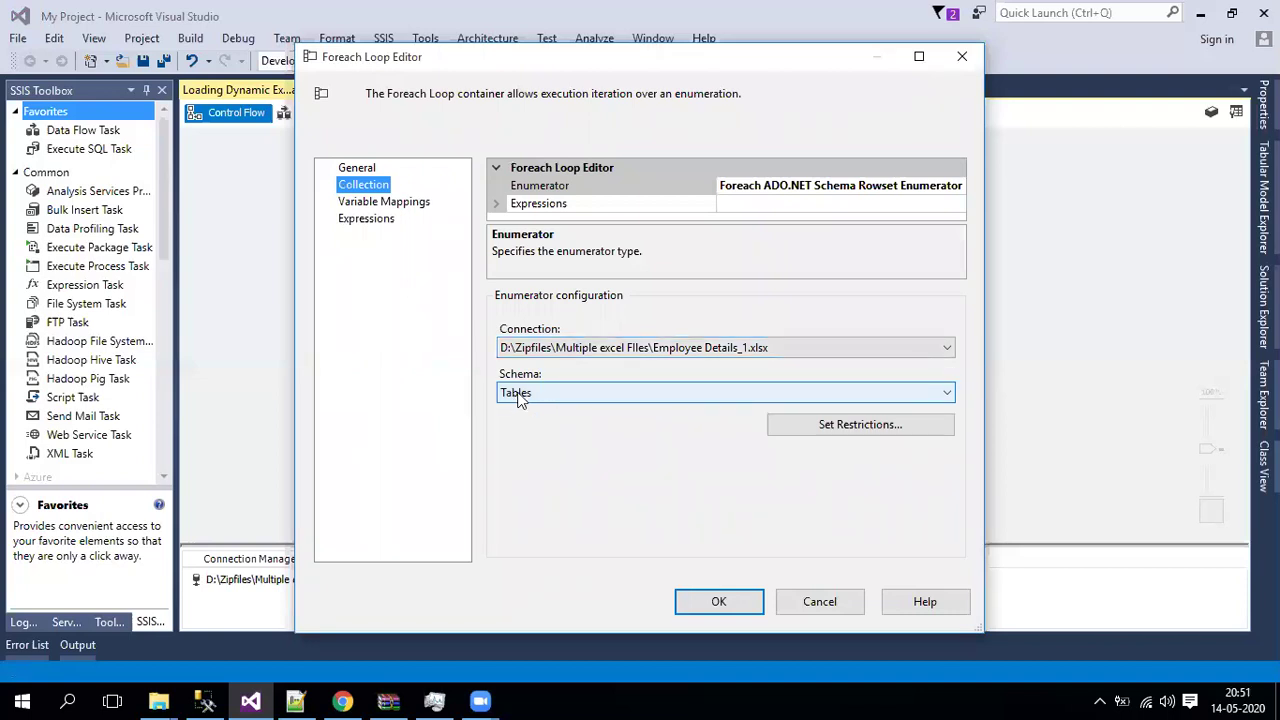
click(819, 601)
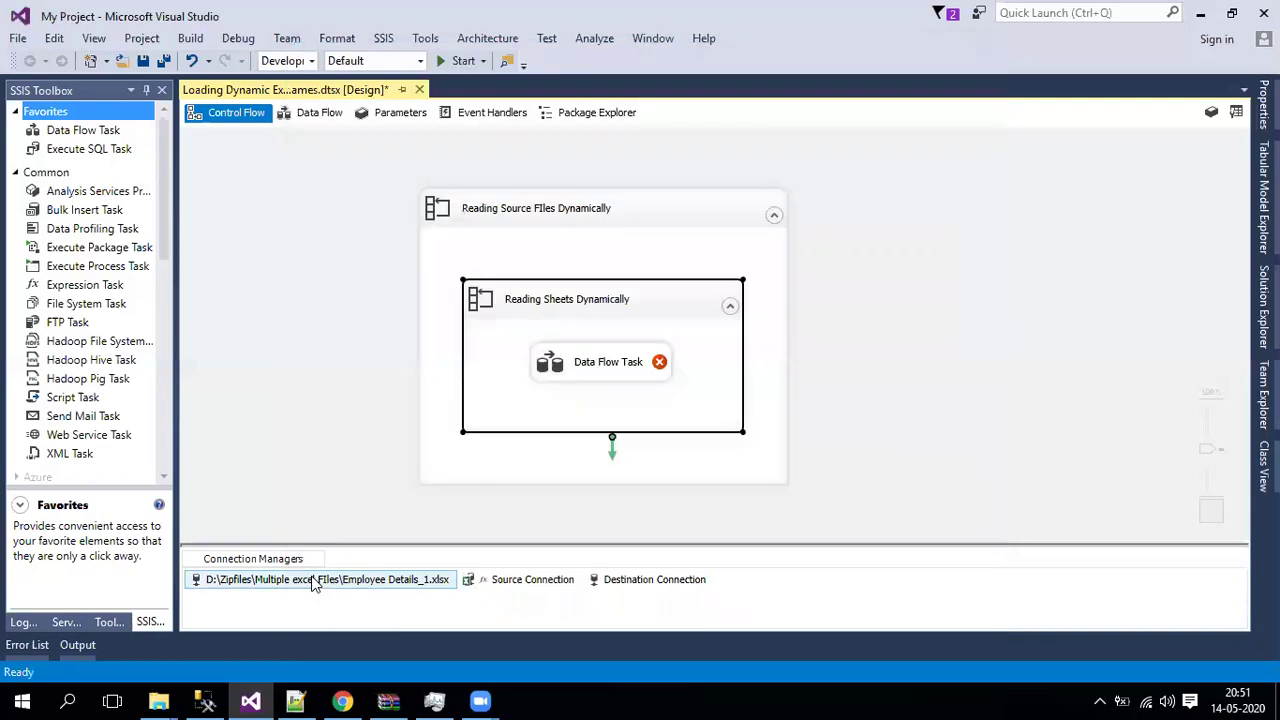
- Inspect the server or file name path in the Employee Details_1.xlsx connection manager and close it without changes
double_click(313, 580)
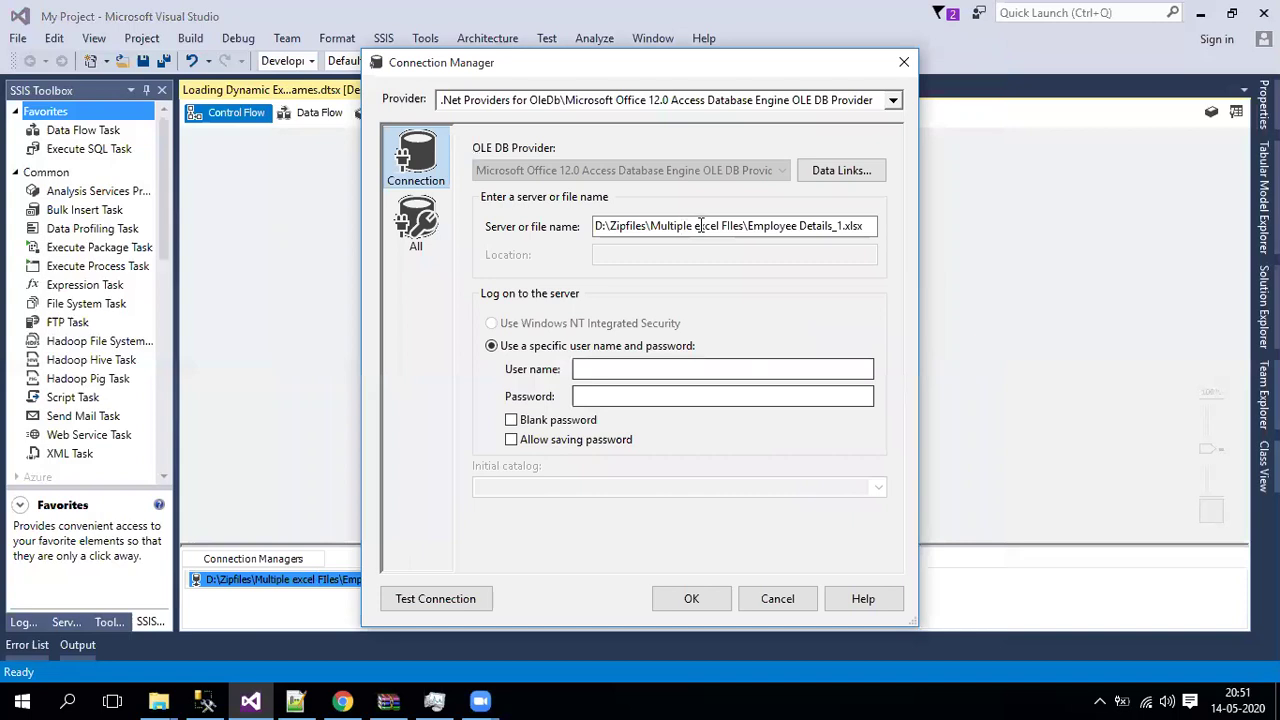
drag(872, 229, 701, 229)
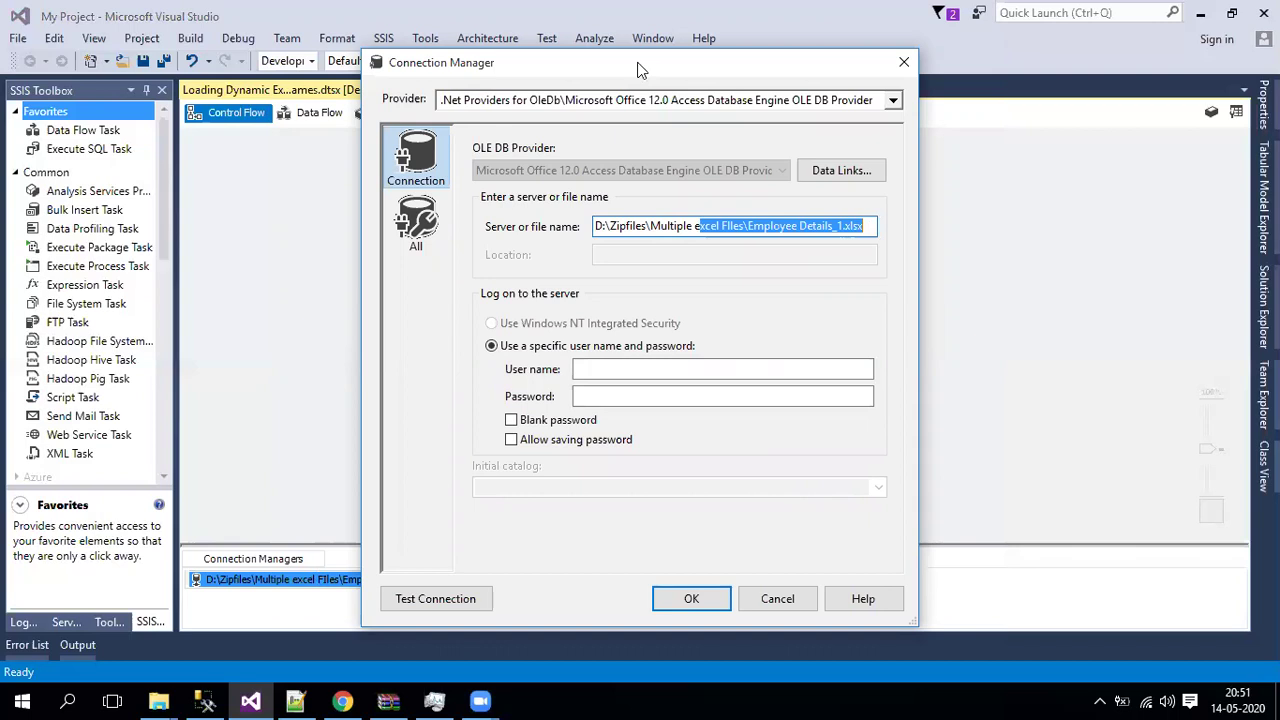
drag(640, 70, 912, 182)
drag(962, 338, 1138, 340)
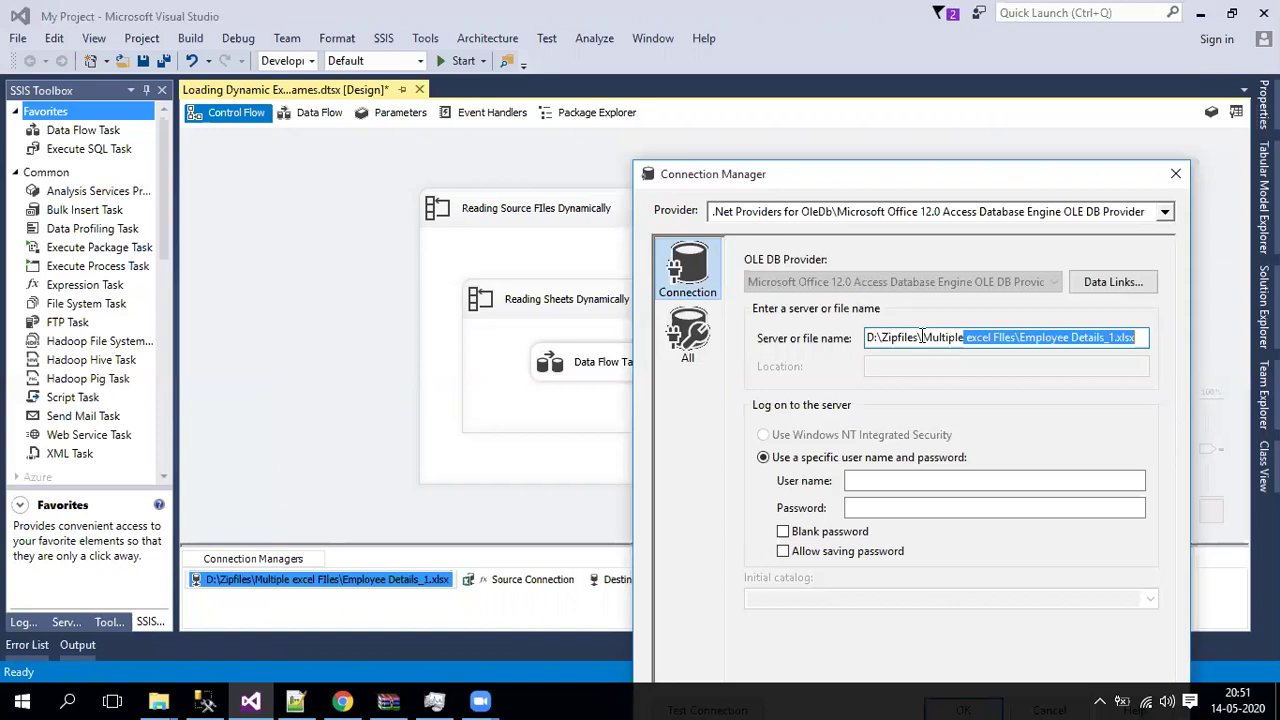
drag(875, 338, 1160, 331)
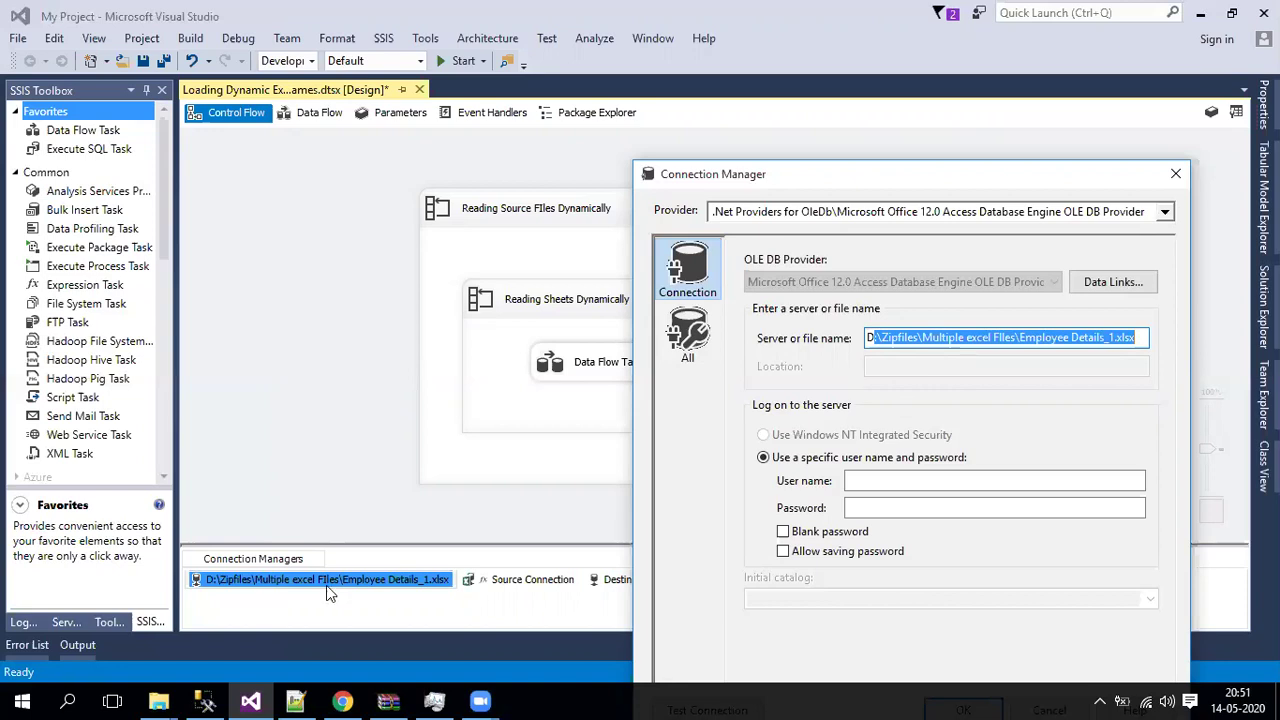
click(1168, 180)
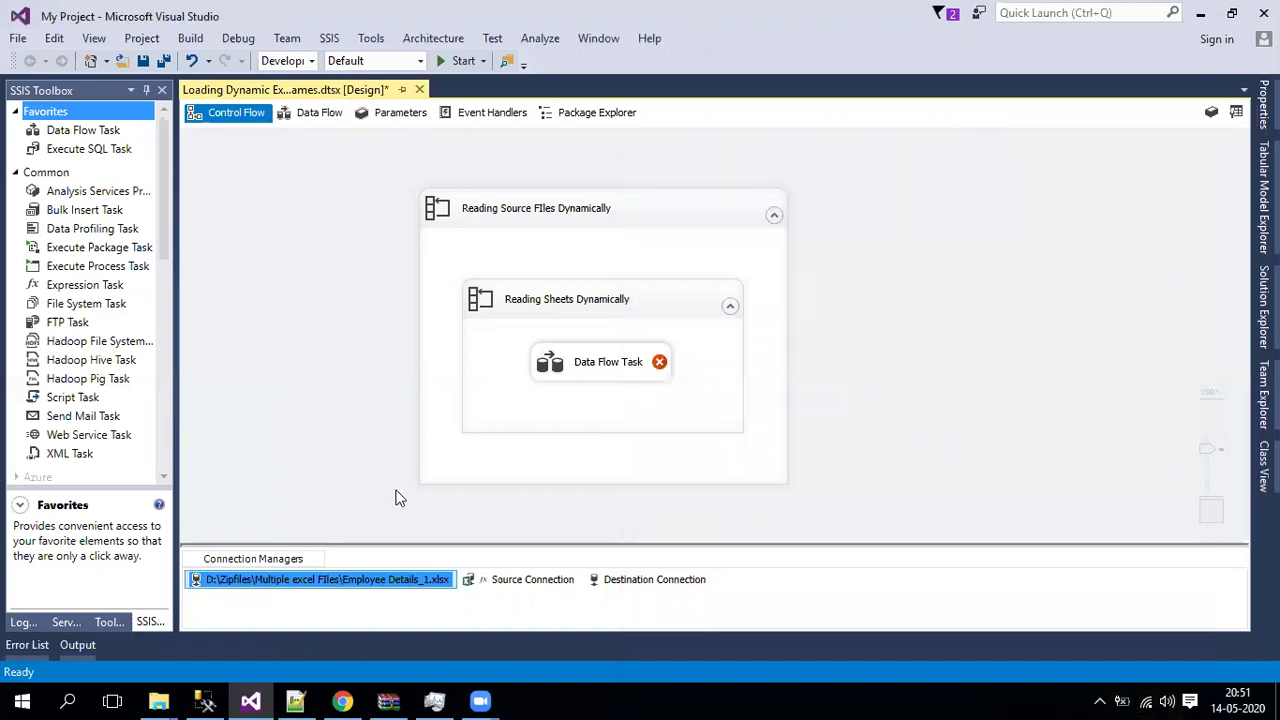
right_click(310, 583)
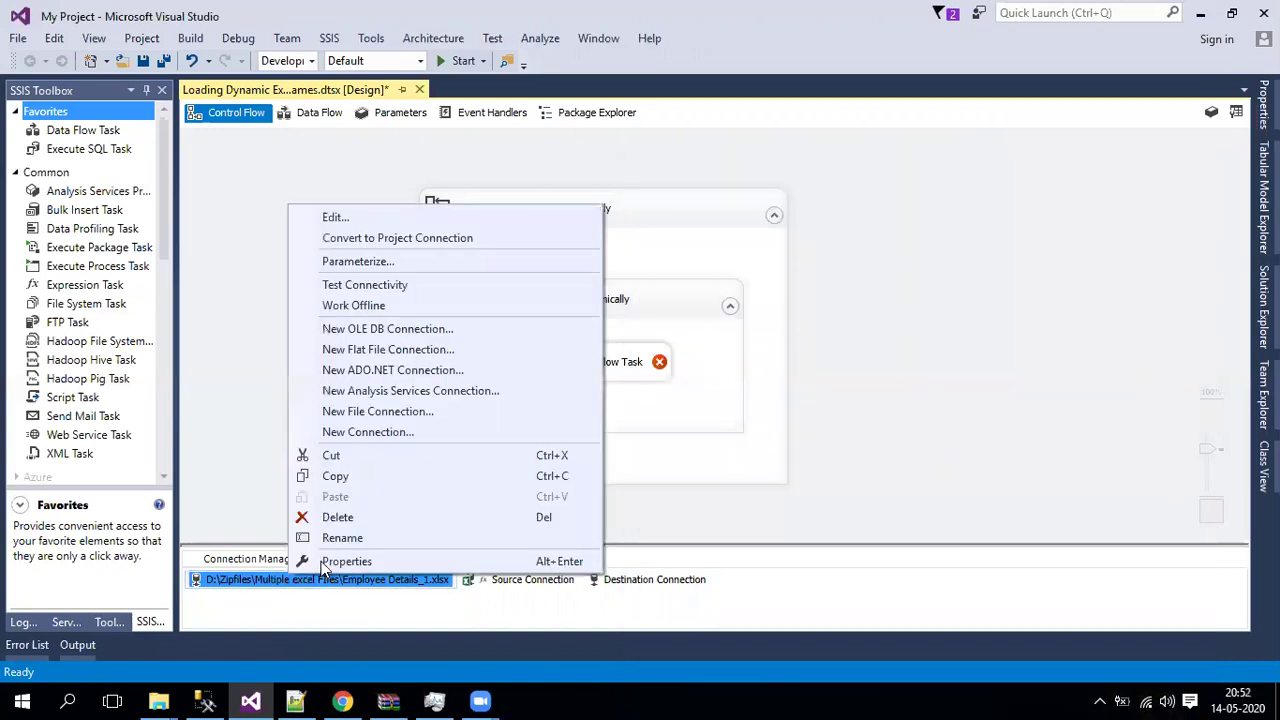
click(346, 561)
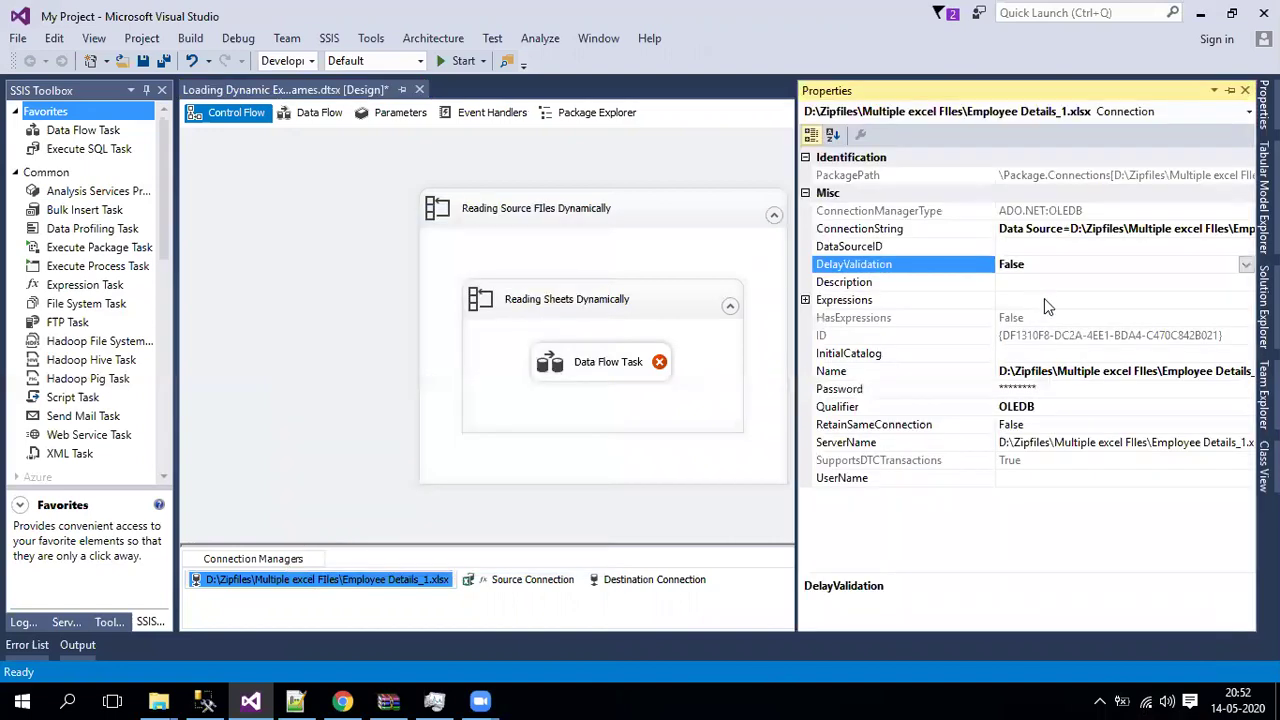
click(1180, 300)
click(1246, 300)
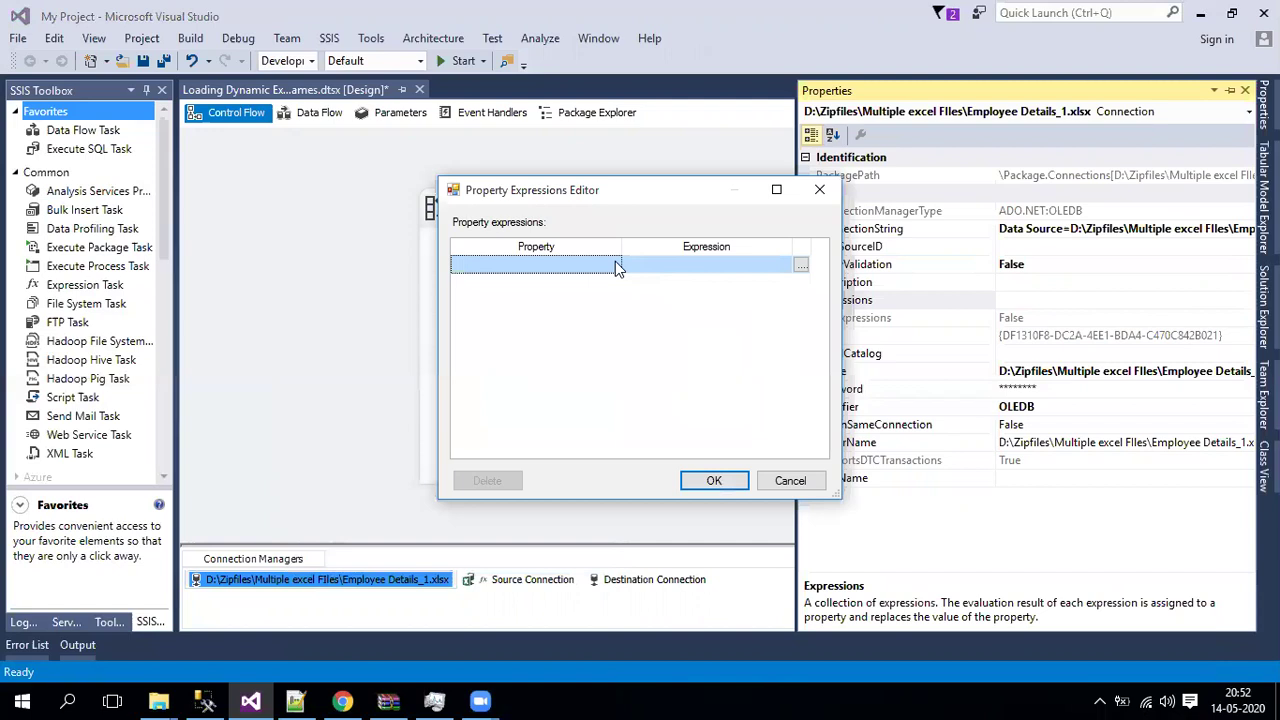
click(615, 264)
click(615, 265)
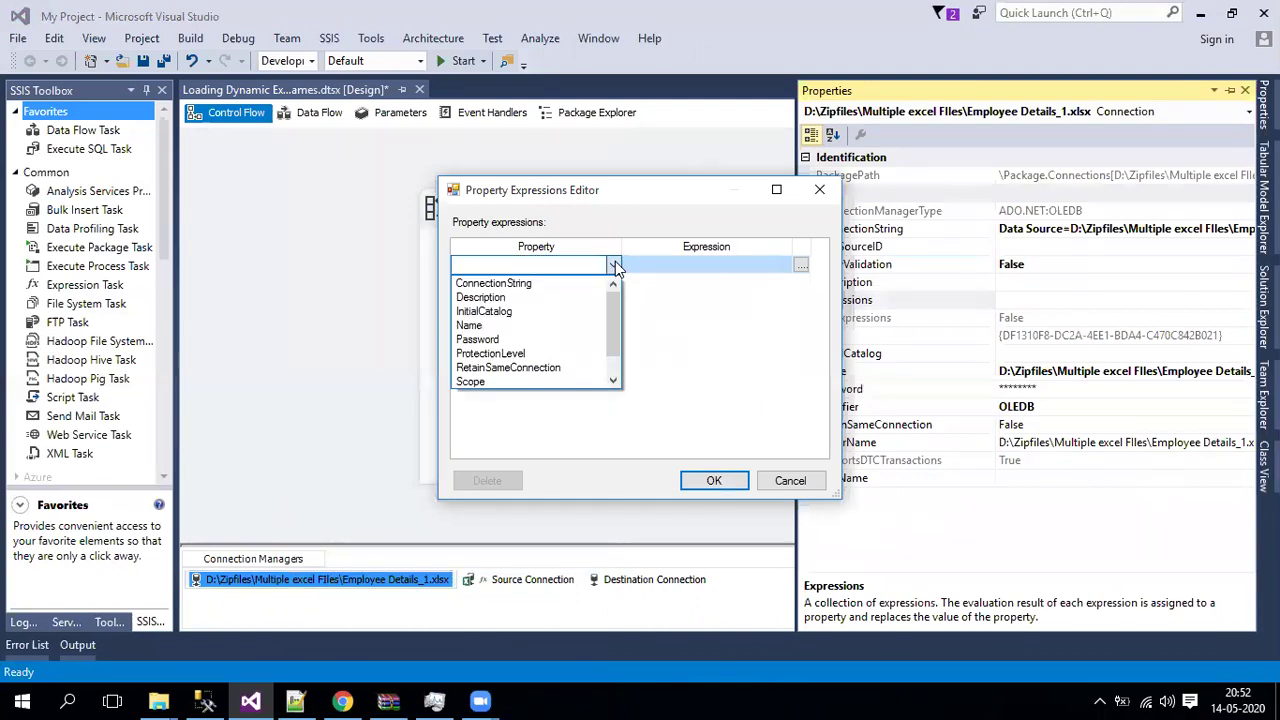
click(786, 484)
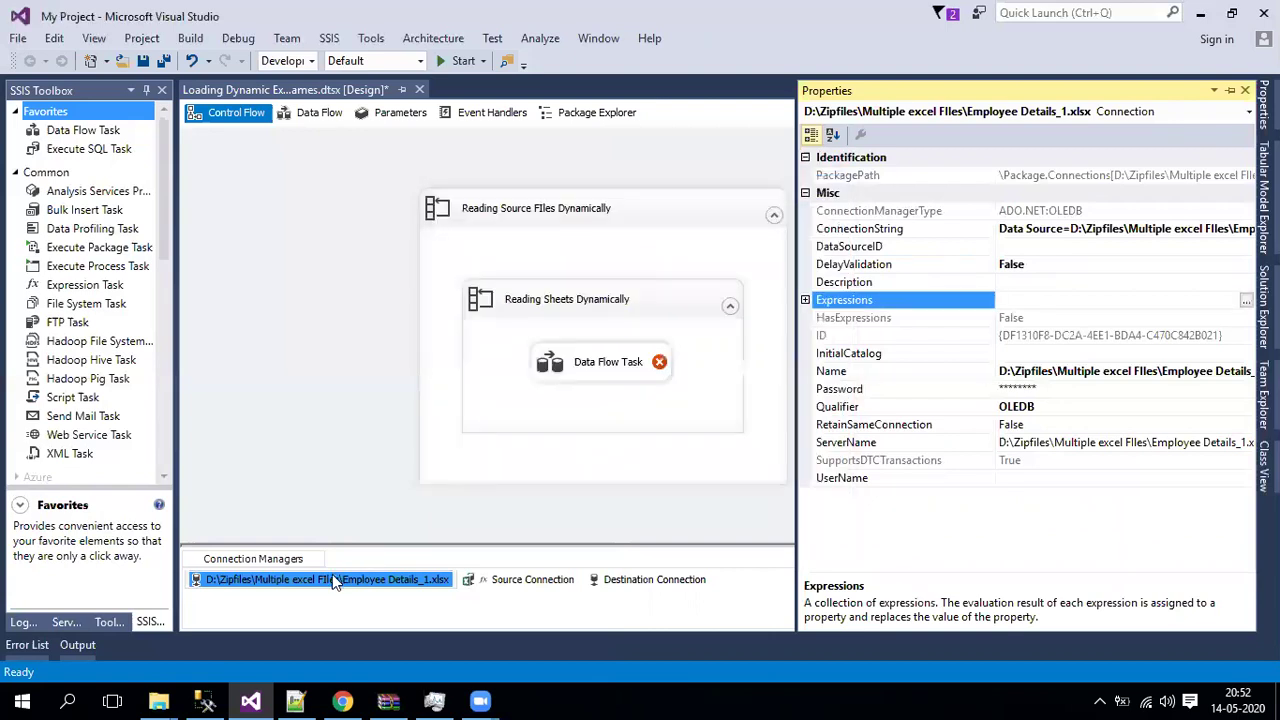
- Recheck the server or file name path of the Employee Details_1.xlsx connection without changing it
click(333, 578)
double_click(332, 578)
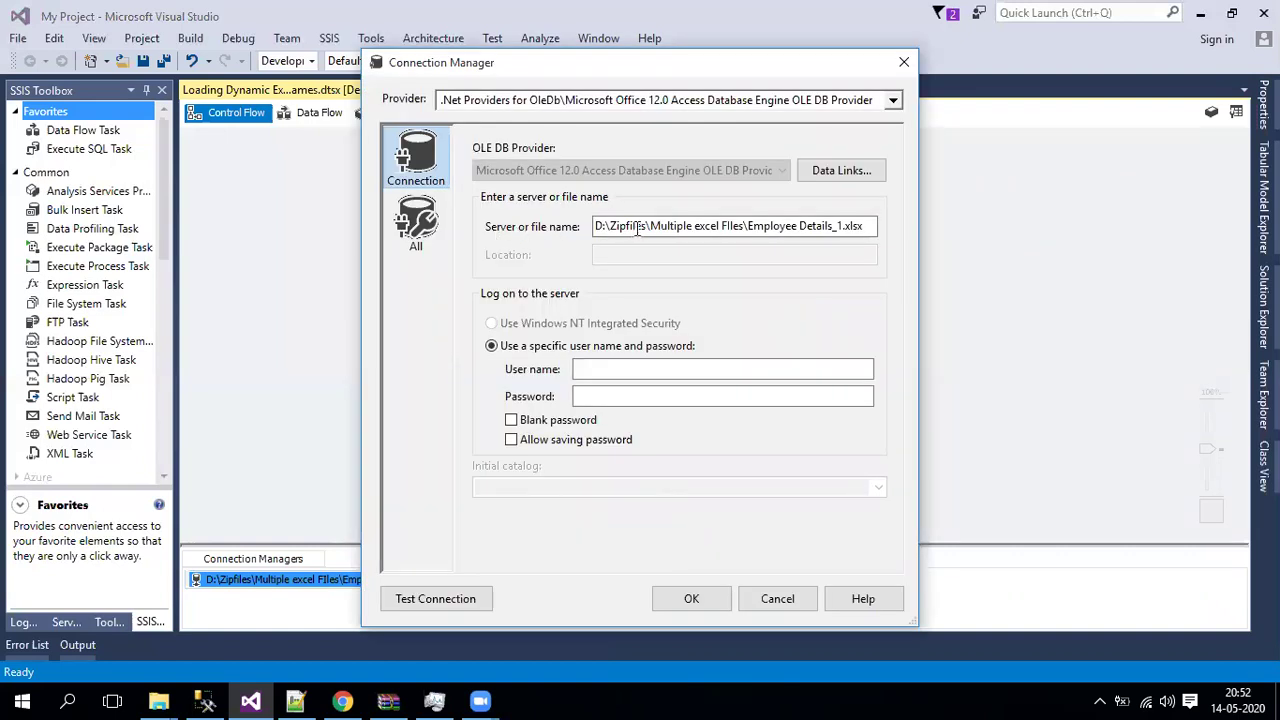
drag(636, 228, 856, 250)
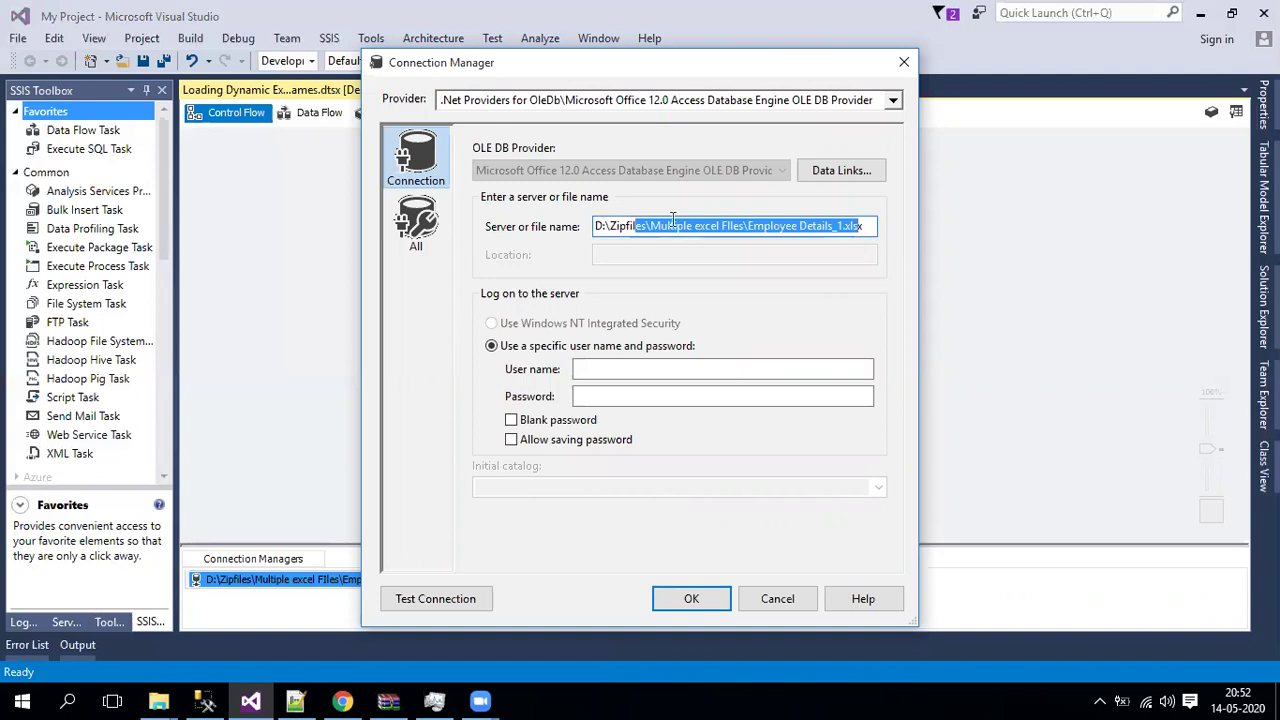
drag(626, 228, 845, 242)
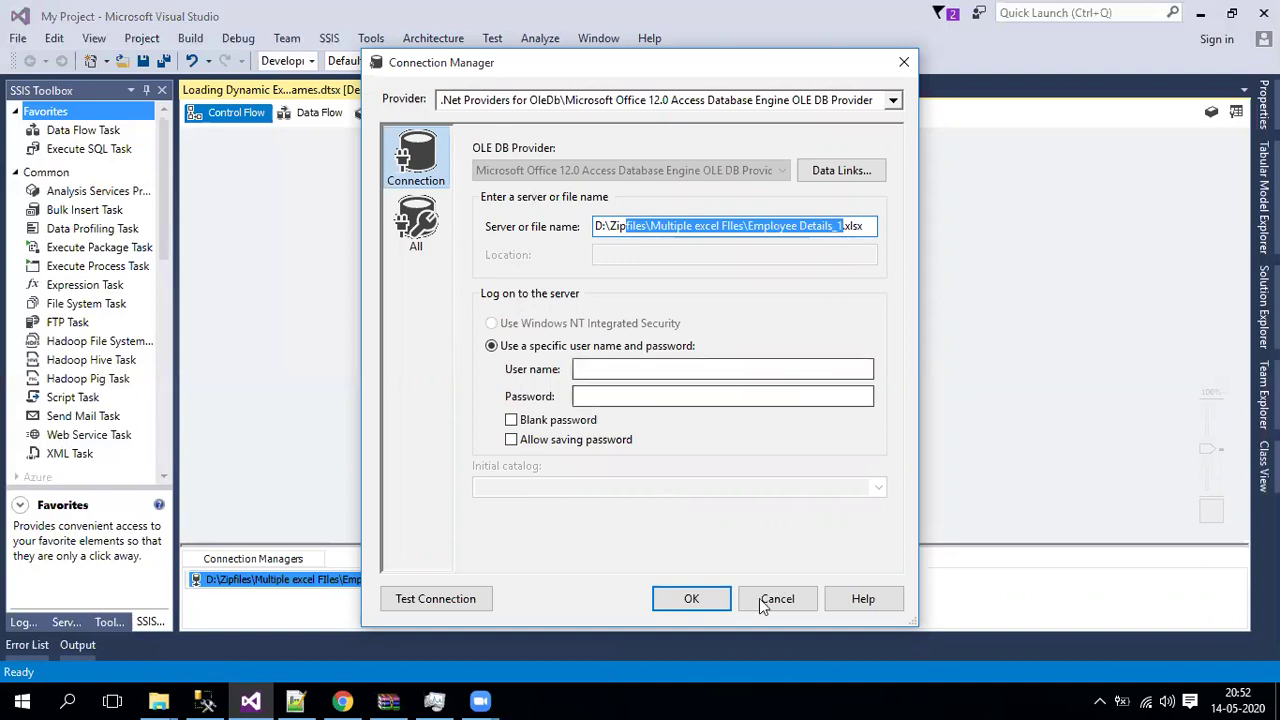
- Add a property expression entry for ServerName on the Employee Details_1.xlsx connection
right_click(400, 571)
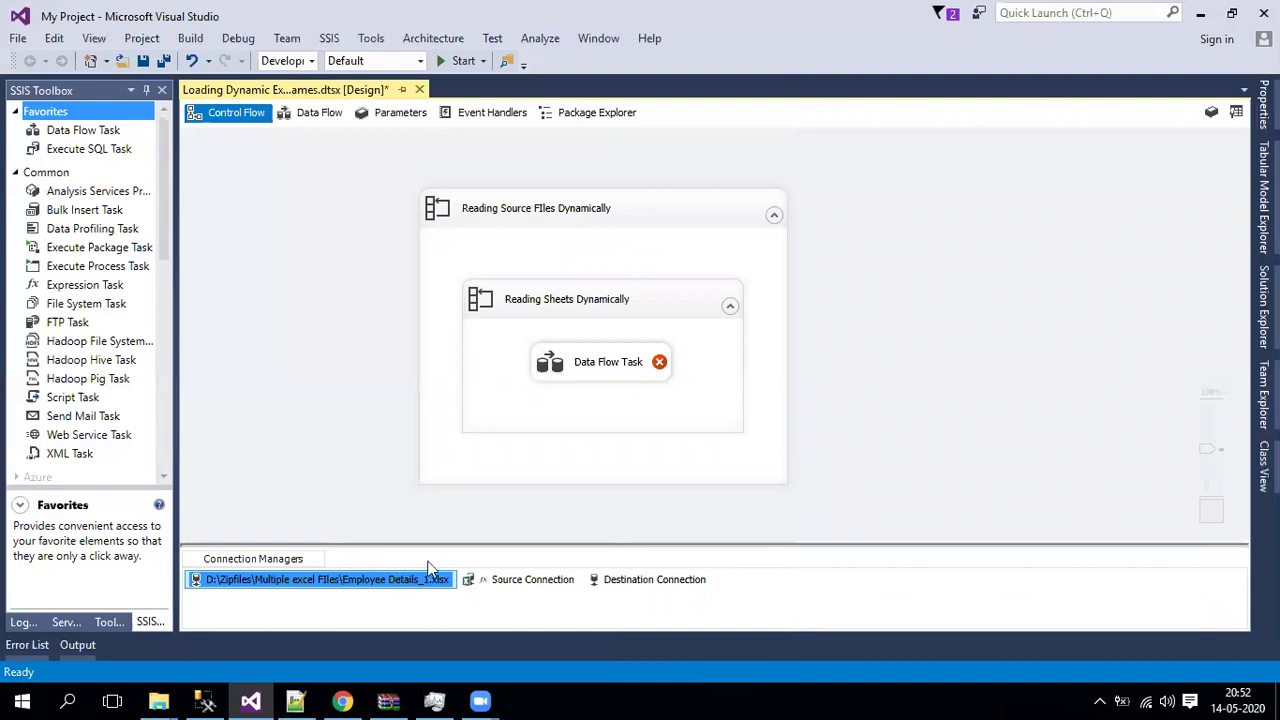
key(Return)
click(1245, 300)
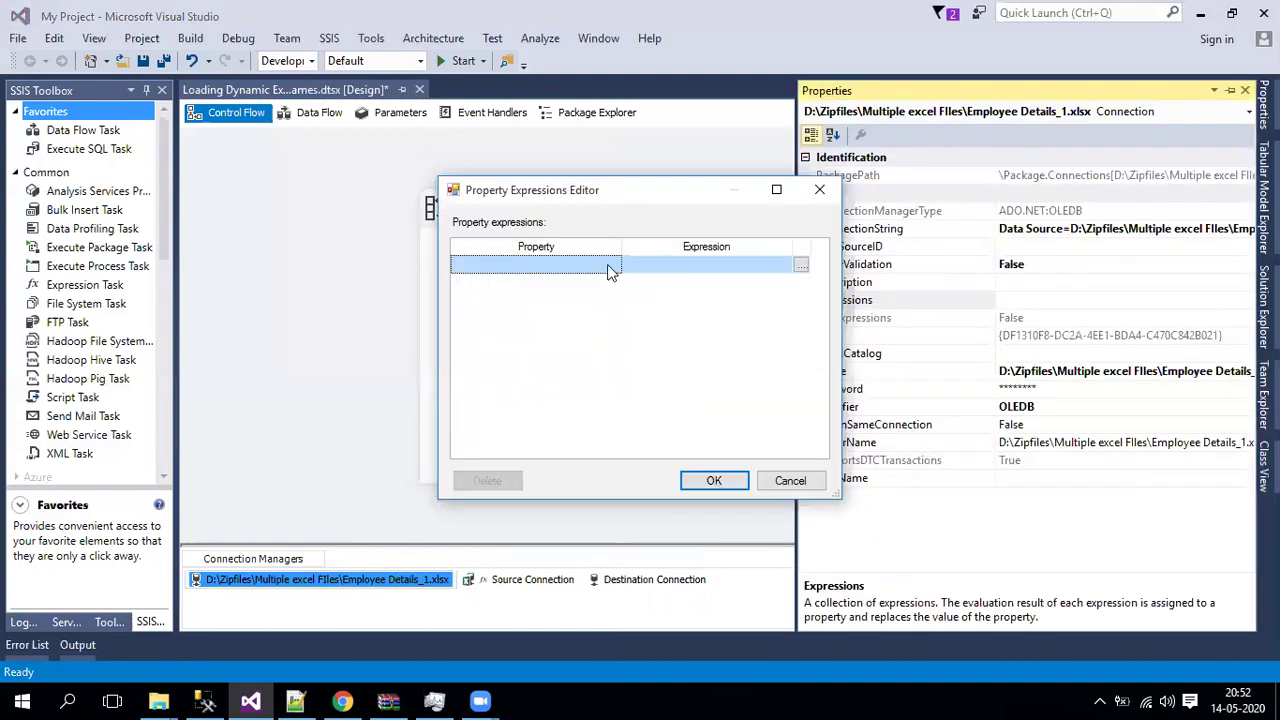
click(610, 268)
drag(613, 306, 611, 362)
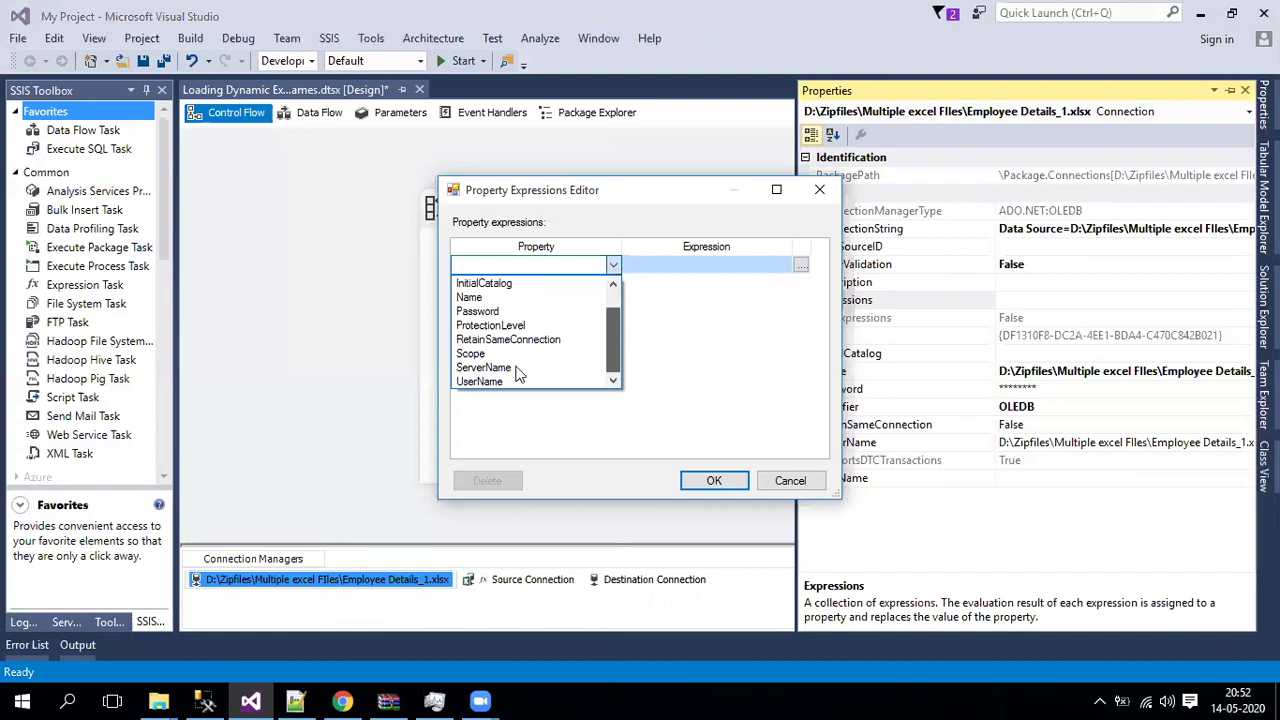
click(556, 270)
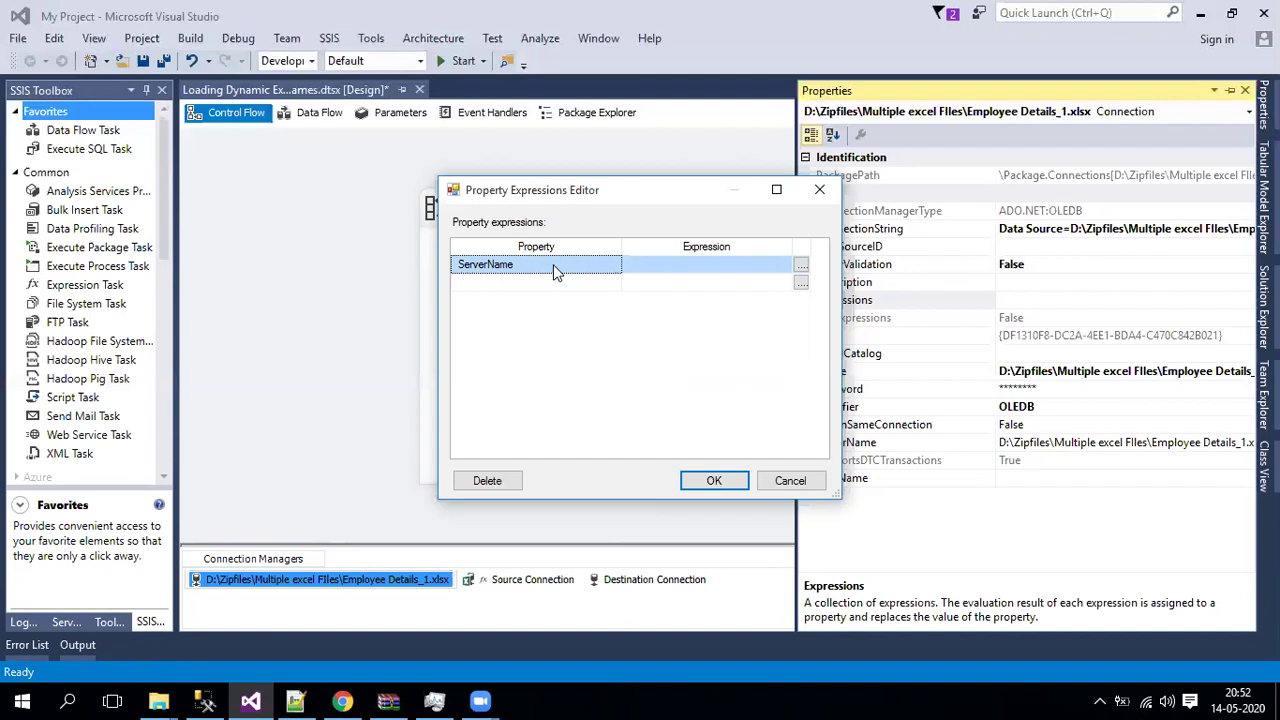
- Build the ServerName expression as @[User::Filename], evaluate it, and apply it to the connection
click(800, 266)
click(800, 268)
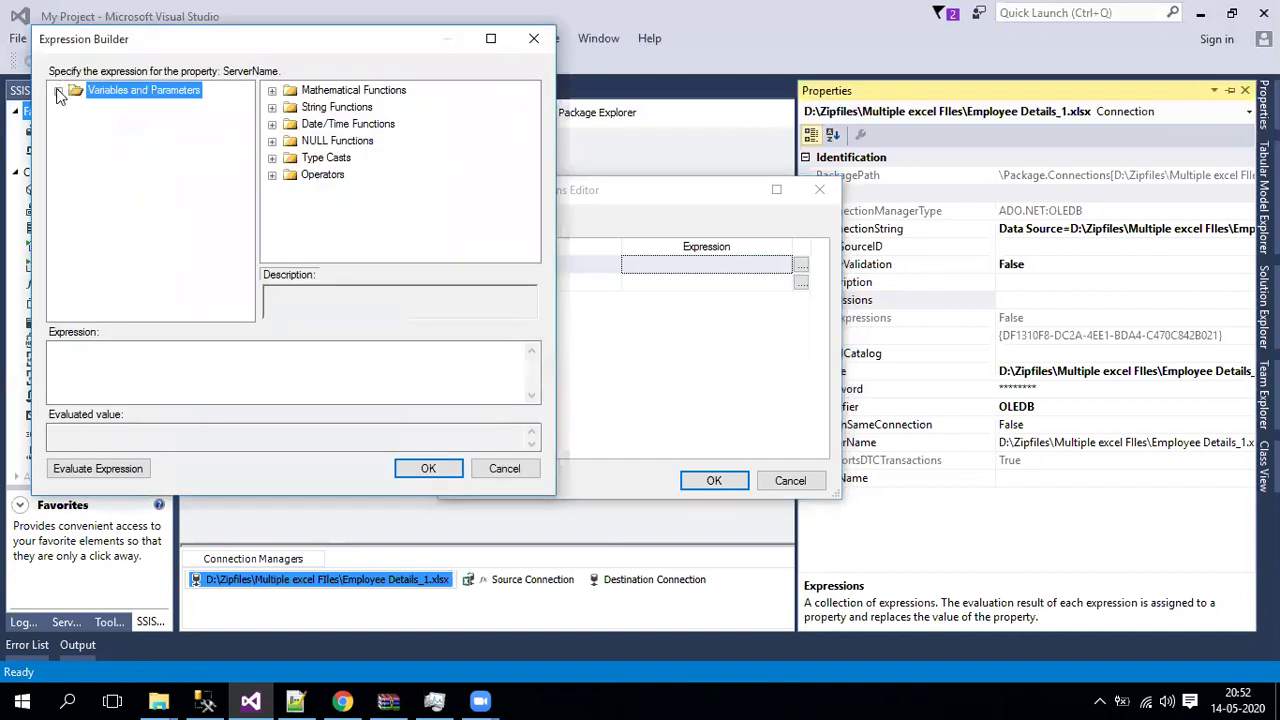
drag(135, 127, 118, 376)
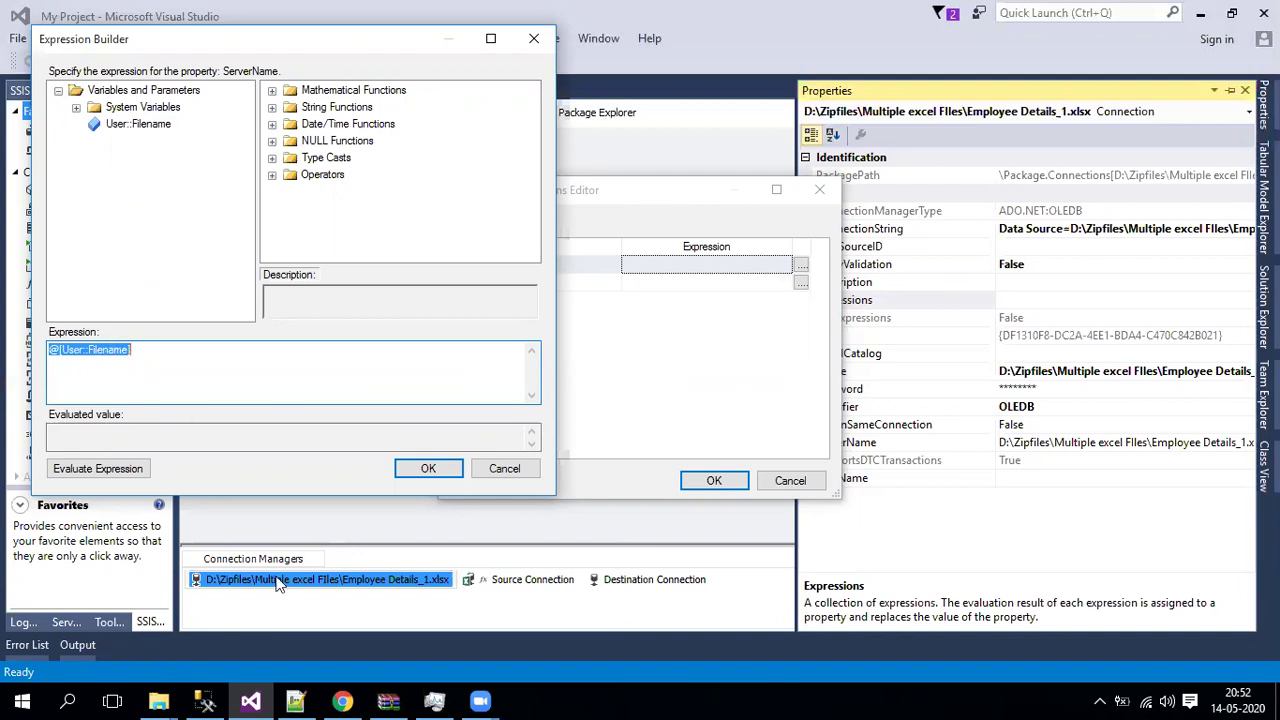
click(104, 468)
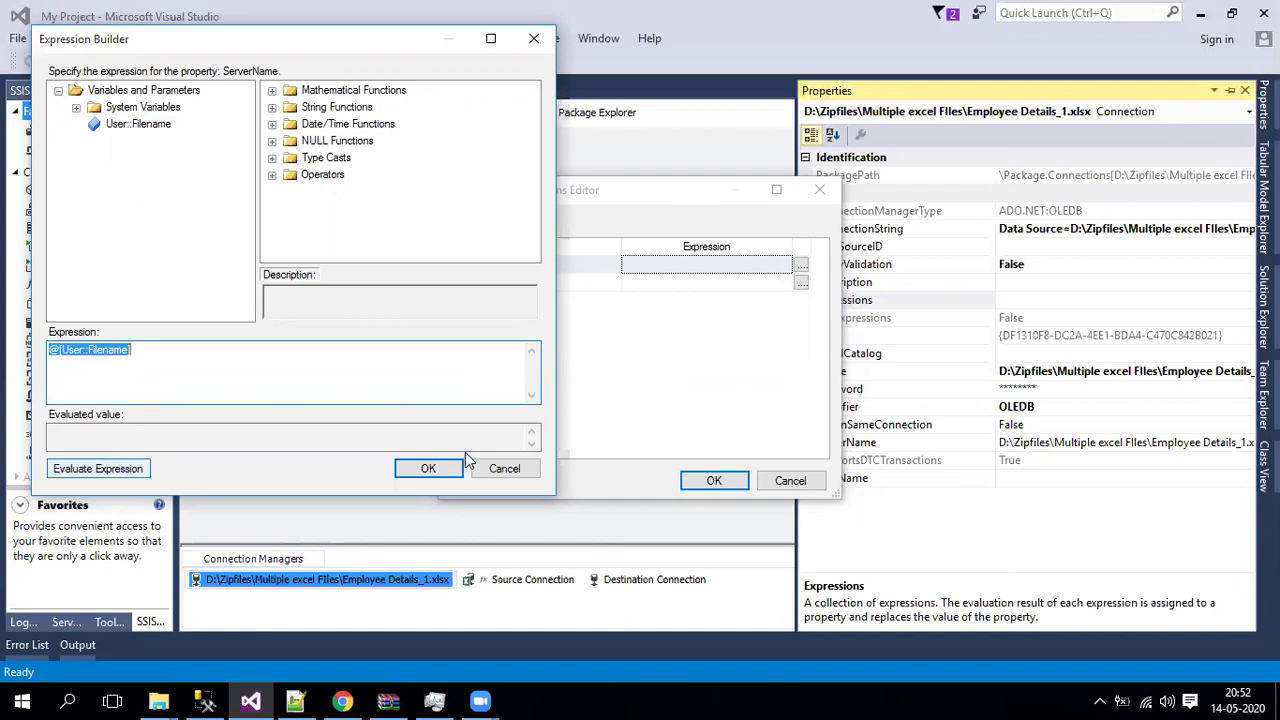
click(428, 469)
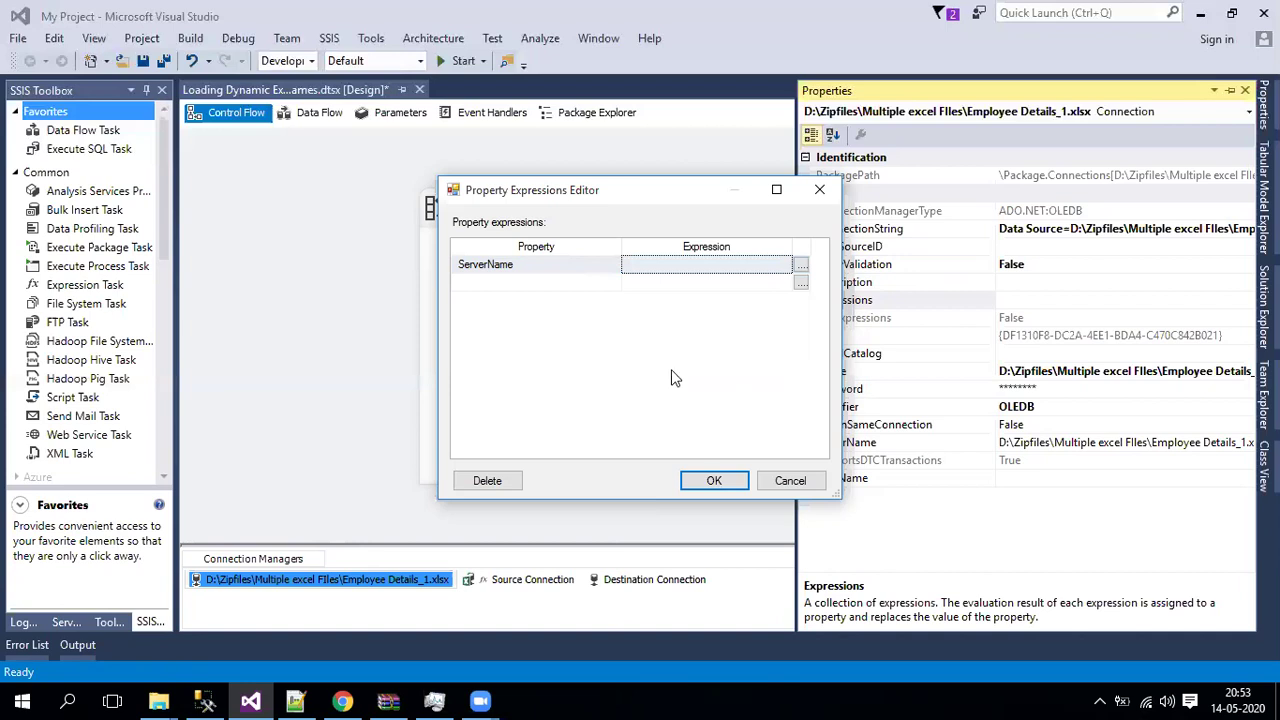
click(714, 480)
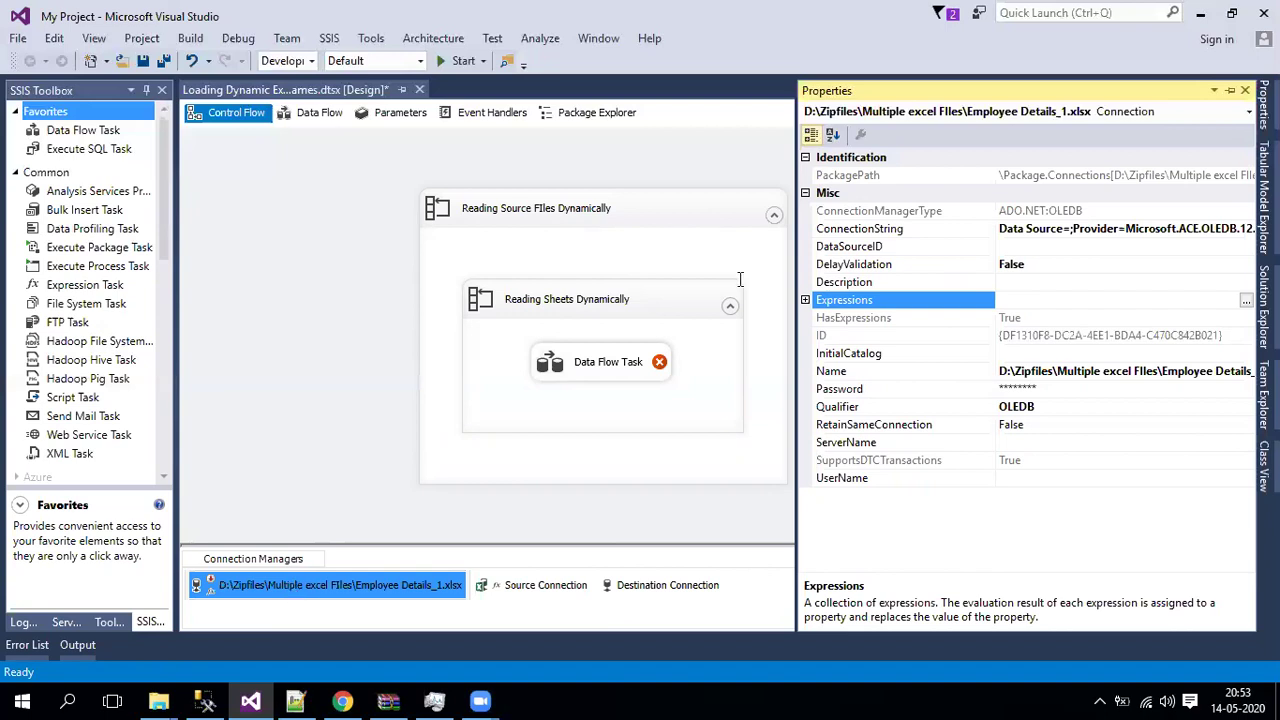
- Switch to Notepad++ and start a new note, one blank line below the F1 line, with "F2--passing"
key(alt+Tab)
key(End)
drag(474, 131, 746, 141)
click(746, 141)
key(Return)
key(Return)
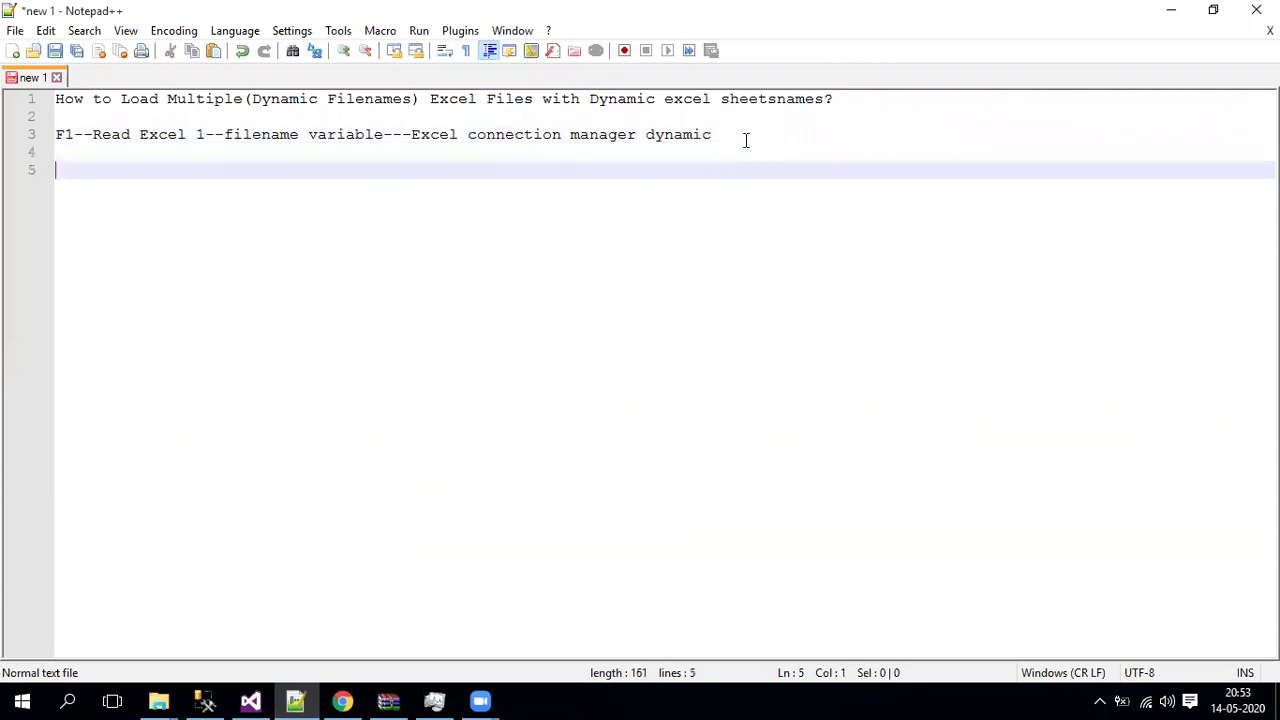
text(T)
key(BackSpace)
text(F2--[)
key(BackSpace)
text(passing)
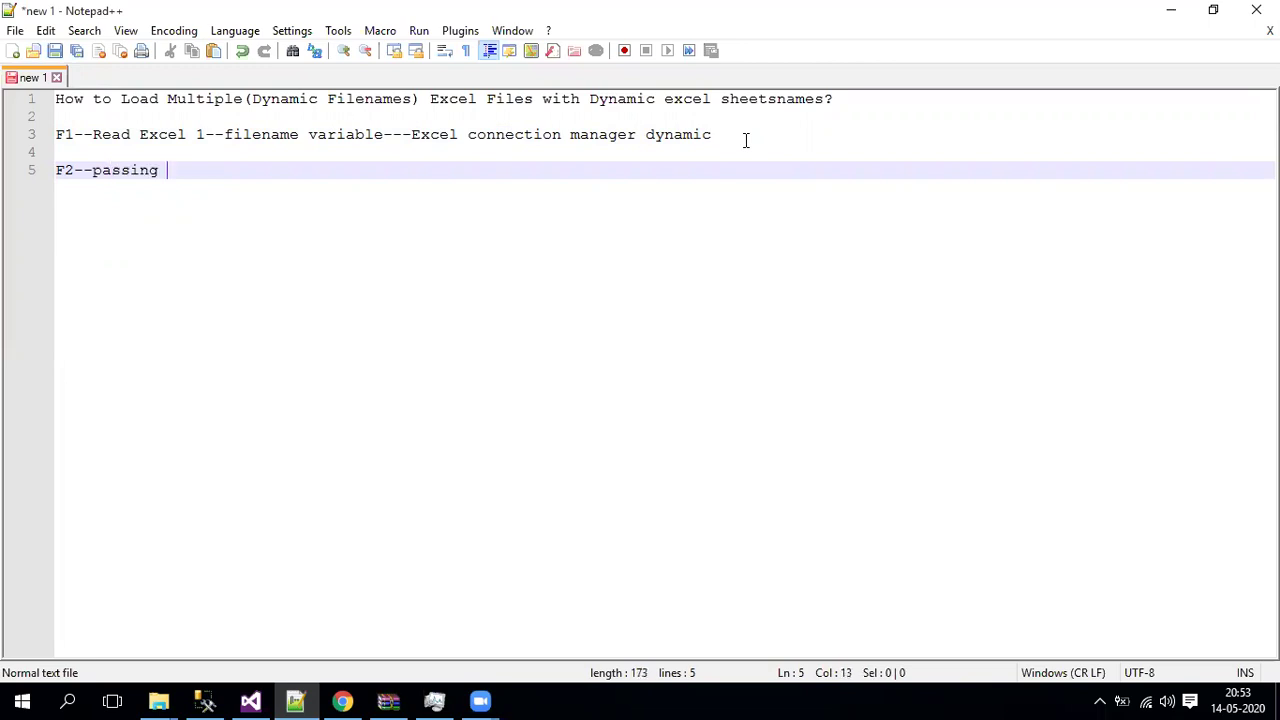
- Copy "filename variable" from the F1 line and append it after "F2--passing"
drag(227, 140, 389, 137)
key(ctrl+c)
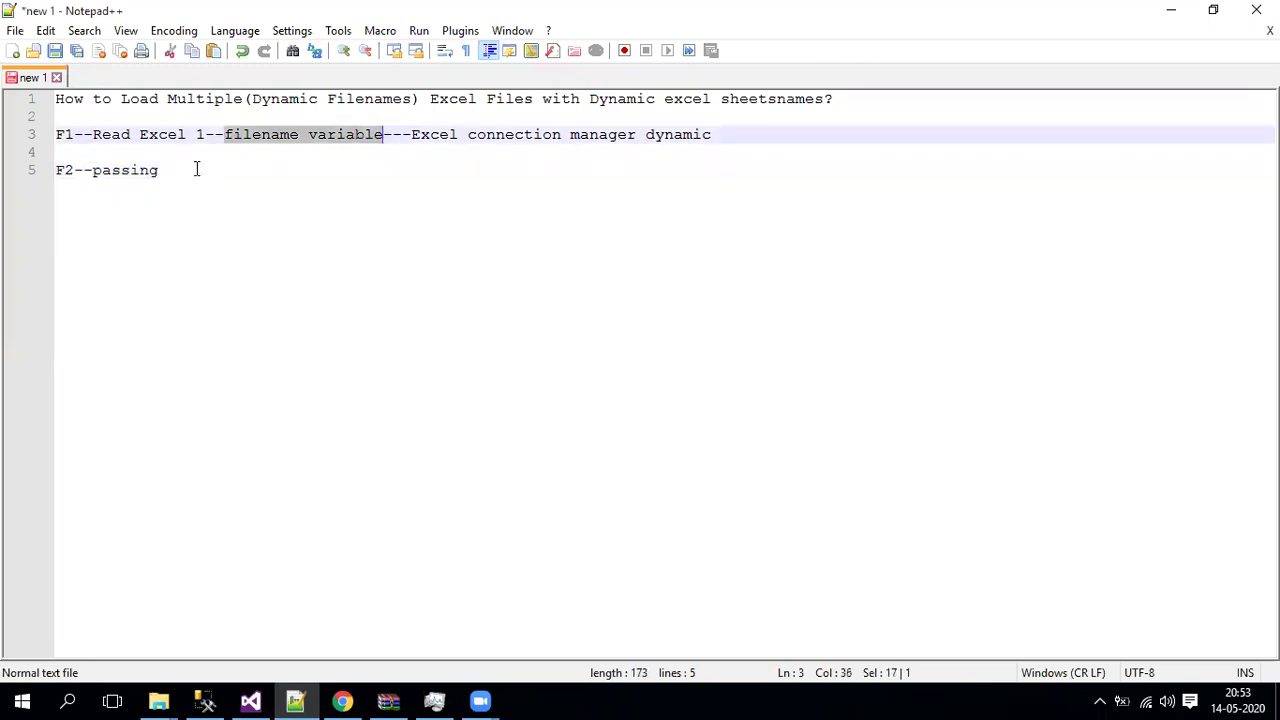
click(197, 169)
text(-)
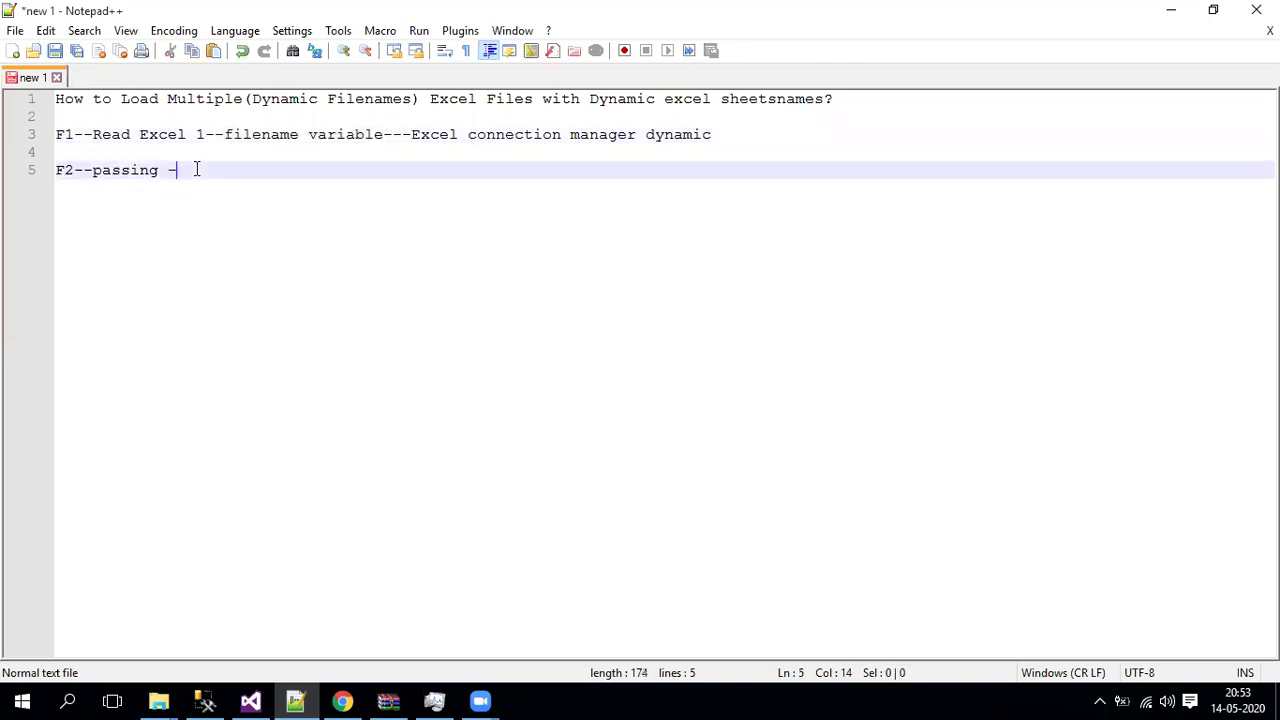
key(BackSpace)
key(ctrl+v)
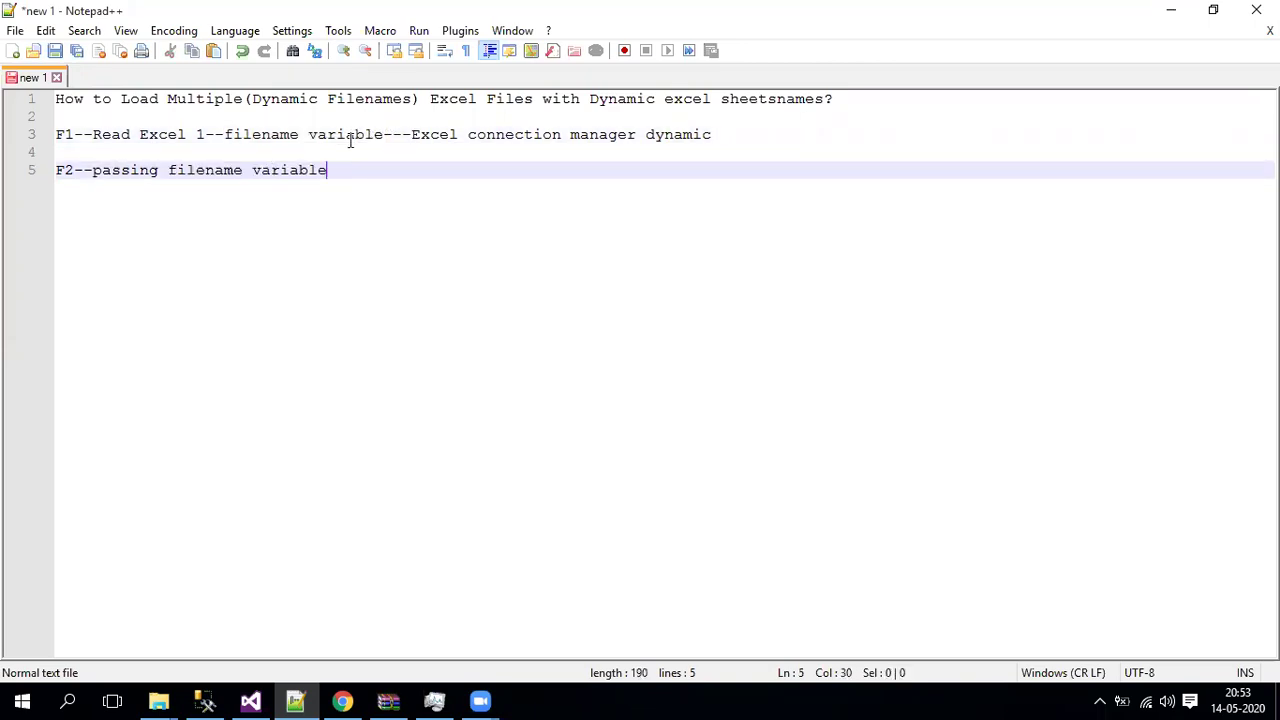
drag(311, 134, 389, 135)
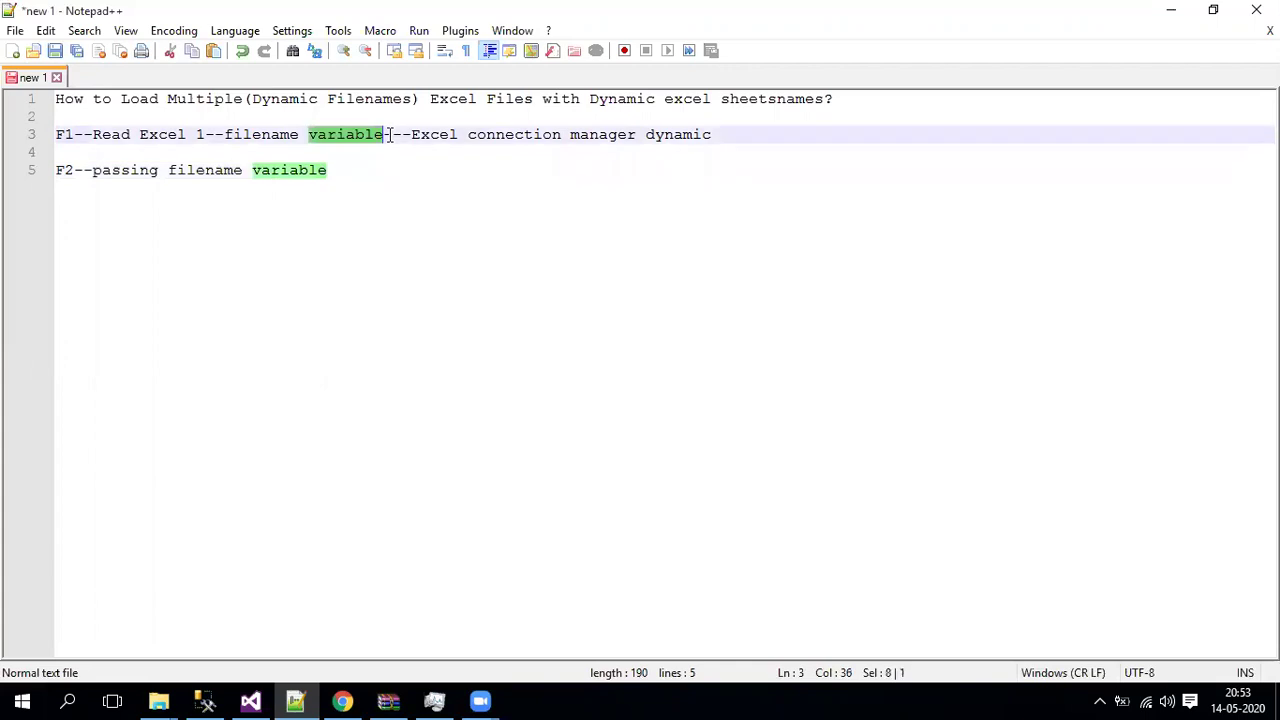
click(223, 180)
drag(76, 170, 56, 170)
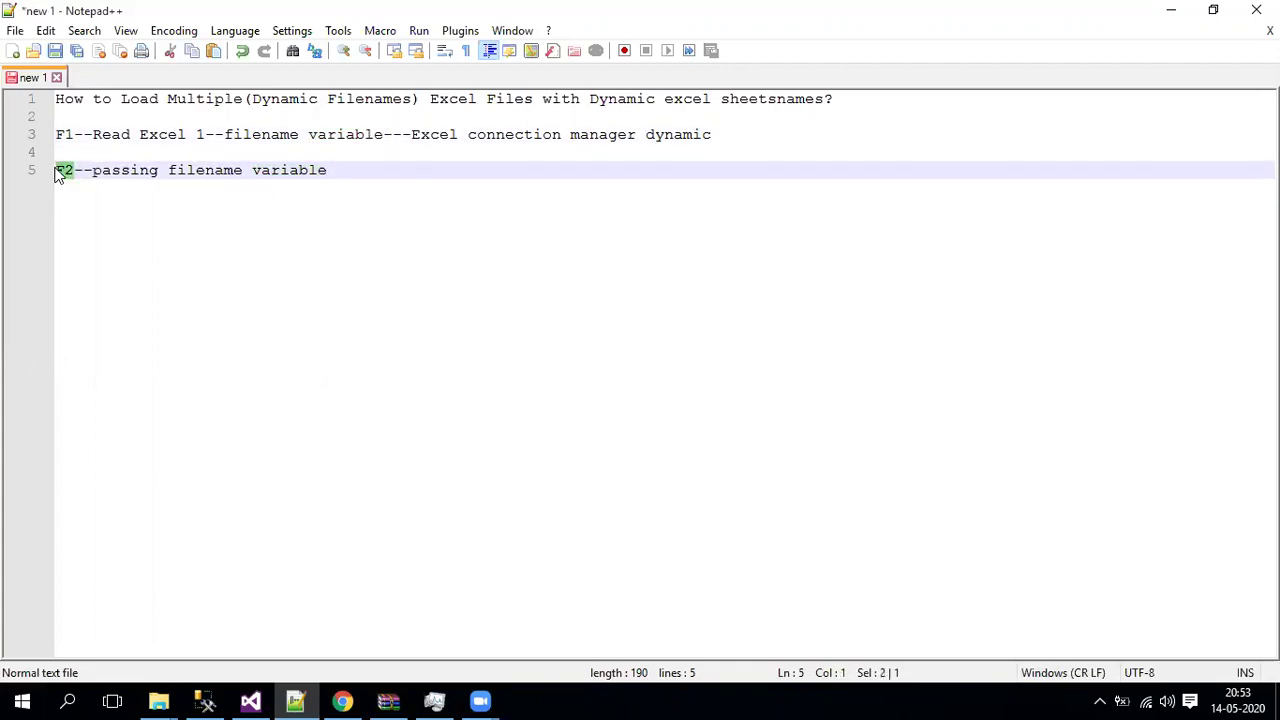
- Switch to Visual Studio and review the Reading Sheets Dynamically loop's collection settings and variable mappings without changing them
click(252, 700)
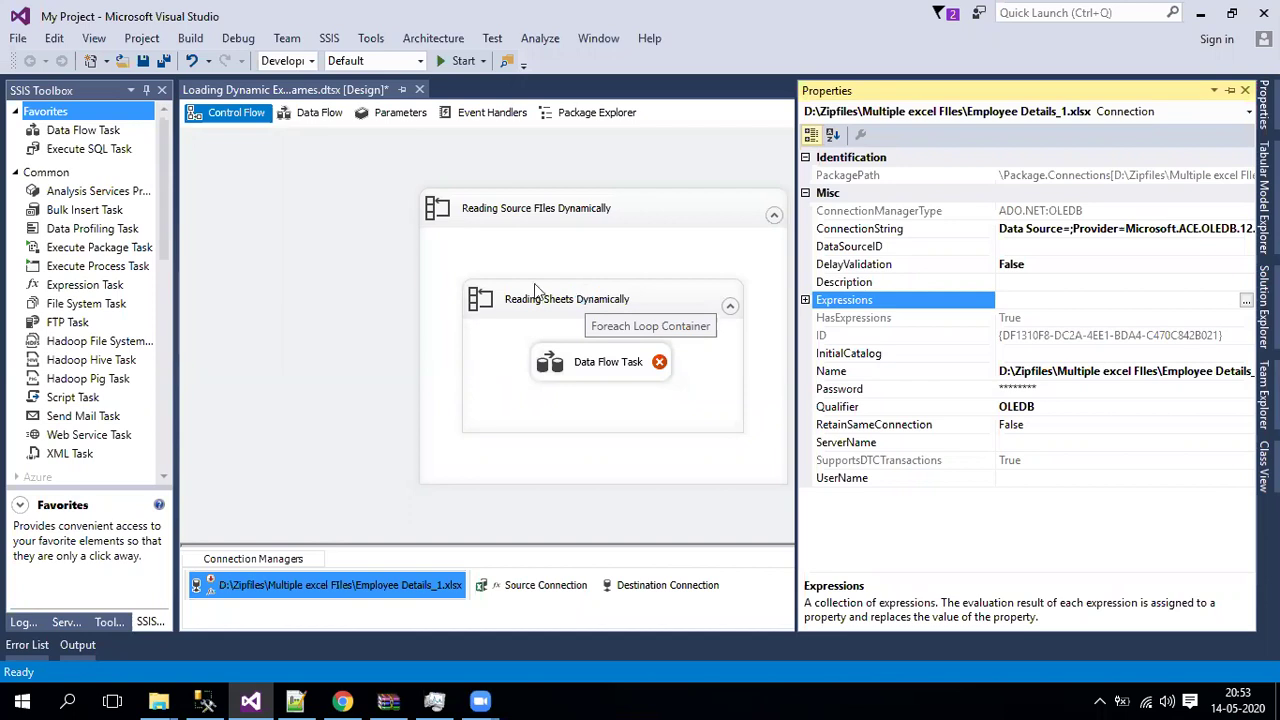
double_click(540, 295)
click(365, 186)
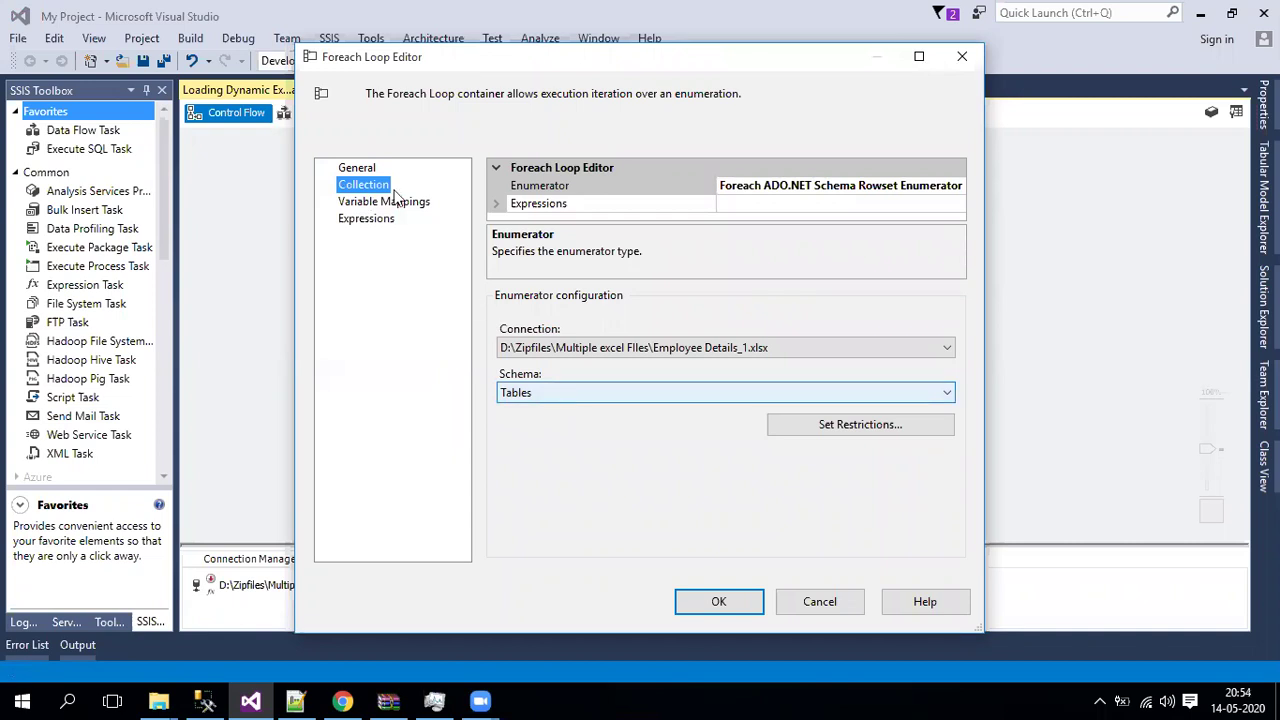
click(433, 205)
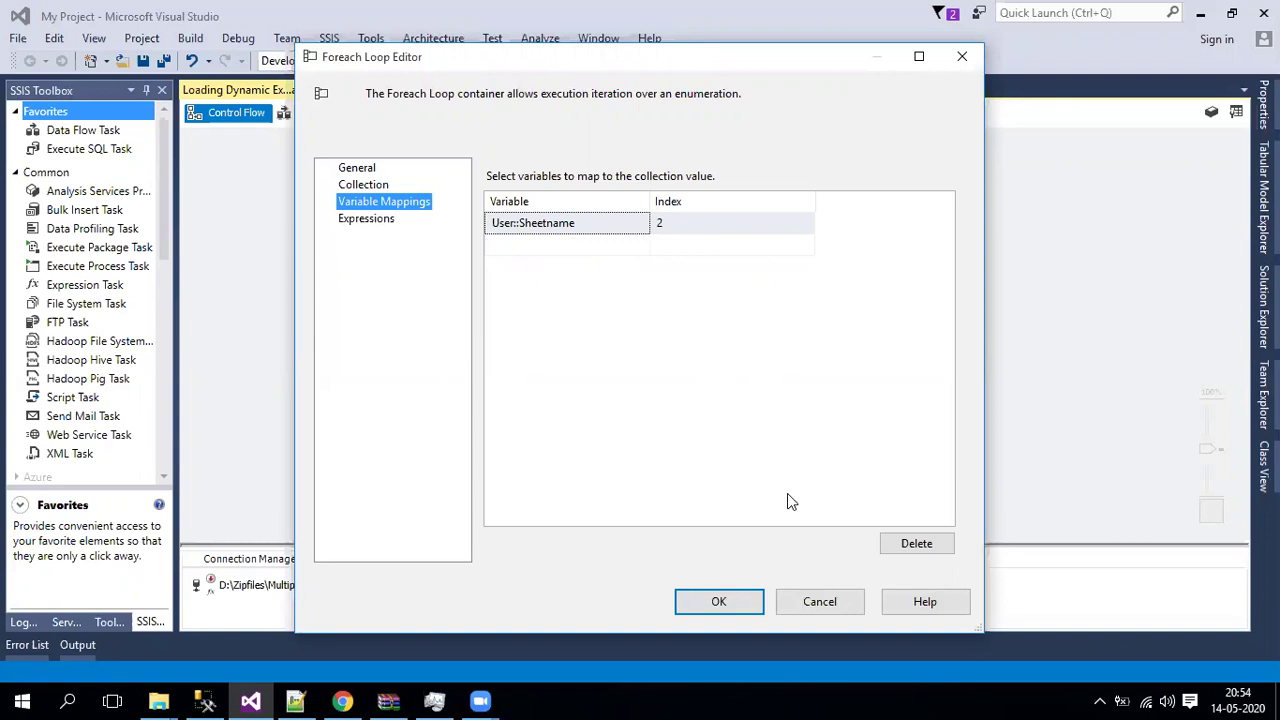
click(818, 601)
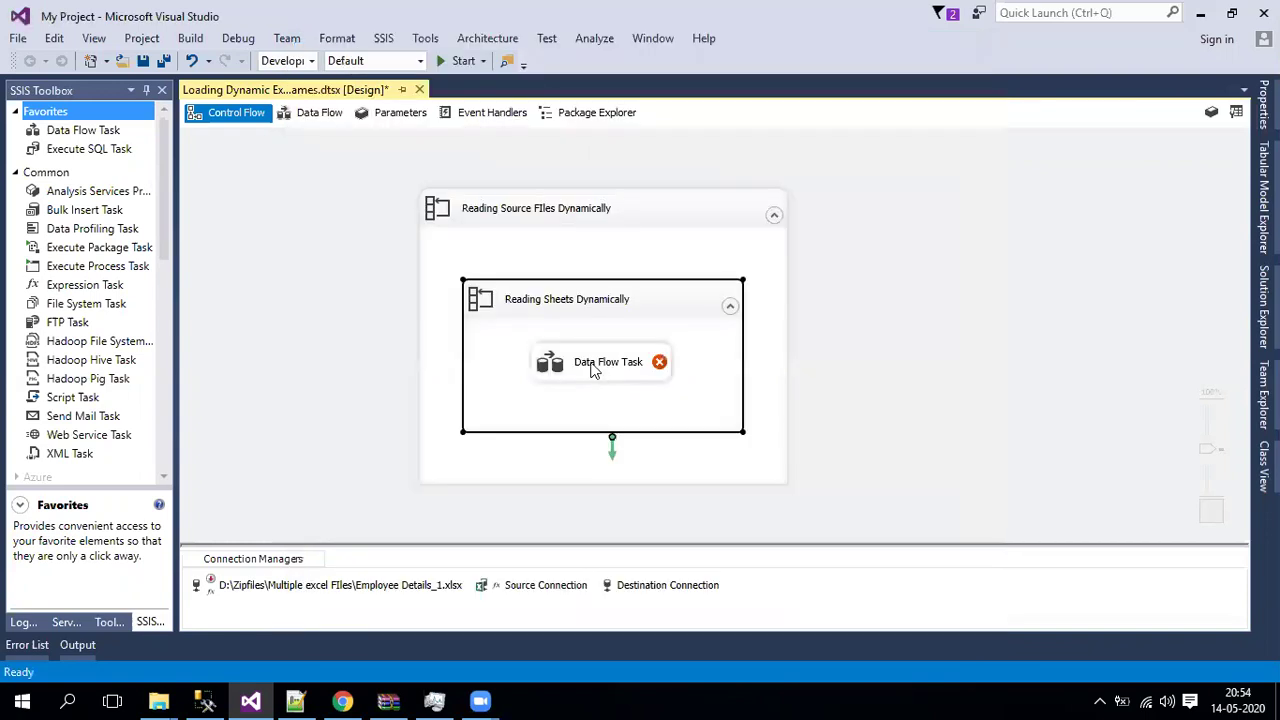
- Review the Excel Source's connection manager, data access mode and variable name in the Data Flow Task, without changing them
double_click(592, 367)
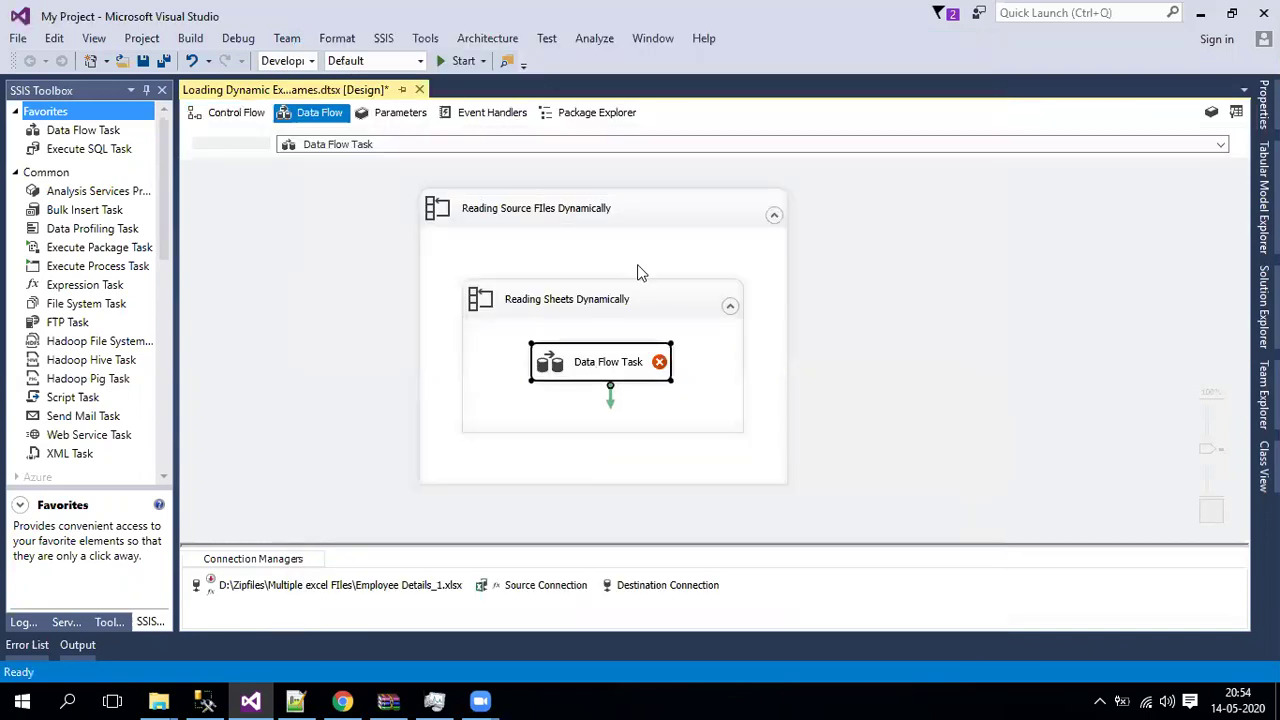
mouse_move(613, 255)
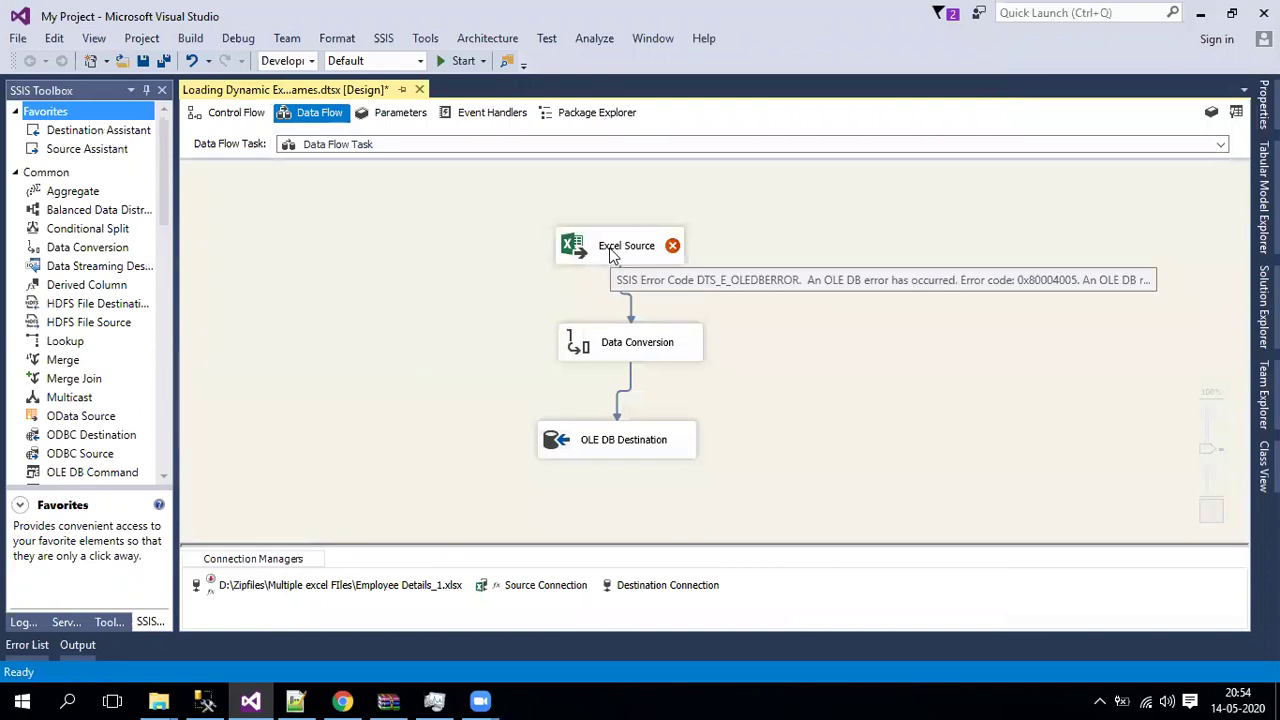
double_click(613, 250)
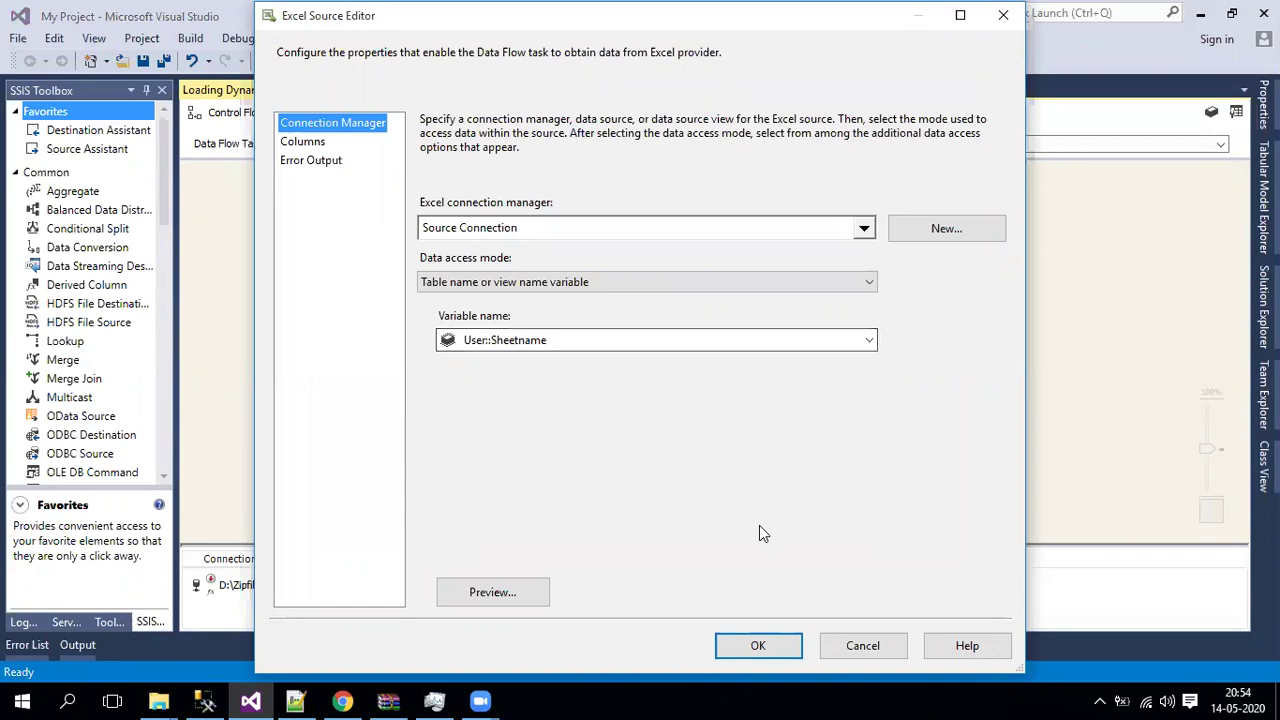
click(843, 645)
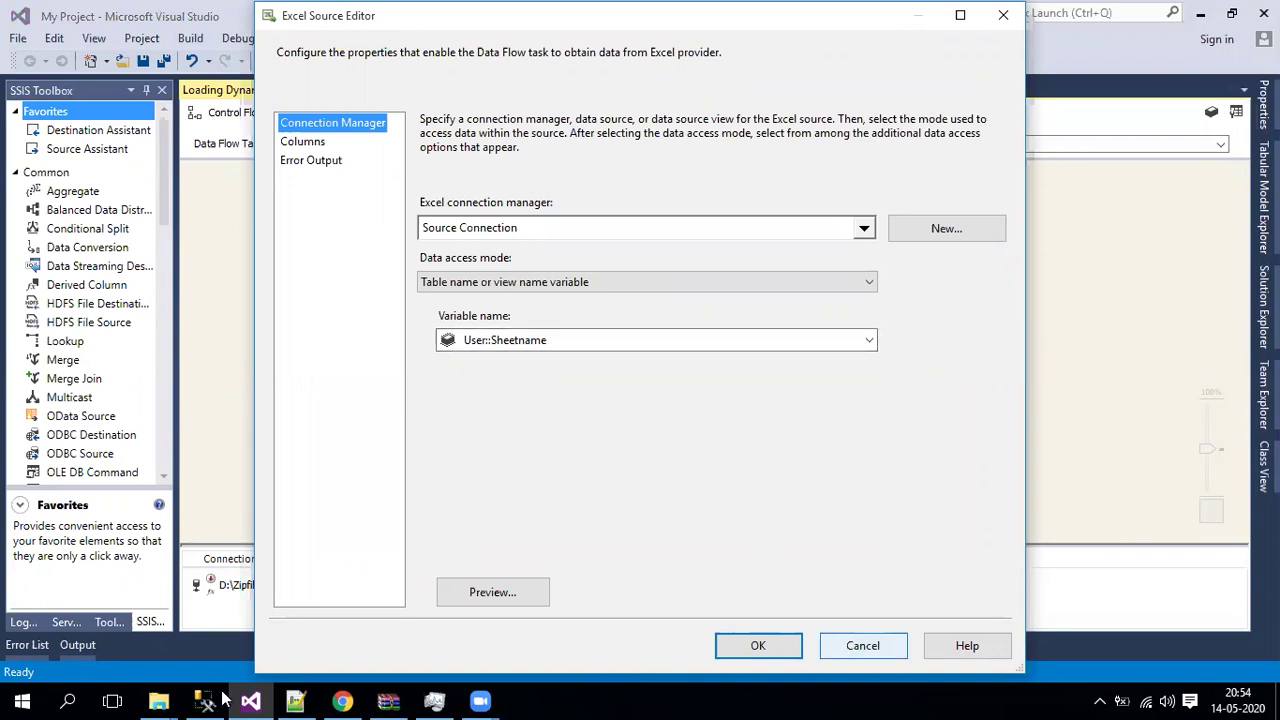
- Switch to Notepad++ and start a new note, one blank line below the F2 line, with "F2-go to each file and fetch new sheetname--"
key(alt+Tab)
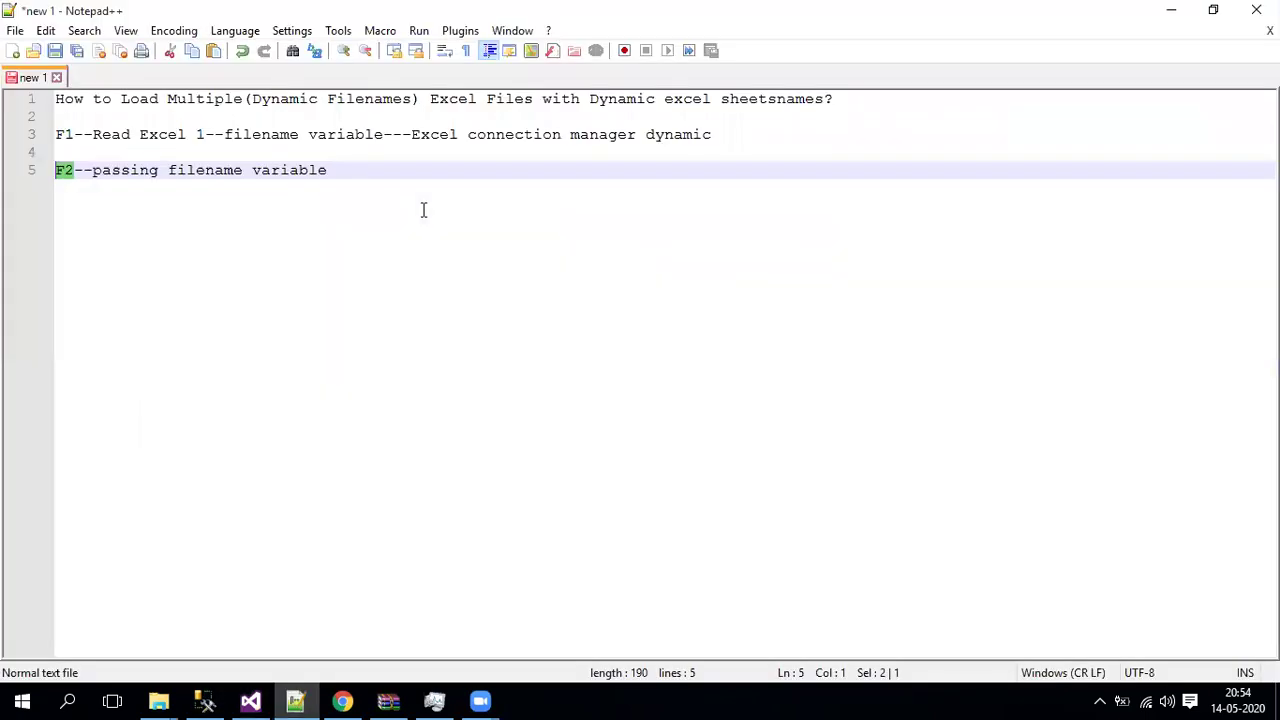
click(423, 209)
key(Return)
key(Return)
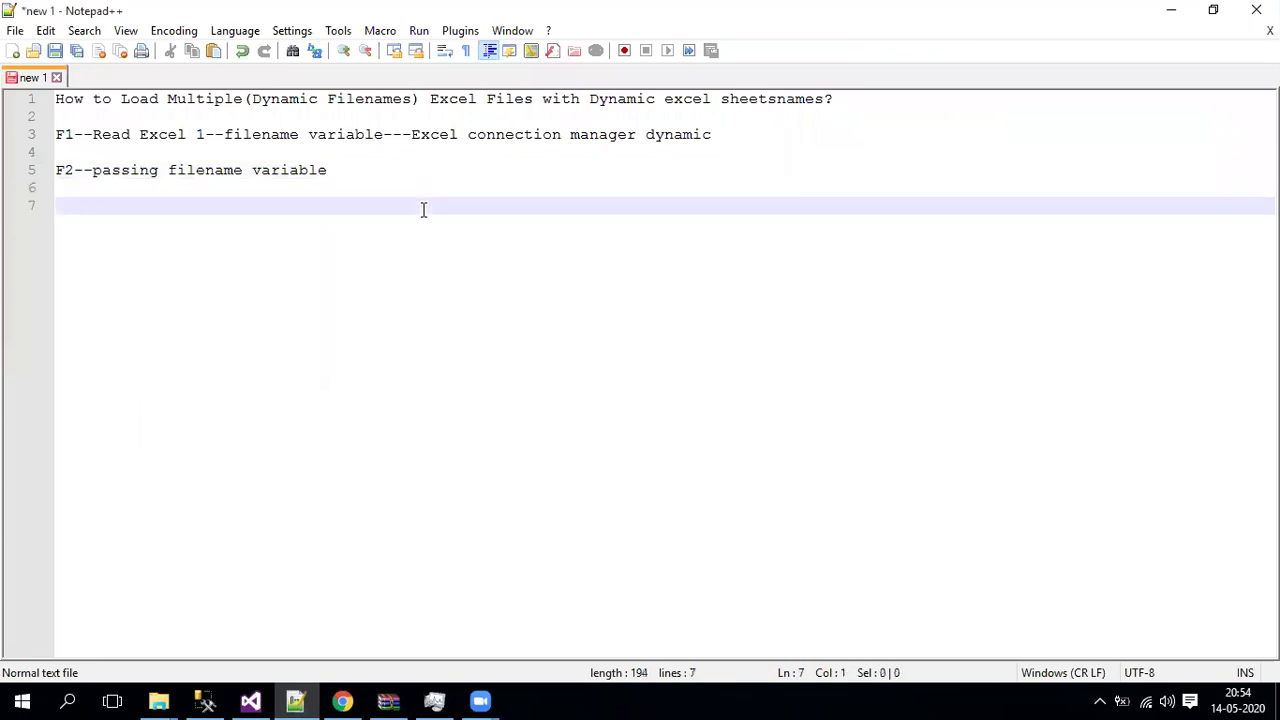
text(F2-)
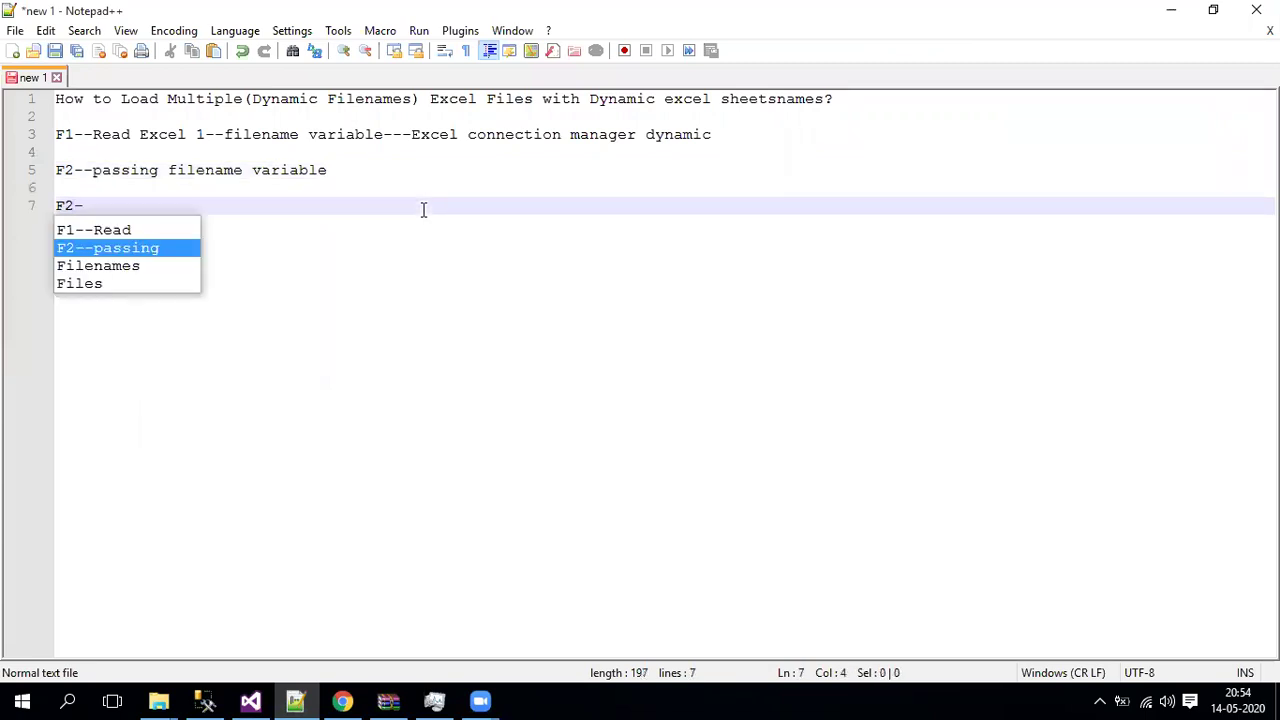
text(go to each file and fetch )
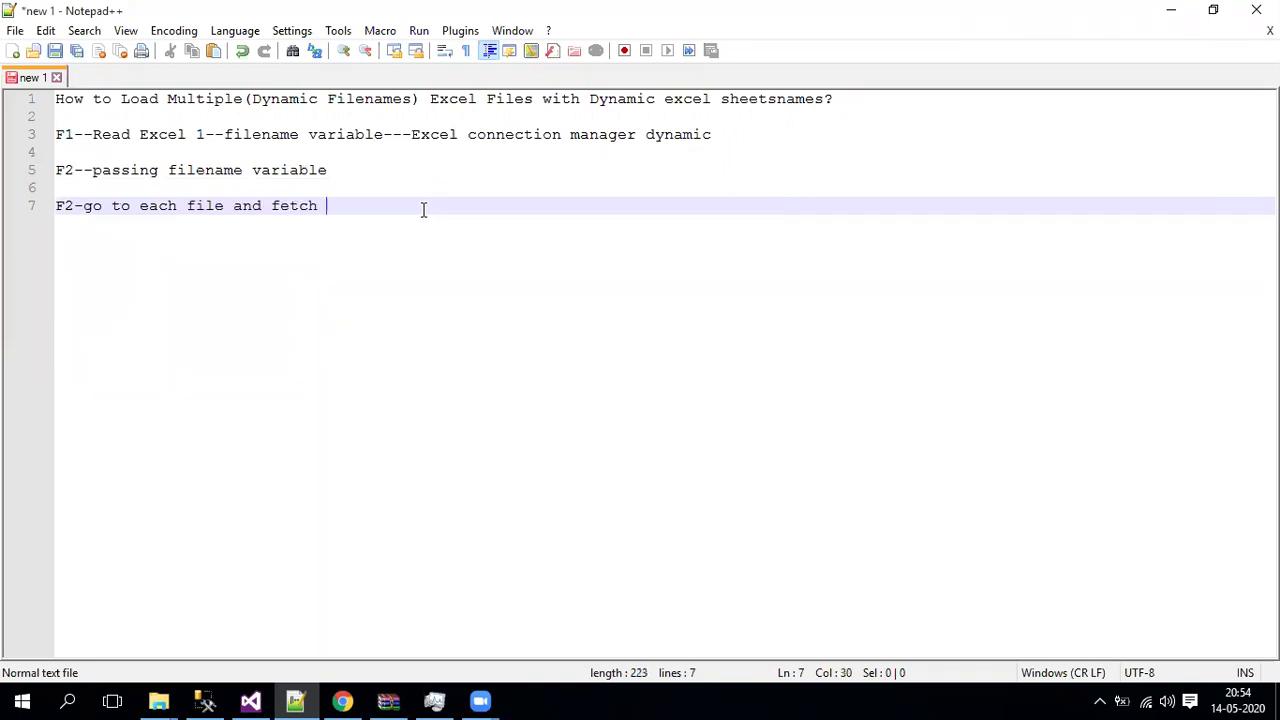
text(new sheetname--)
- Complete the new note line with "sheetname stores in variables"
text(st)
key(BackSpace)
text(h)
text(eetnam)
text(e store)
text(s in )
text(av)
text(riable)
key(BackSpace)
key(BackSpace)
key(BackSpace)
key(BackSpace)
key(BackSpace)
key(BackSpace)
key(BackSpace)
key(BackSpace)
text(b)
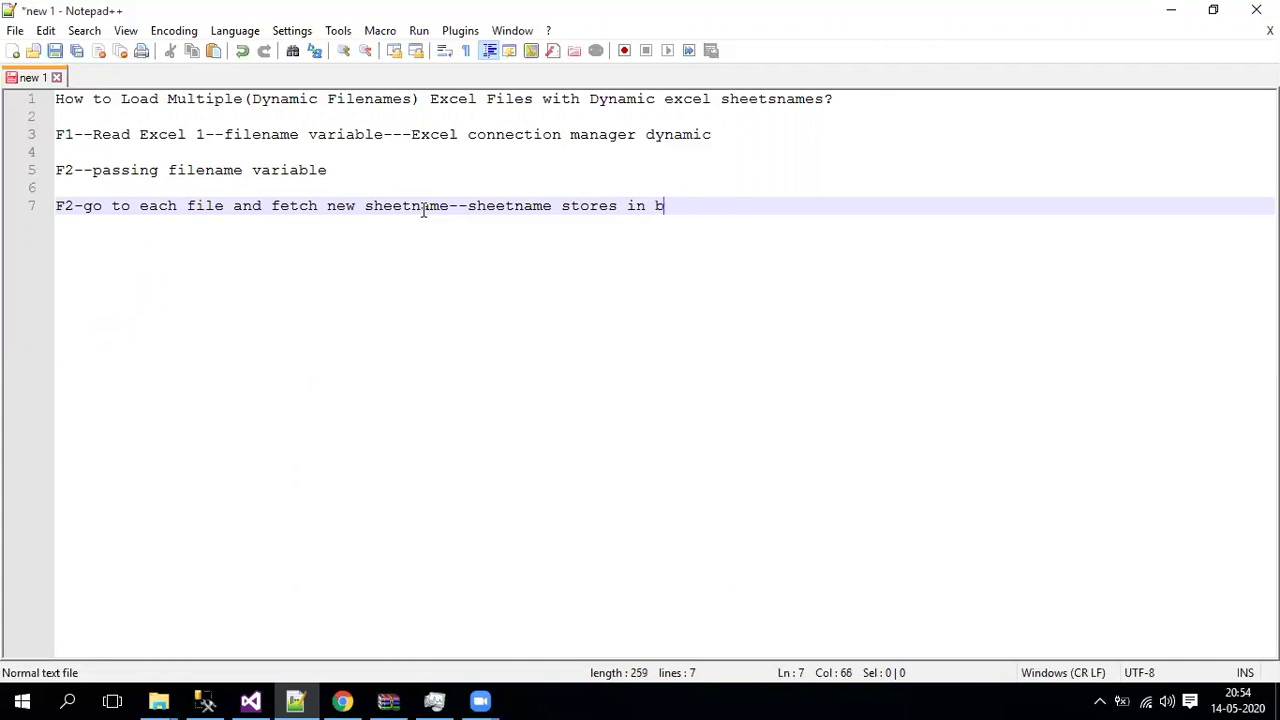
key(BackSpace)
text(variables)
- Add the note "Dataflowtask--Excel expecting sheetname from variable", leaving one blank line above it
key(Return)
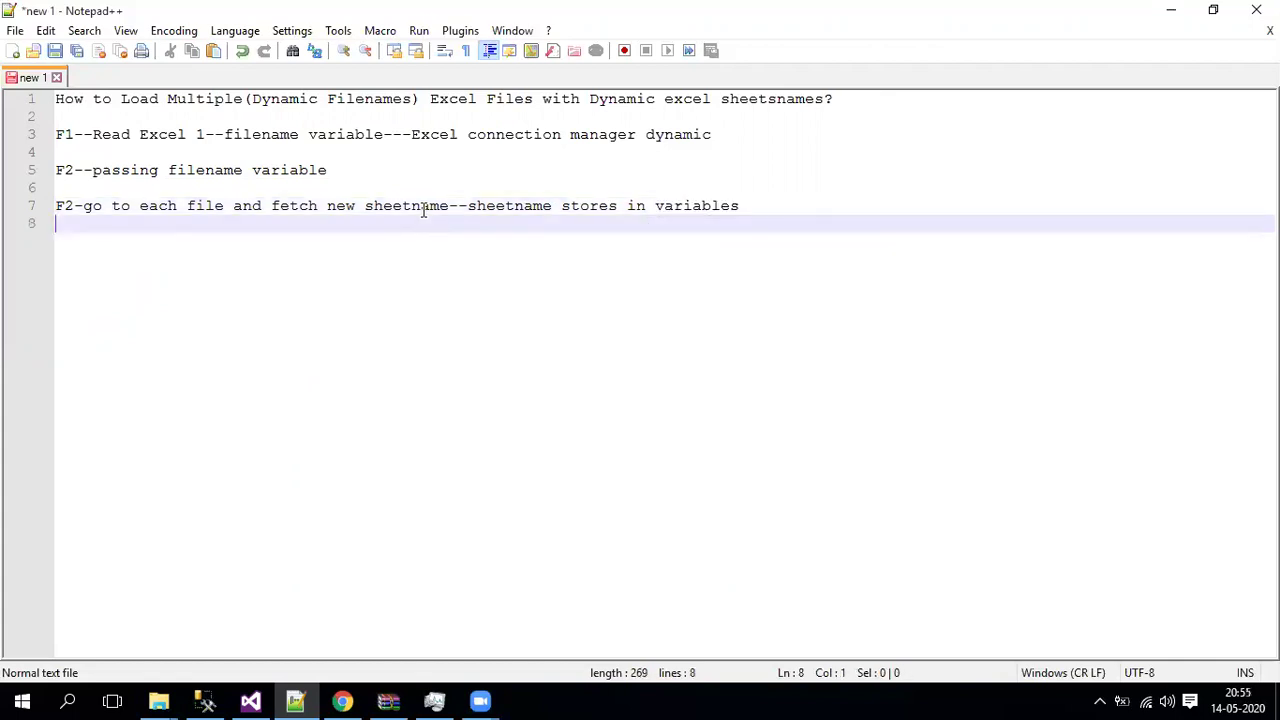
key(Return)
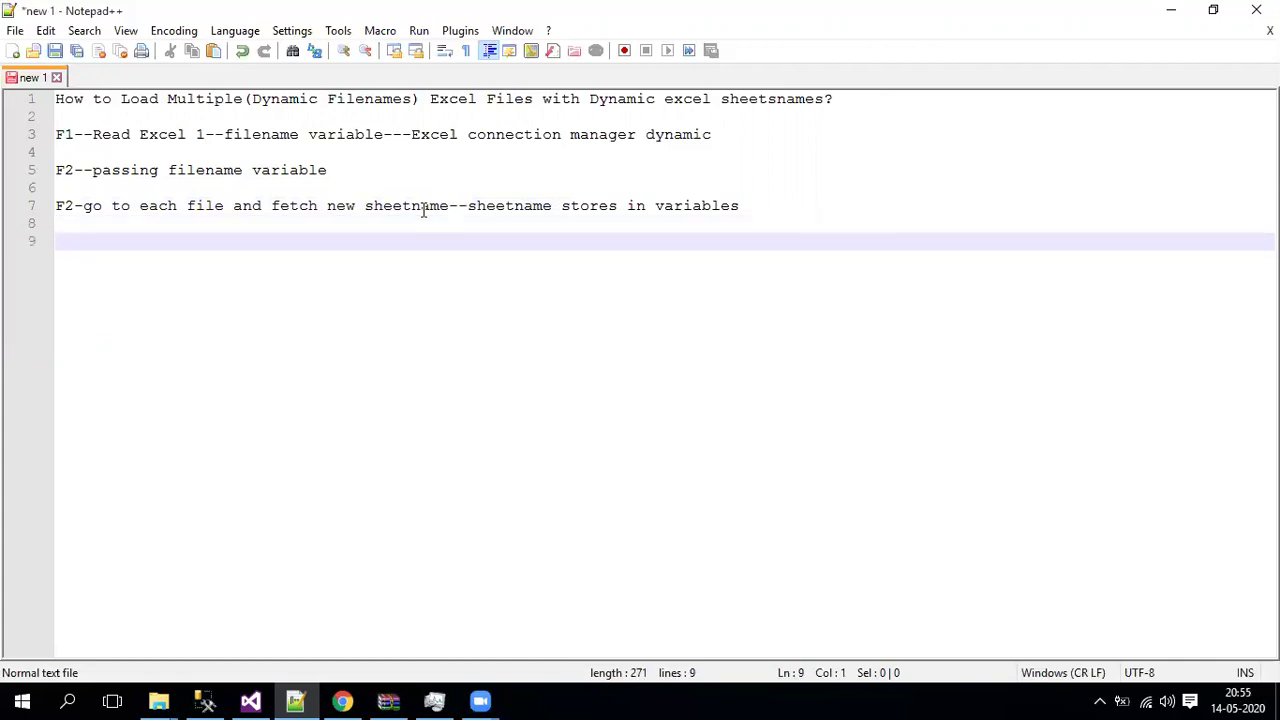
text(Dataflowtask--Ex)
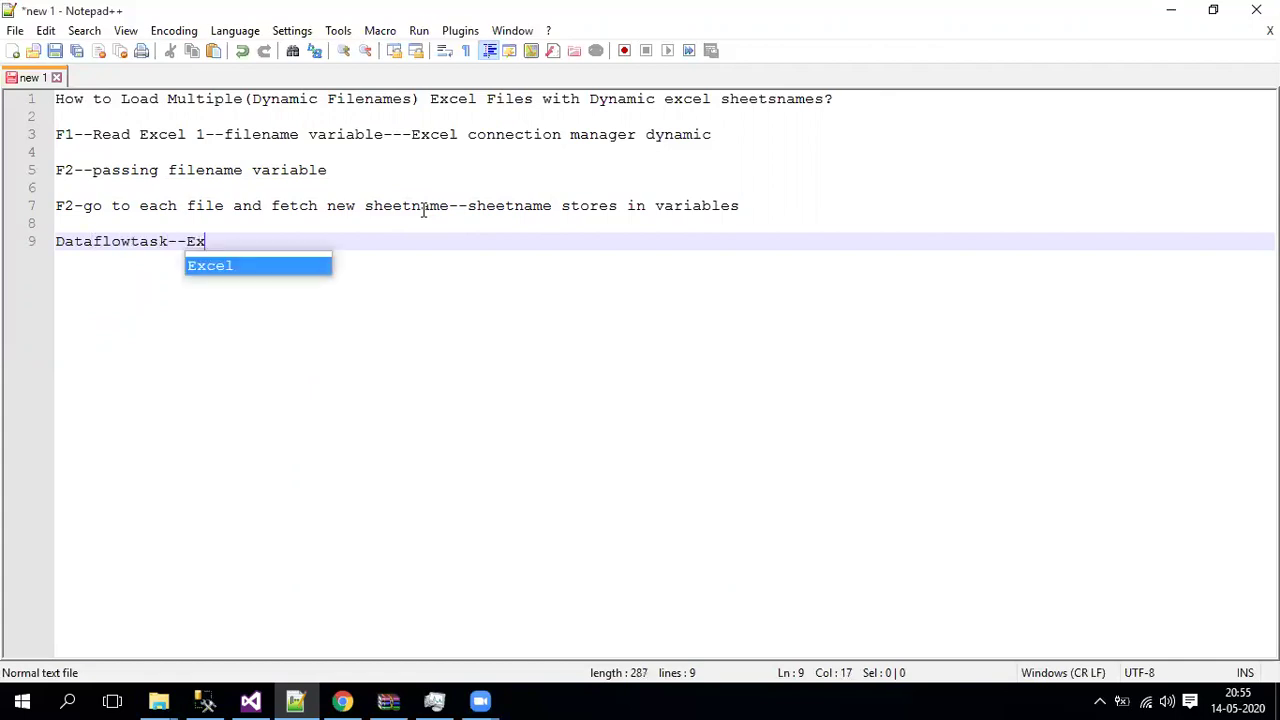
text(cel expecting)
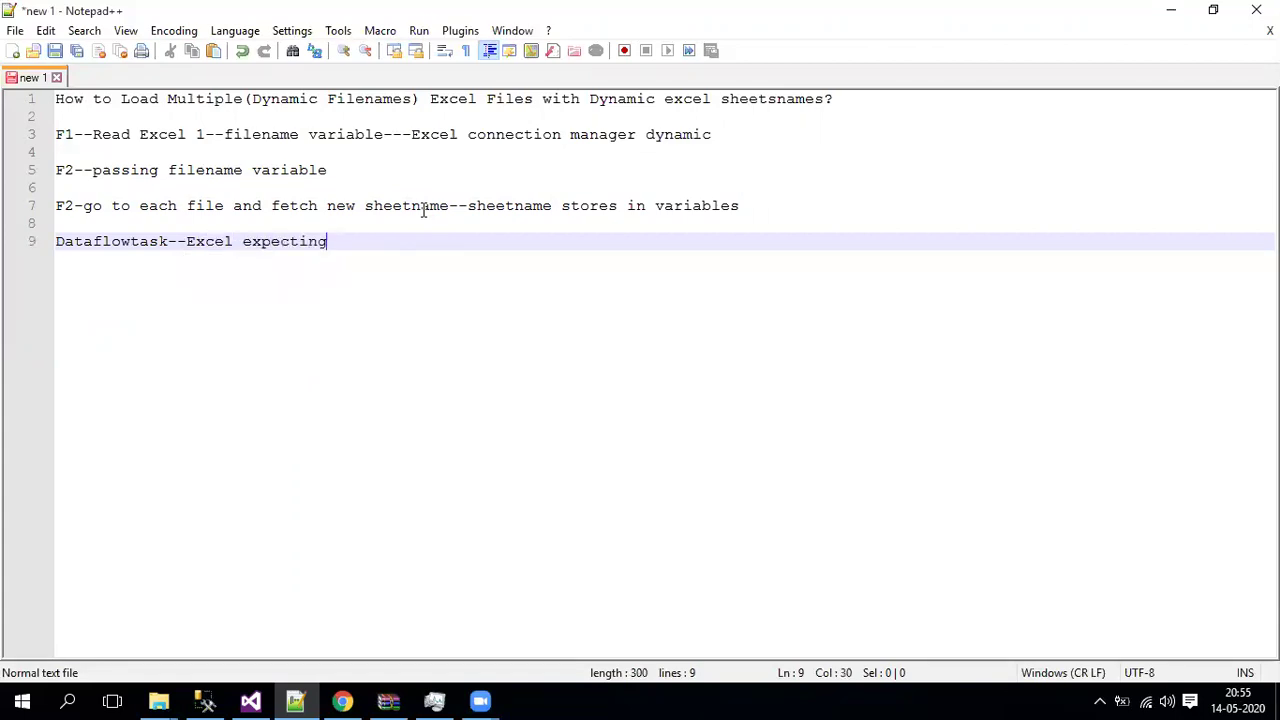
text( sheetna)
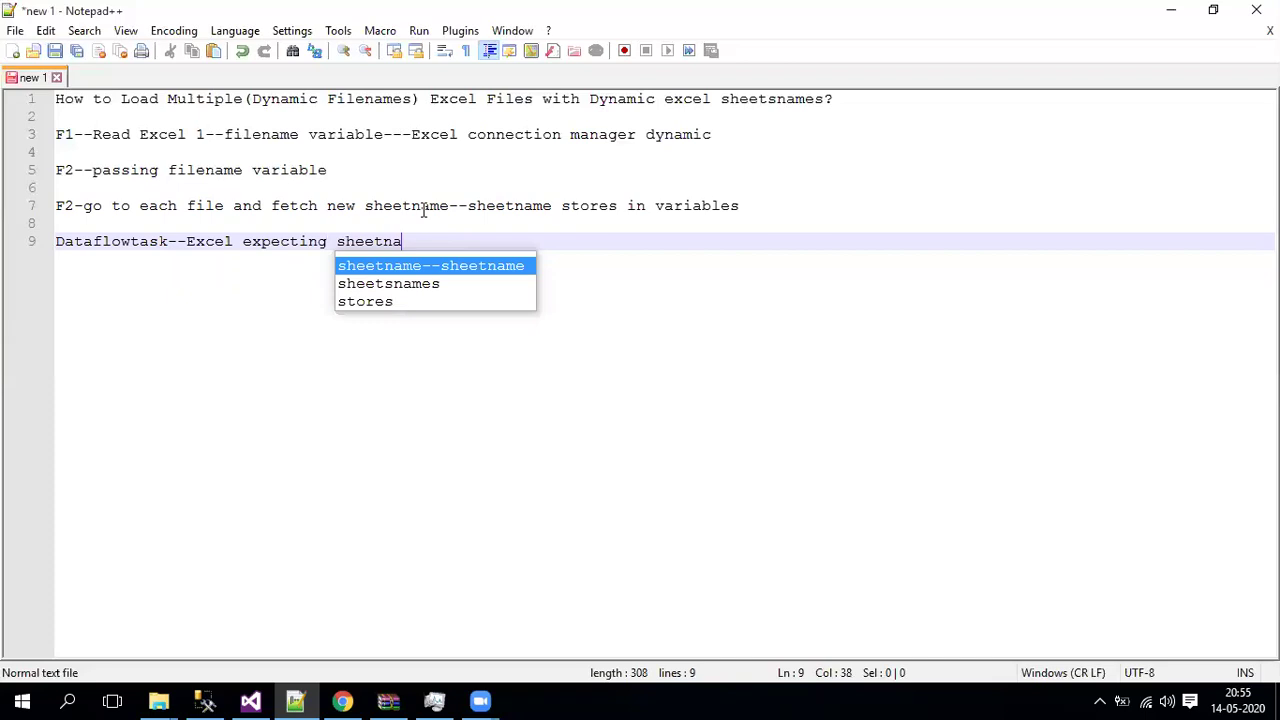
text(me from va)
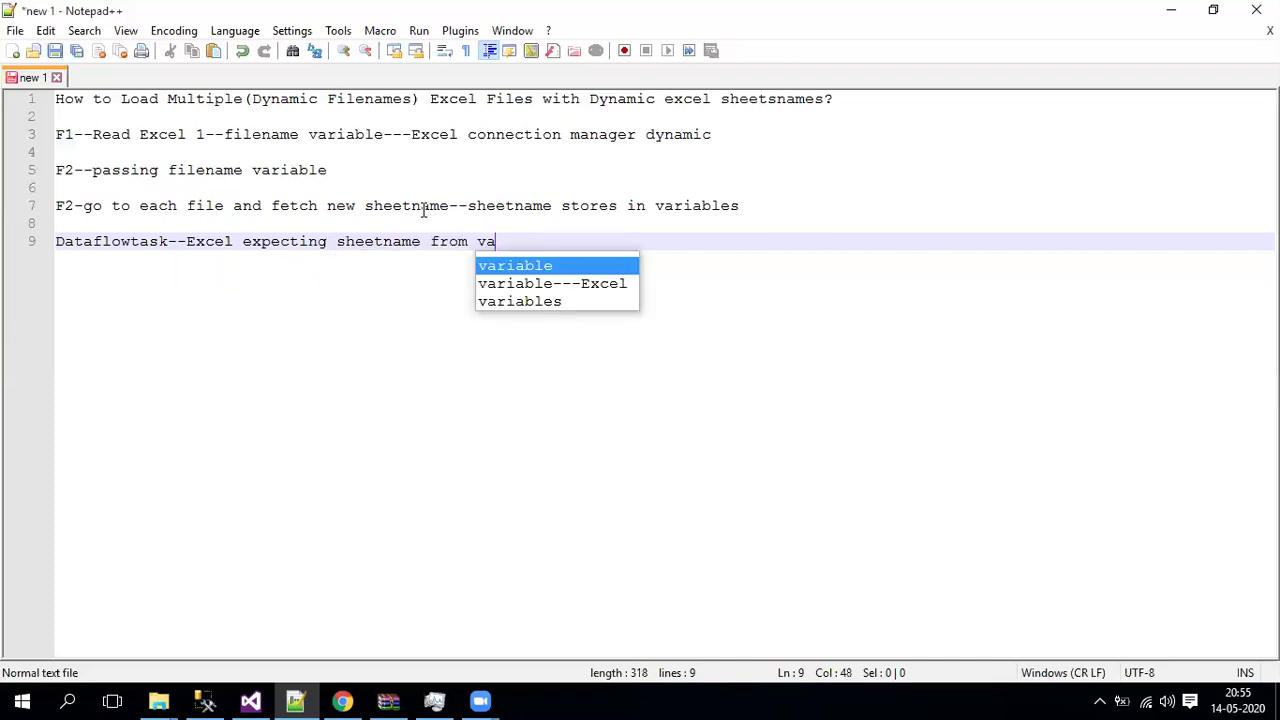
text(riable)
click(225, 210)
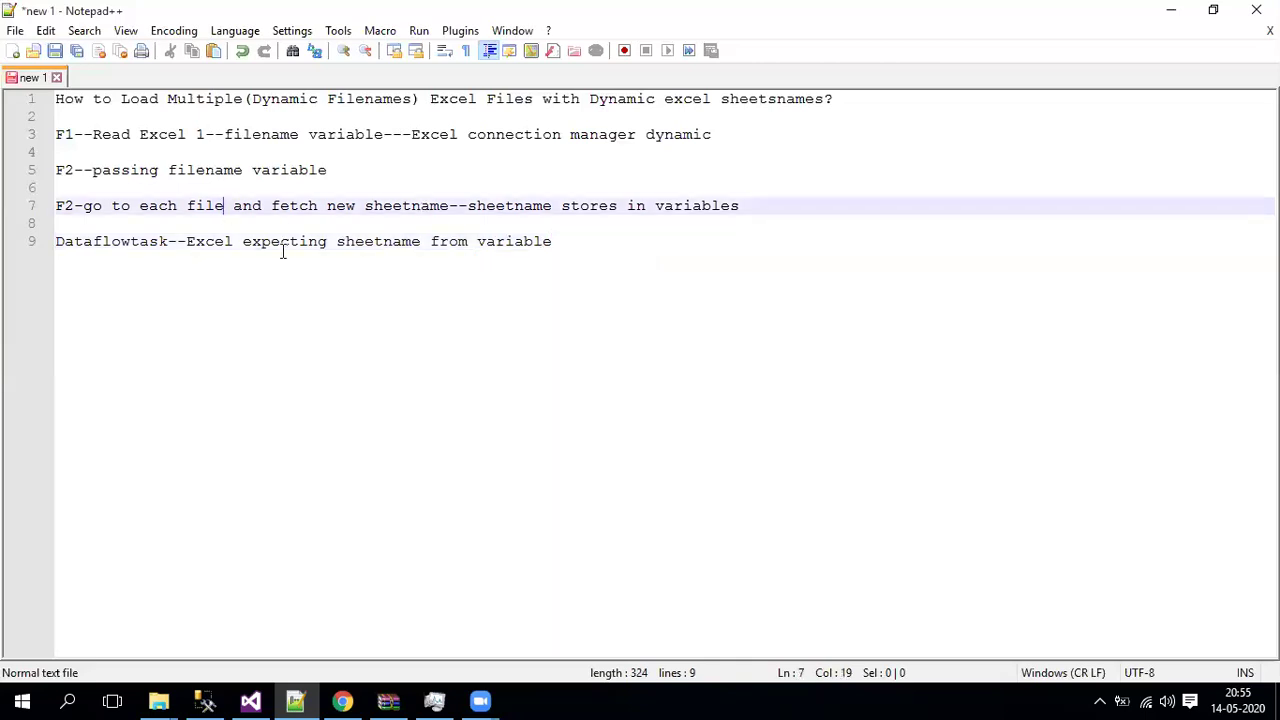
- Switch to Visual Studio, set DelayValidation to True for the Employee Details_1.xlsx connection manager, and save the package
click(255, 700)
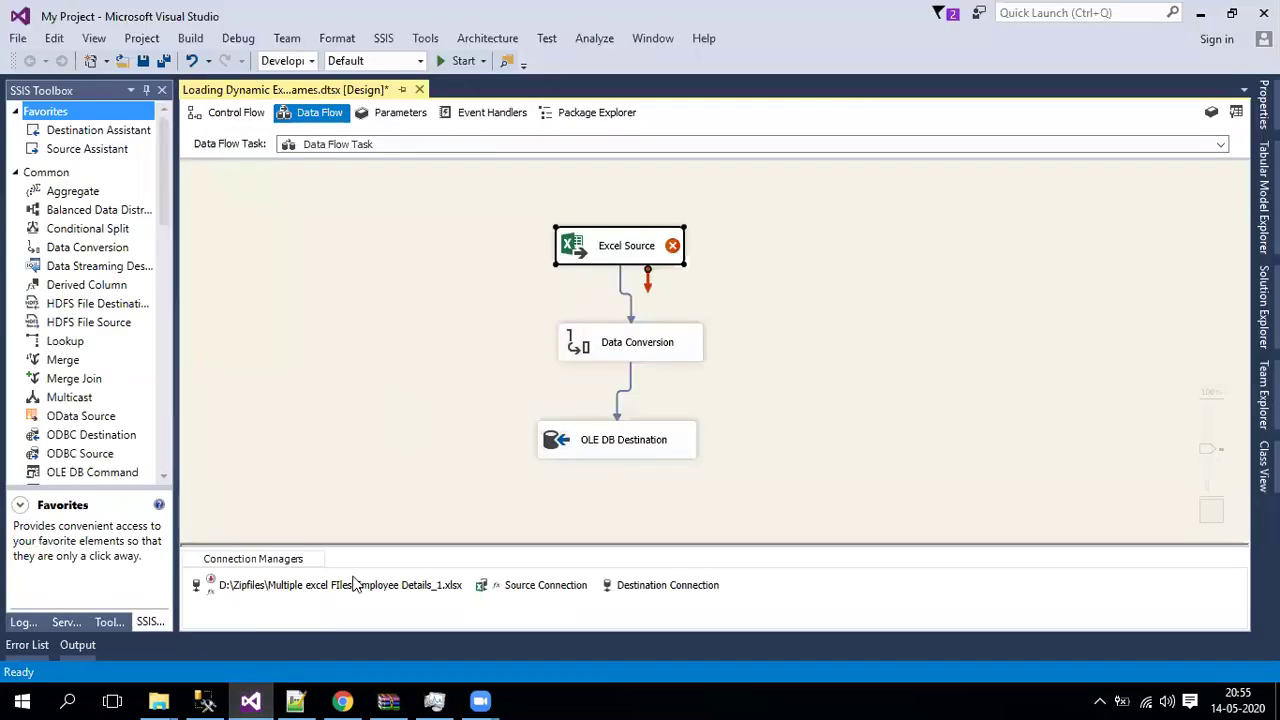
right_click(254, 587)
click(290, 563)
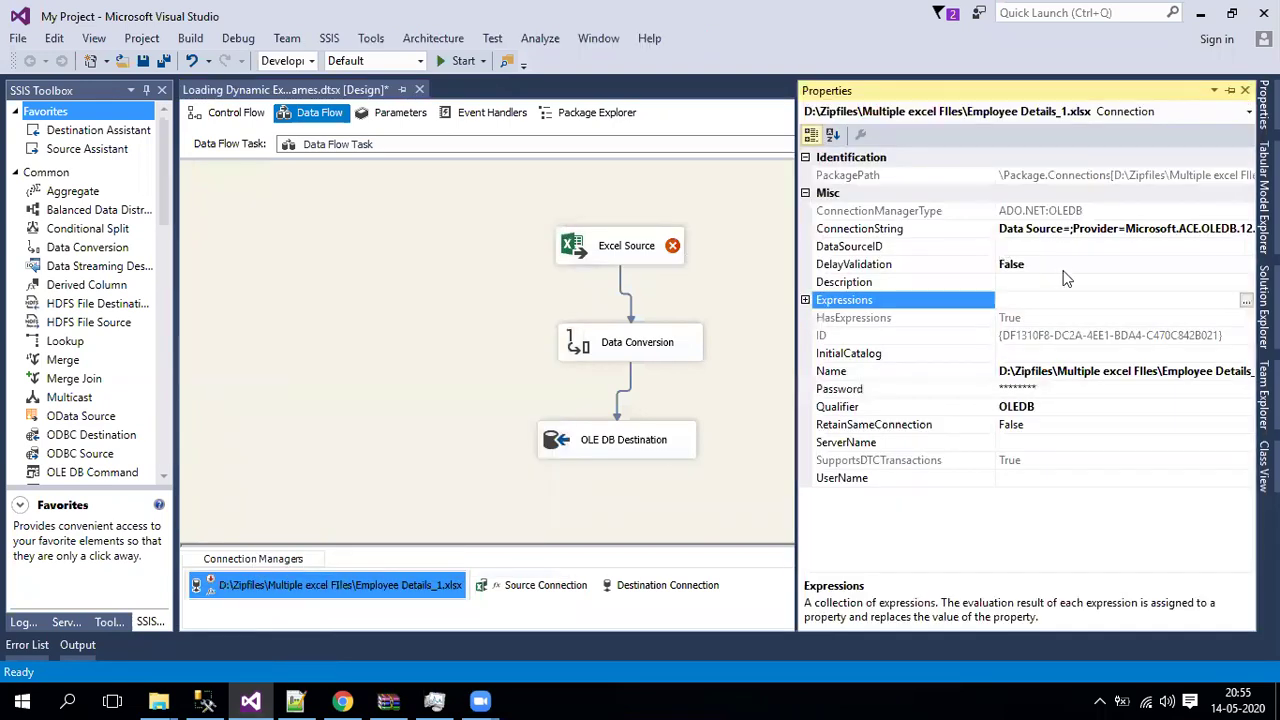
double_click(1062, 264)
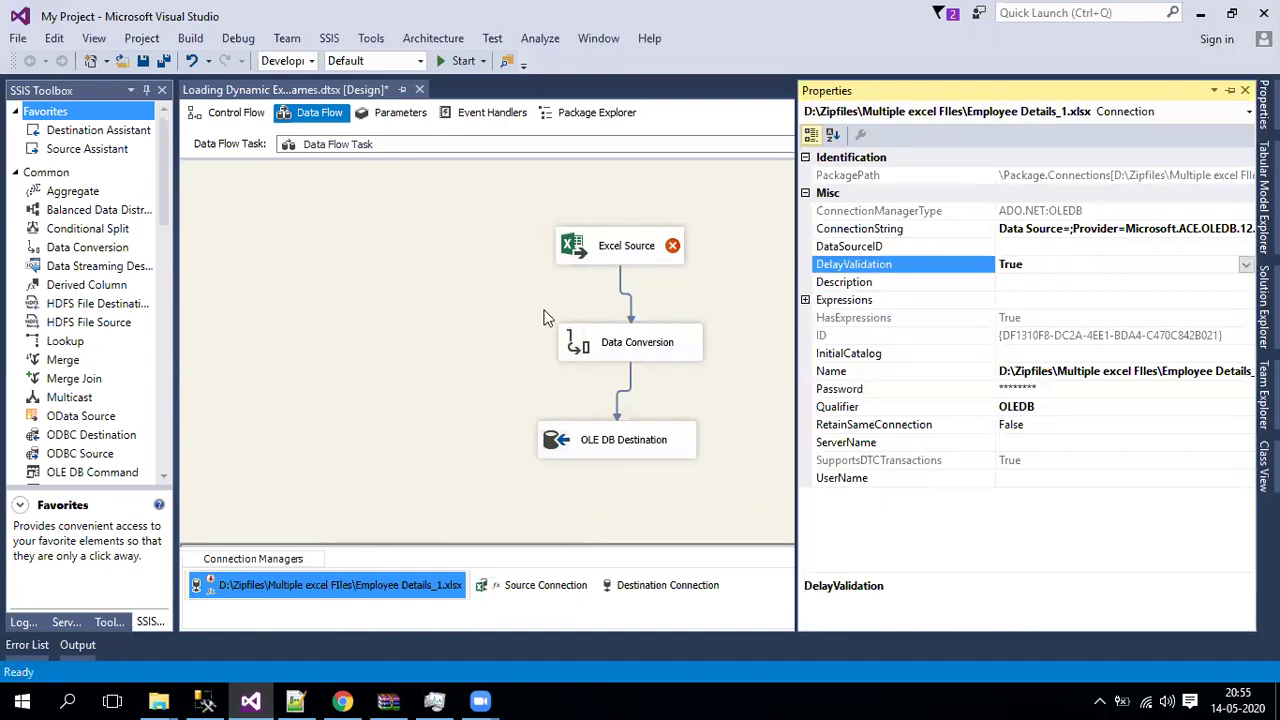
key(ctrl+s)
- Set DelayValidation to True for the Reading Sheets Dynamically loop in the control flow
click(253, 116)
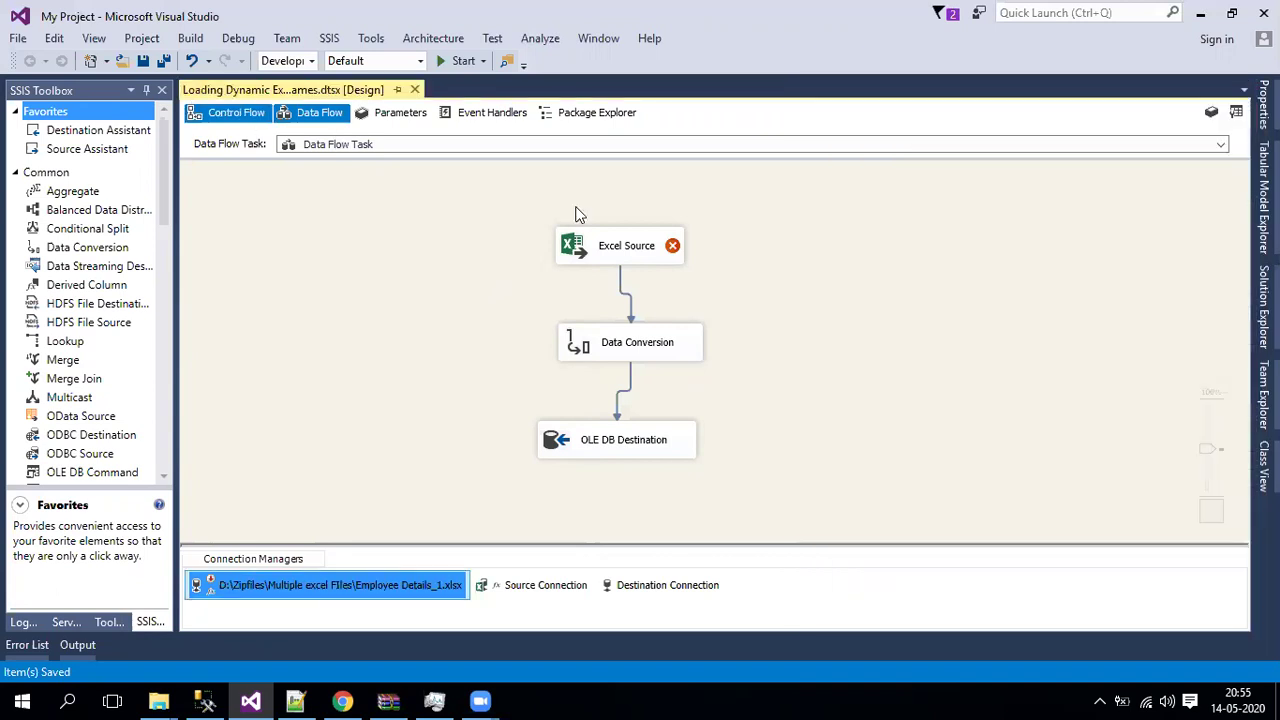
click(519, 305)
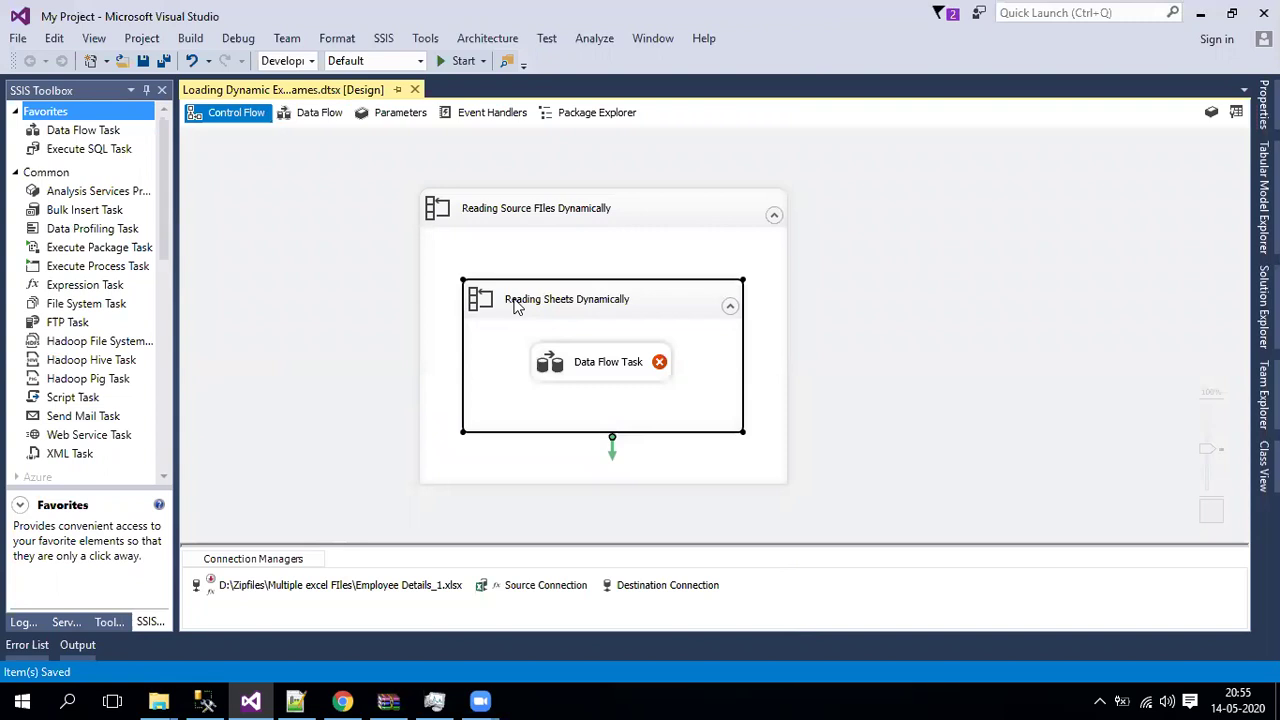
right_click(516, 304)
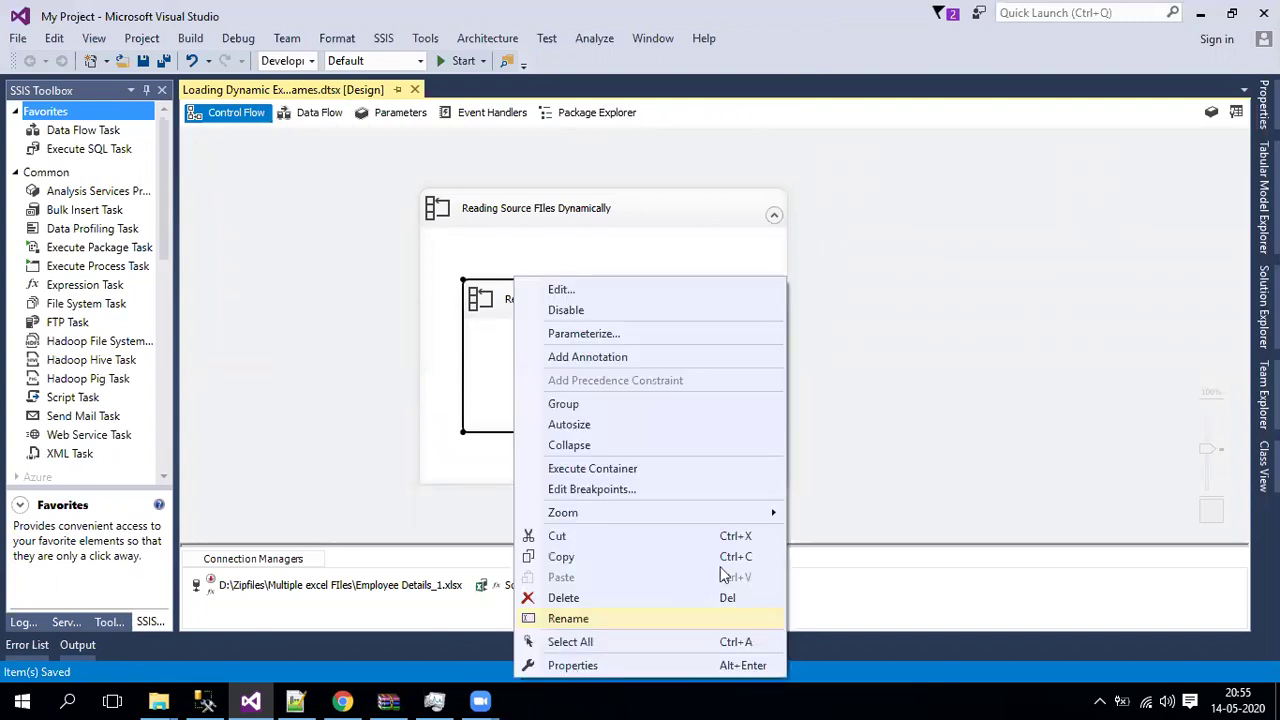
click(573, 665)
double_click(1060, 265)
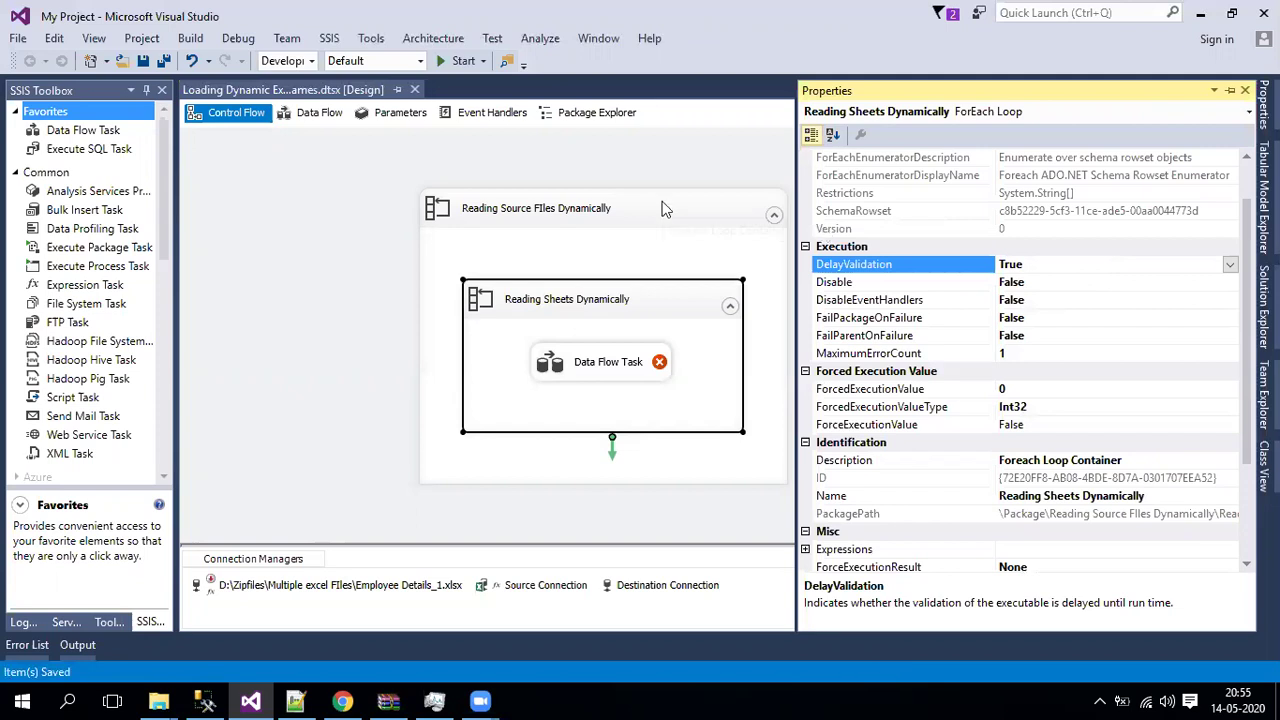
- Set DelayValidation to True for the outer Reading Source FIles Dynamically loop and save the package
right_click(665, 208)
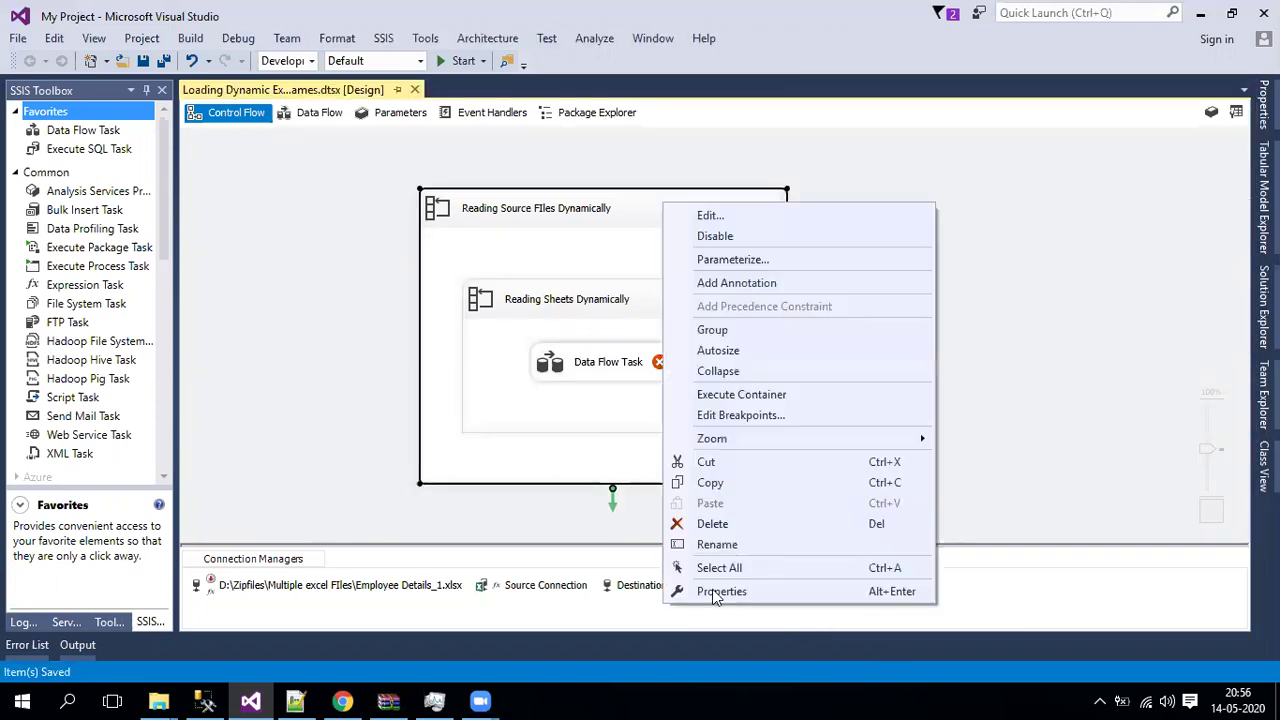
click(720, 592)
double_click(1061, 264)
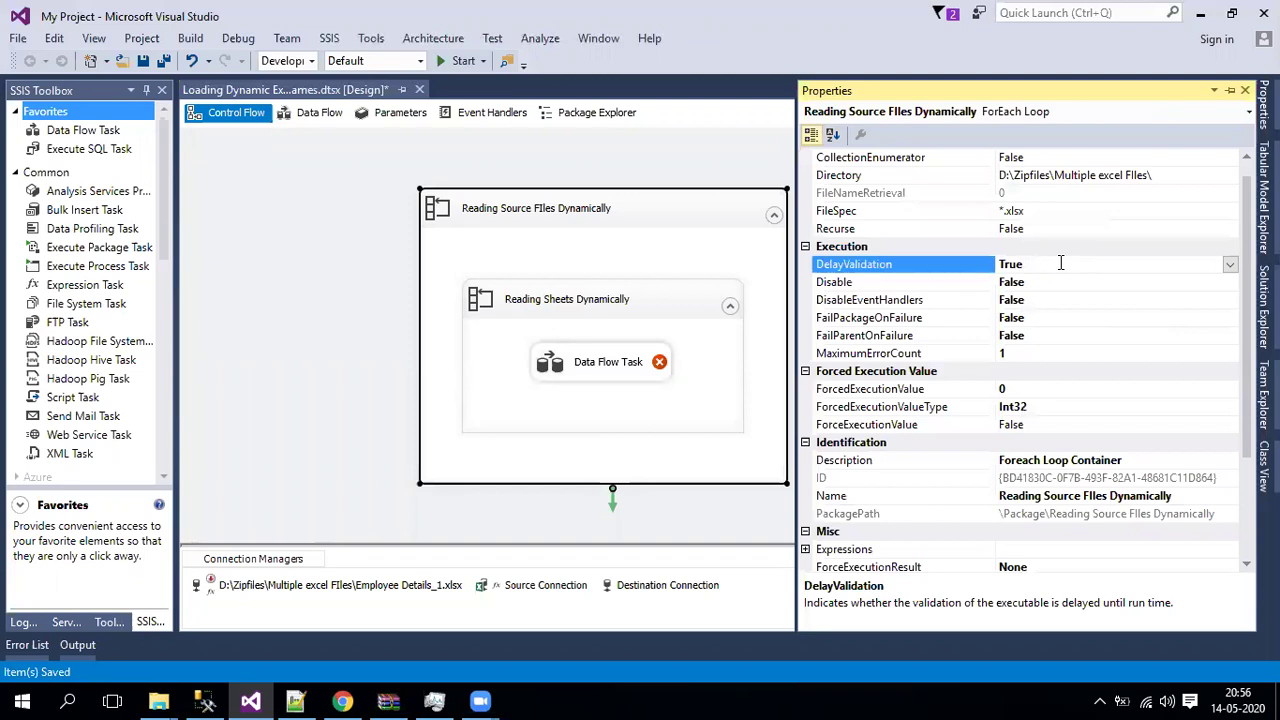
click(319, 275)
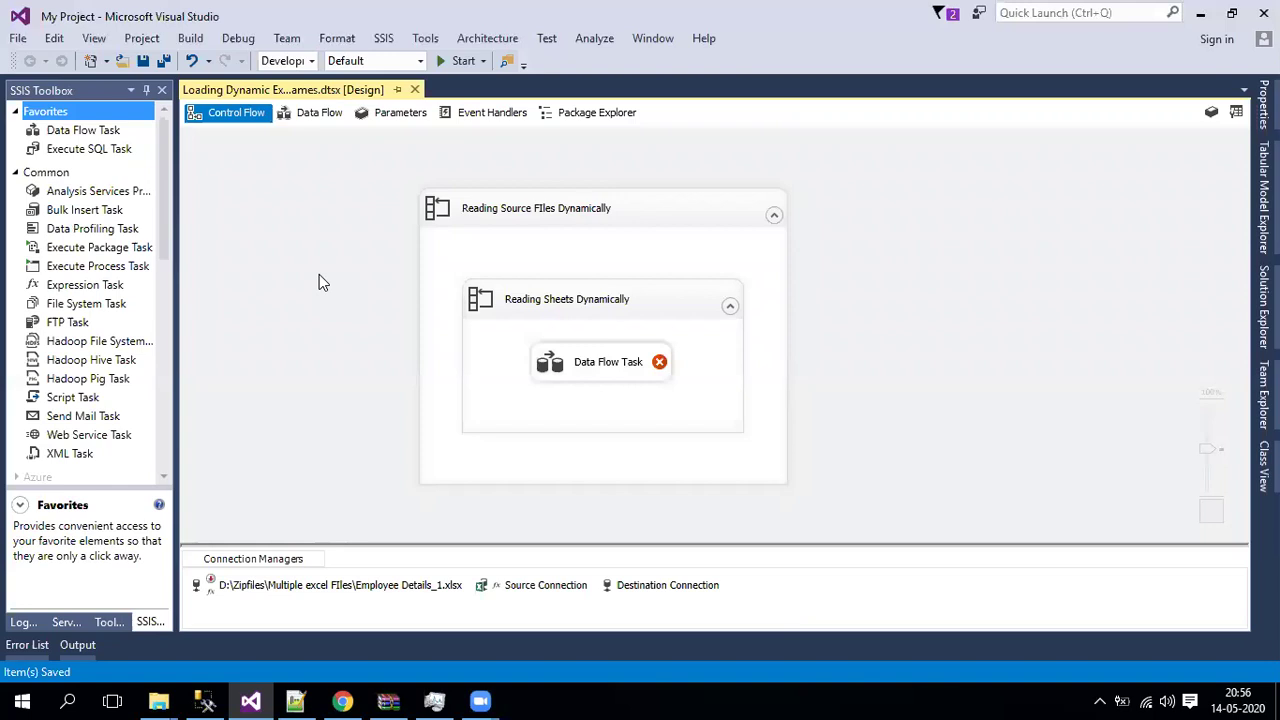
- Enable a breakpoint on the Data Flow Task for when the container receives the OnPostExecute event
click(576, 352)
right_click(576, 352)
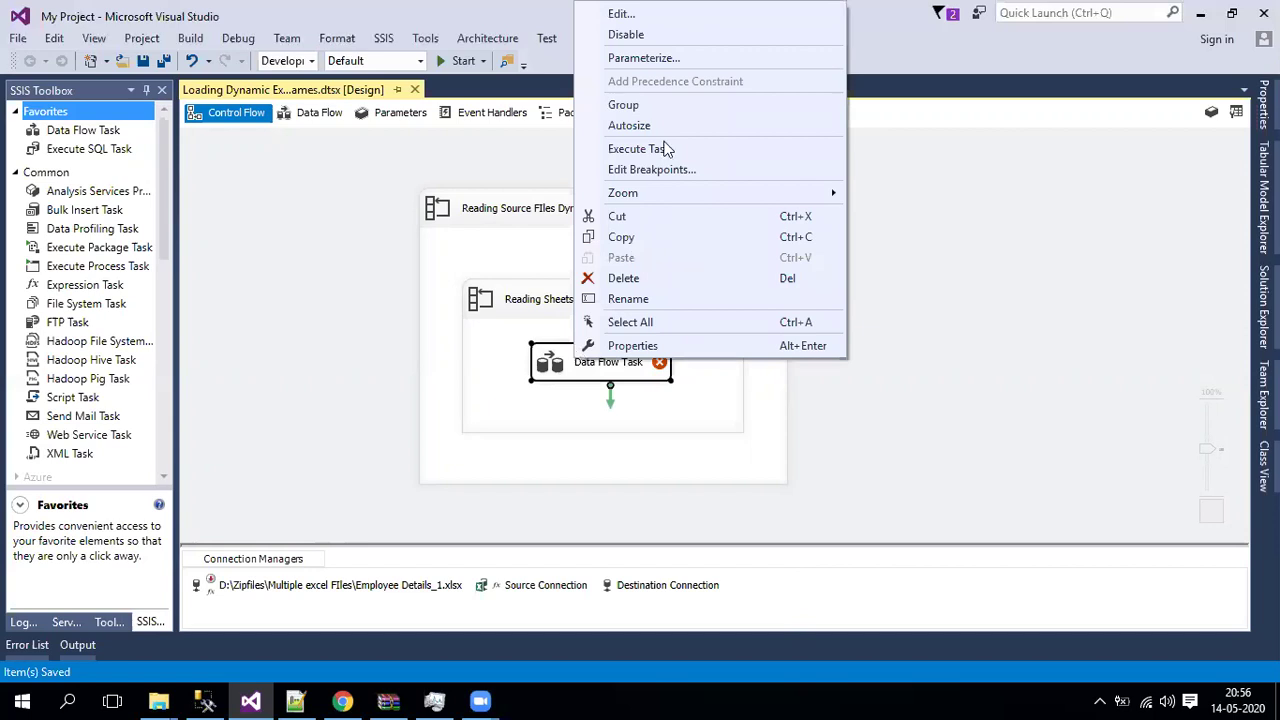
click(645, 169)
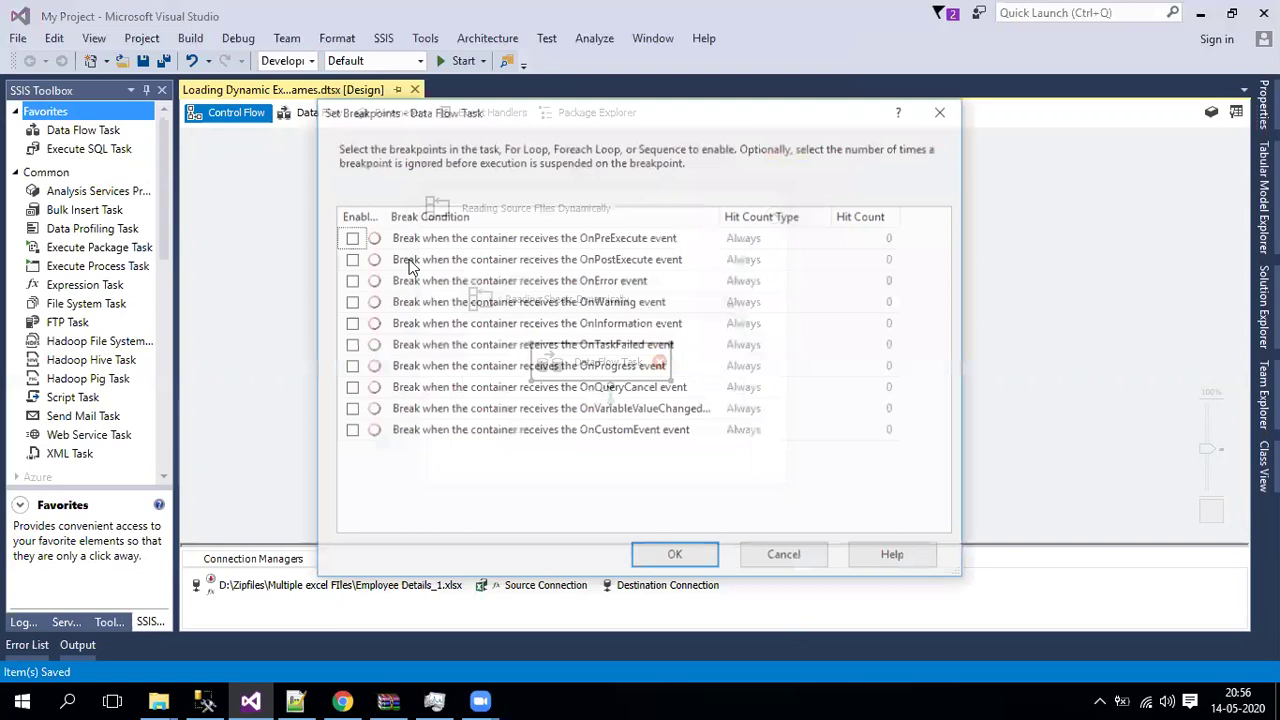
click(348, 259)
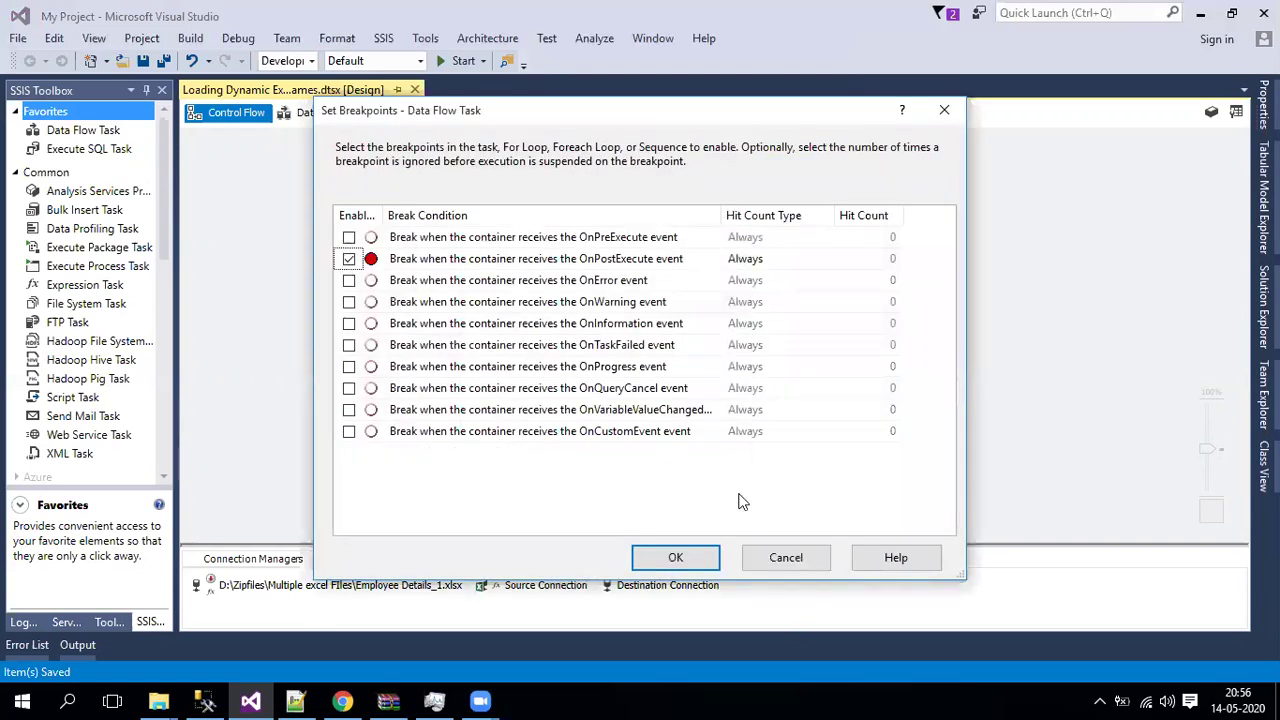
click(678, 560)
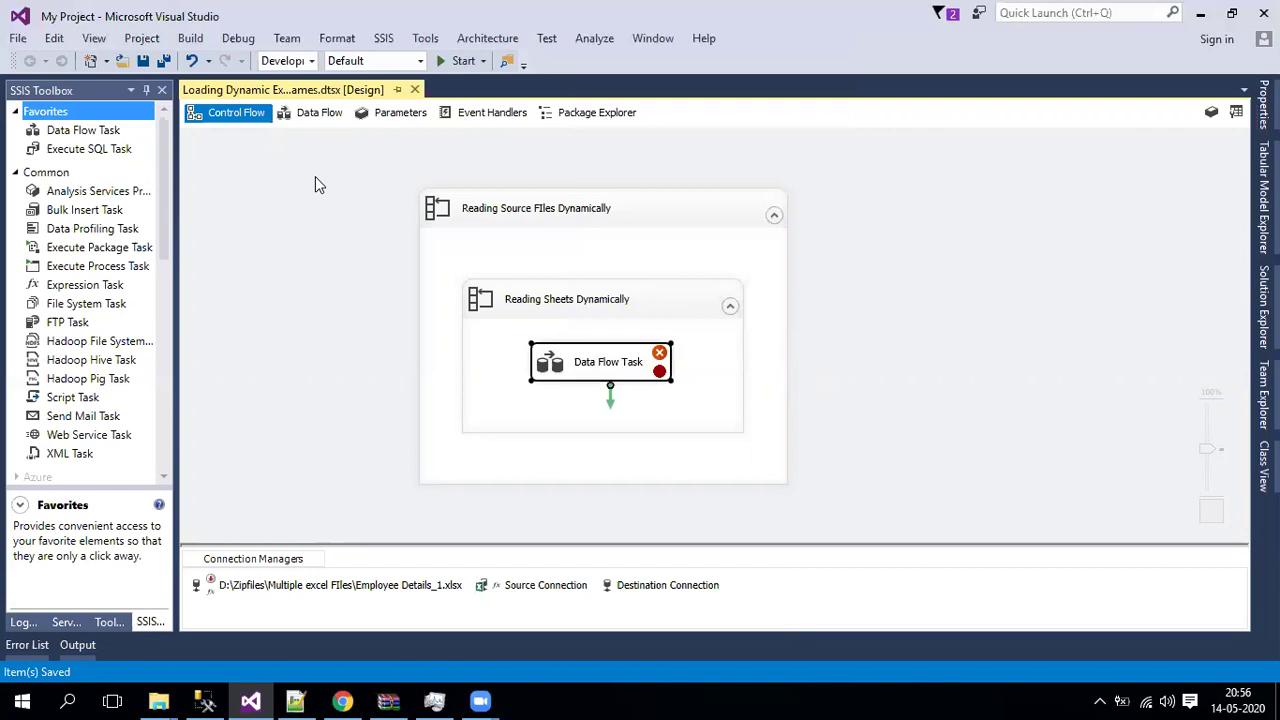
- Run the package, review its execution progress messages, and stop debugging
click(446, 62)
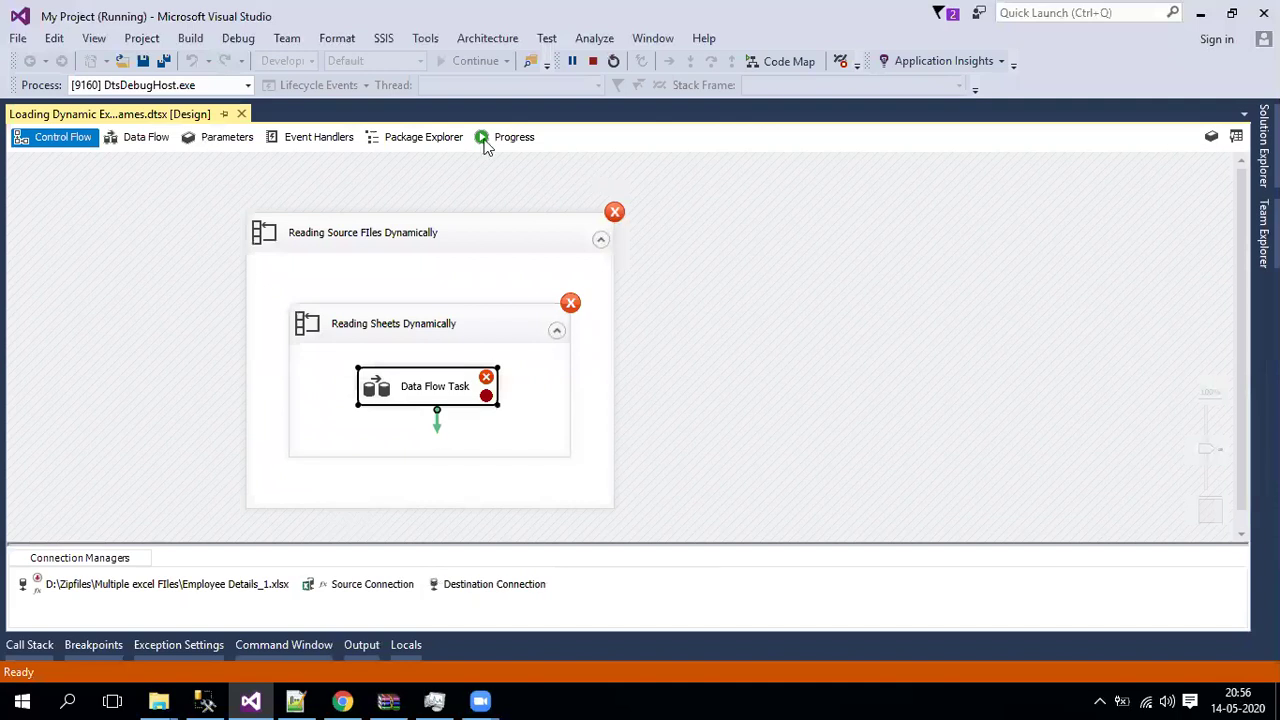
click(485, 140)
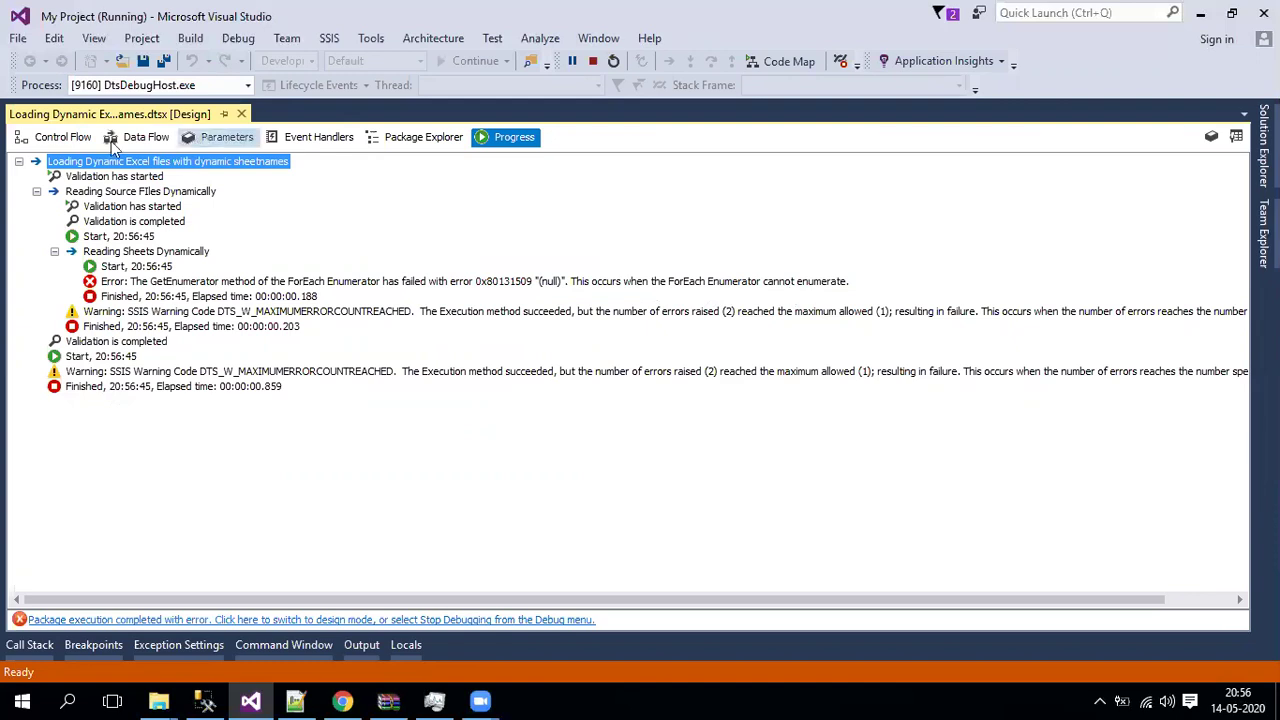
click(66, 139)
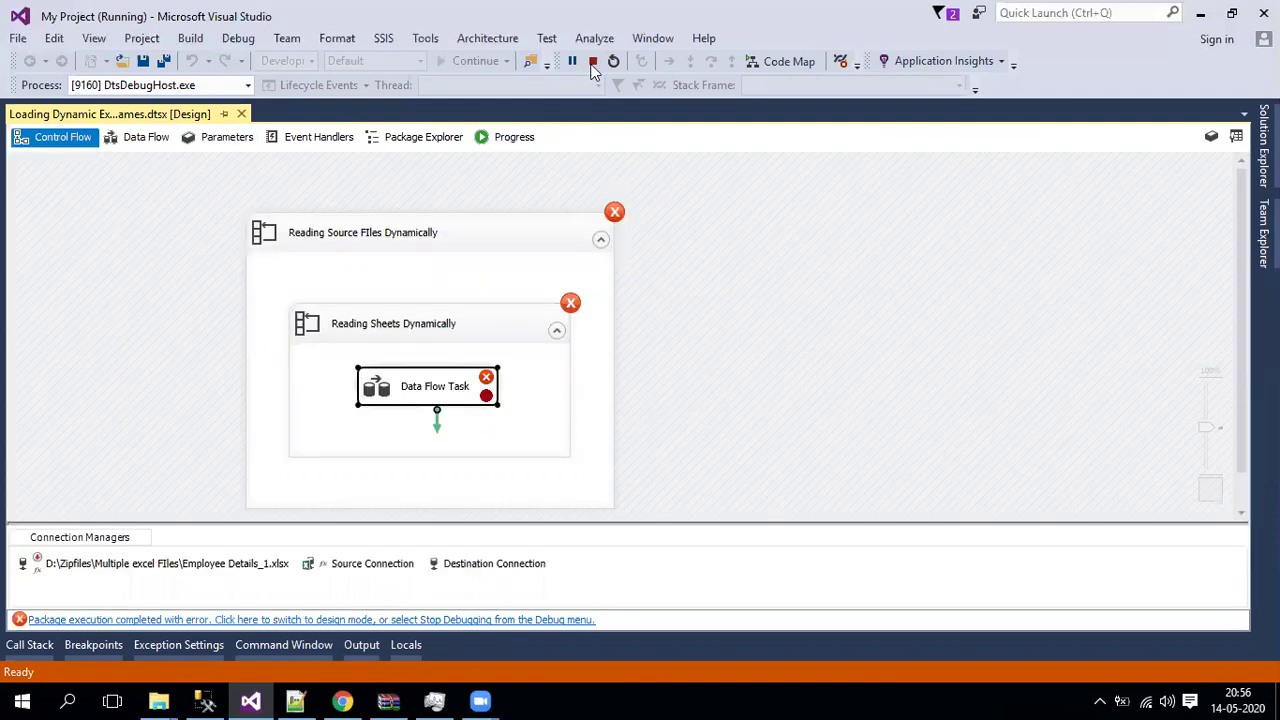
click(592, 63)
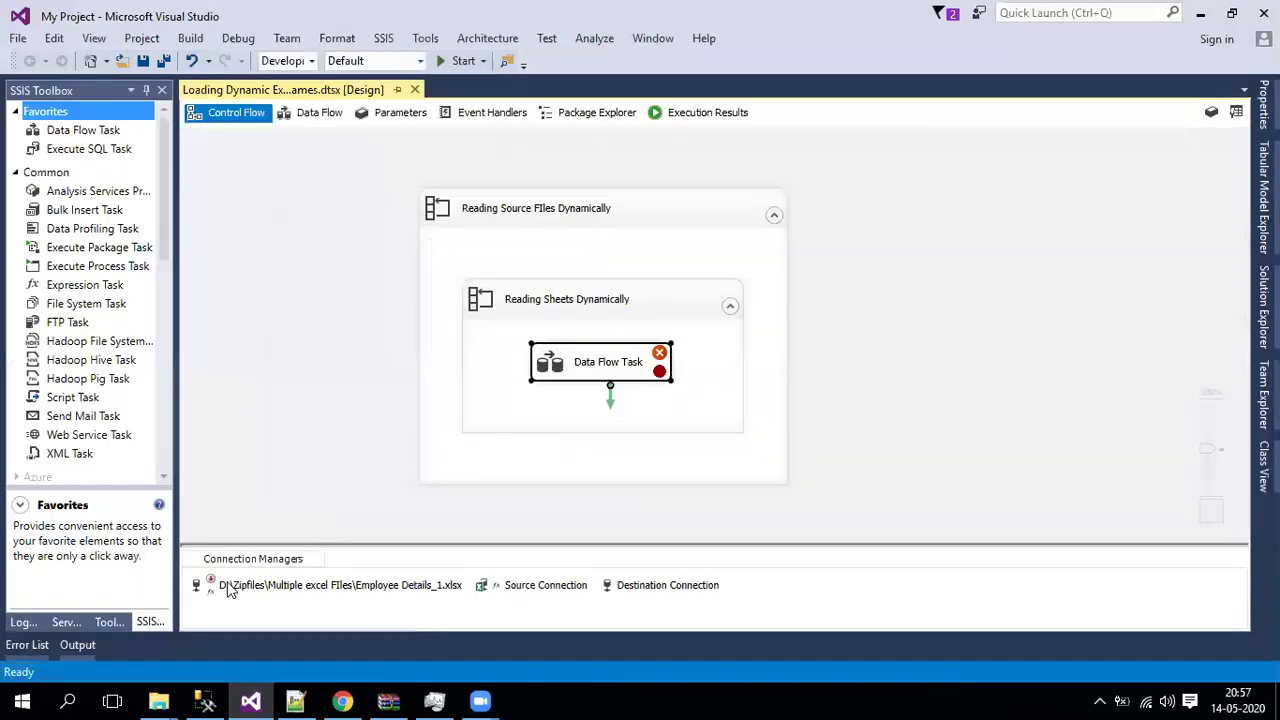
- Turn off Work Offline for the Employee Details_1.xlsx connection manager and save the package
click(228, 590)
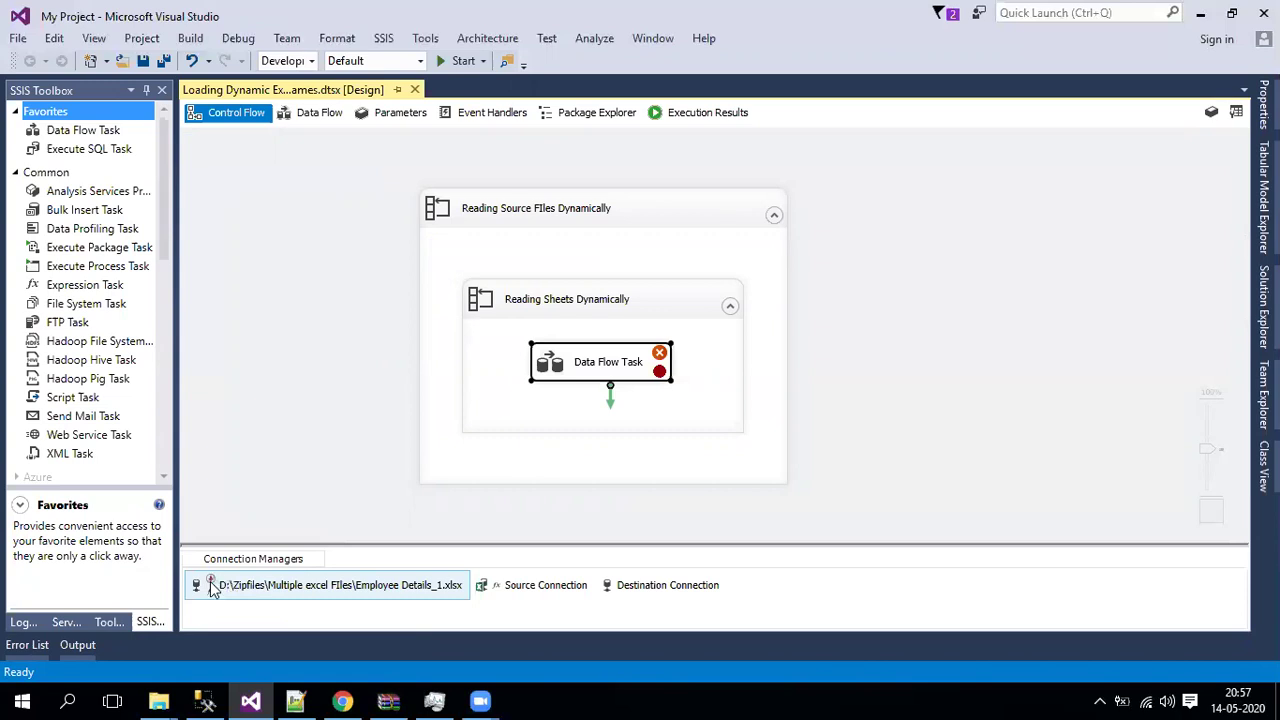
right_click(263, 590)
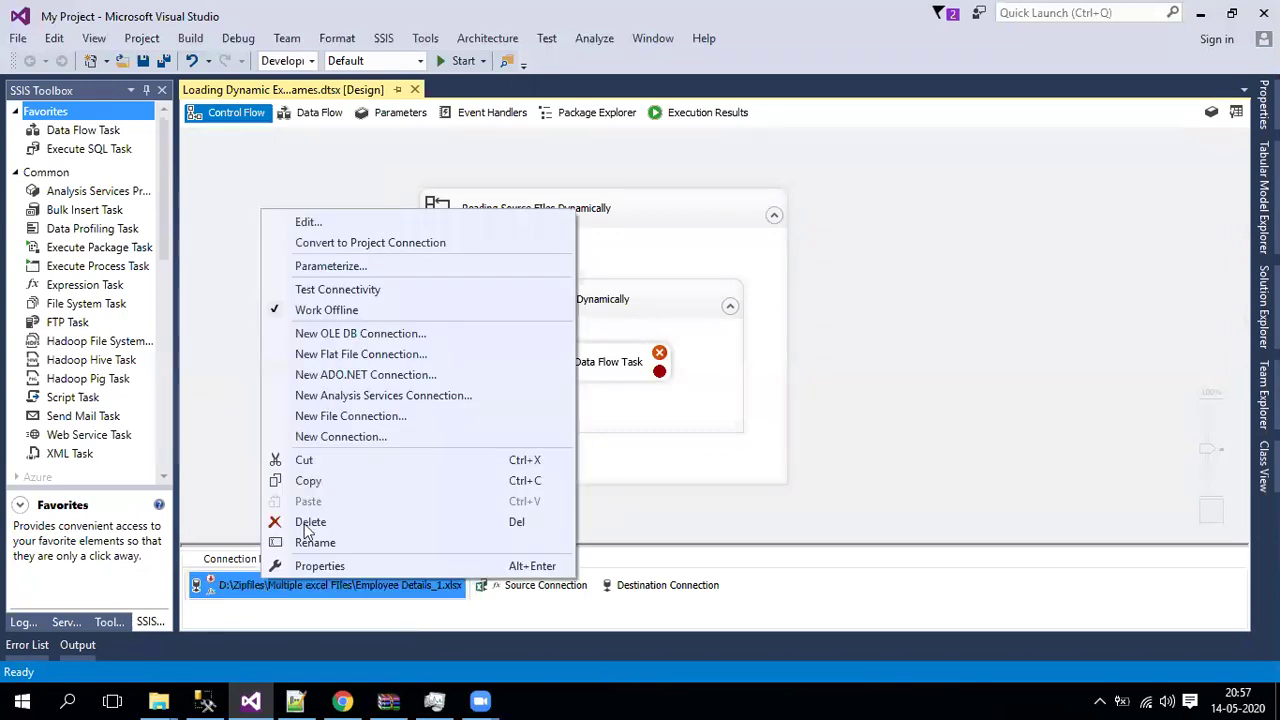
click(306, 312)
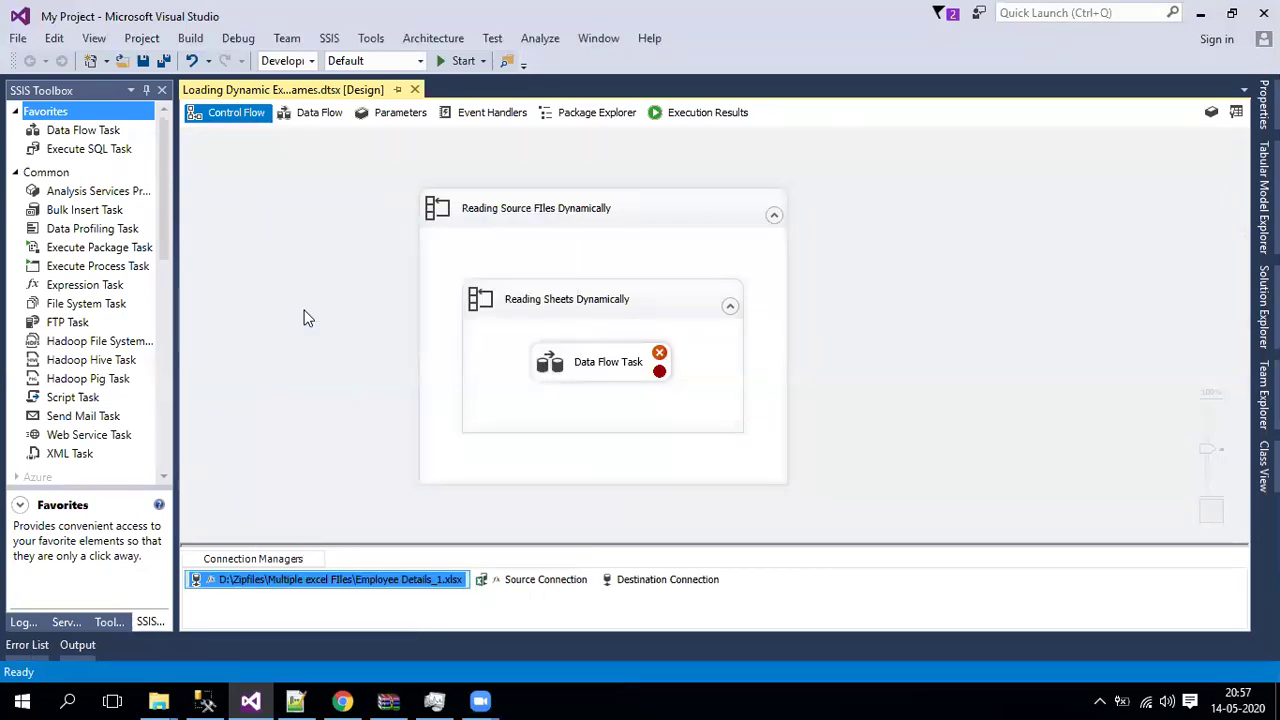
key(ctrl+s)
- Set Run64BitRuntime to False in the project's debugging properties and apply the change
click(161, 37)
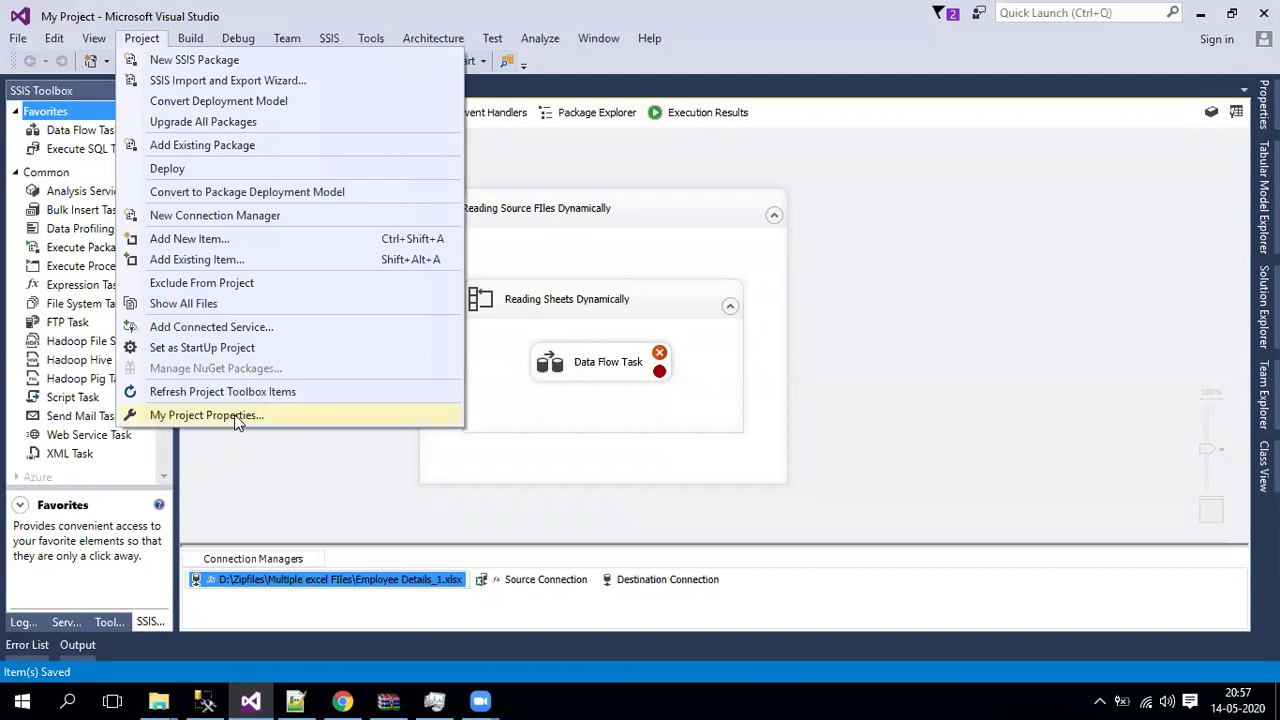
click(237, 420)
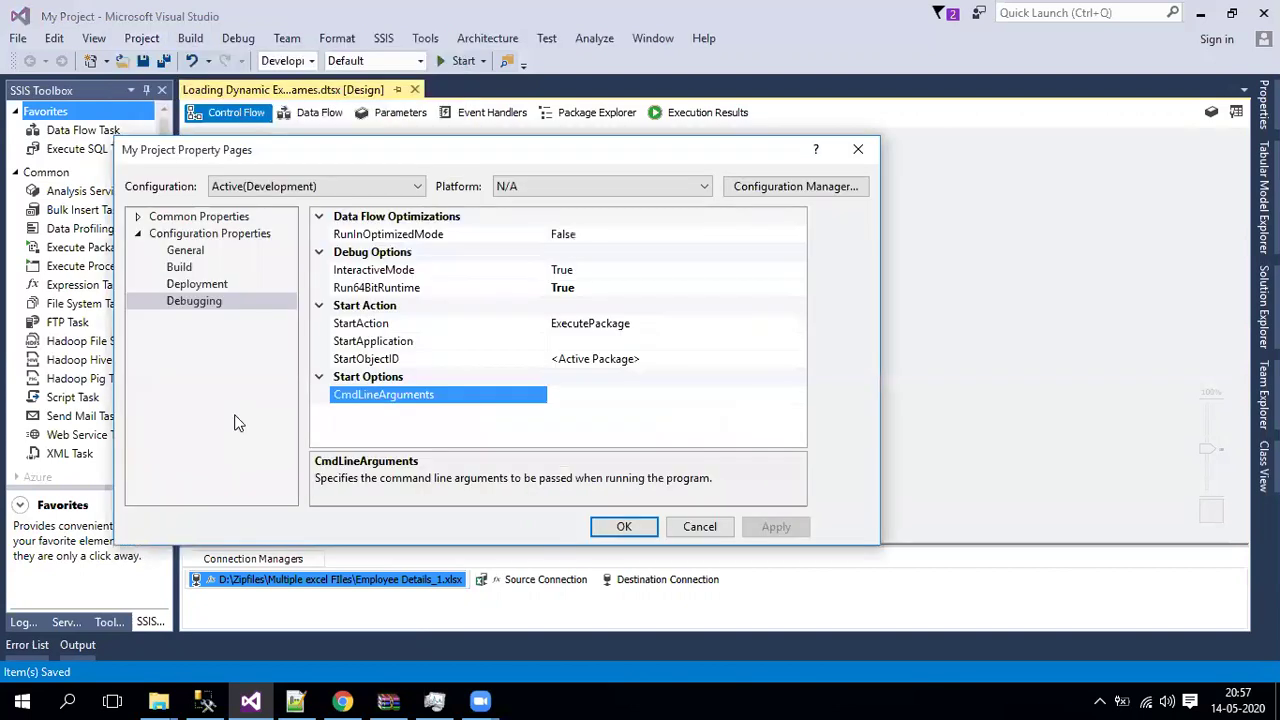
click(601, 289)
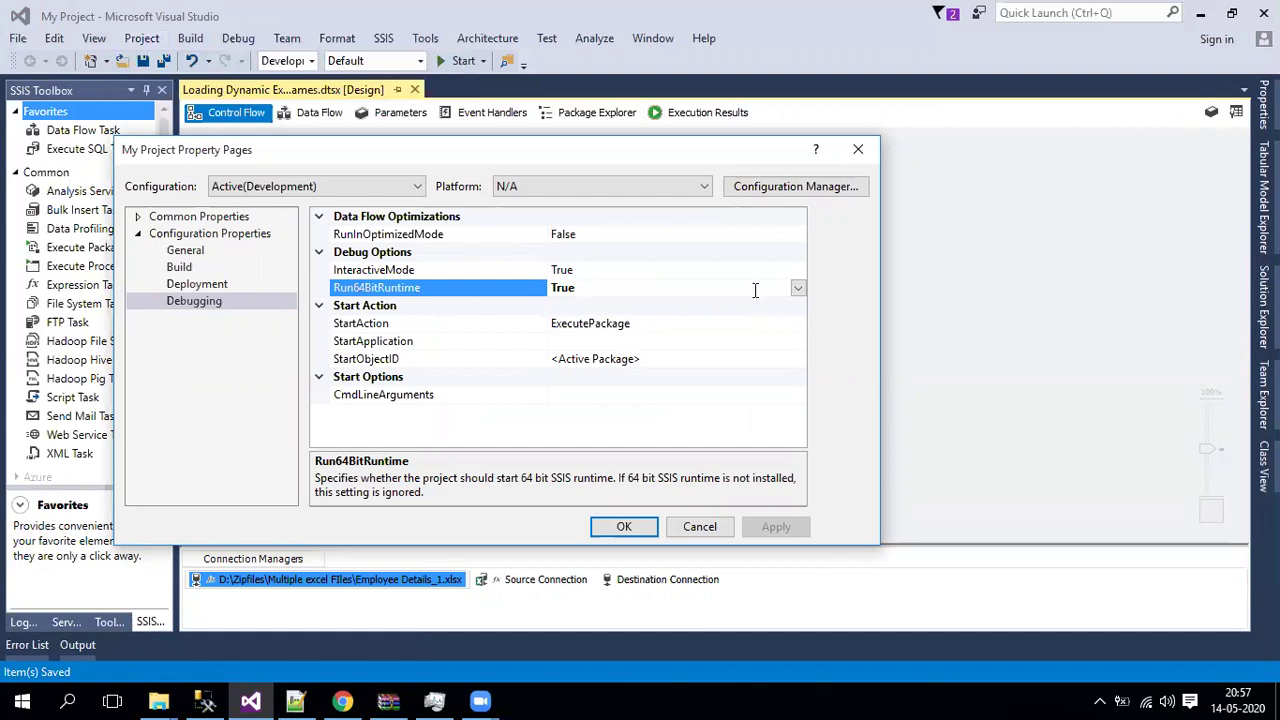
click(798, 288)
click(561, 325)
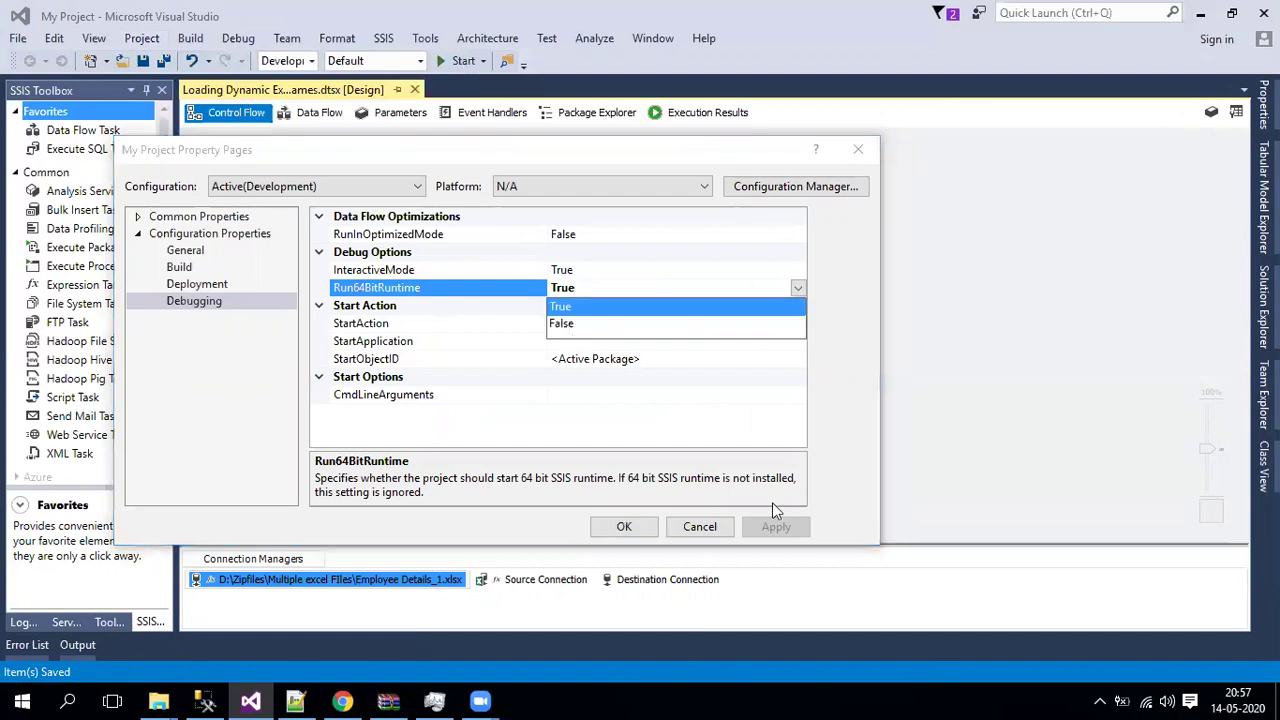
click(776, 527)
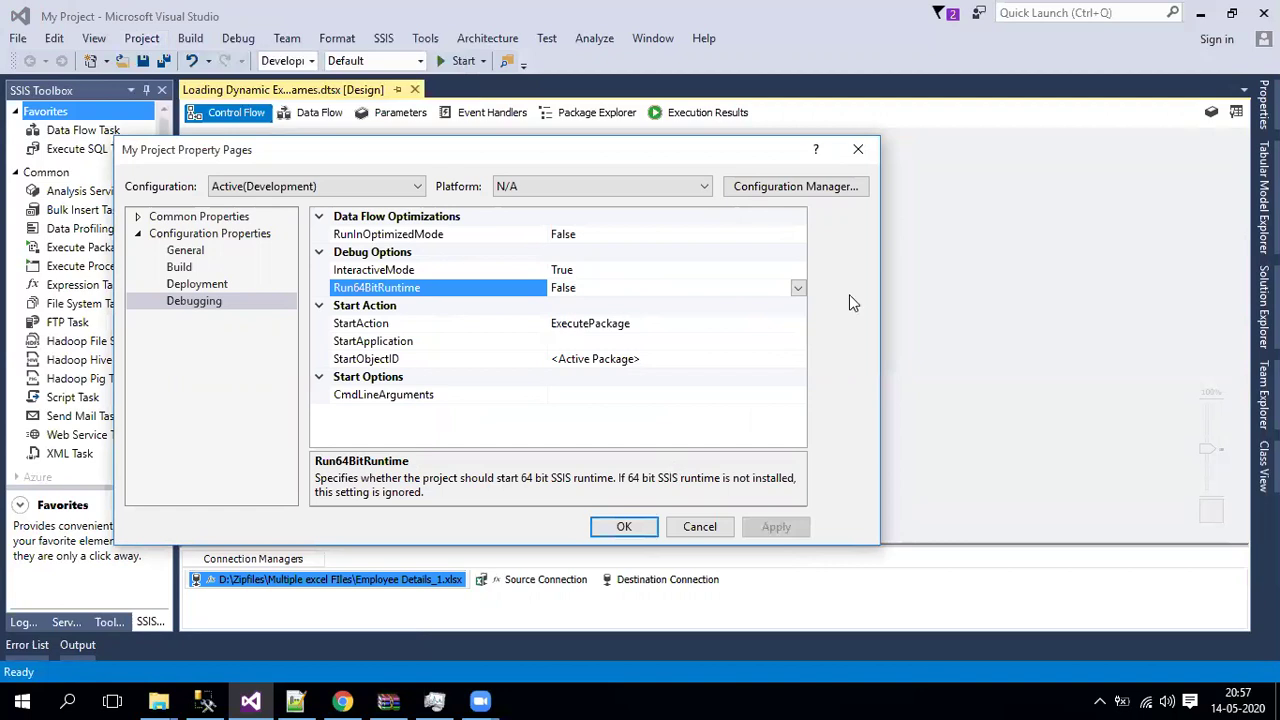
key(Return)
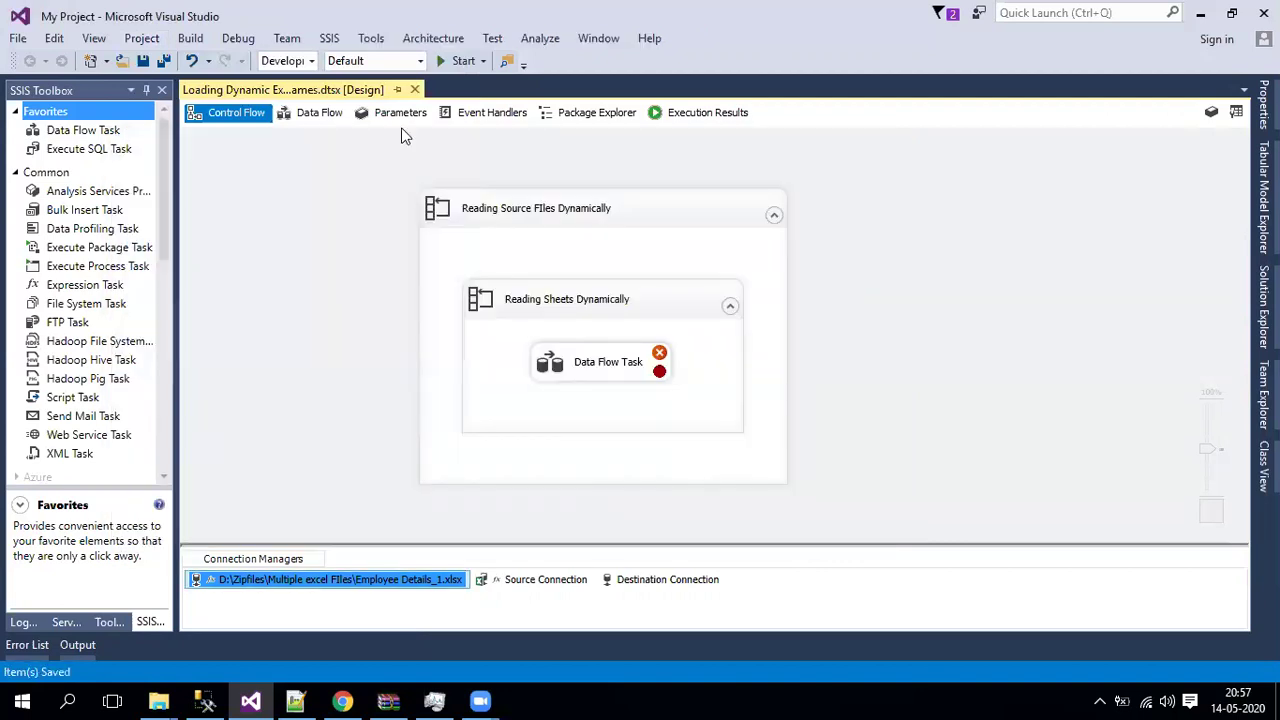
- Run the package to the Data Flow Task breakpoint and open the Locals window
click(463, 61)
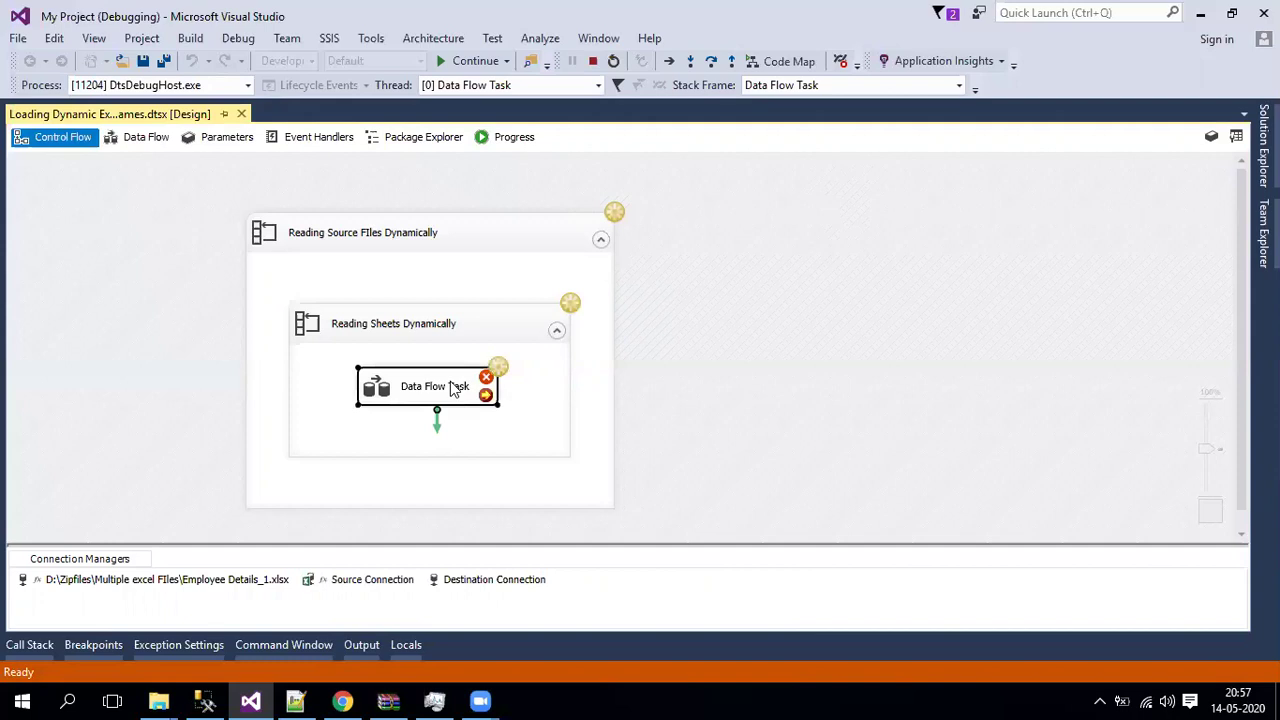
mouse_move(452, 388)
click(238, 40)
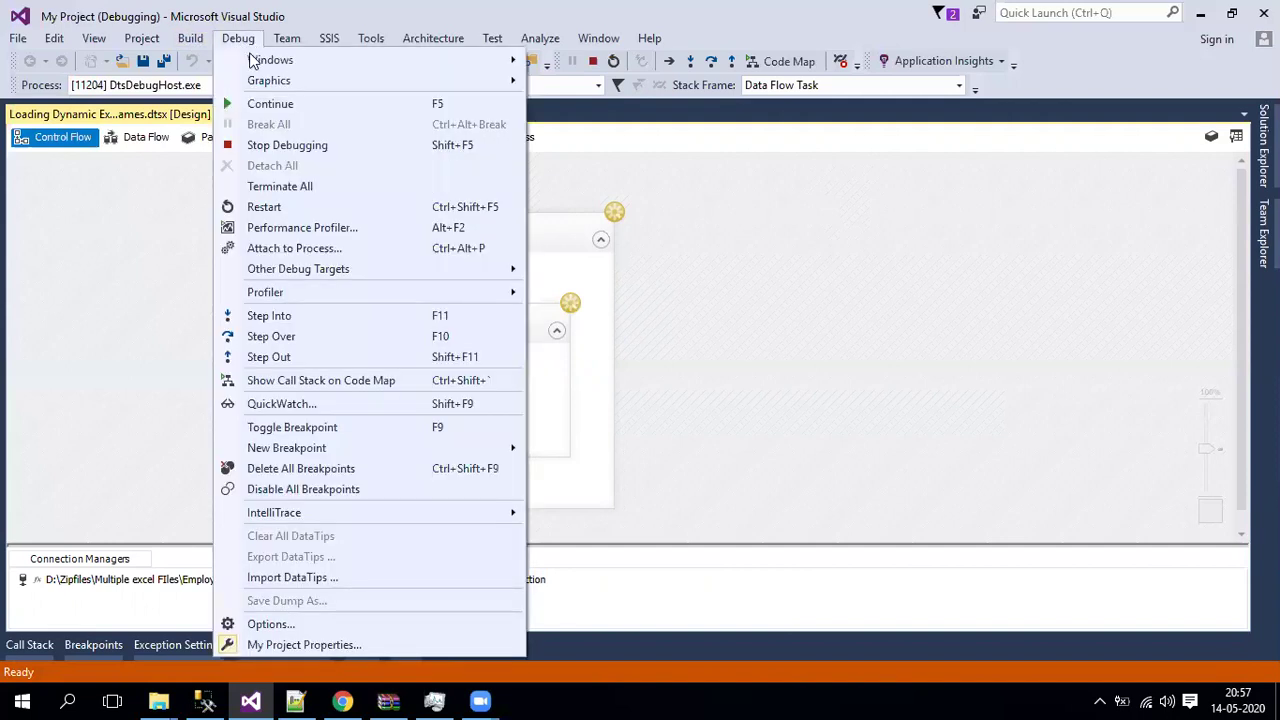
mouse_move(505, 78)
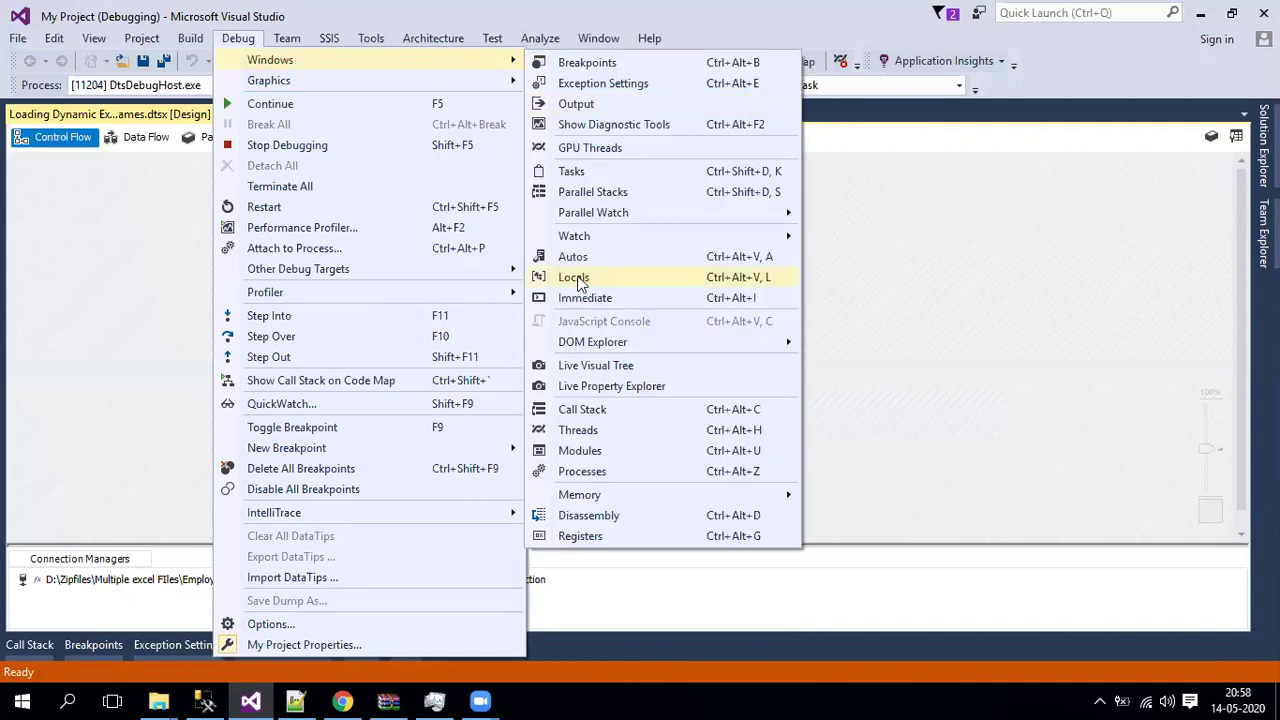
click(578, 278)
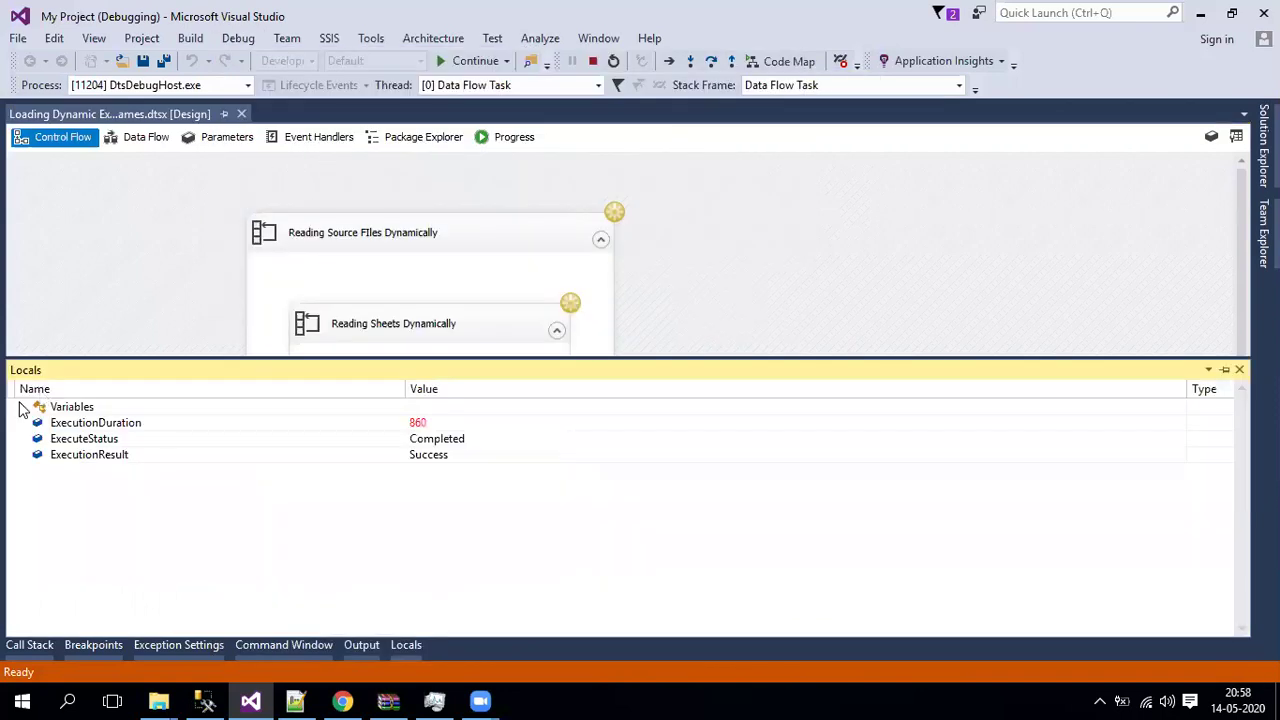
- Expand the runtime variables and inspect the value of User::Filename
click(22, 407)
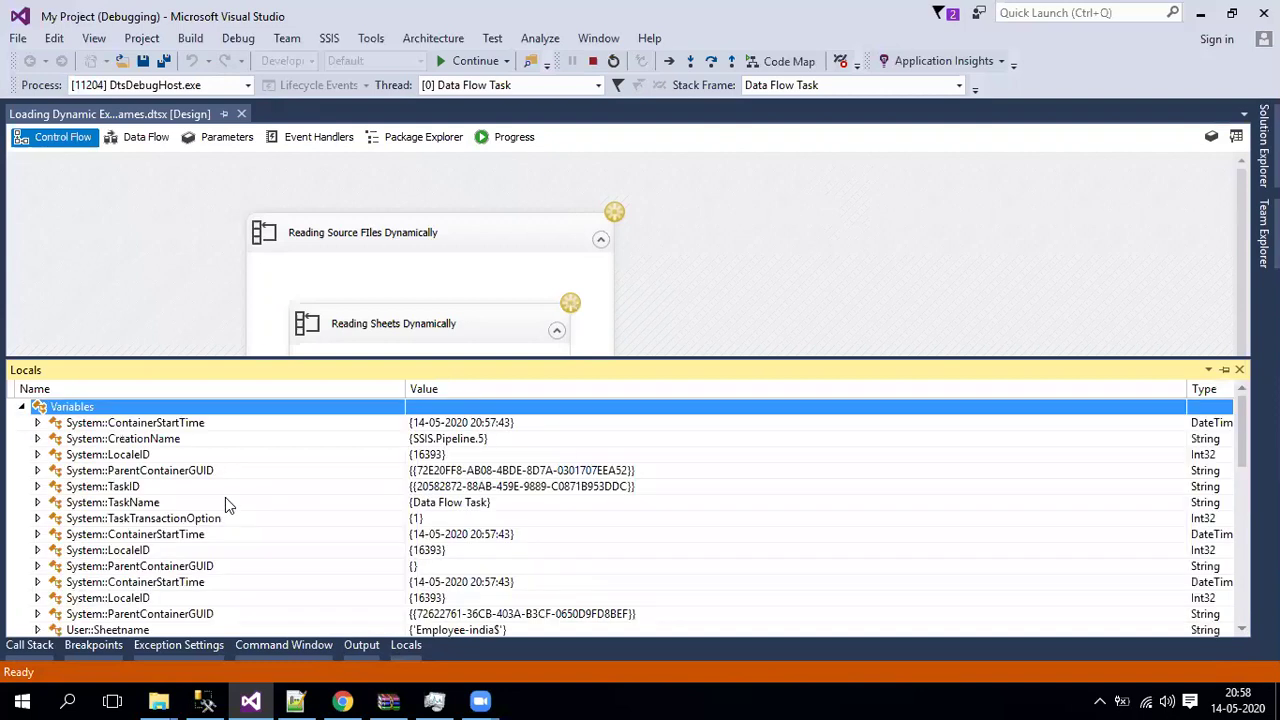
scroll(225, 497, down, 5)
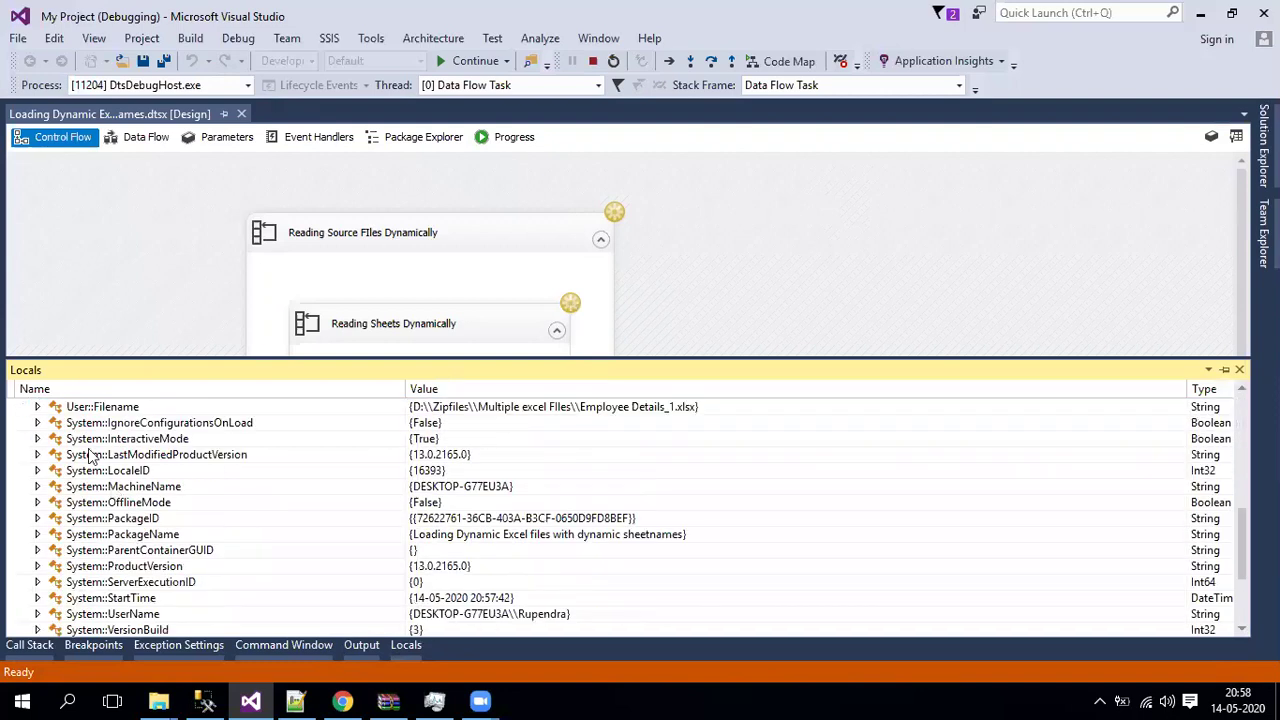
click(38, 407)
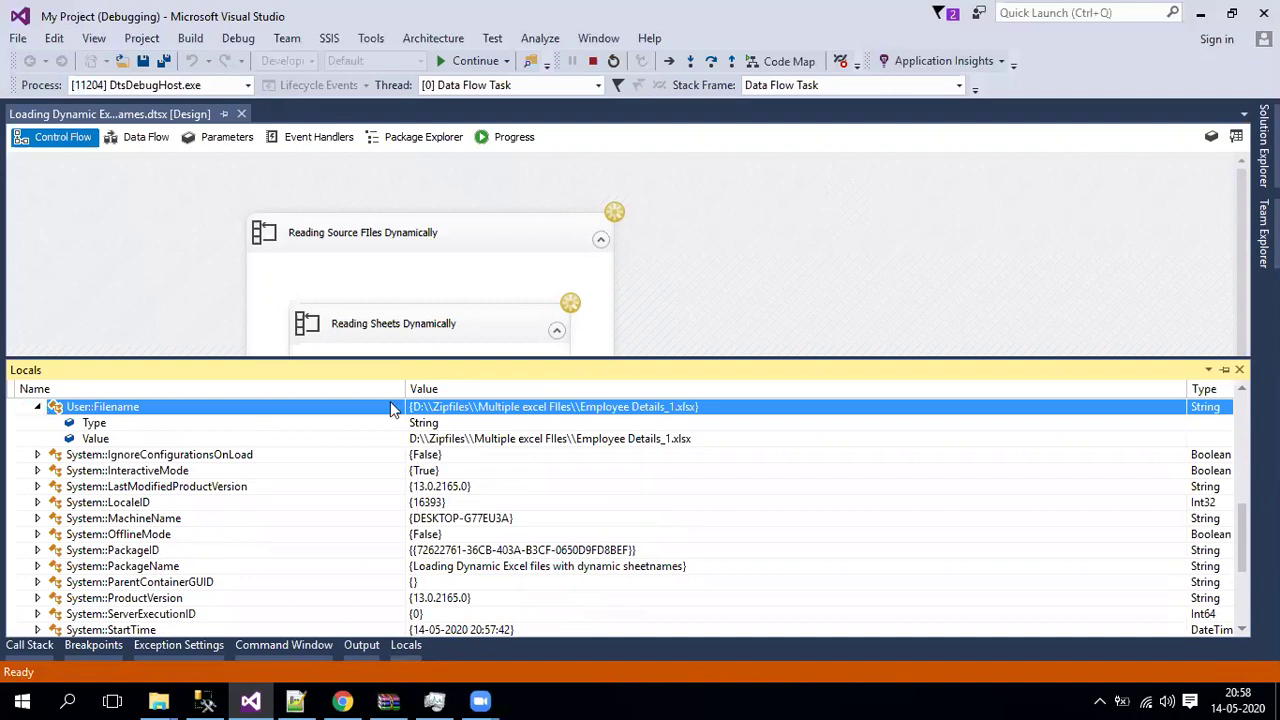
click(565, 439)
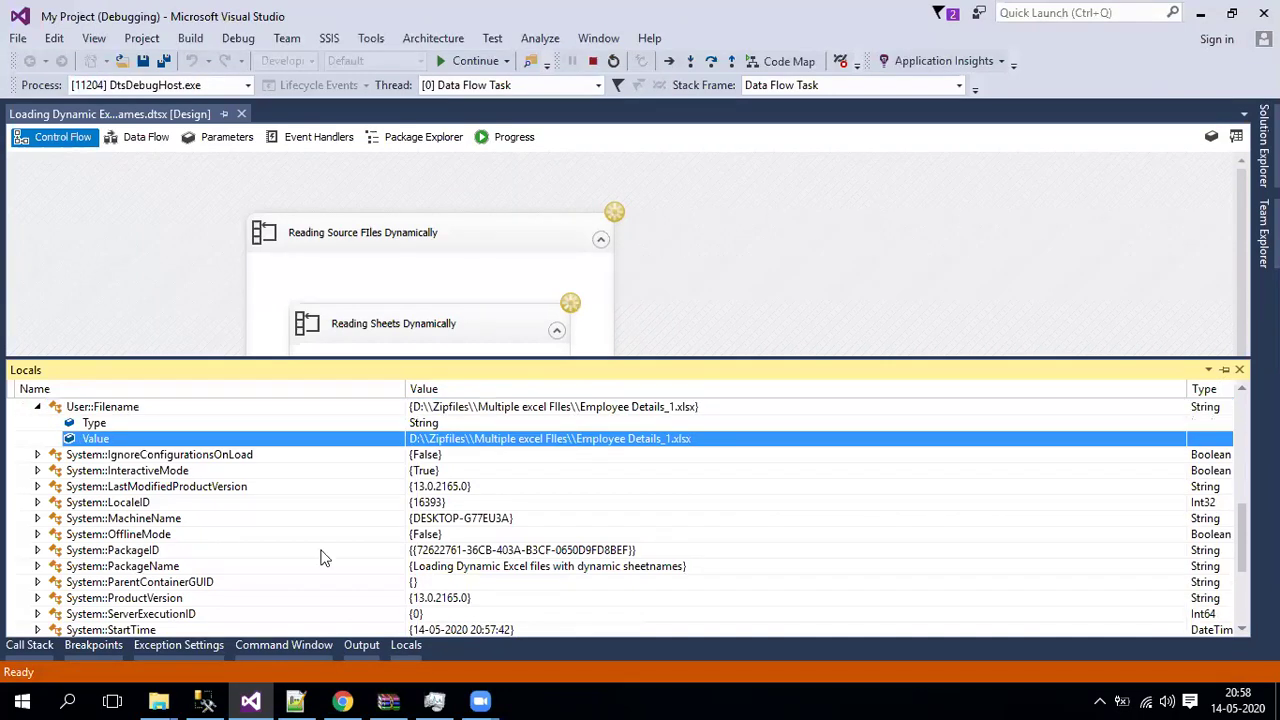
- Find User::Sheetname among the runtime variables and inspect its value
scroll(321, 557, down, 3)
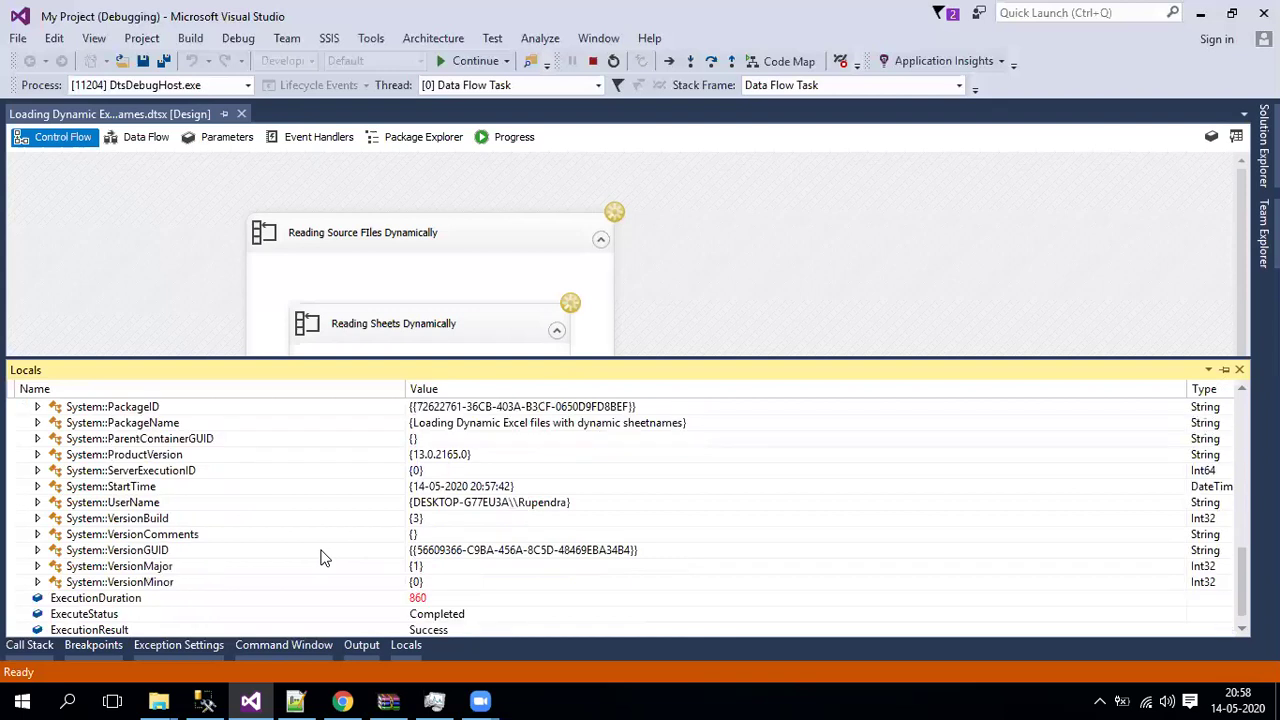
scroll(321, 557, up, 2)
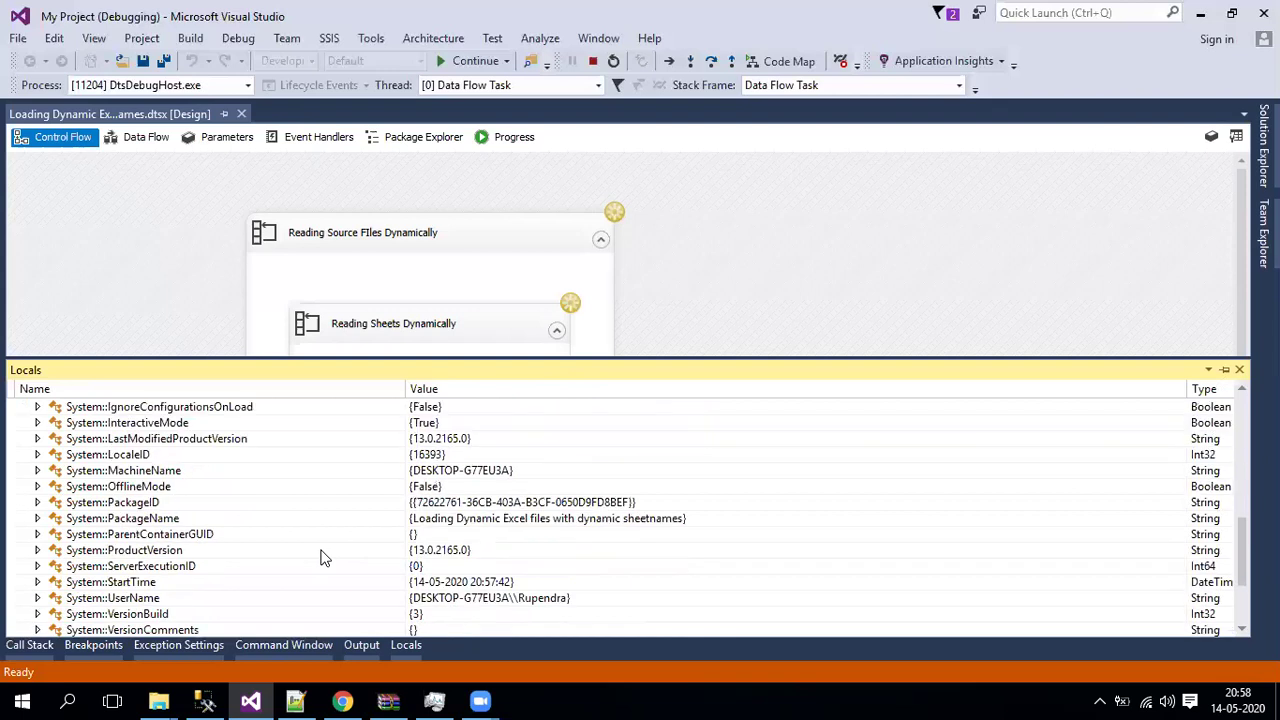
scroll(300, 565, up, 3)
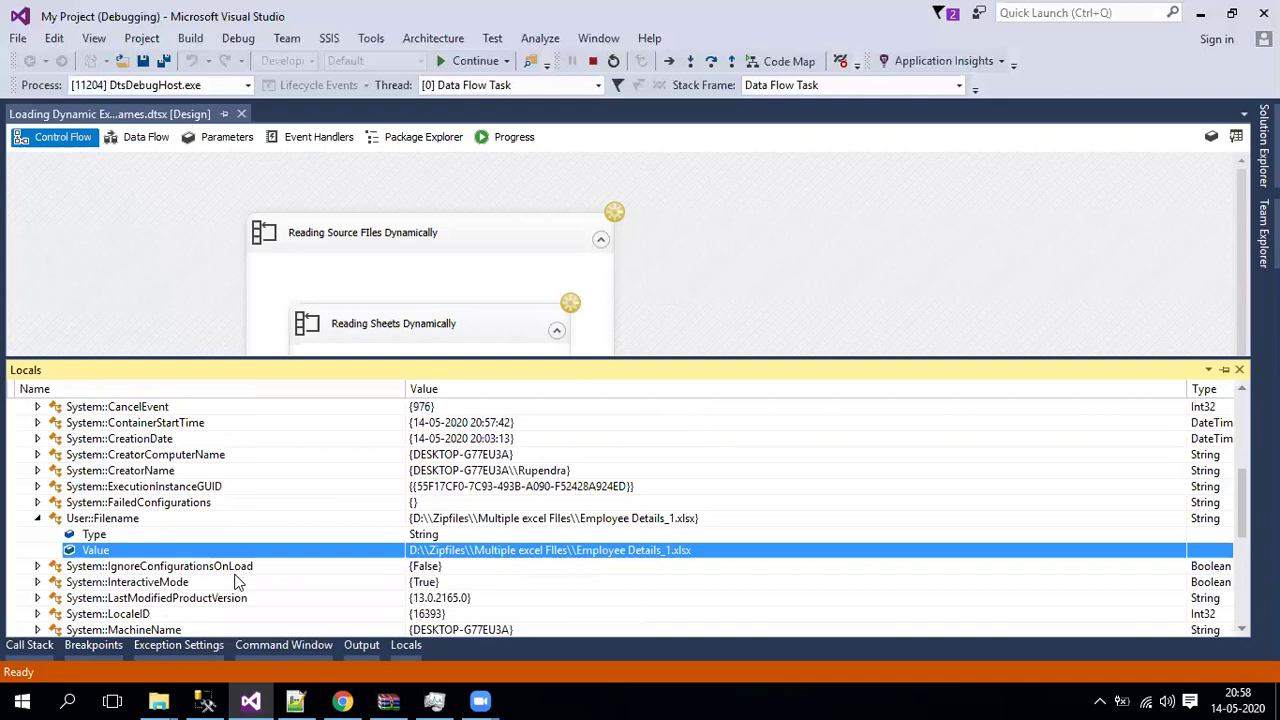
scroll(236, 582, down, 5)
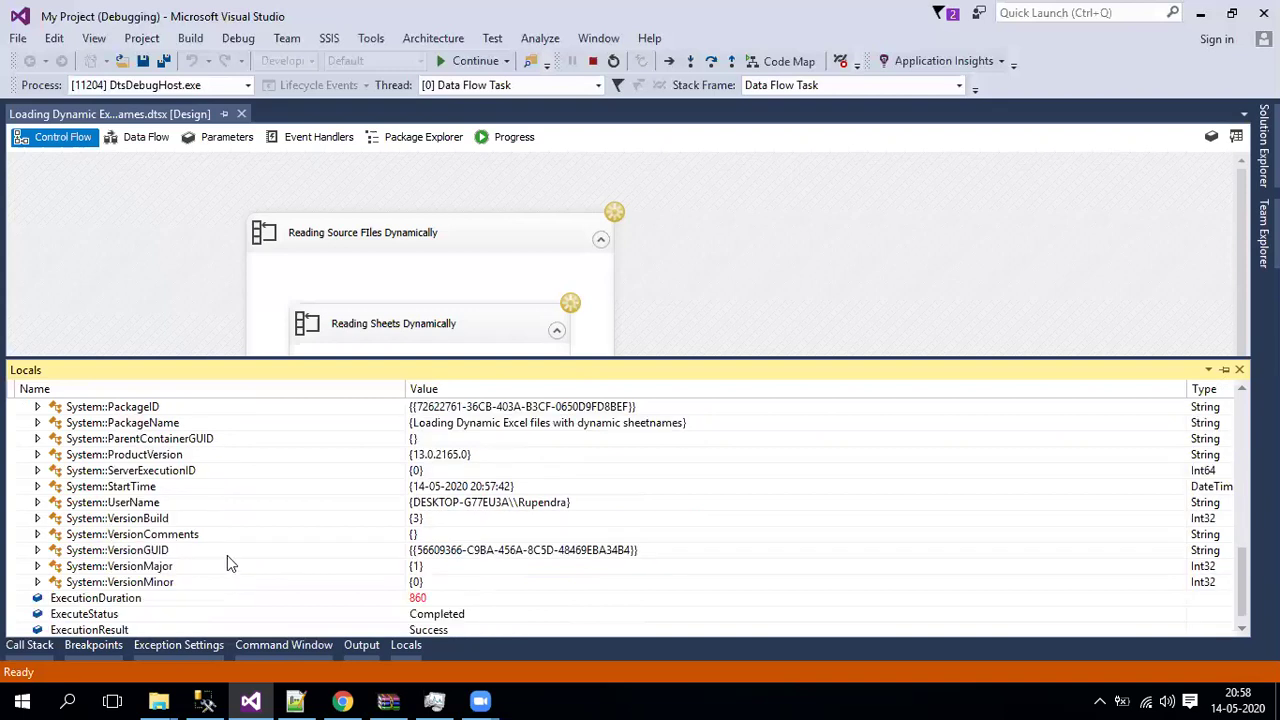
scroll(227, 555, up, 5)
scroll(227, 555, up, 1)
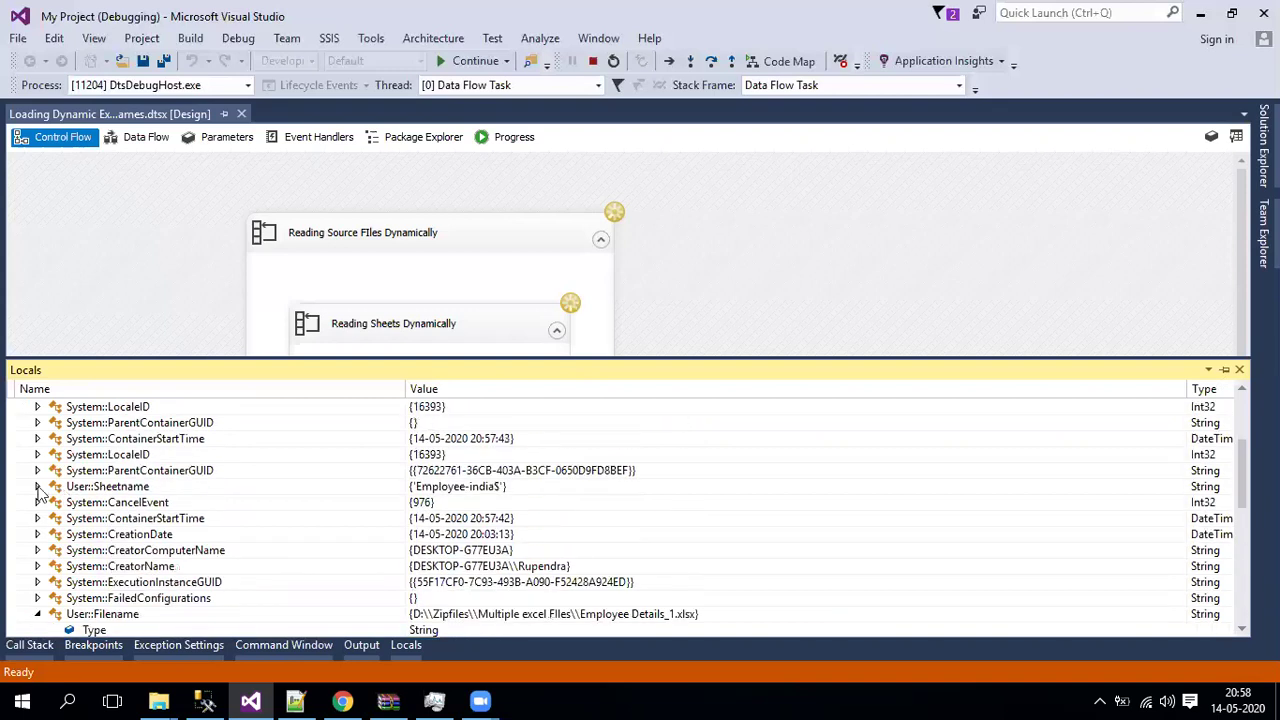
click(37, 486)
click(493, 520)
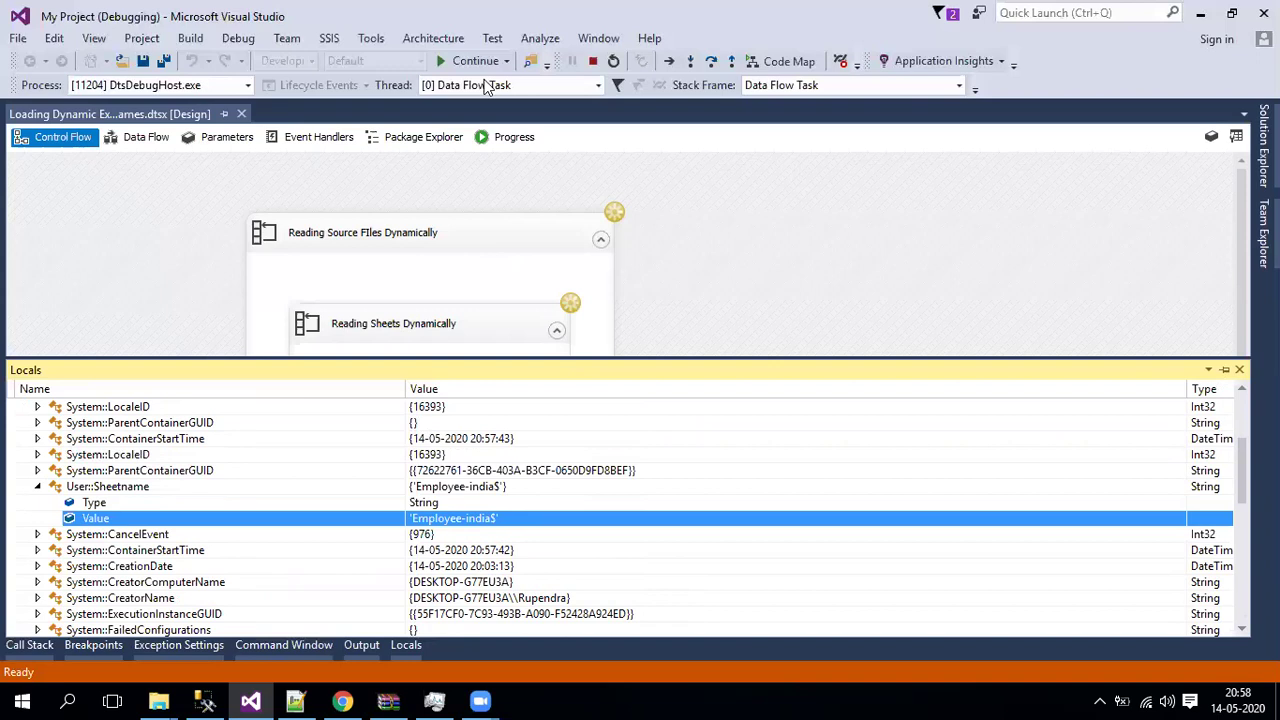
- Resume execution to the next breakpoint hit and check the User::Sheetname and User::Filename values
click(460, 60)
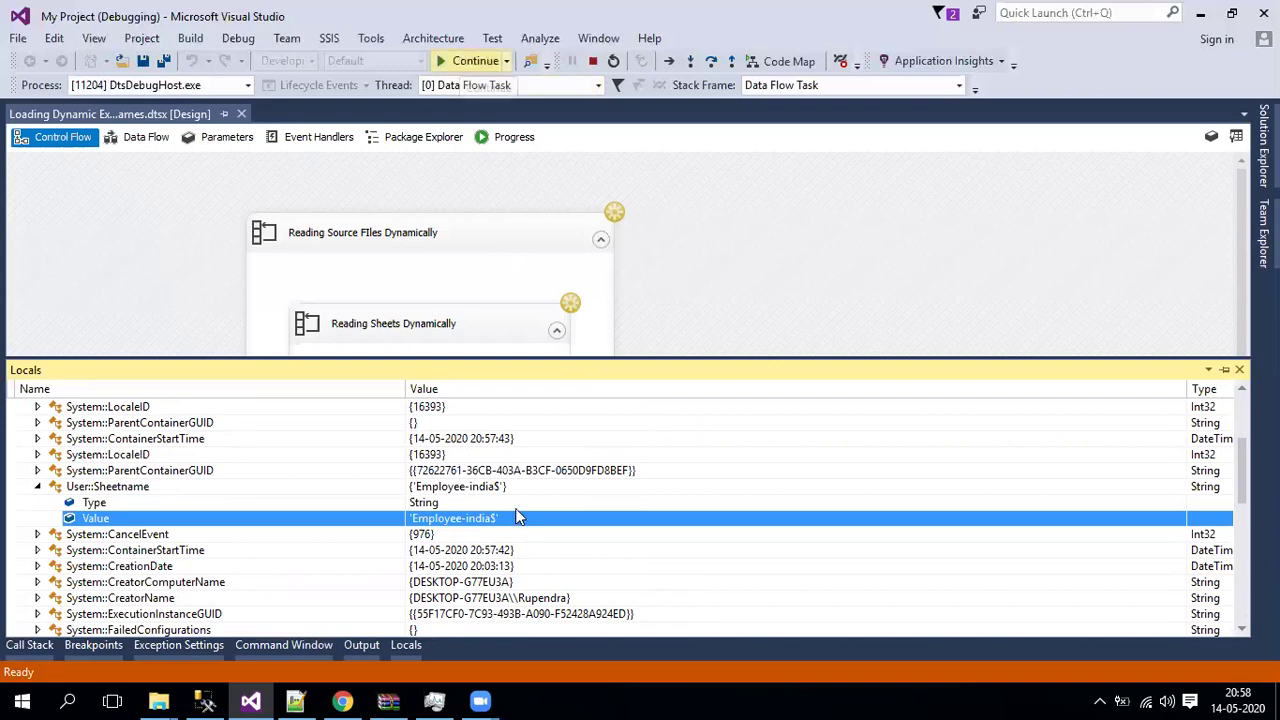
click(405, 644)
scroll(480, 565, down, 2)
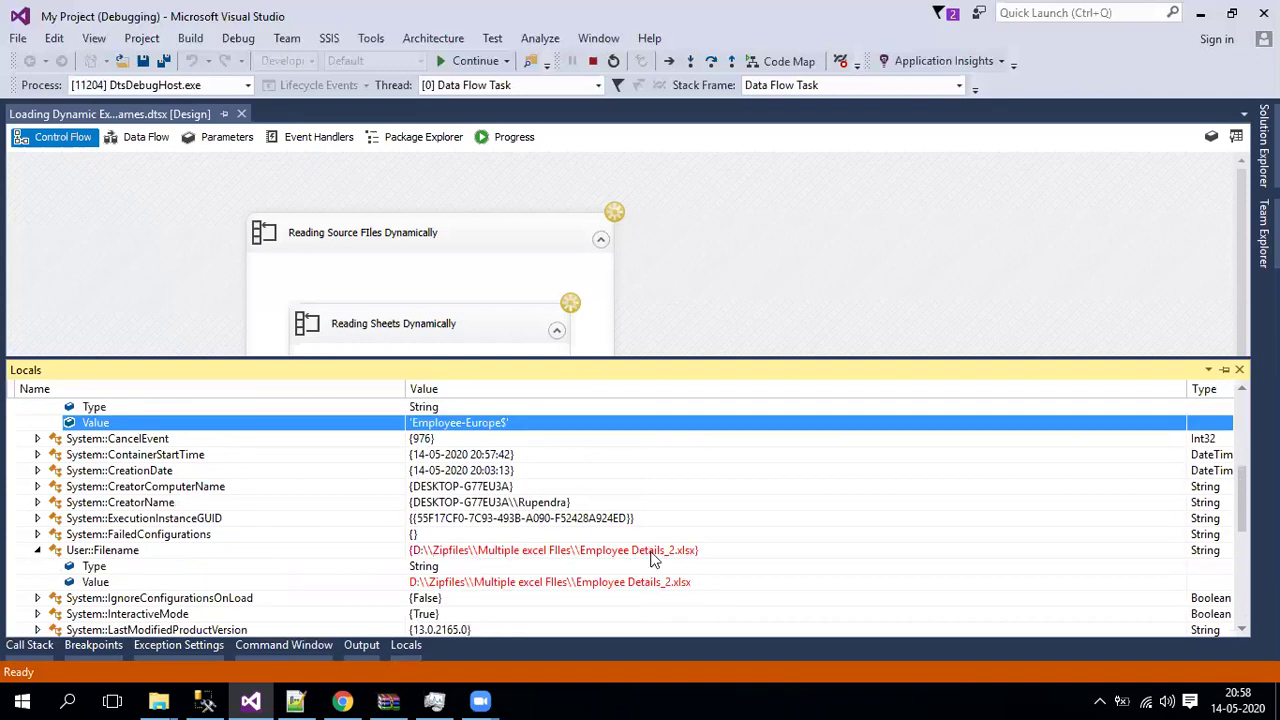
scroll(635, 555, up, 1)
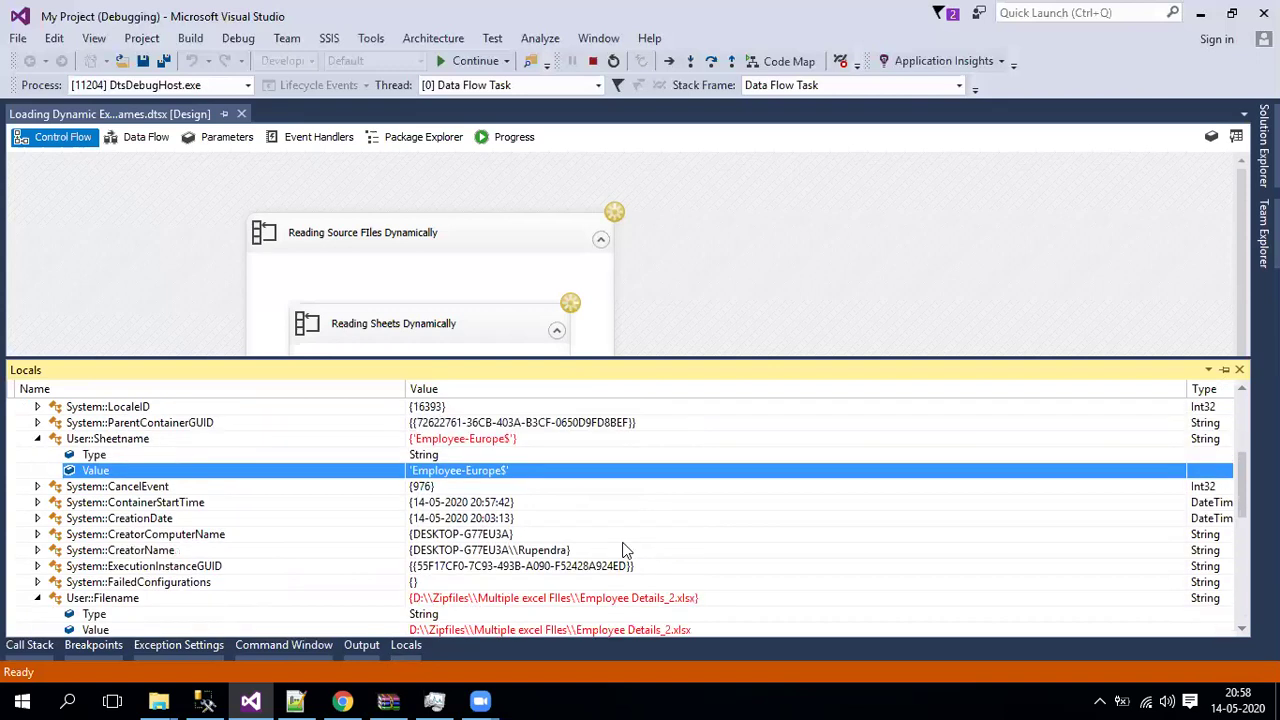
- Continue the package through its remaining breakpoint hits until it finishes, checking the sheet and file name variables at each stop
click(463, 60)
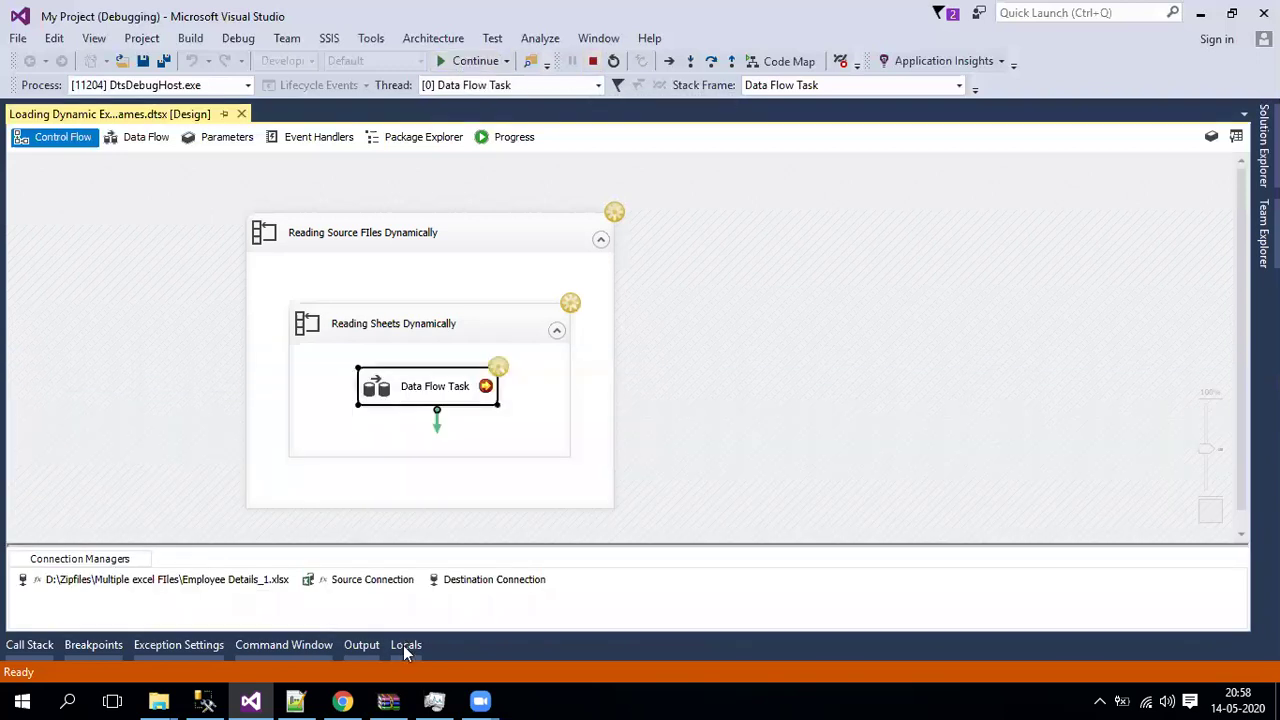
click(405, 645)
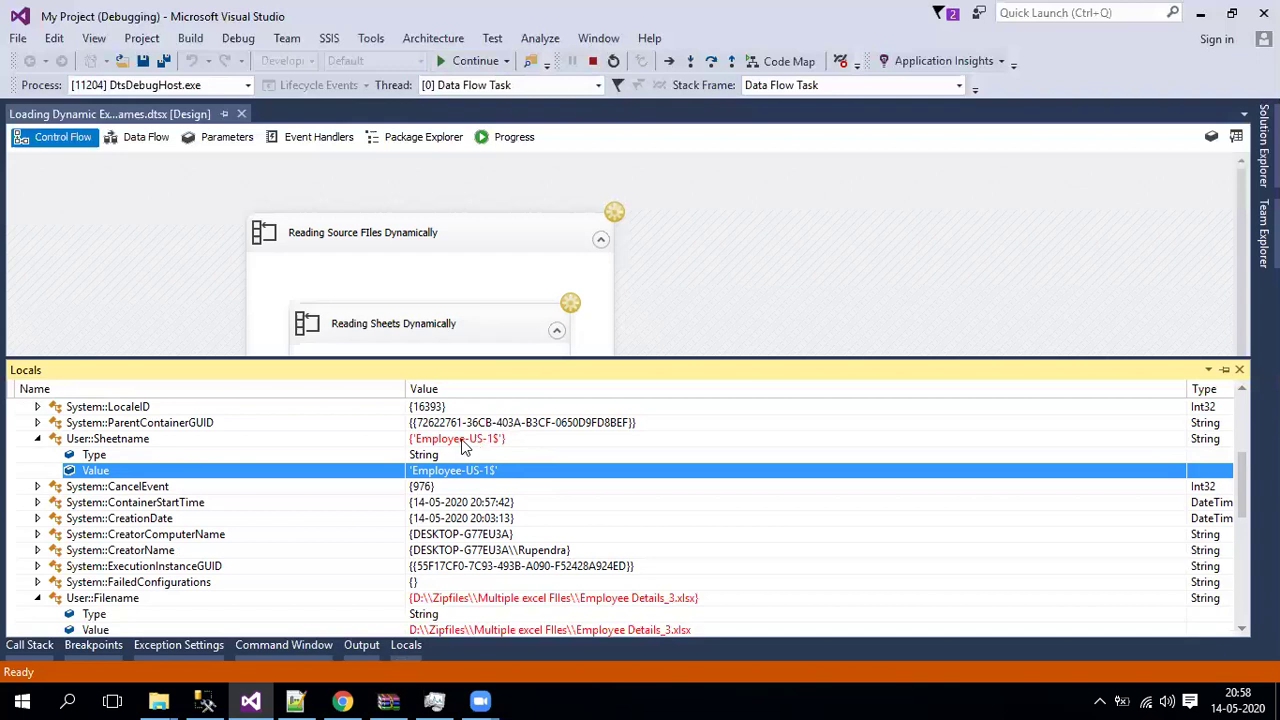
click(461, 64)
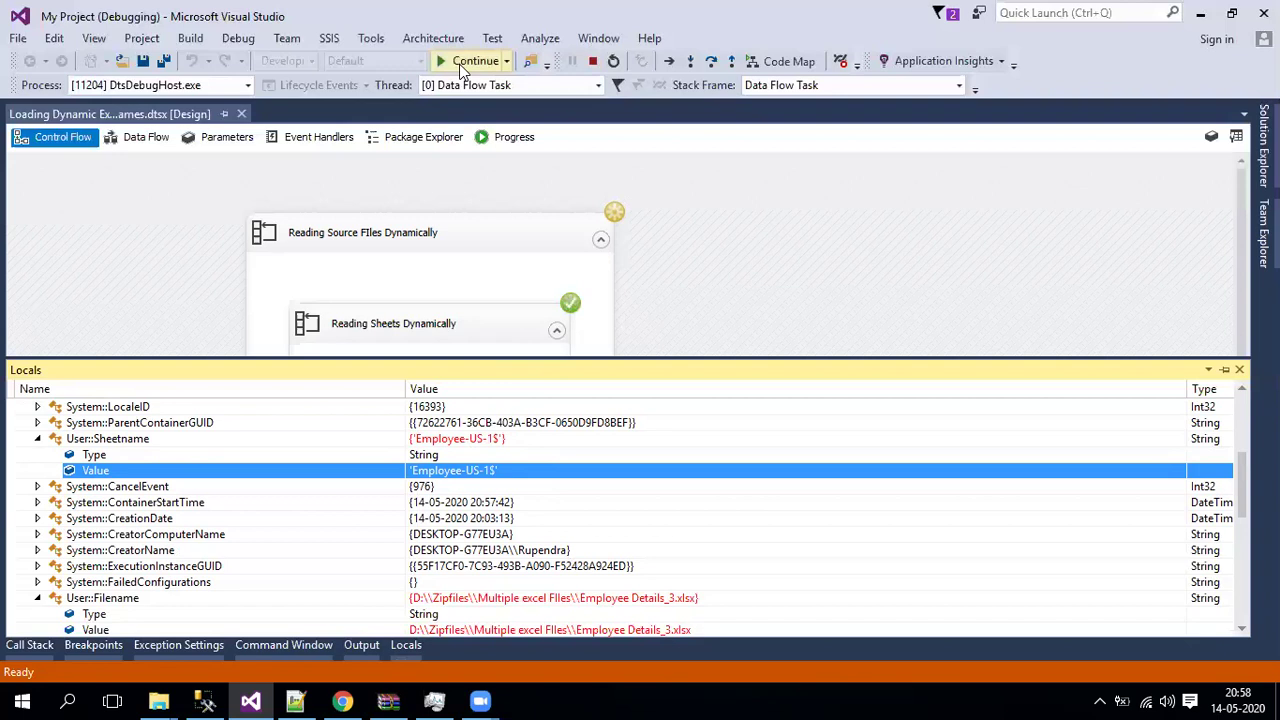
click(418, 647)
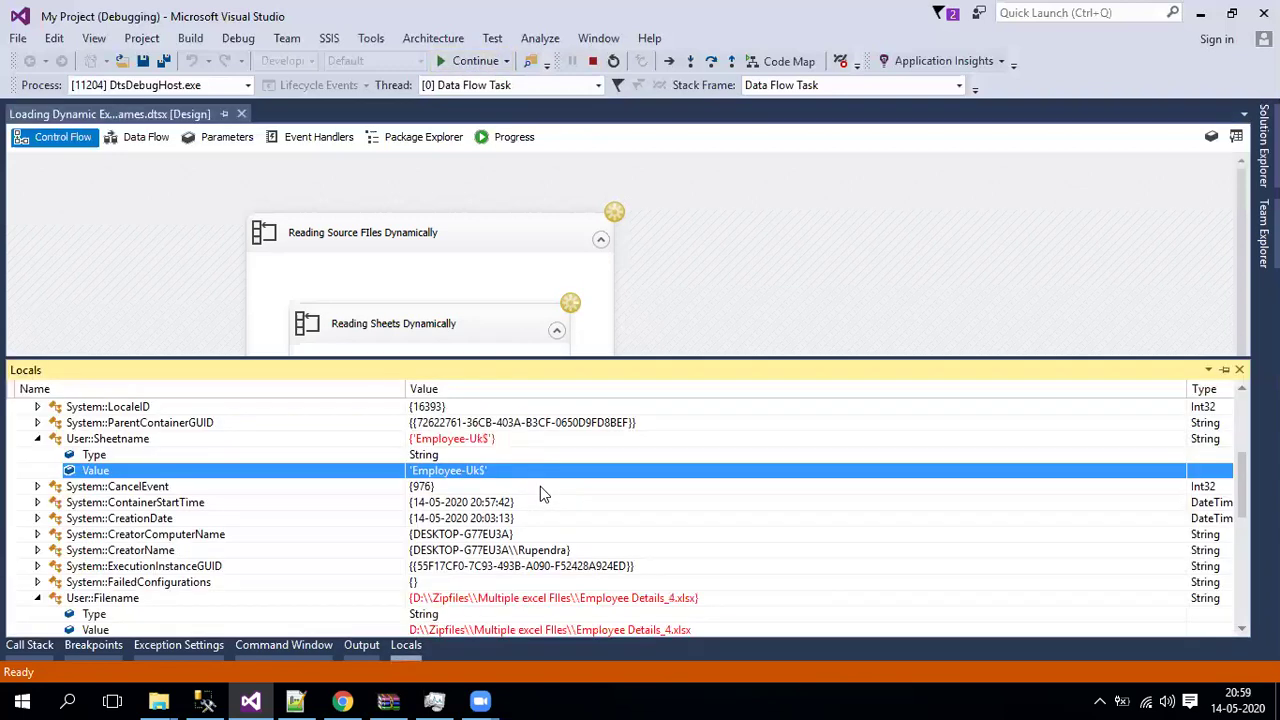
click(472, 62)
click(463, 56)
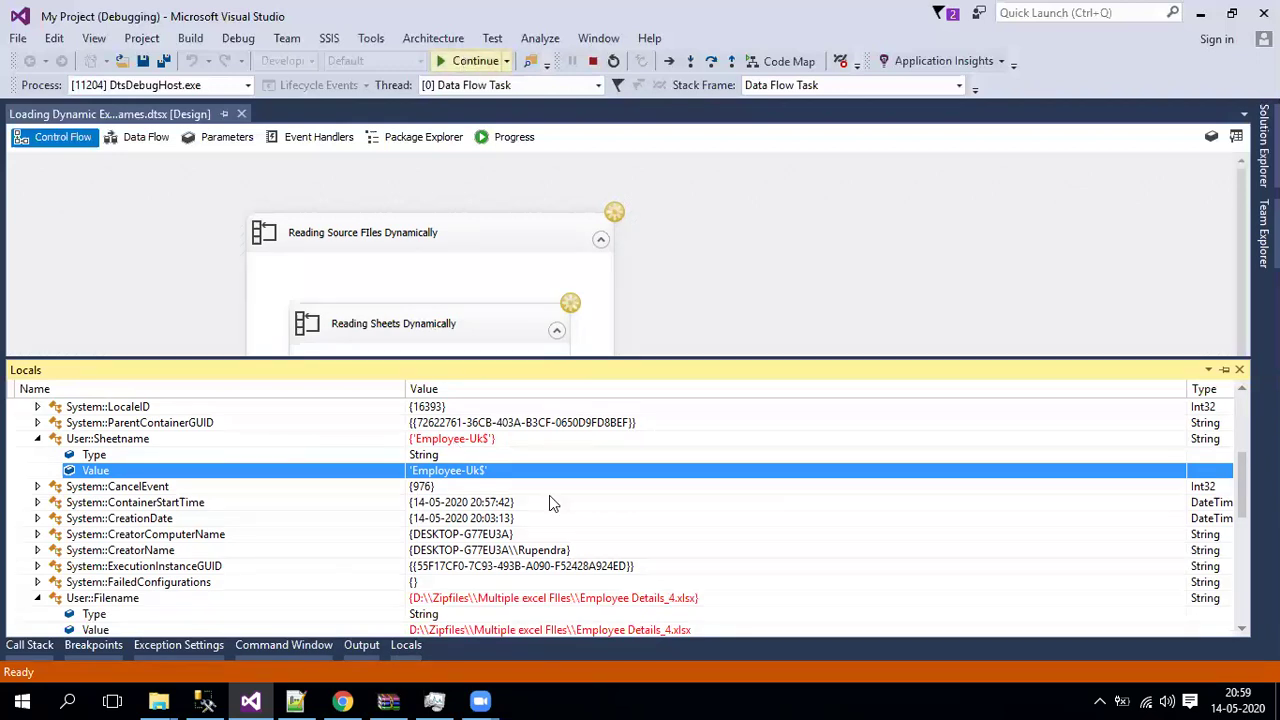
click(410, 643)
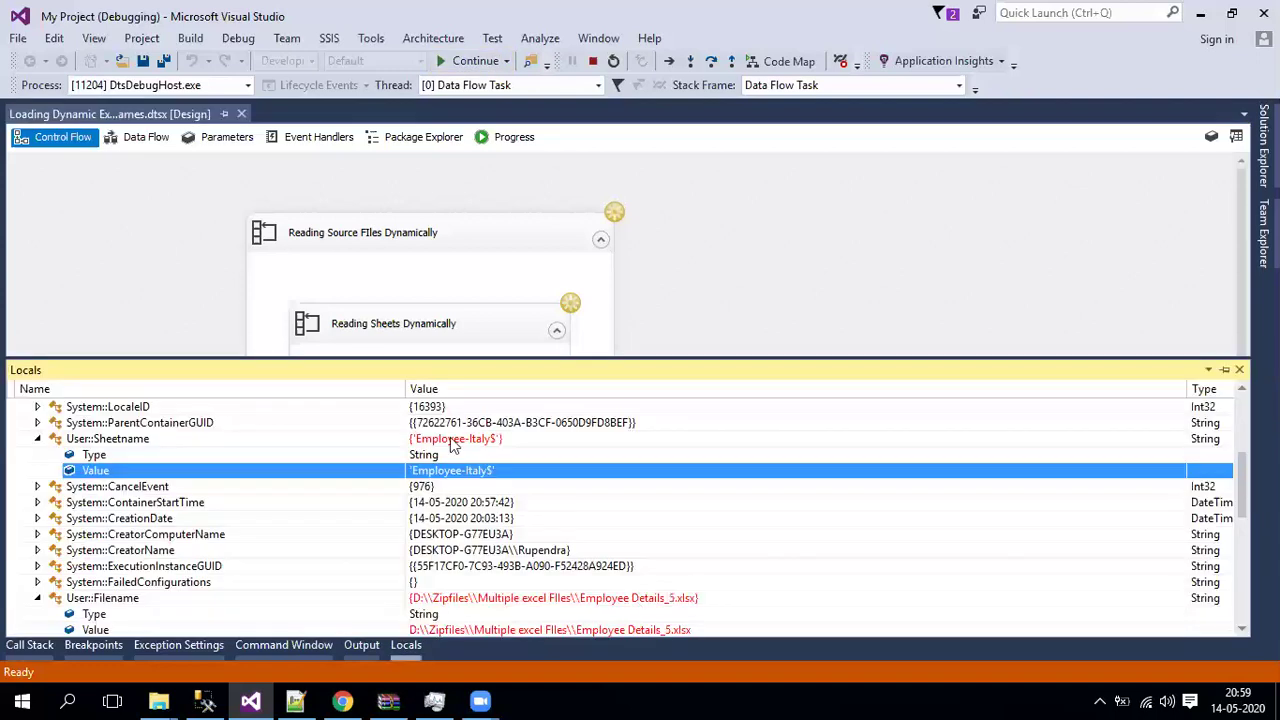
click(476, 61)
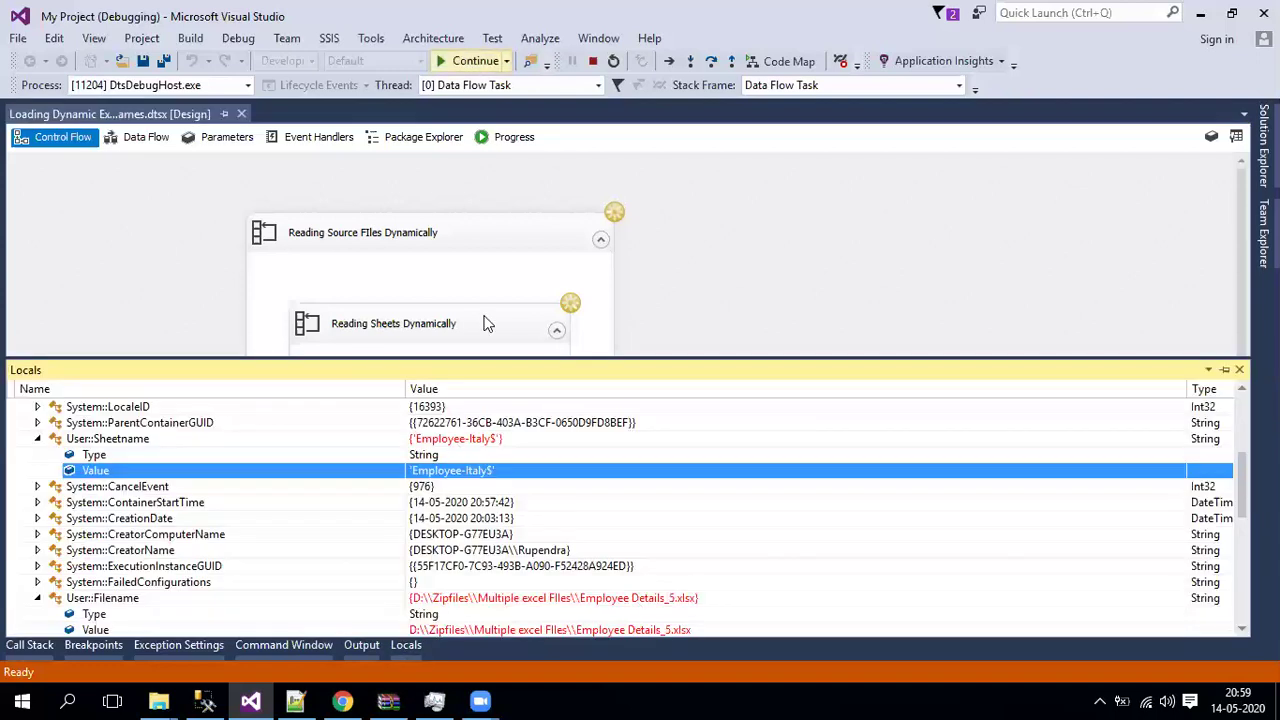
click(408, 645)
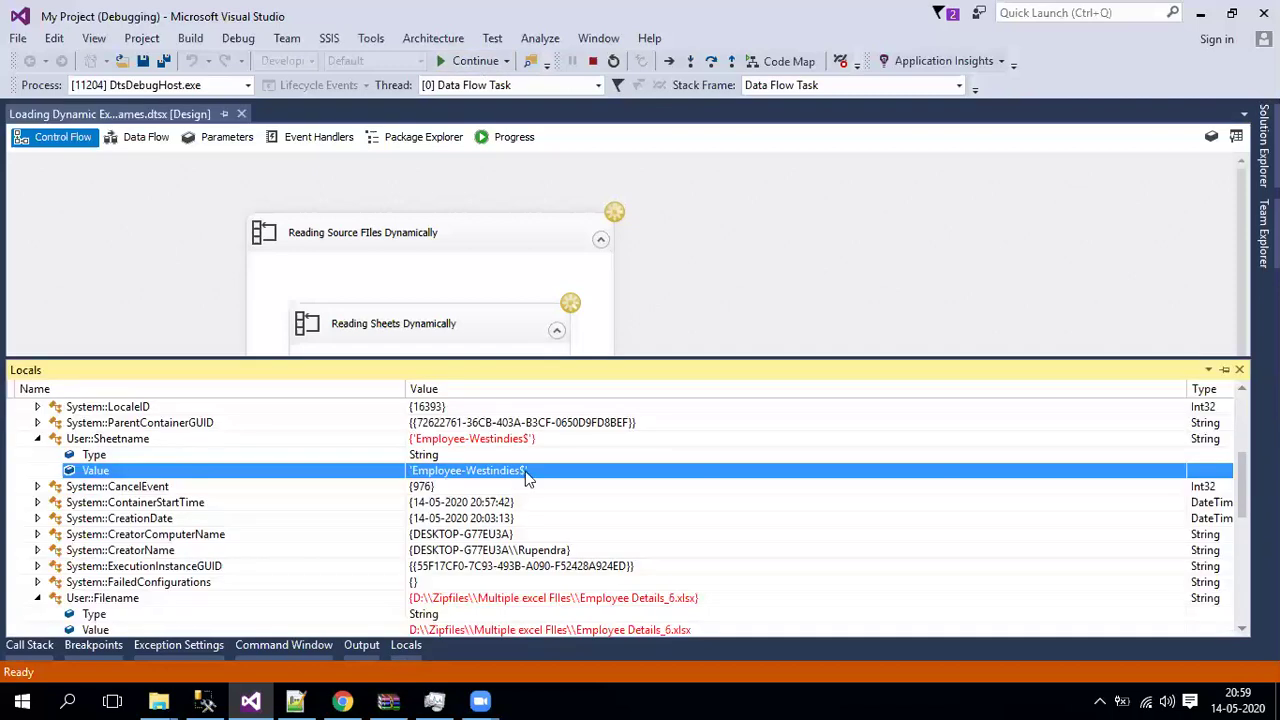
click(473, 62)
click(408, 645)
click(461, 64)
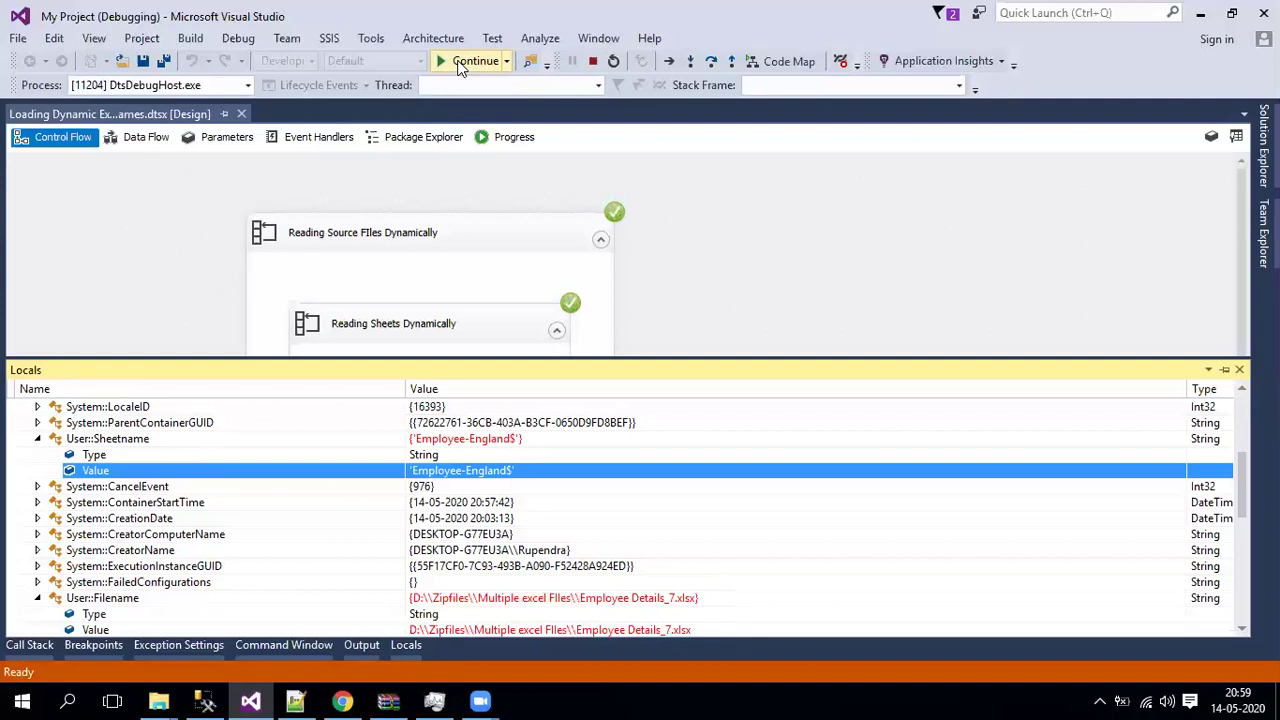
click(1224, 369)
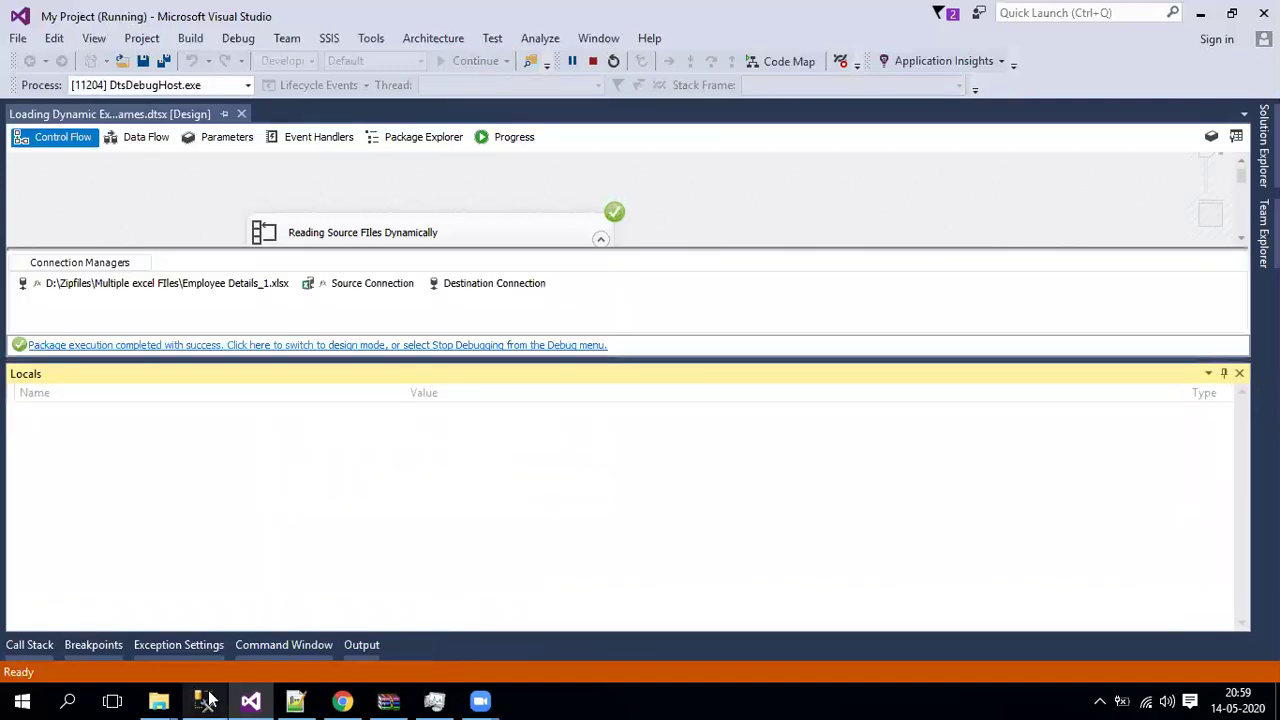
- Switch to SQL Server Management Studio, replace the table creation script with "select * from EmployeeInfo" and run it
click(205, 700)
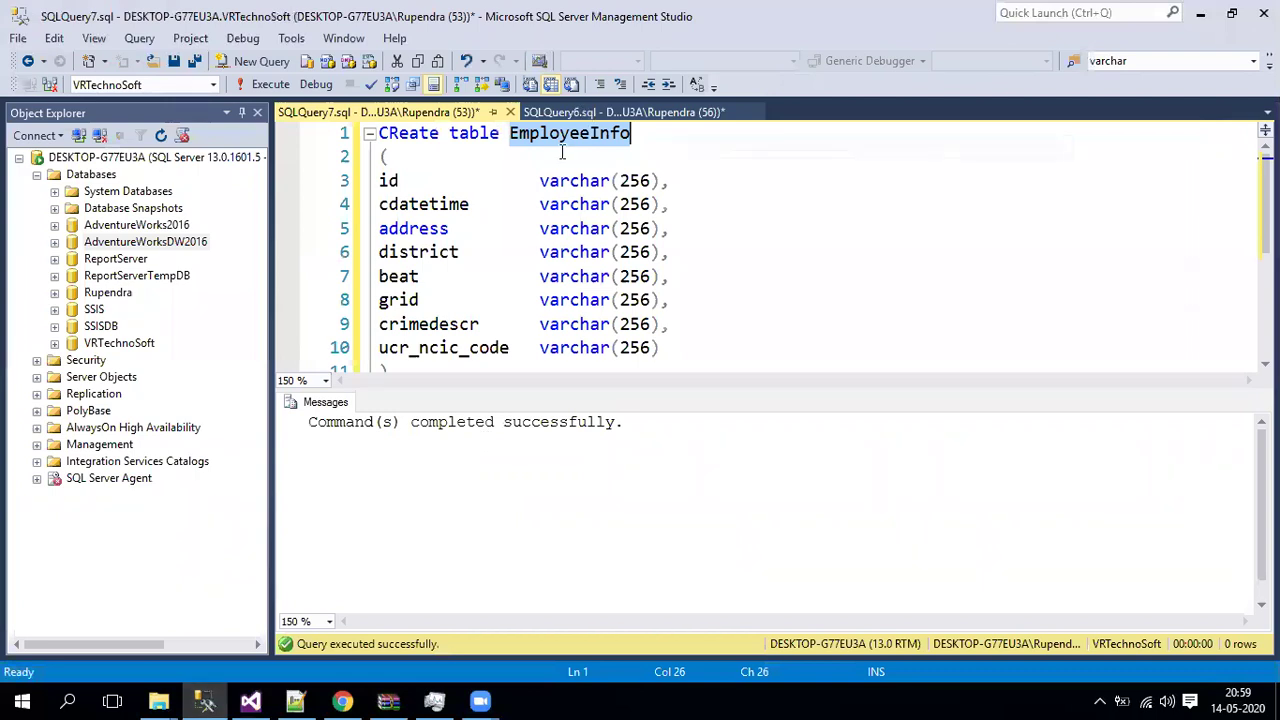
key(ctrl+a)
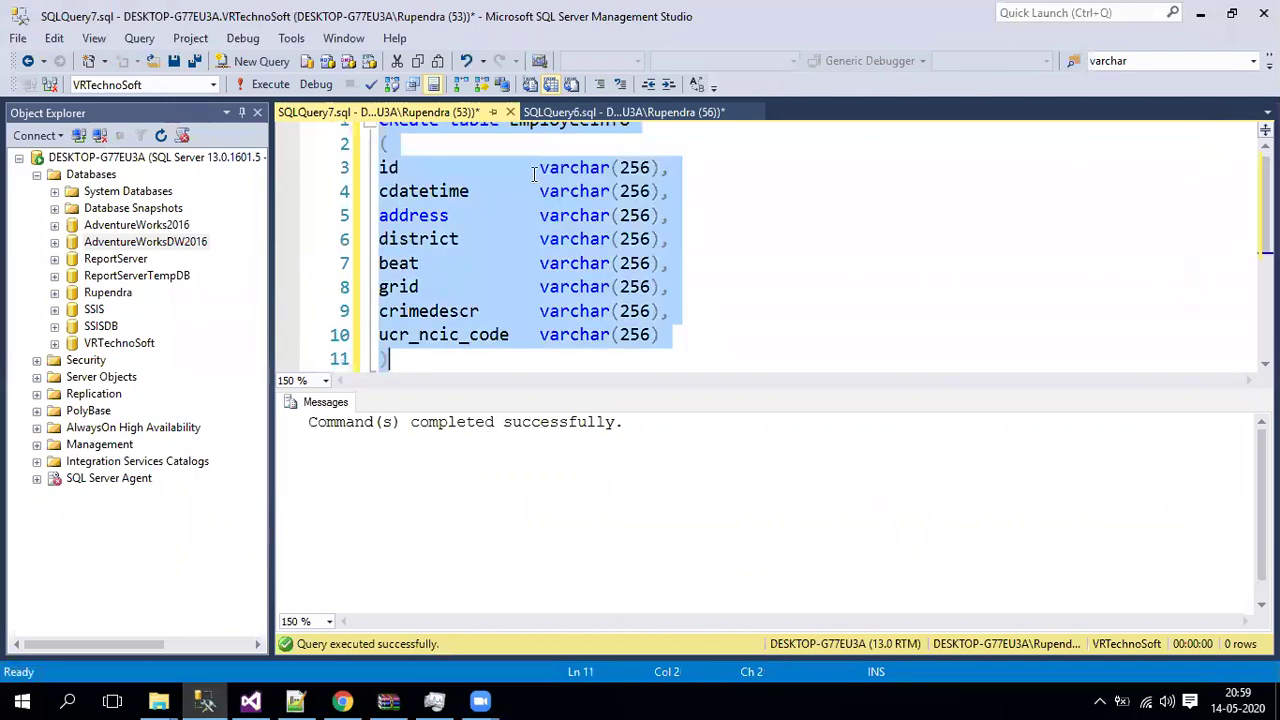
text(select * from )
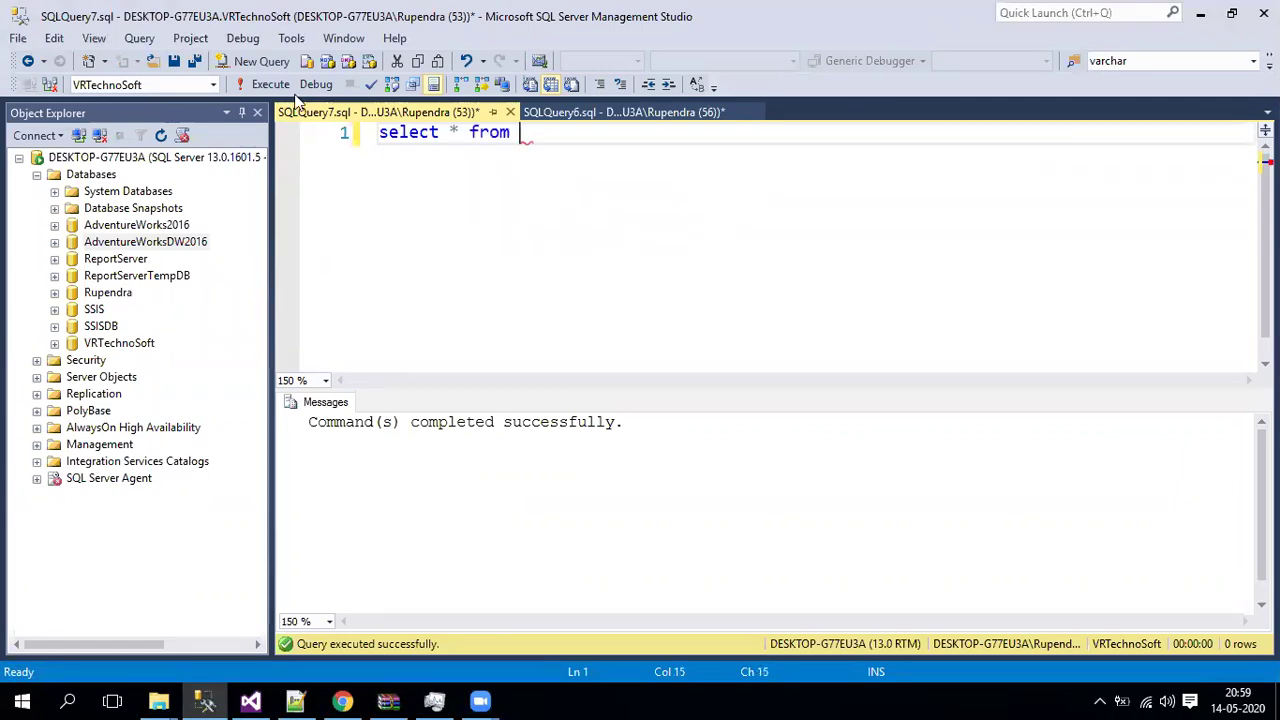
text(EmployeeInfo)
key(F5)
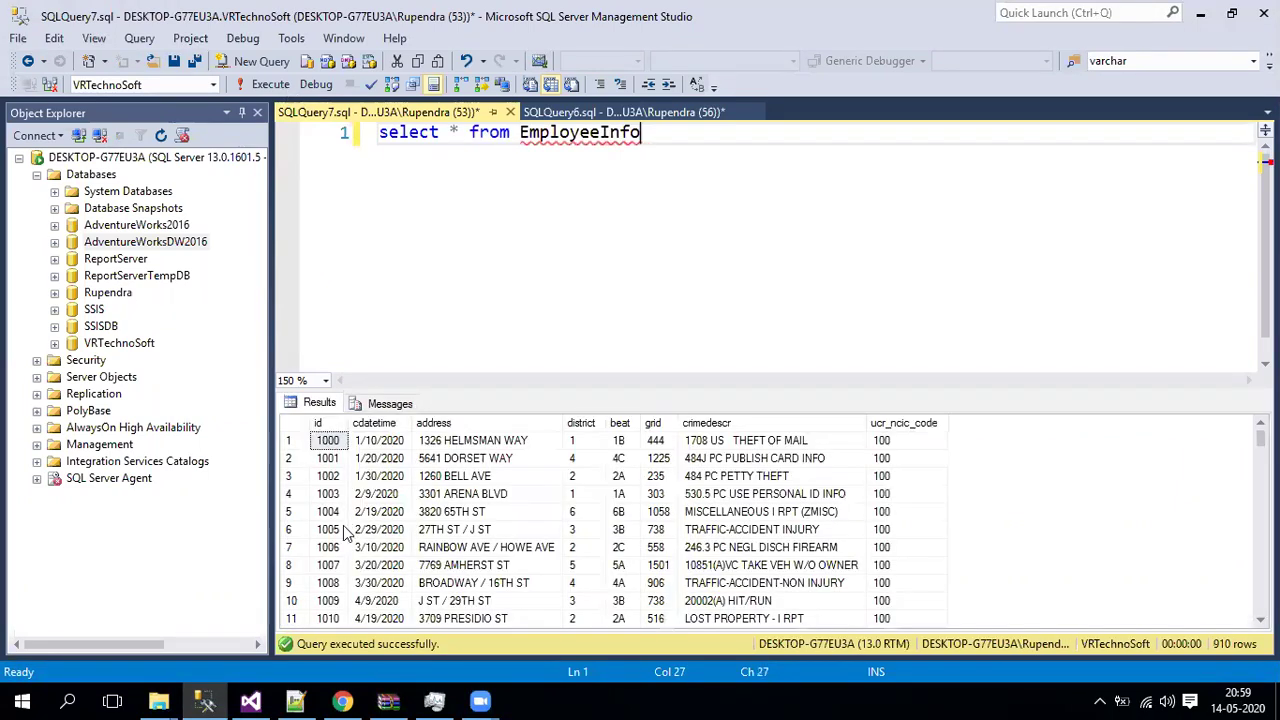
- Browse the EmployeeInfo query results through to the last row to check the records loaded from the Excel files
click(328, 529)
key(Down)
key(Down)
key(Down)
key(Down)
key(Down)
key(Down)
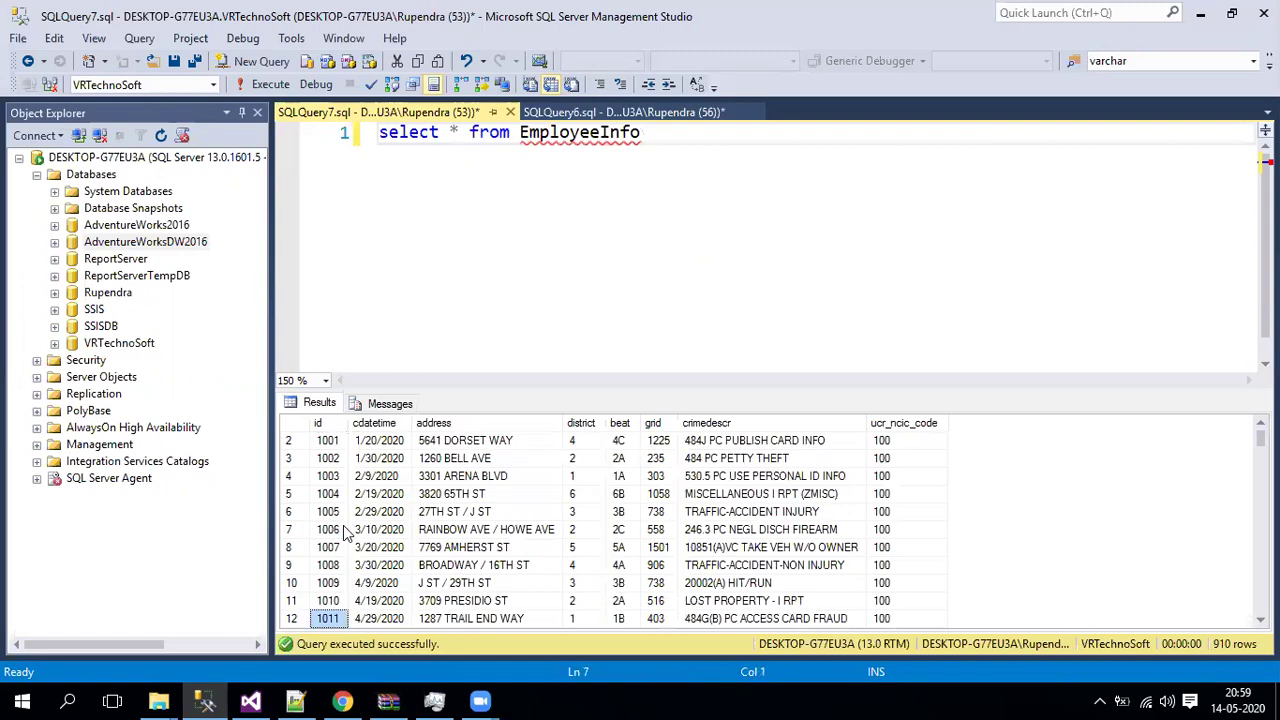
key(Down)
key(Down)
key(Down)
key(Down)
key(Down)
key(Down)
key(Down)
key(Down)
key(Down)
key(Down)
key(Down)
key(Down)
key(Down)
key(Down)
key(Down)
key(Down)
key(Down)
key(Down)
key(Down)
key(Down)
key(Down)
key(Down)
key(Down)
key(Down)
key(Down)
key(Down)
key(Down)
key(Down)
key(Down)
key(Down)
key(Down)
key(Down)
key(Down)
key(Down)
key(Down)
key(Down)
key(Down)
key(Down)
key(Down)
key(Down)
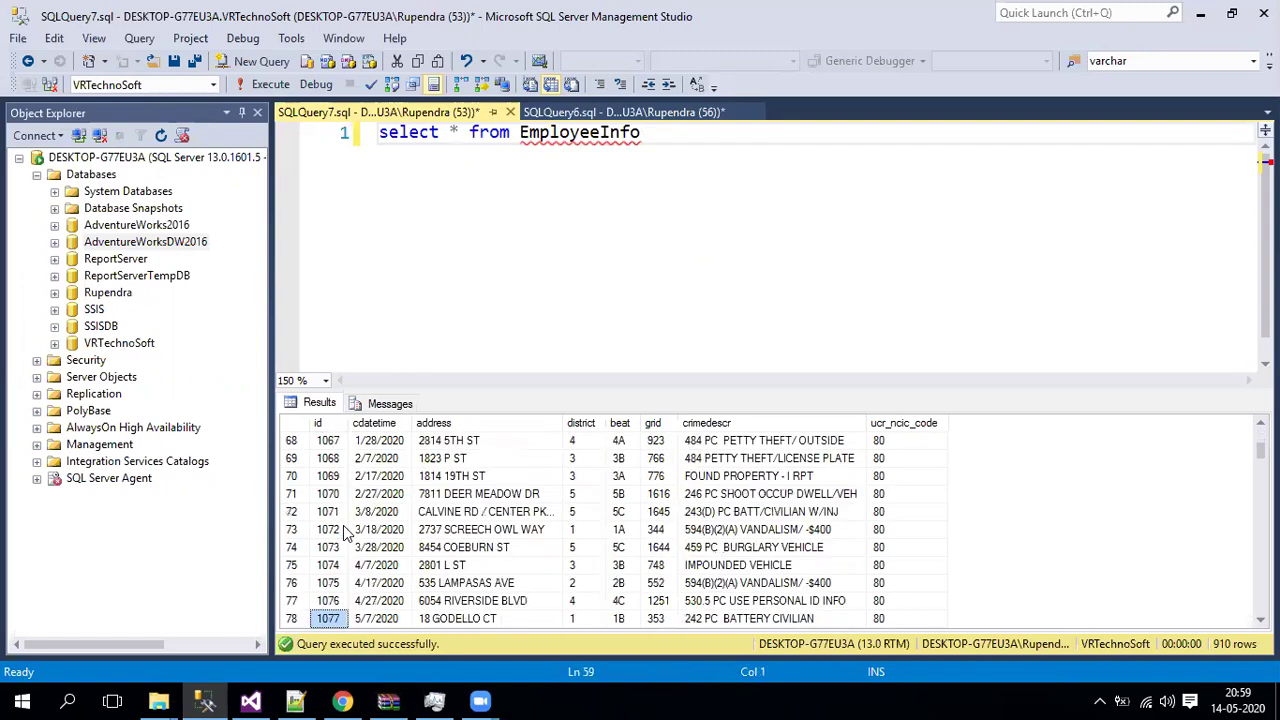
key(Down)
key(Down)
key(Down)
key(Down)
key(Down)
key(Down)
key(Down)
key(Down)
key(Down)
key(Down)
key(Down)
key(Down)
key(Down)
key(Down)
key(Down)
key(Down)
key(Down)
key(Down)
key(Down)
key(Down)
drag(1260, 454, 1260, 603)
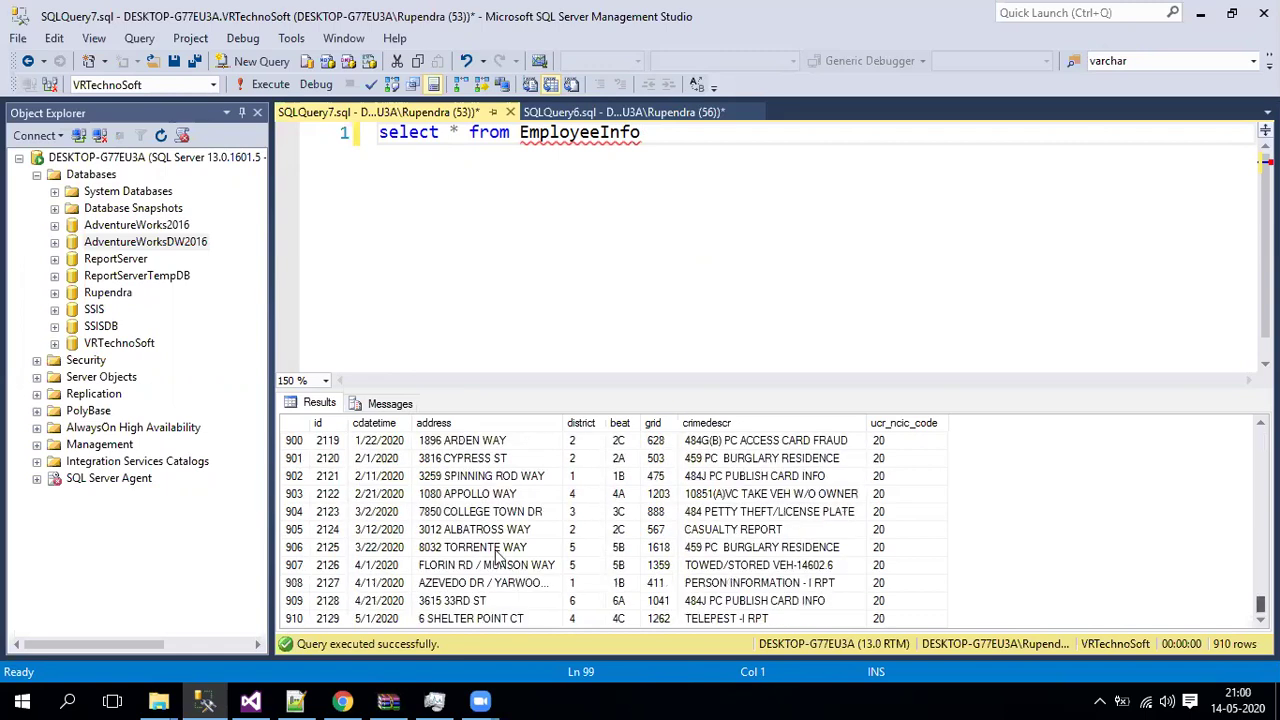
click(443, 311)
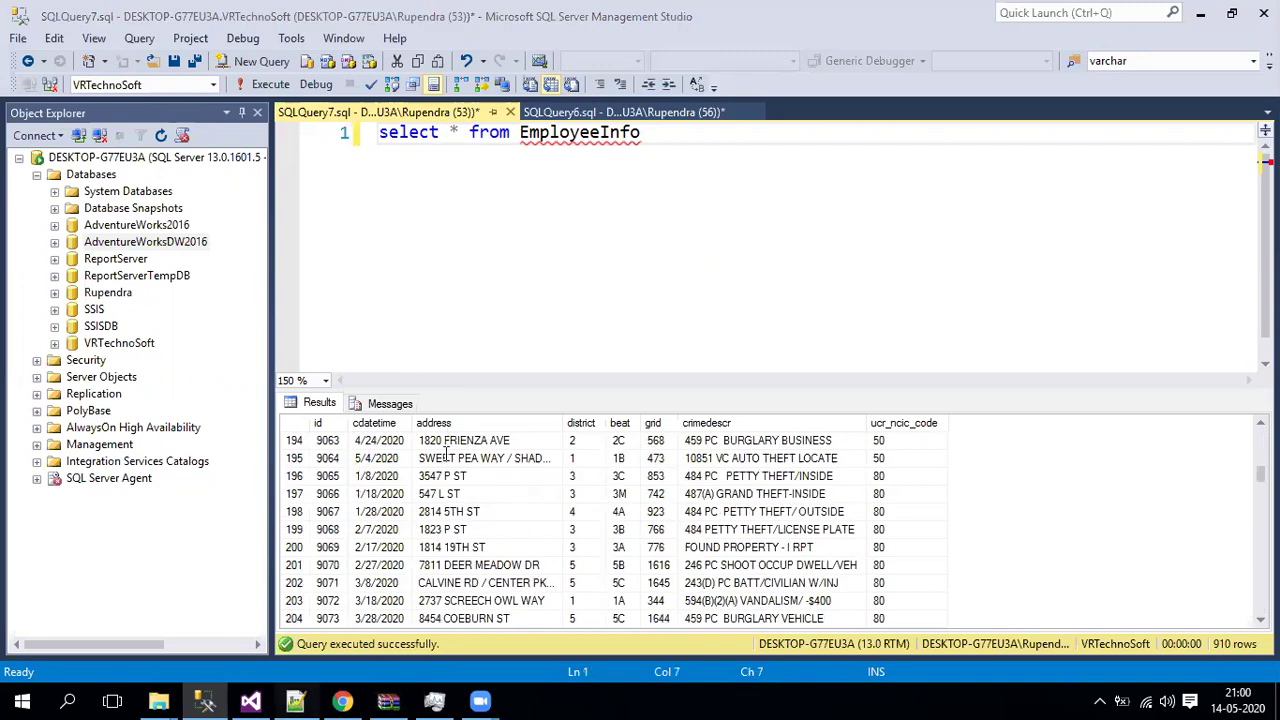
- Switch to Notepad++ and start a new line reading "Note:" below the Dataflowtask line, separated by a blank line
key(alt+Tab)
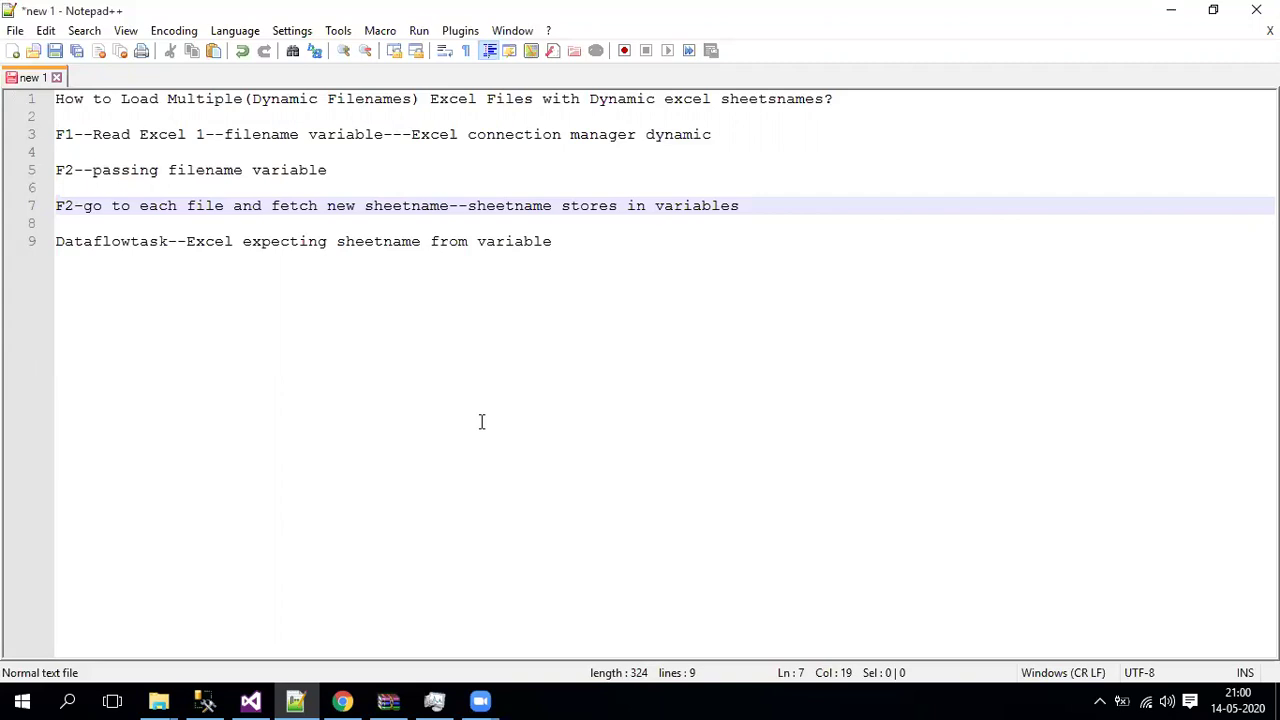
click(639, 253)
key(Return)
key(Return)
text(Note)
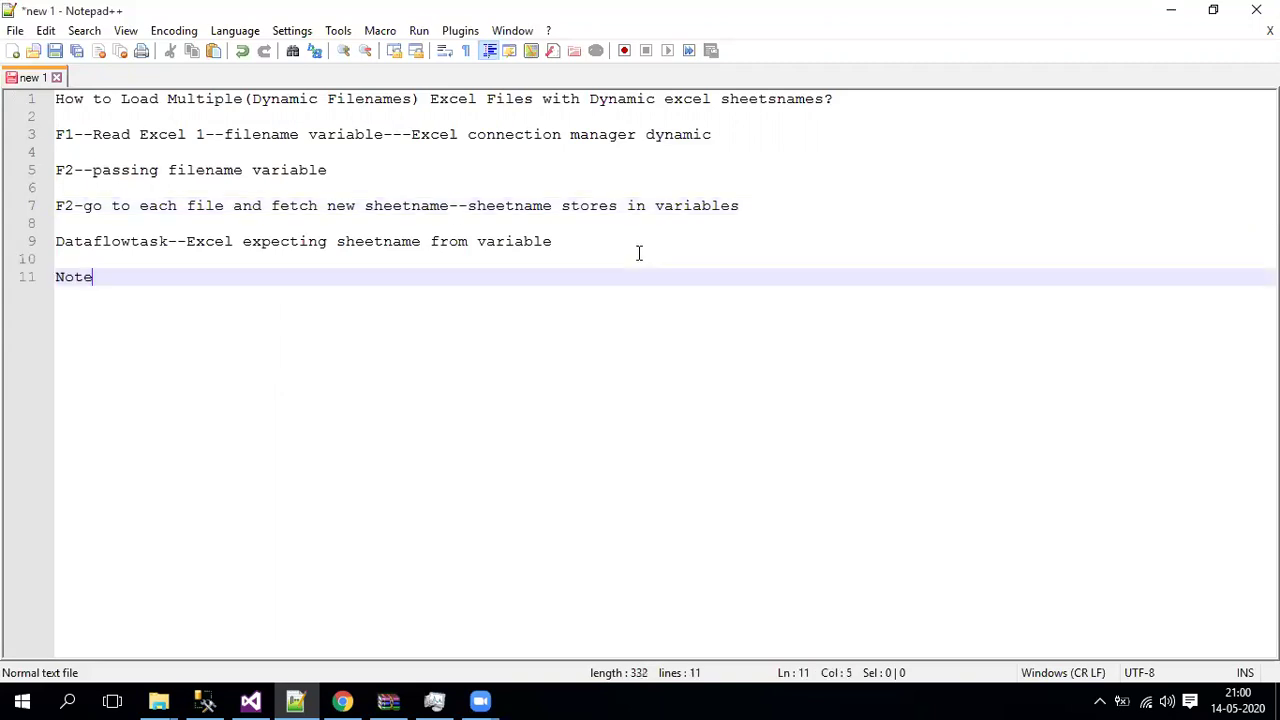
text(:)
- Stop debugging the package in Visual Studio and review the Excel Source's connection settings inside the Data Flow Task
click(248, 700)
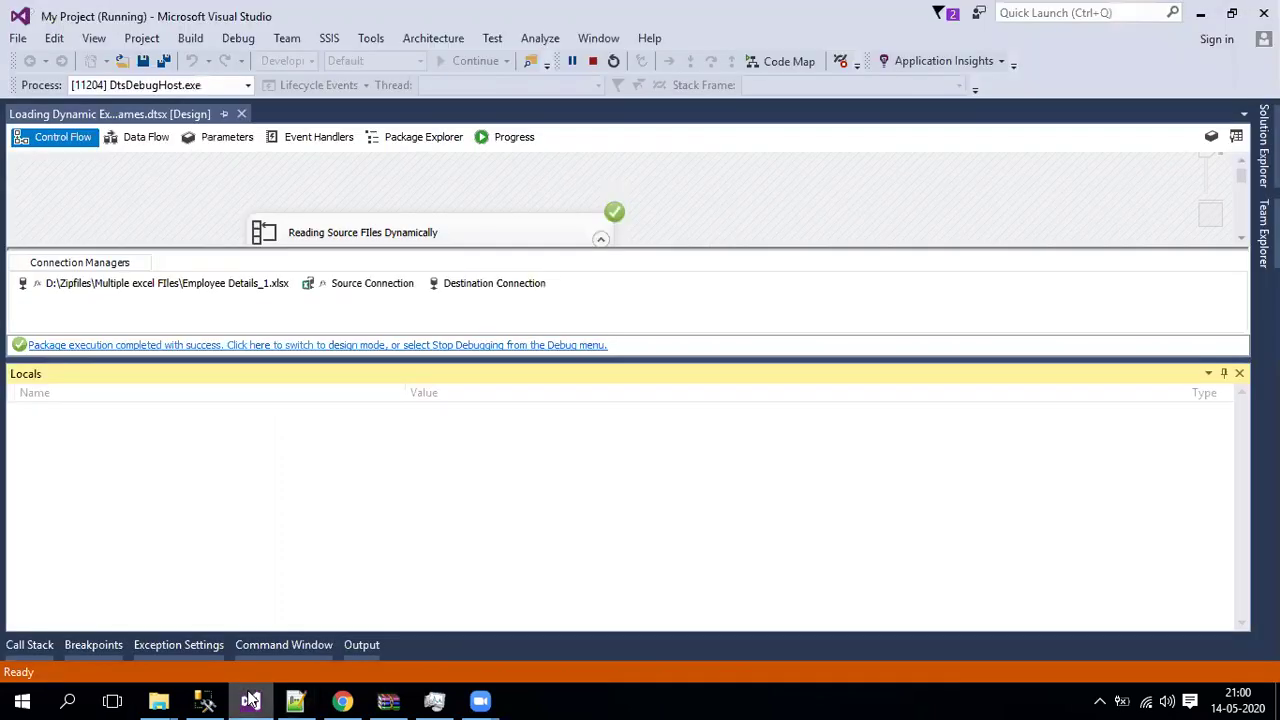
click(590, 62)
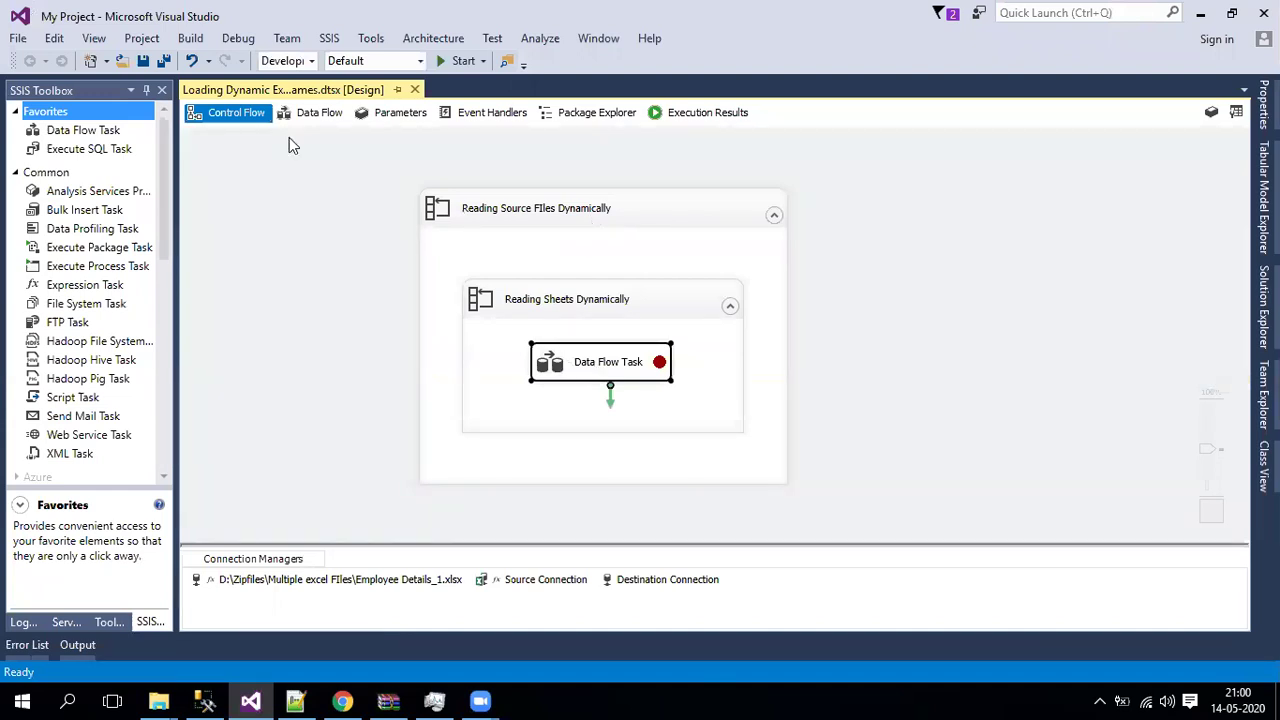
double_click(598, 362)
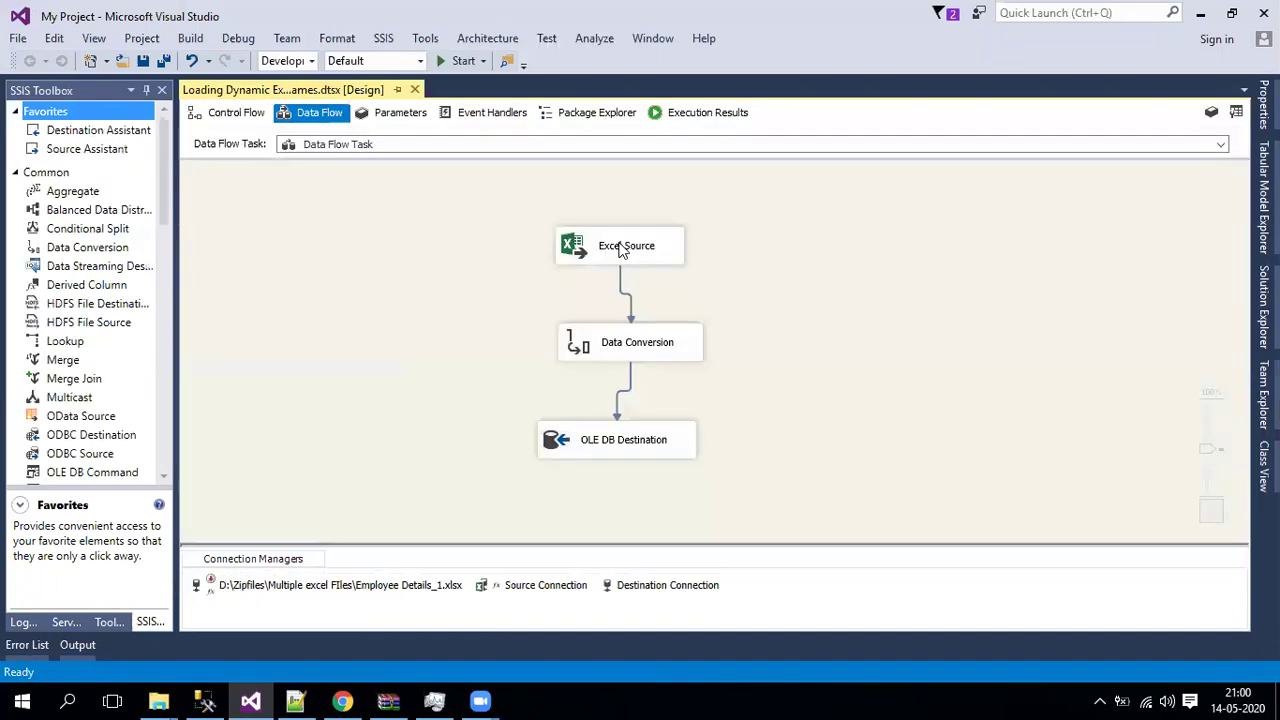
double_click(620, 249)
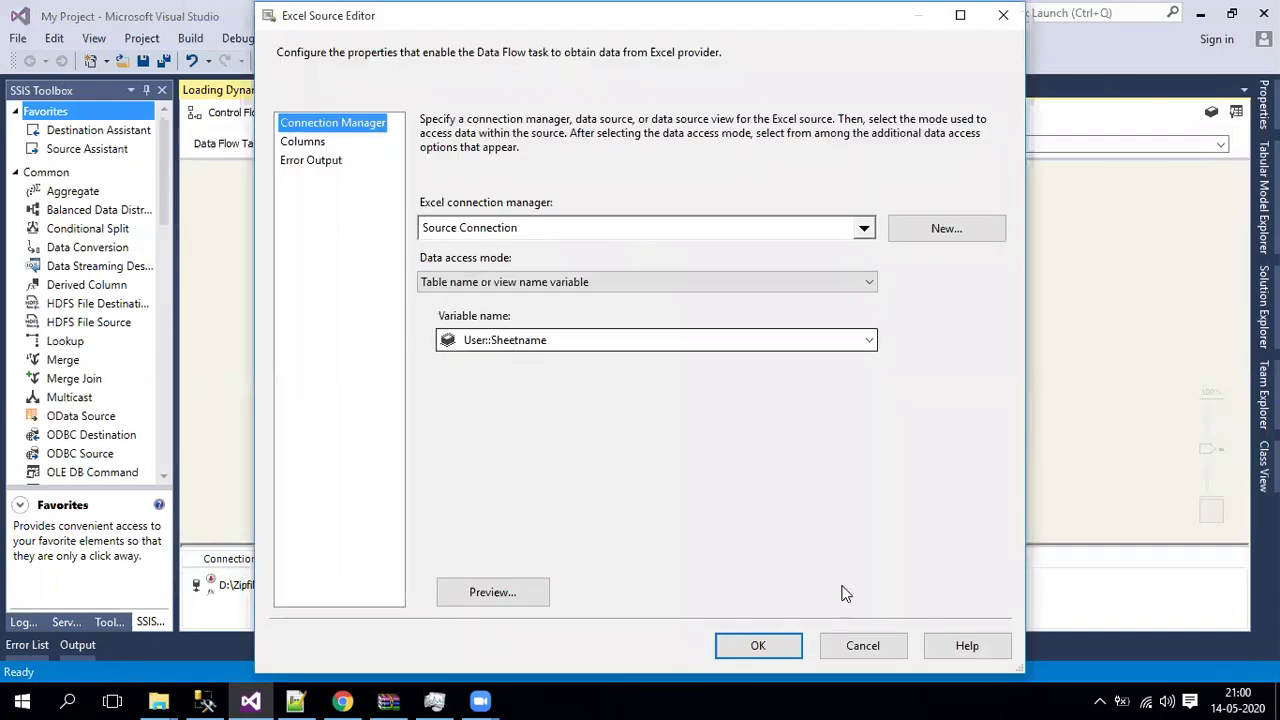
click(752, 645)
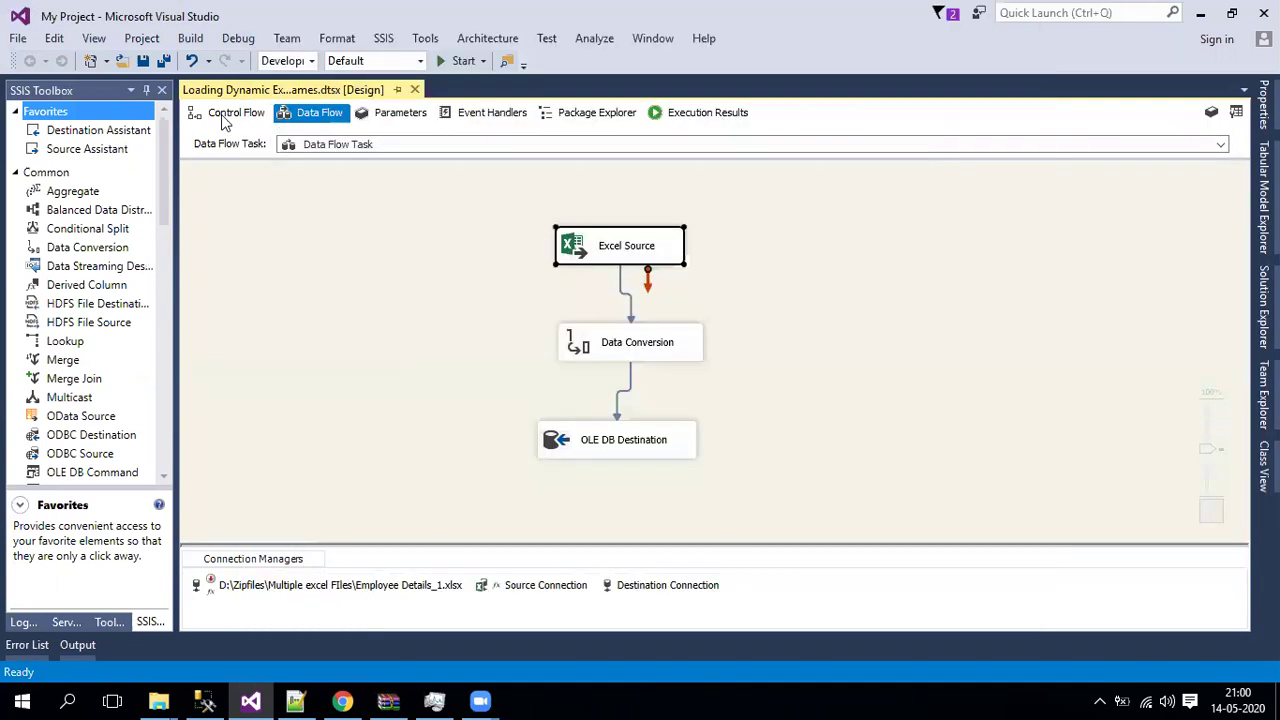
- Show the package variables for the data flow and examine the default value of Sheetname
click(232, 112)
right_click(240, 221)
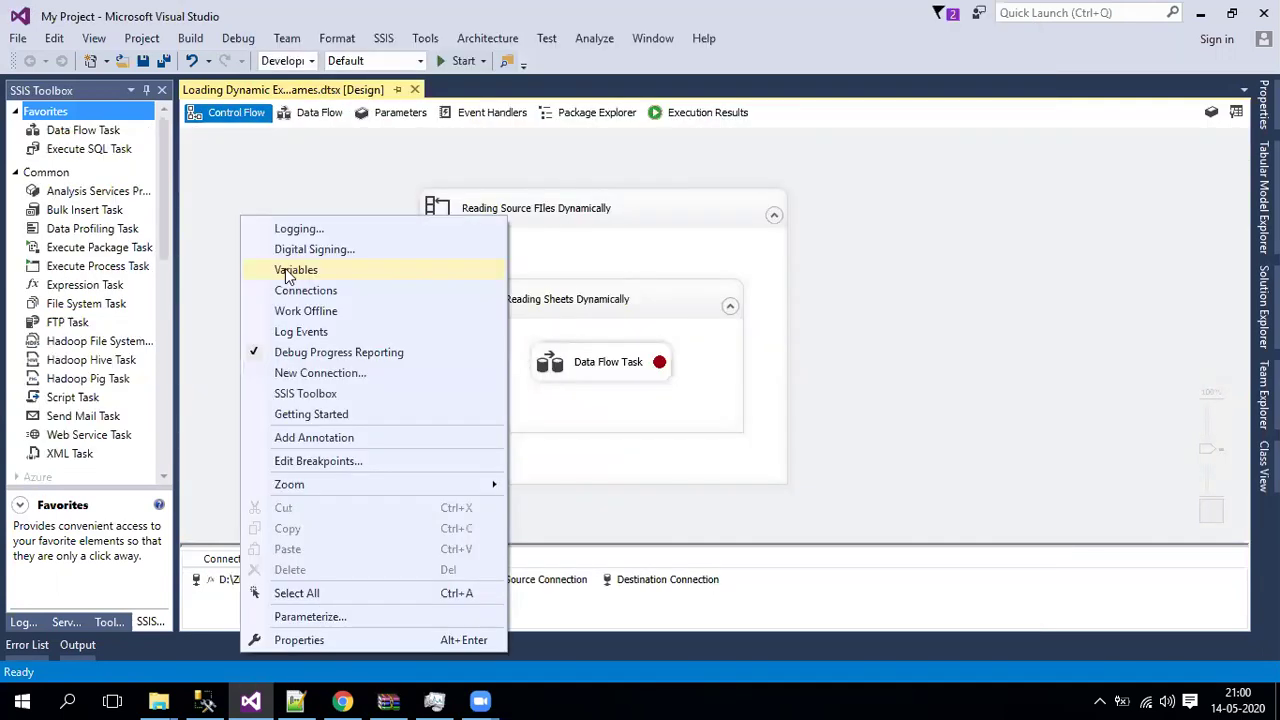
click(292, 270)
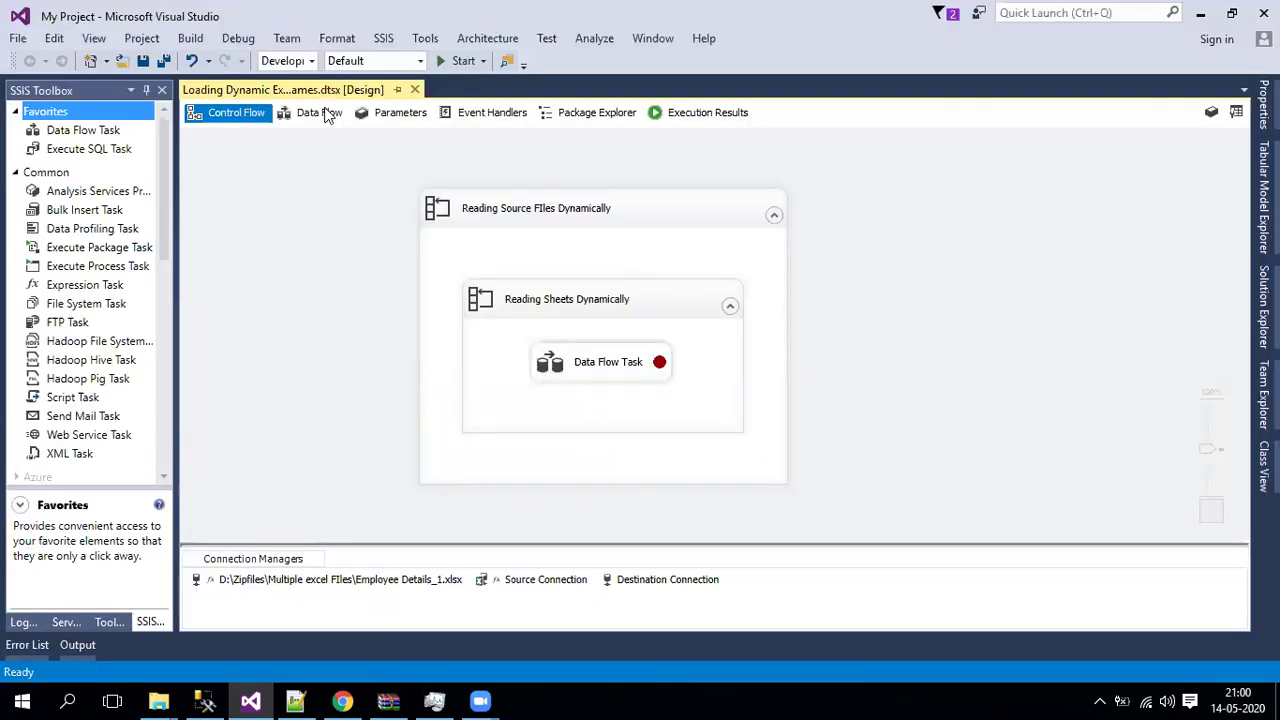
click(320, 112)
right_click(328, 228)
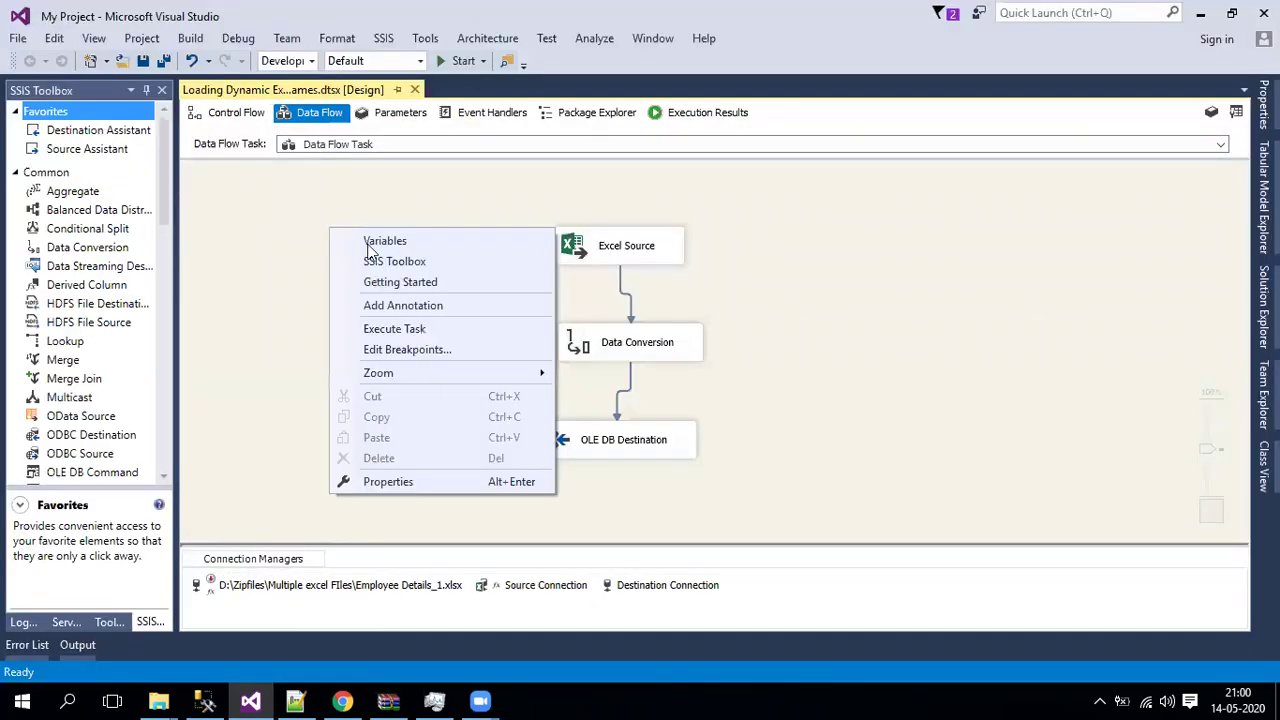
click(380, 241)
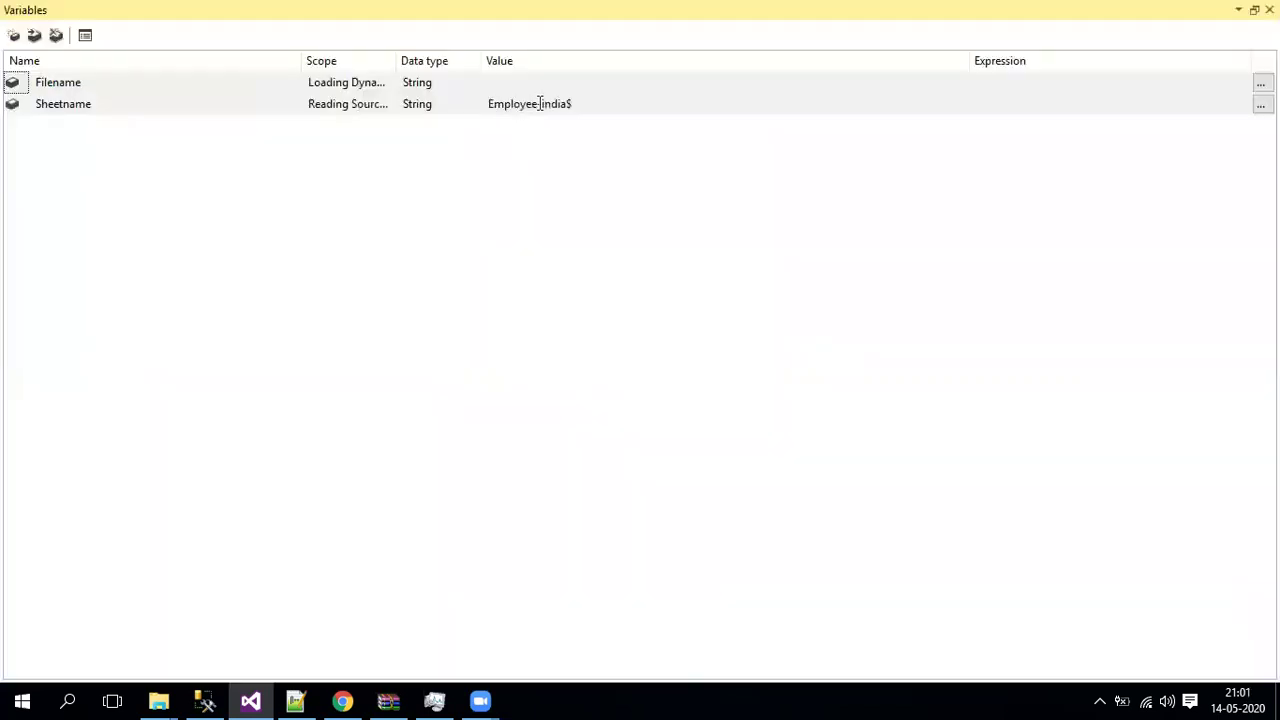
click(539, 104)
drag(538, 103, 481, 96)
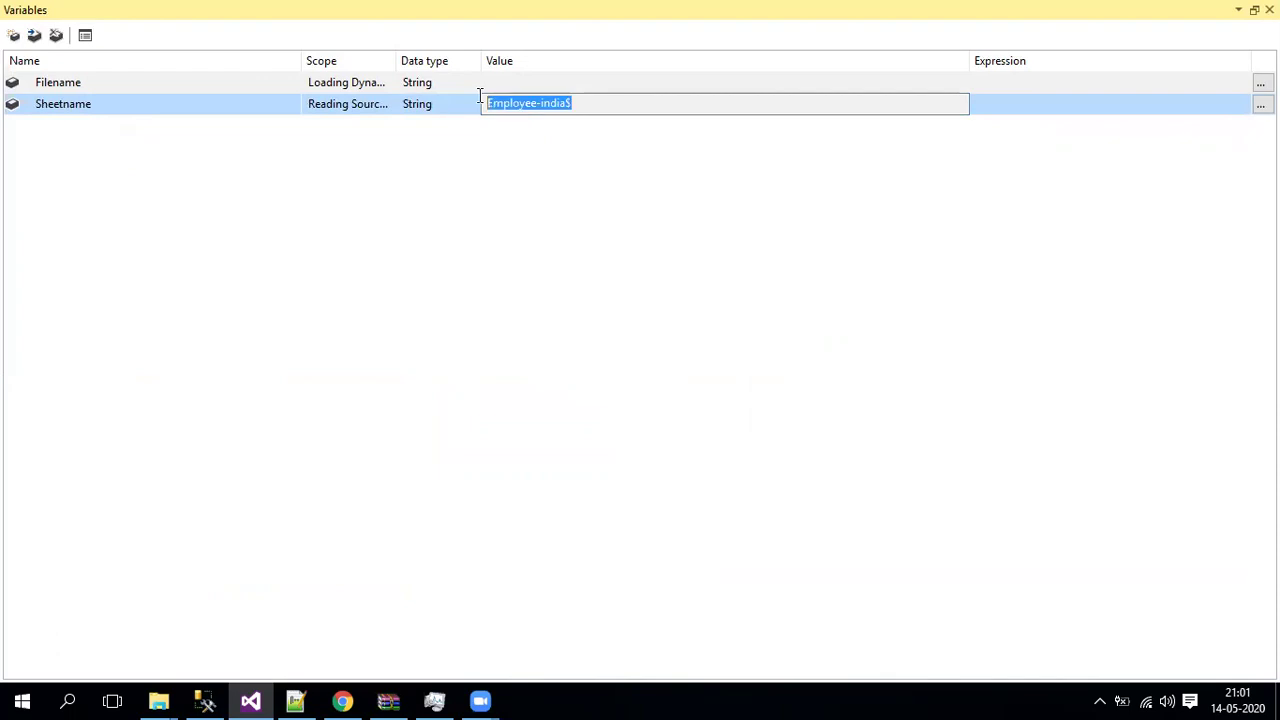
click(575, 103)
drag(506, 100, 1166, 9)
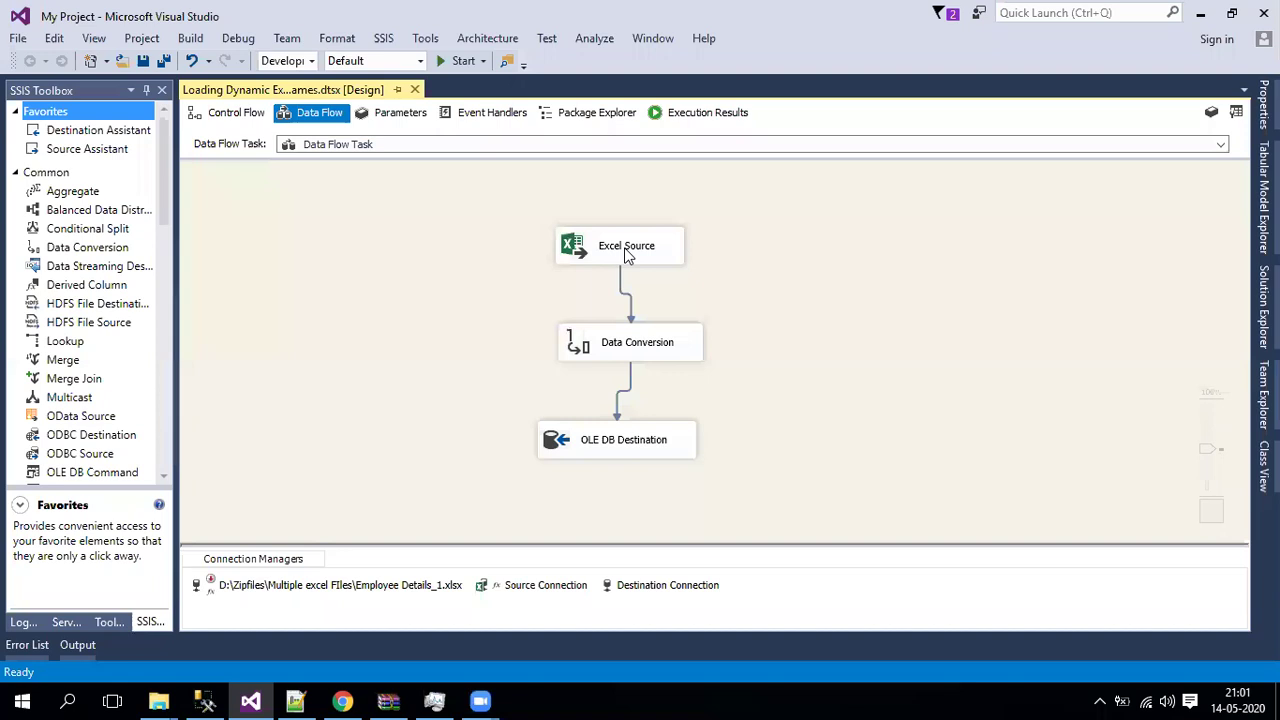
mouse_move(626, 255)
- Return to Notepad++ and complete the note with "Make sure that first file sheetname should be always sa"
click(300, 700)
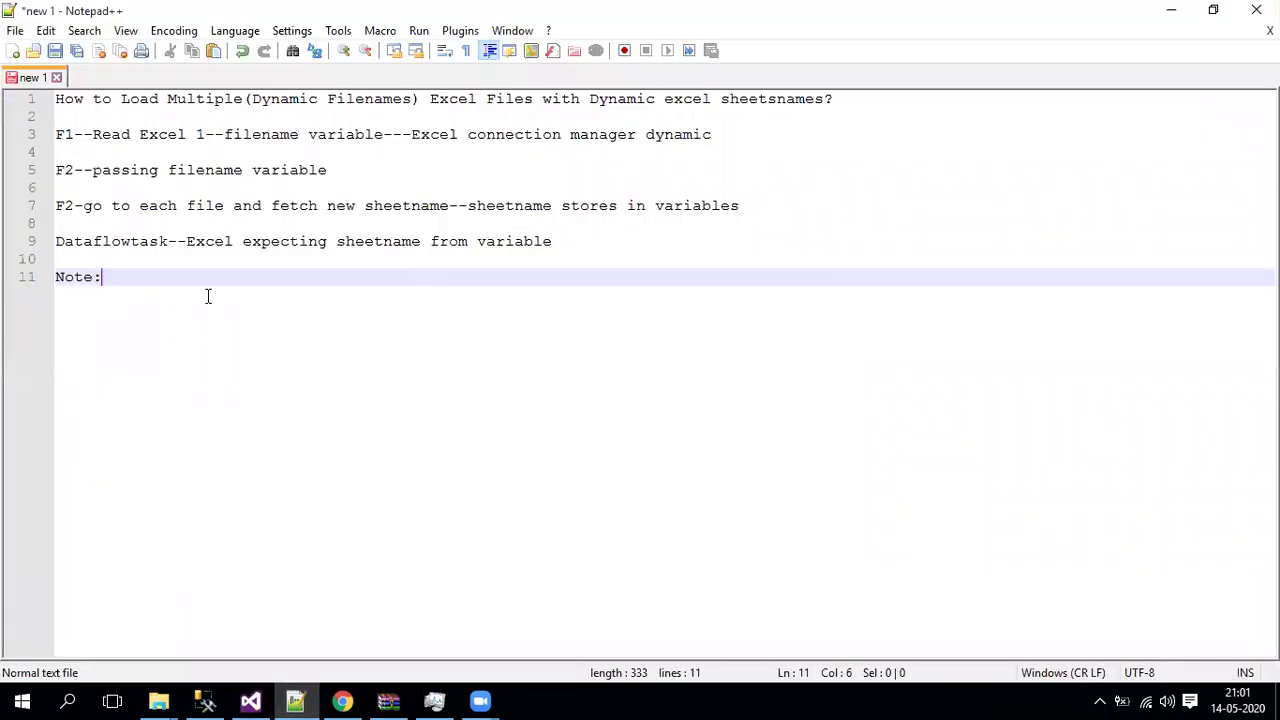
text(Make)
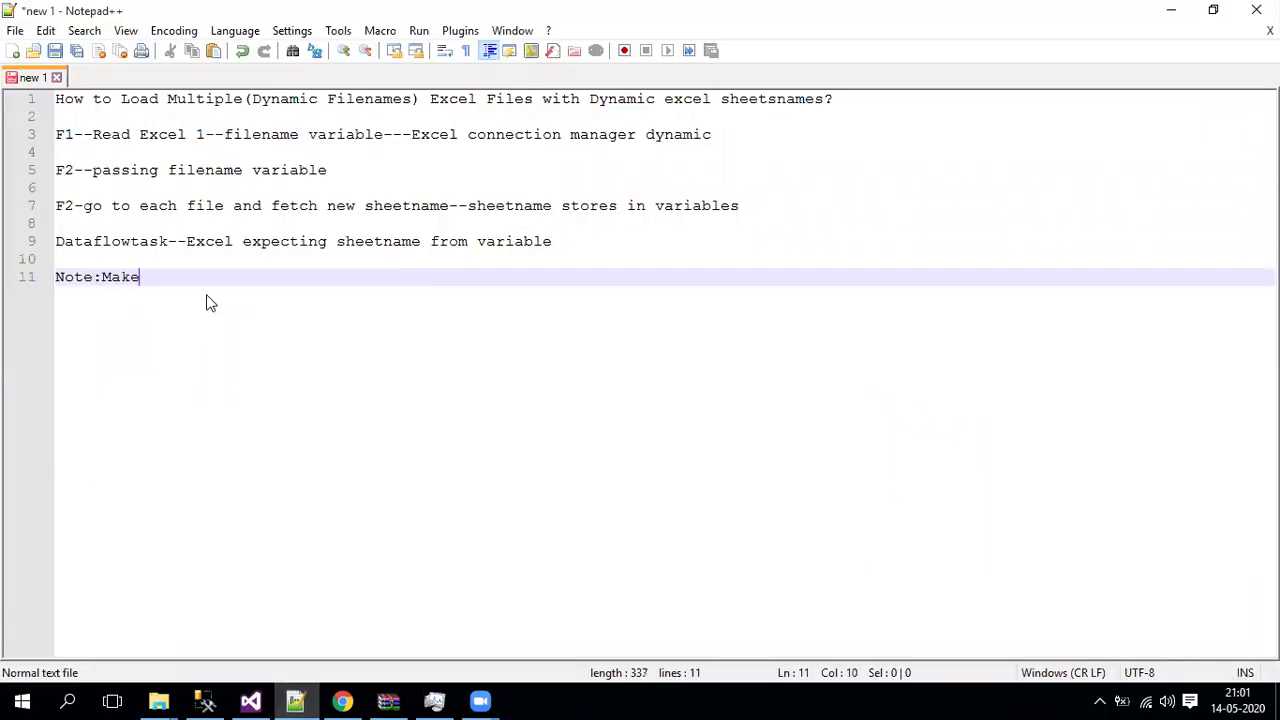
text( sure that first file )
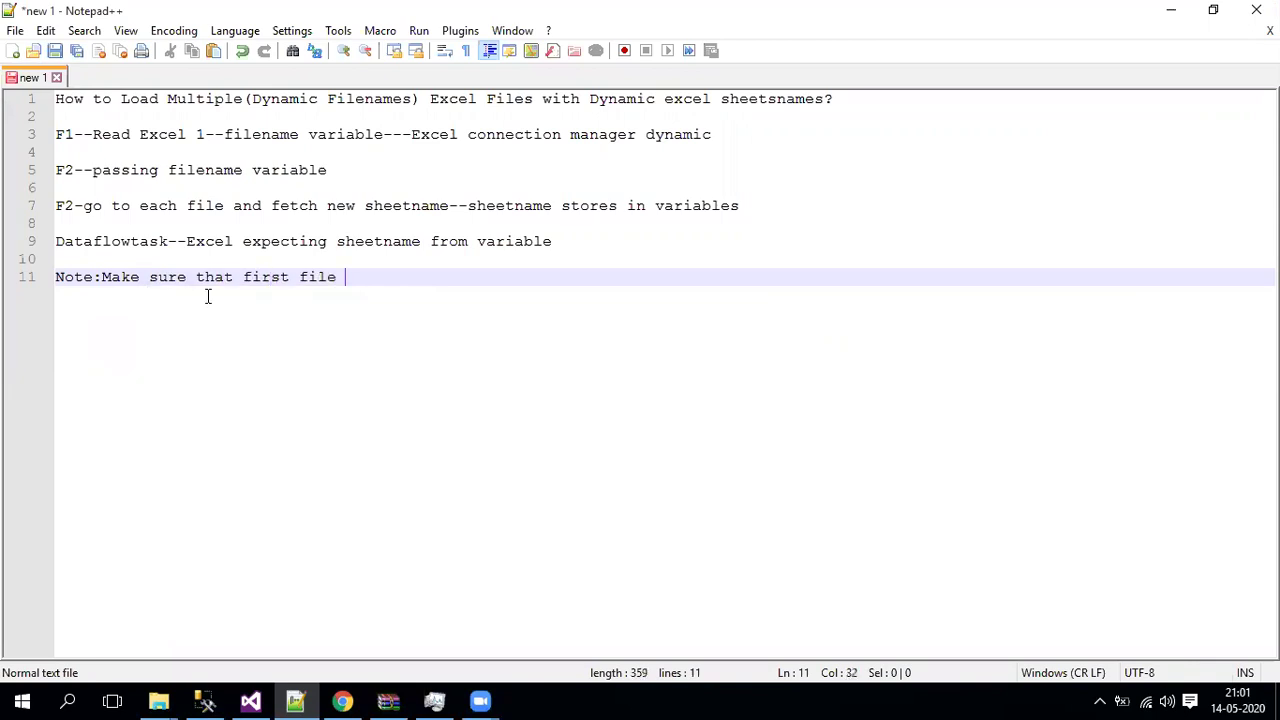
text(sheetname should be always sa)
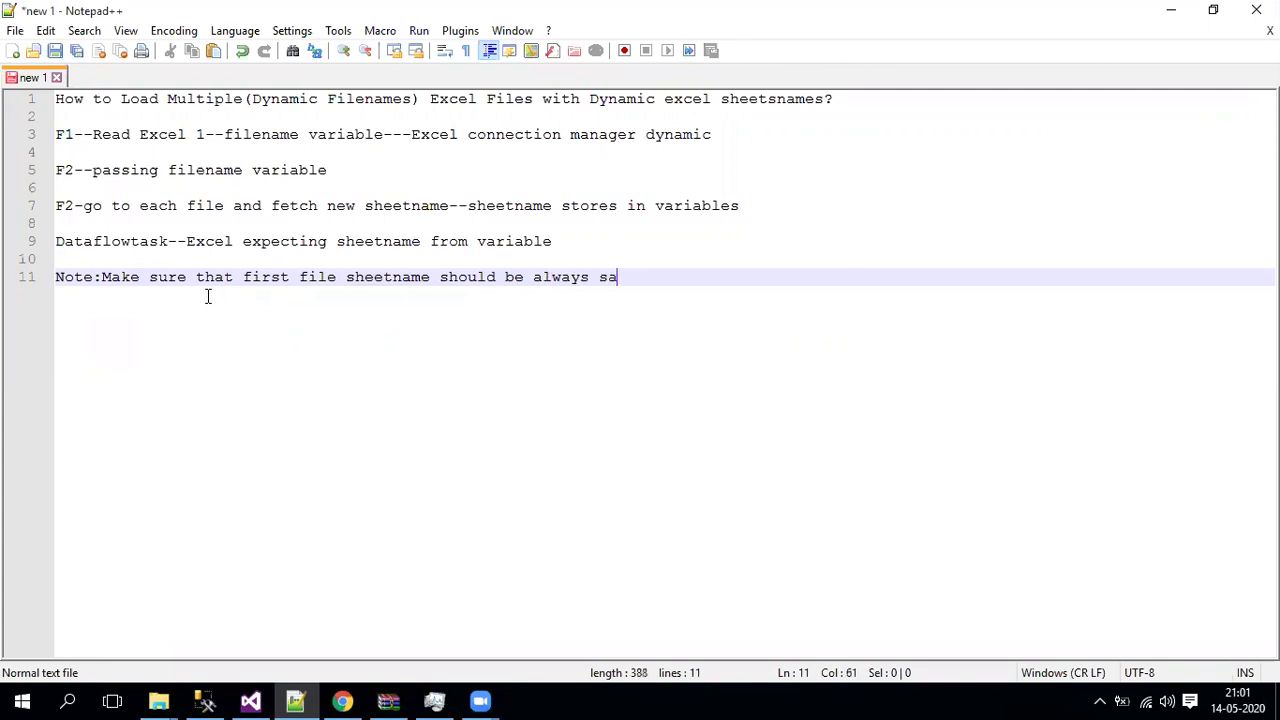